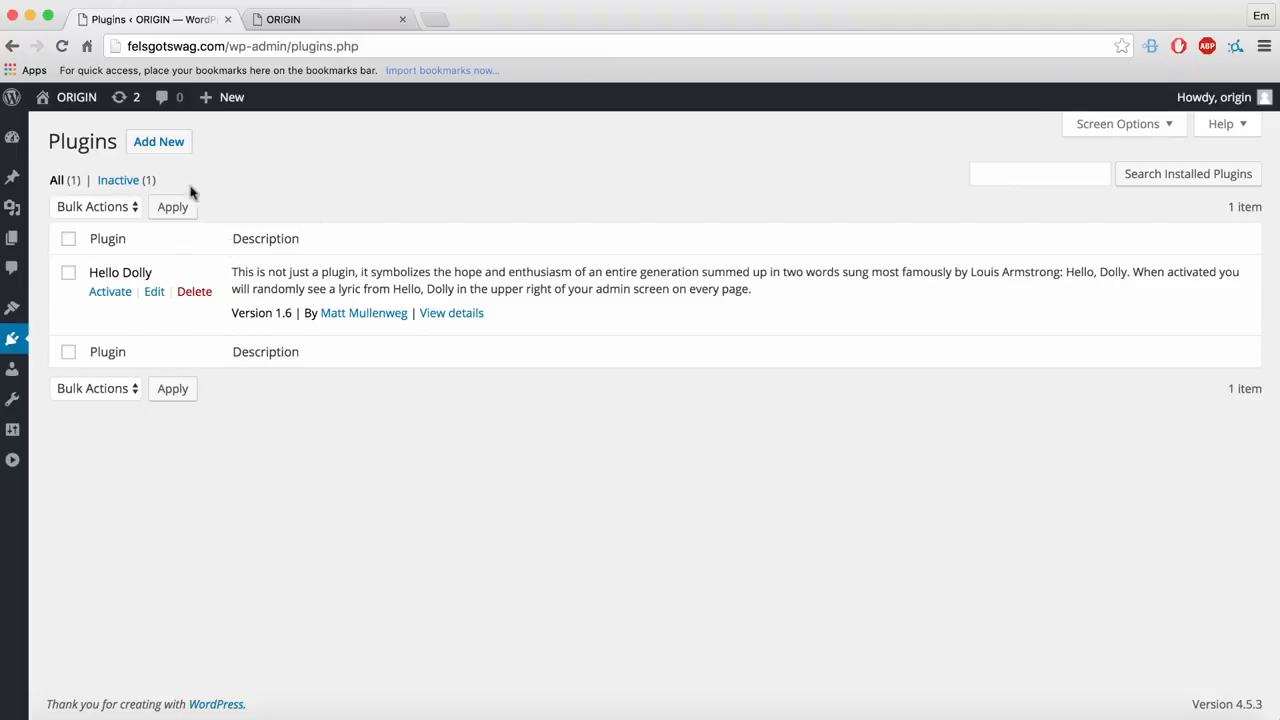
Step: Upload origin.zip from the Downloads folder as a new plugin and install it
click(160, 142)
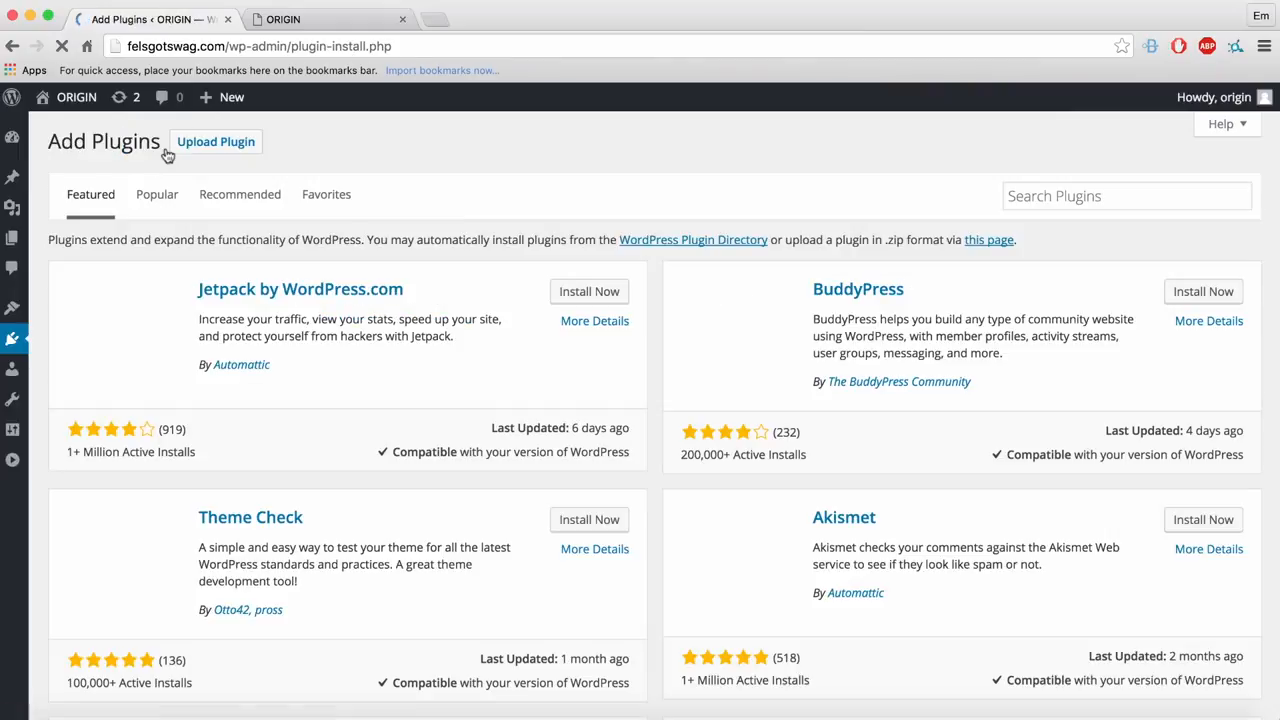
click(190, 152)
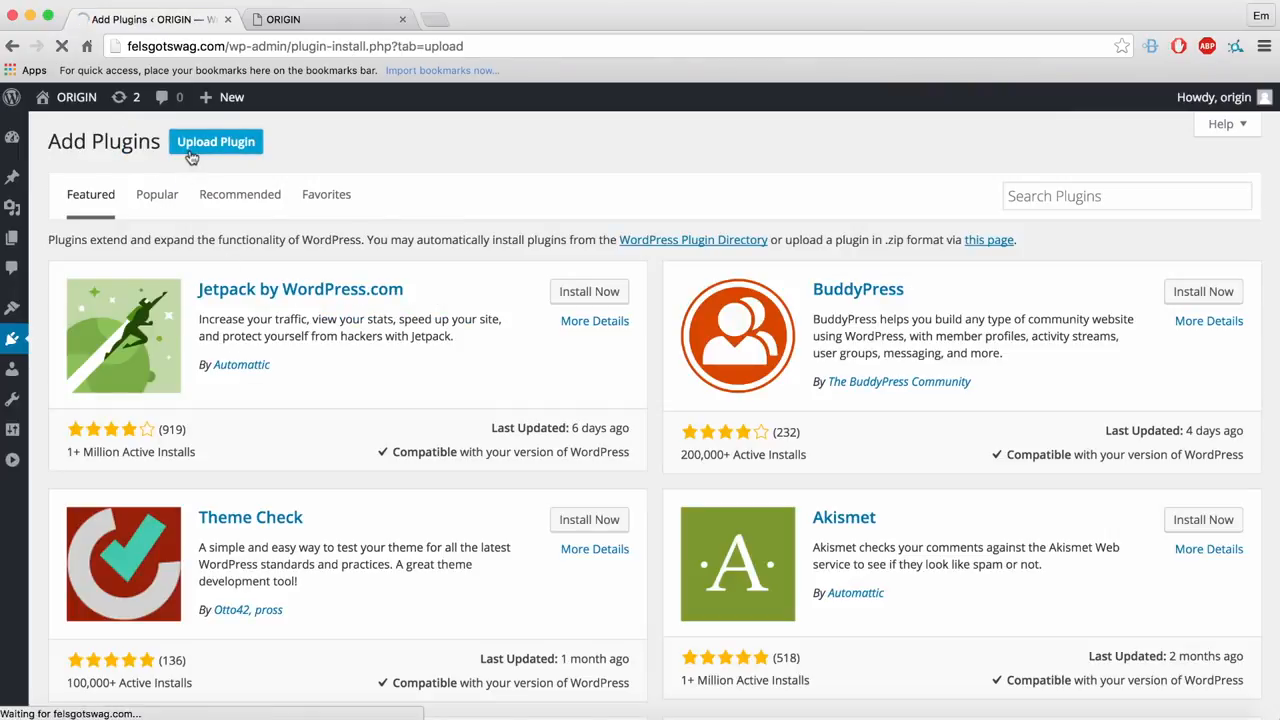
click(535, 298)
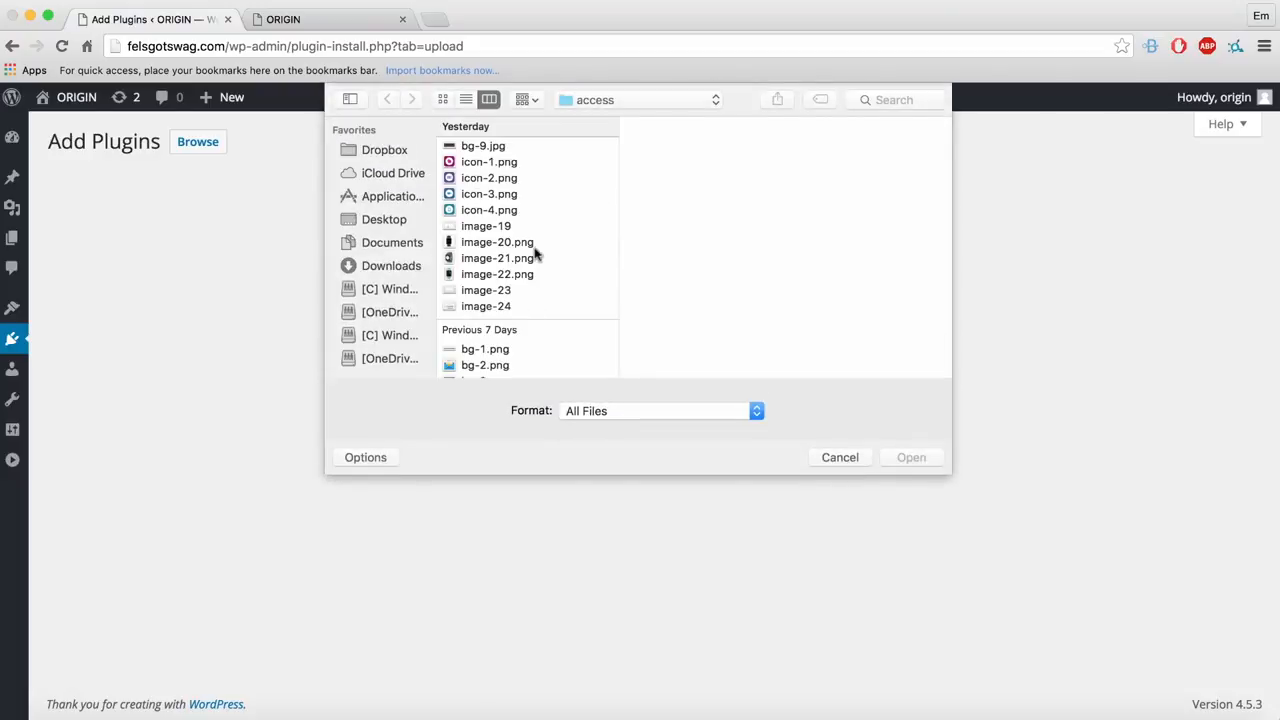
scroll(535, 255, up, 2)
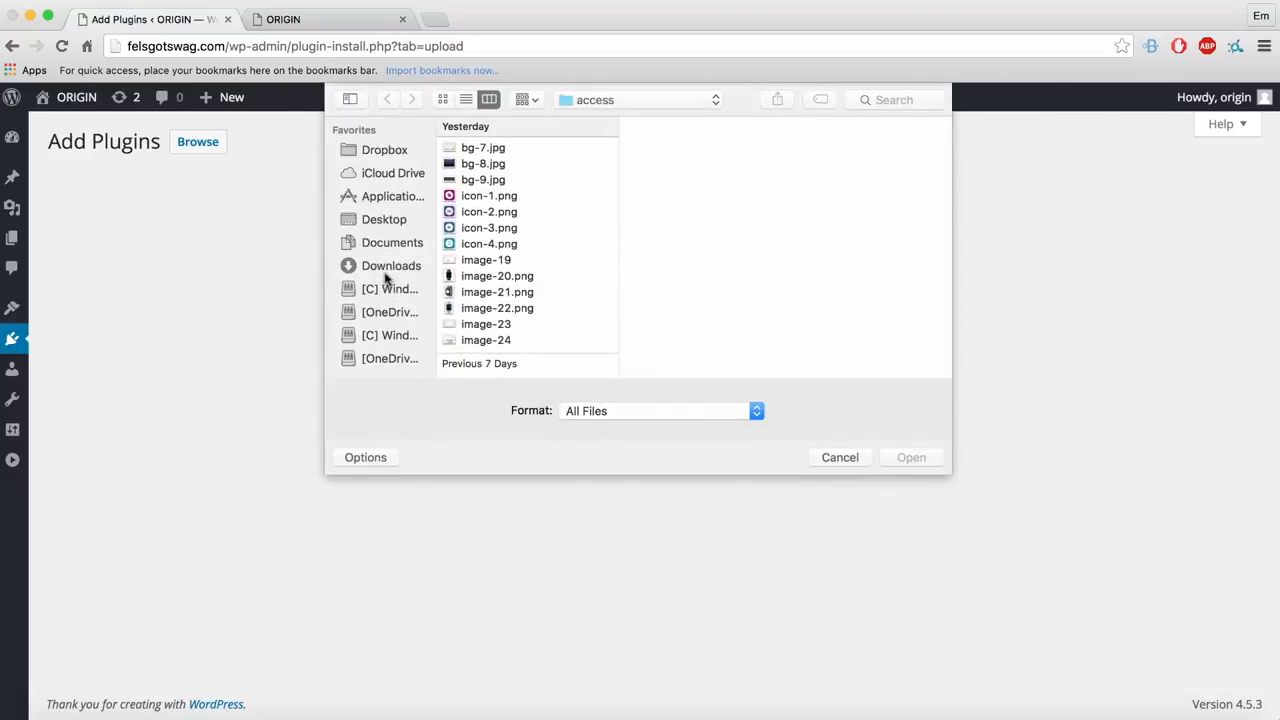
click(389, 268)
click(486, 148)
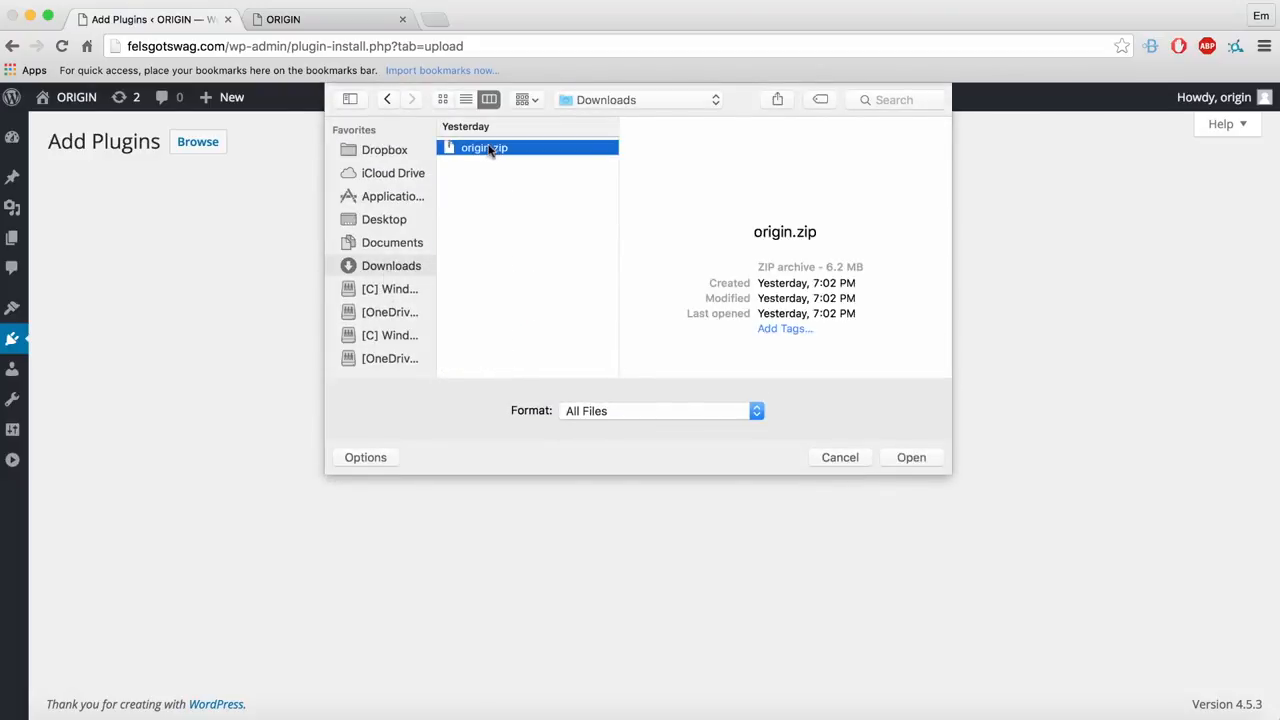
click(890, 460)
click(810, 305)
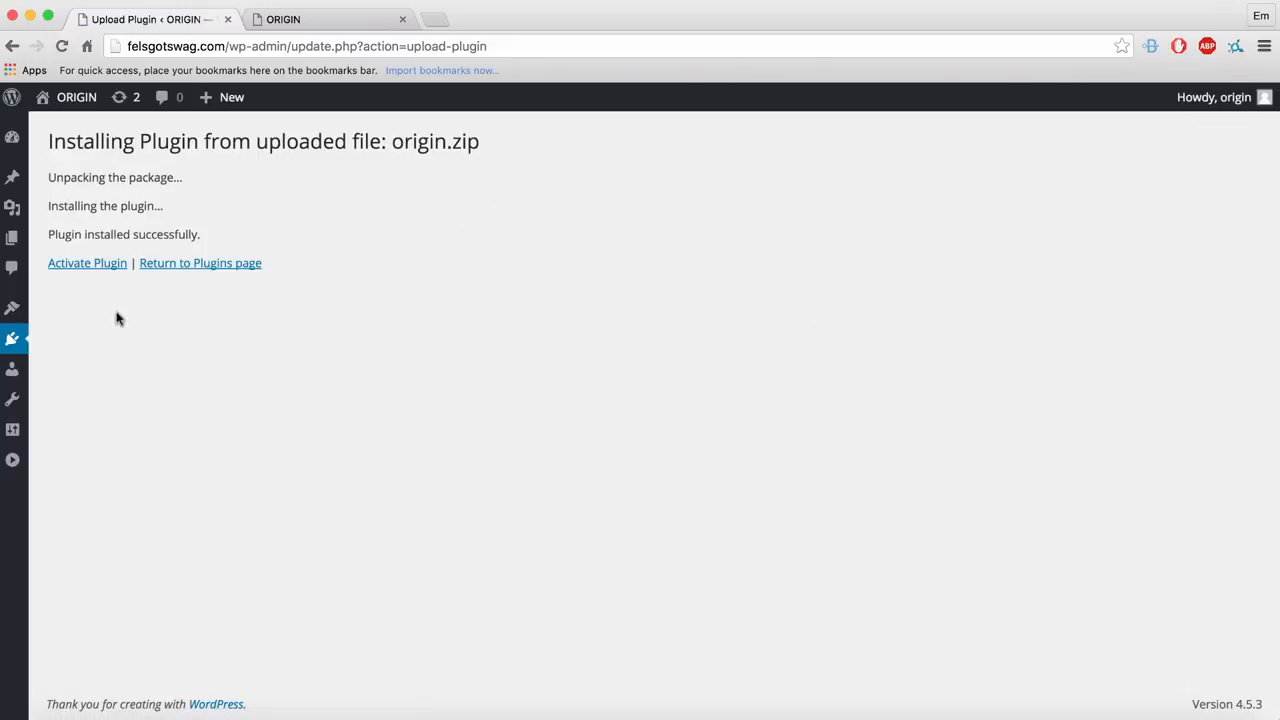
Step: Activate the installed plugin, then enable Origin Builder for the post content type and save the settings
click(88, 264)
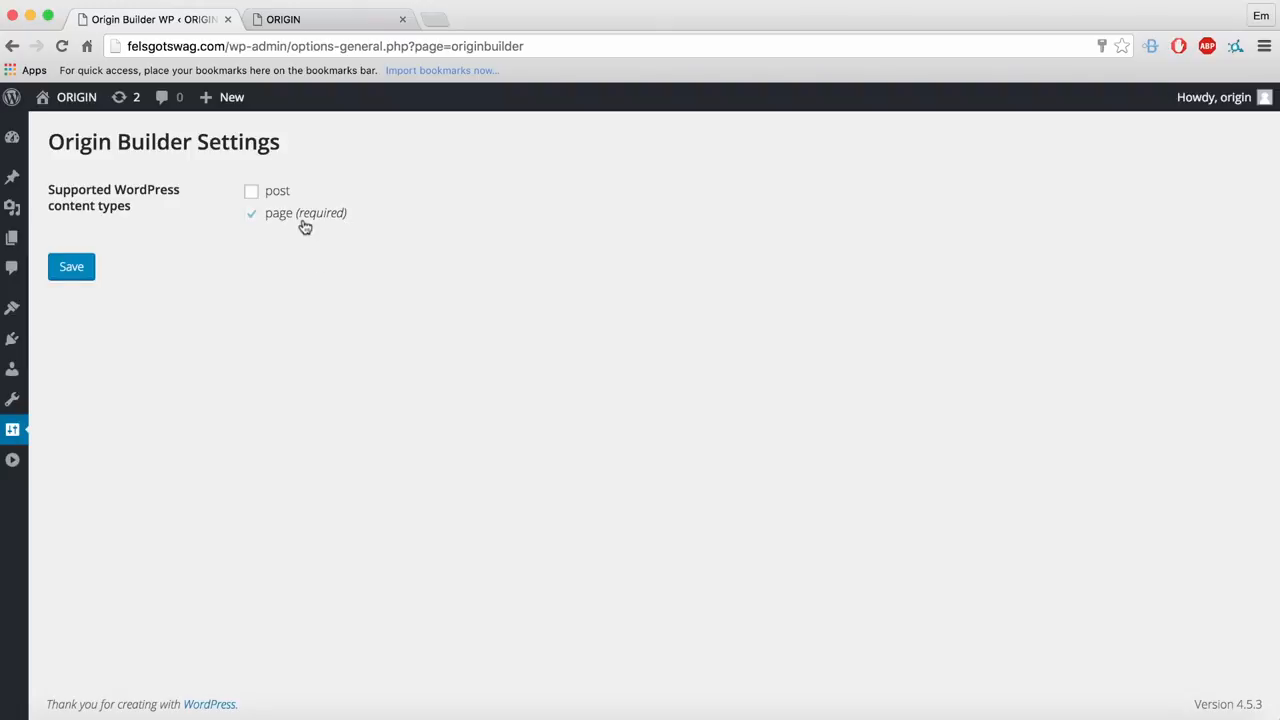
click(254, 194)
click(95, 270)
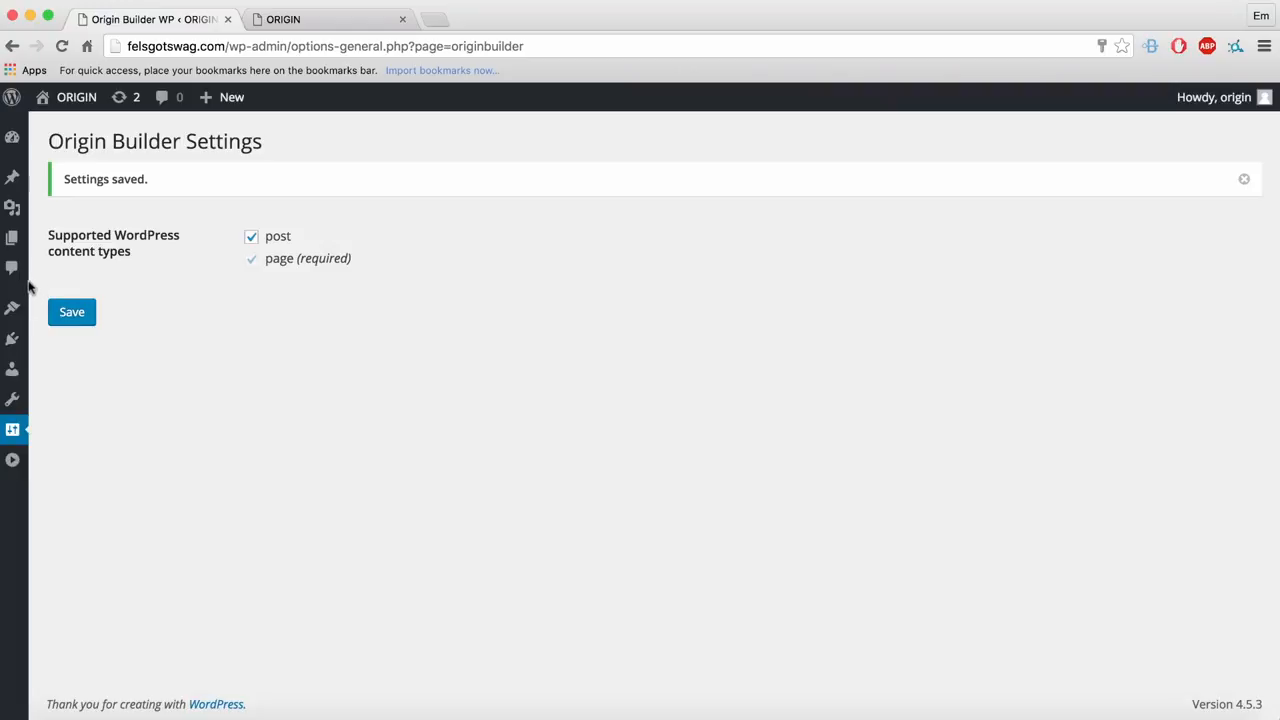
Step: Open the Home page for editing and switch its content editor to Origin Builder
mouse_move(12, 237)
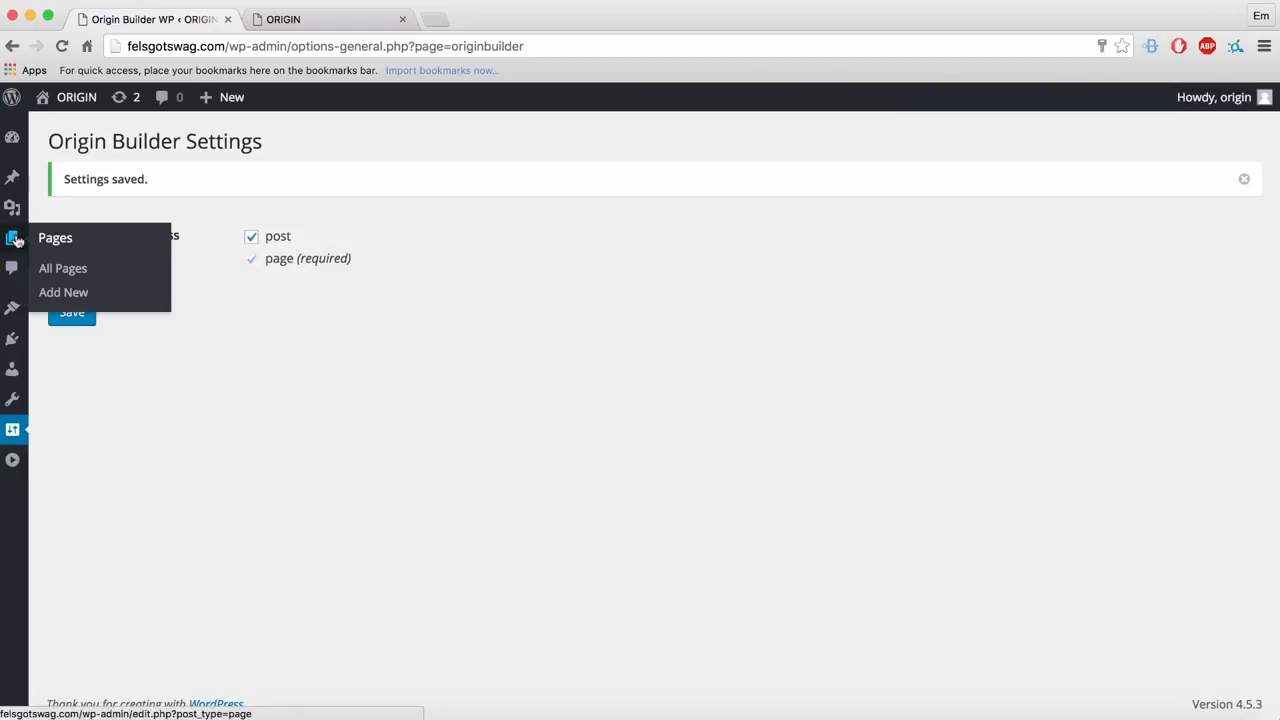
click(58, 272)
mouse_move(78, 280)
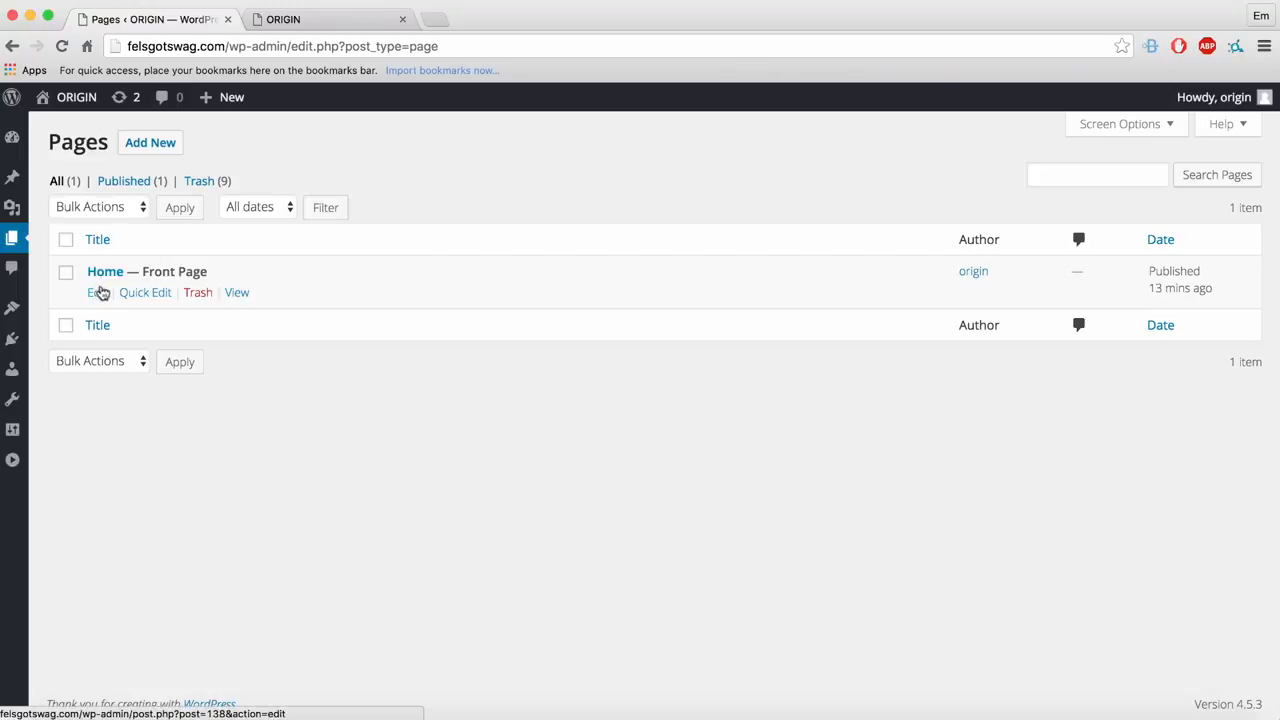
click(100, 294)
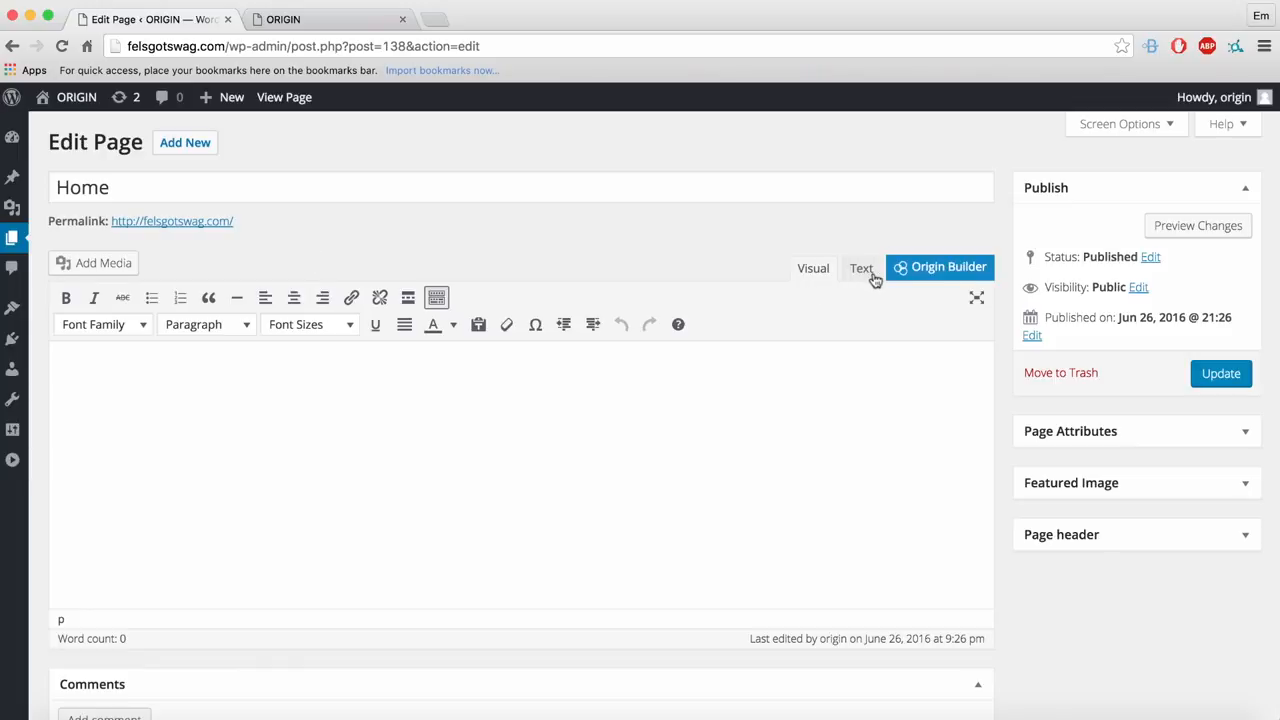
click(924, 276)
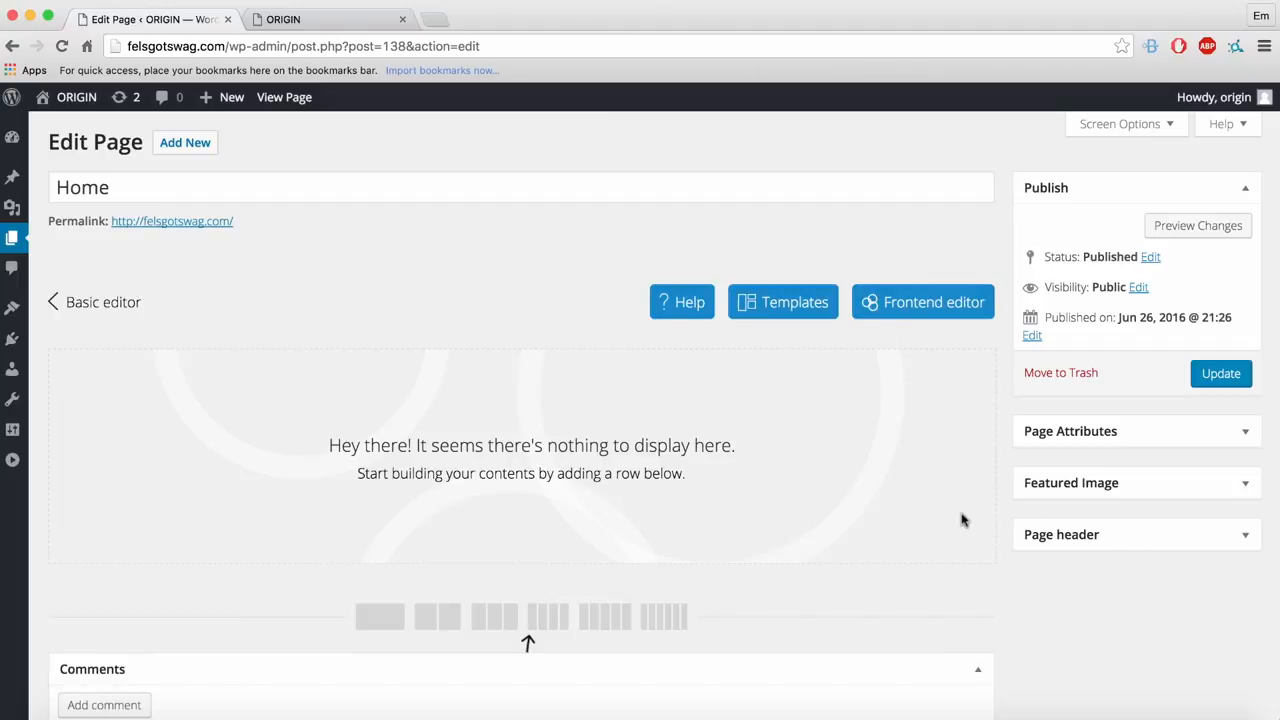
Step: Switch the Home page to the basic editor and back to Origin Builder
scroll(962, 520, down, 1)
scroll(962, 520, up, 1)
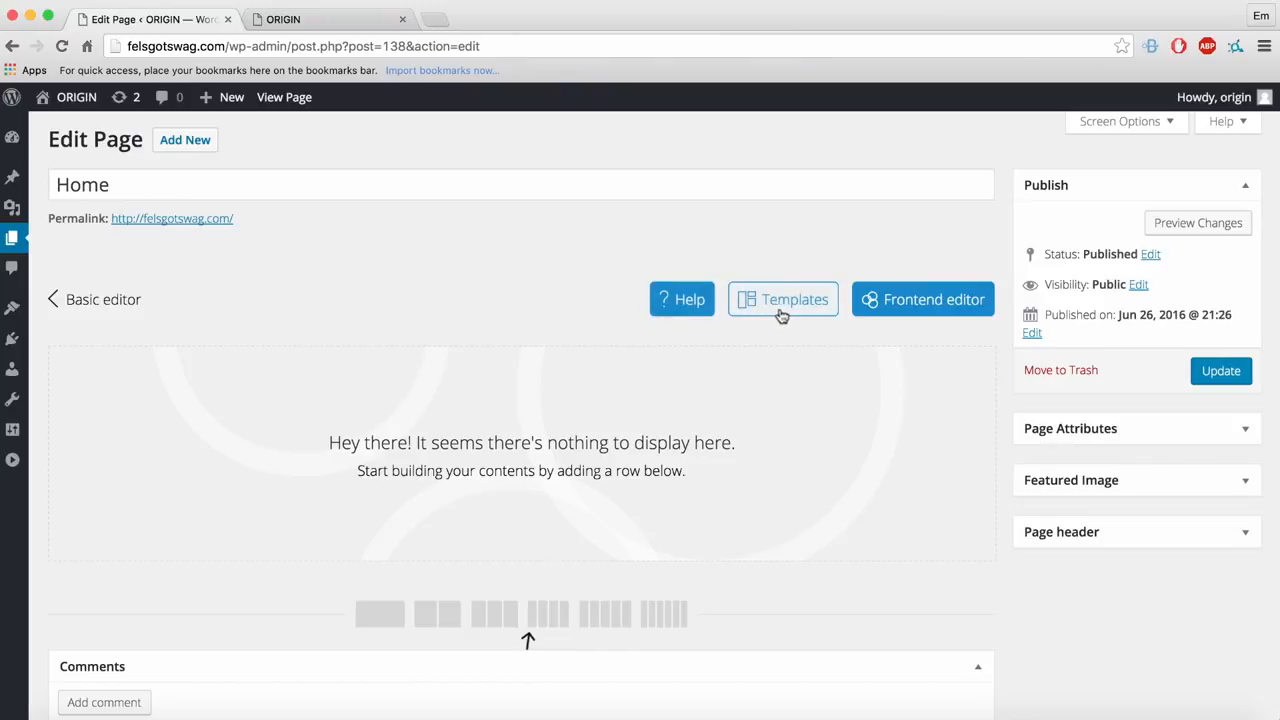
click(955, 319)
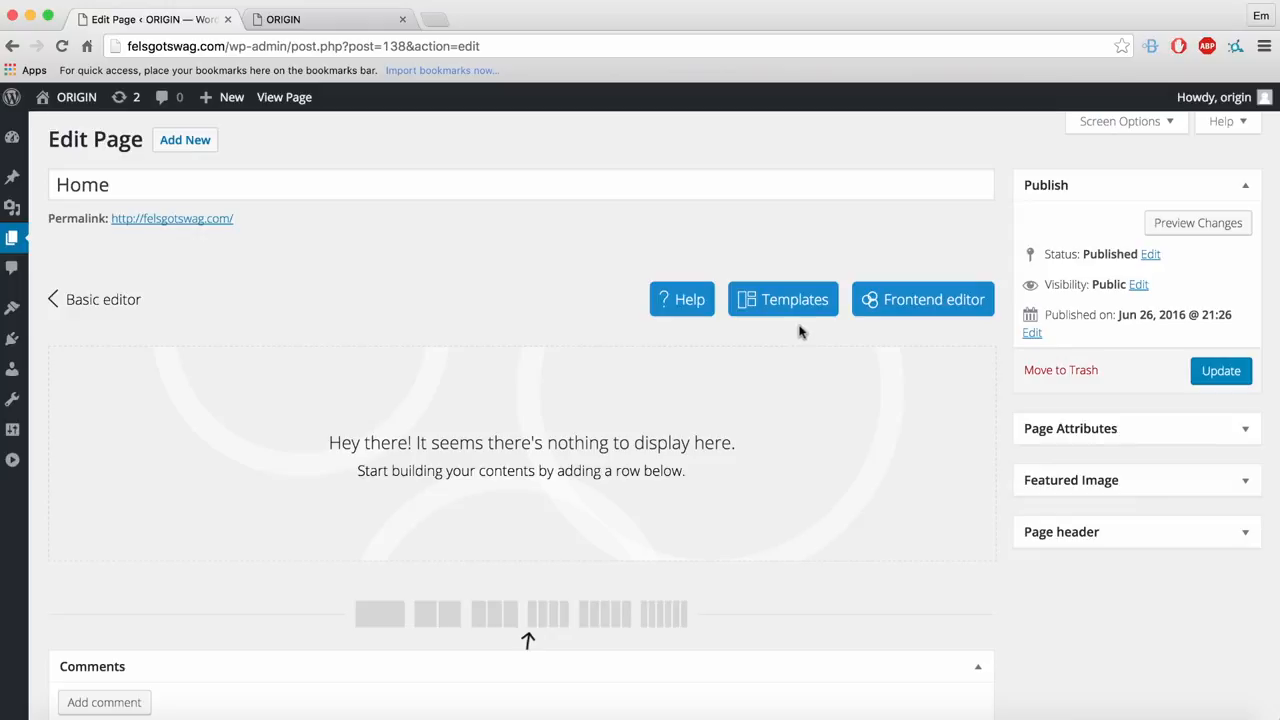
scroll(800, 349, down, 1)
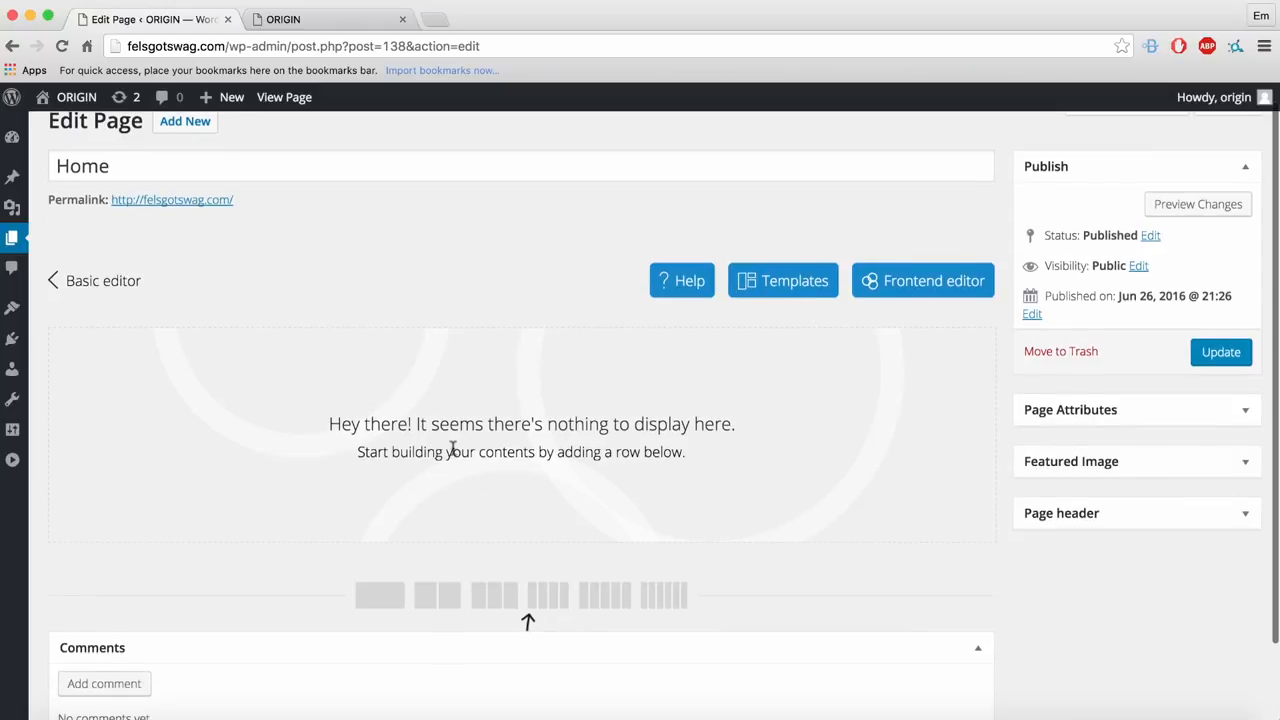
click(88, 288)
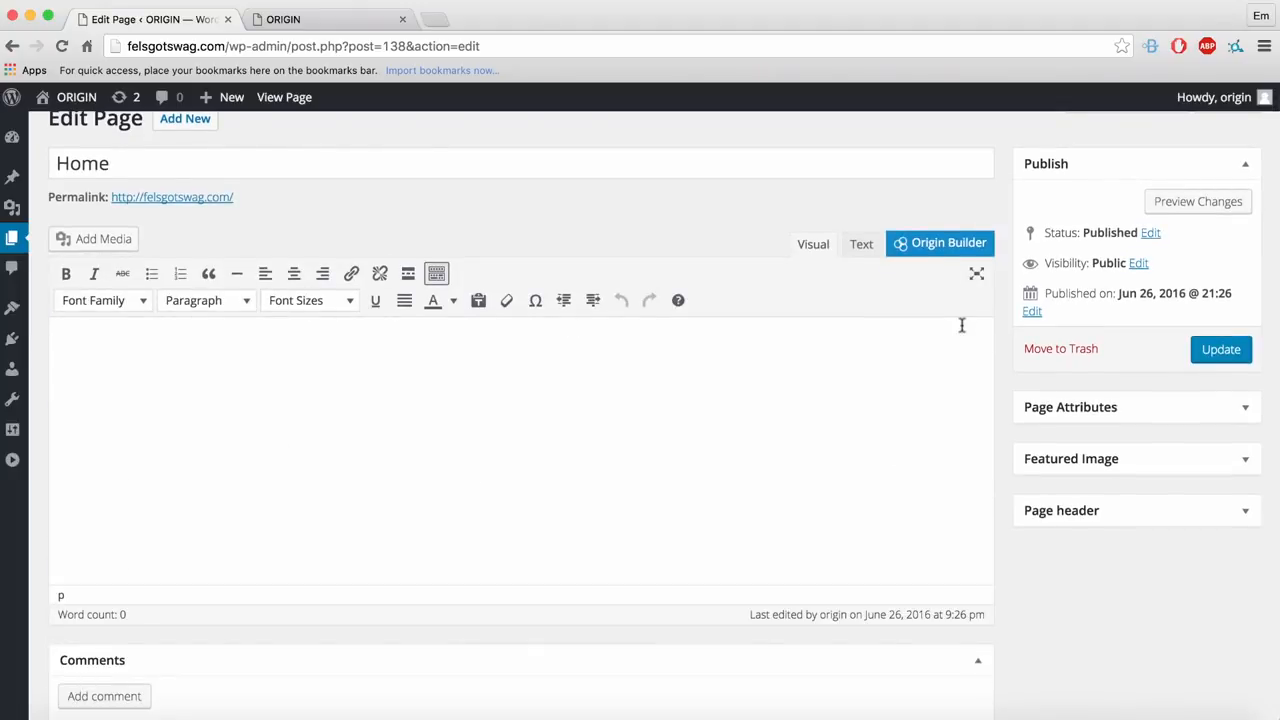
click(937, 257)
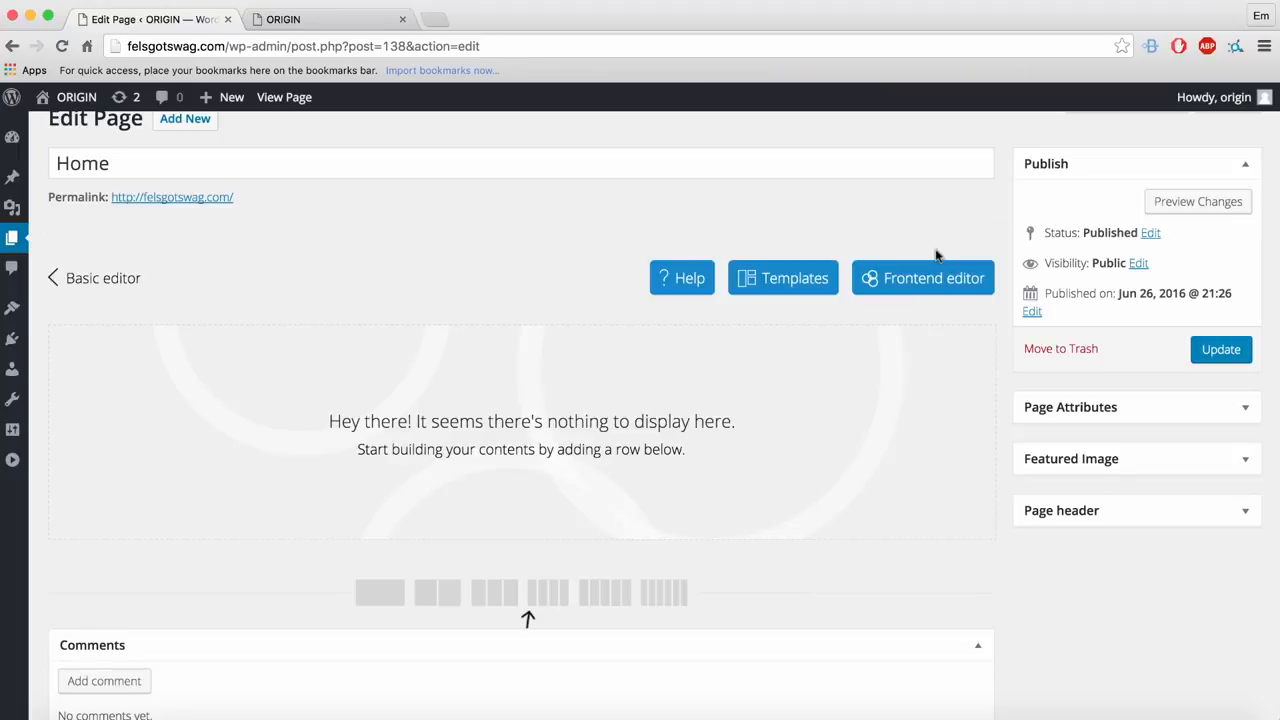
Step: Add a new one-column row to the empty Home page
scroll(469, 308, down, 1)
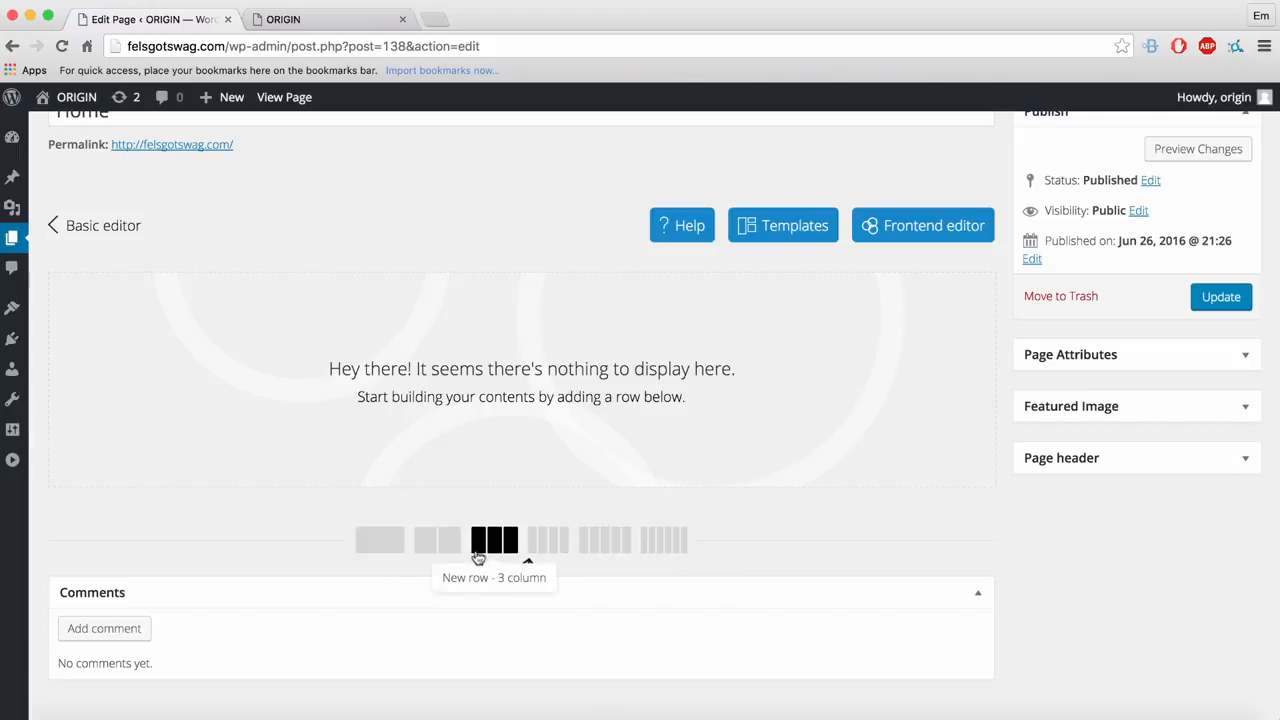
click(385, 545)
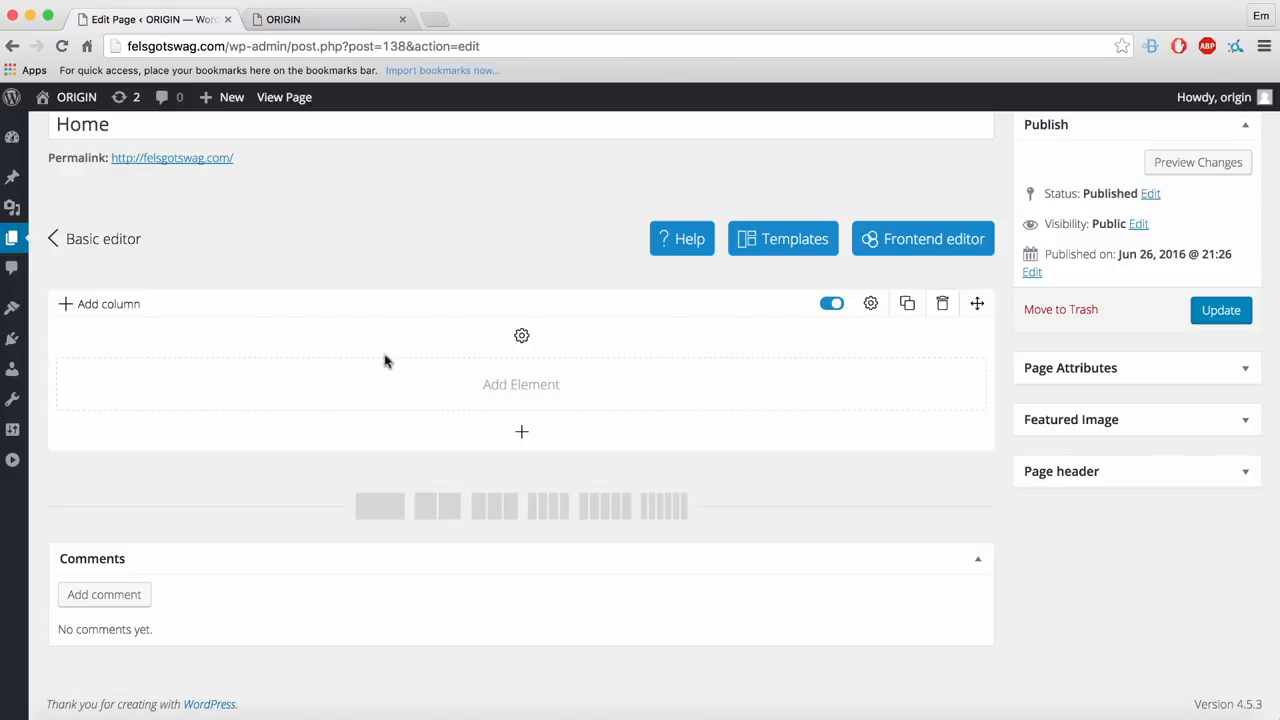
Step: Disable and re-enable the row, then view its general row settings and close them without changes
click(831, 303)
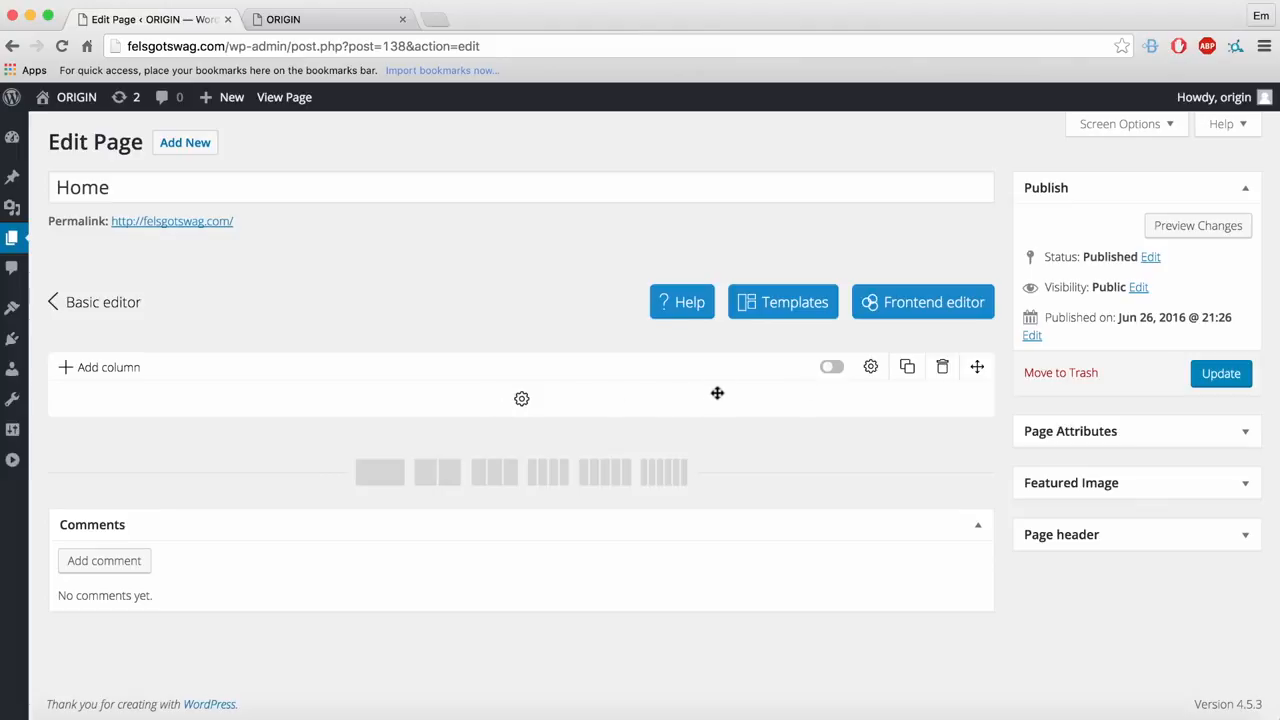
click(833, 369)
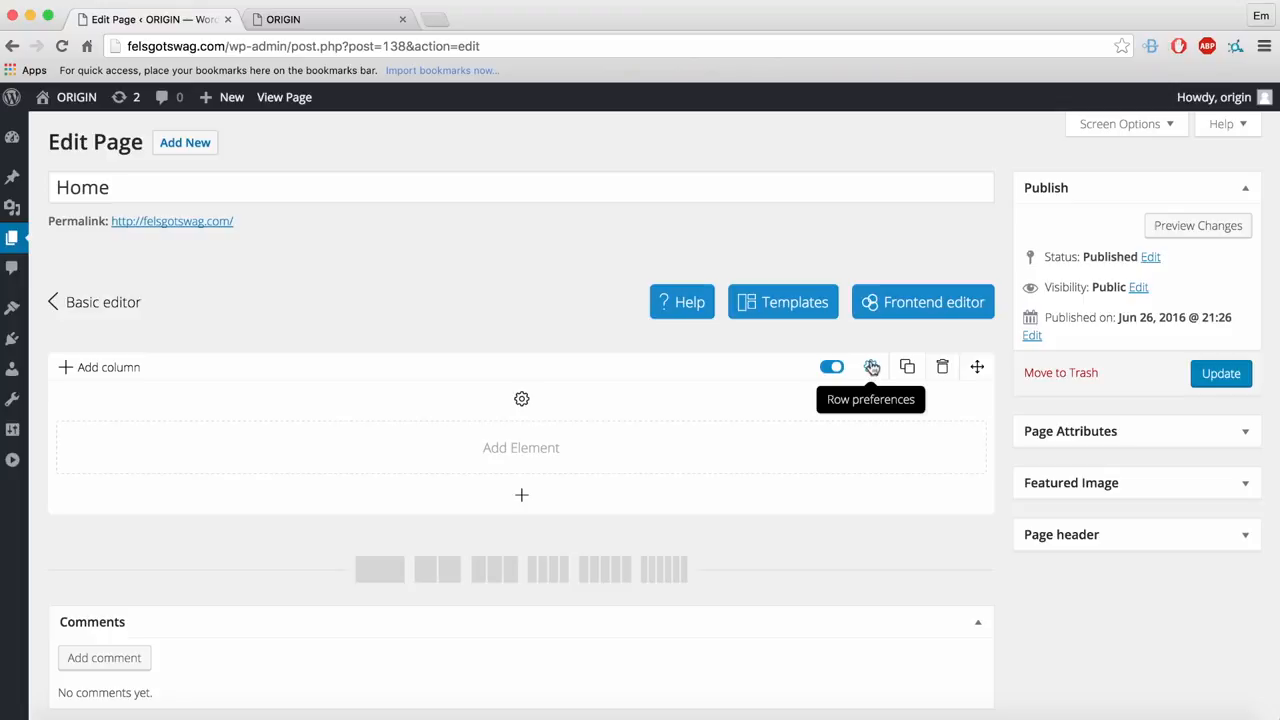
click(871, 367)
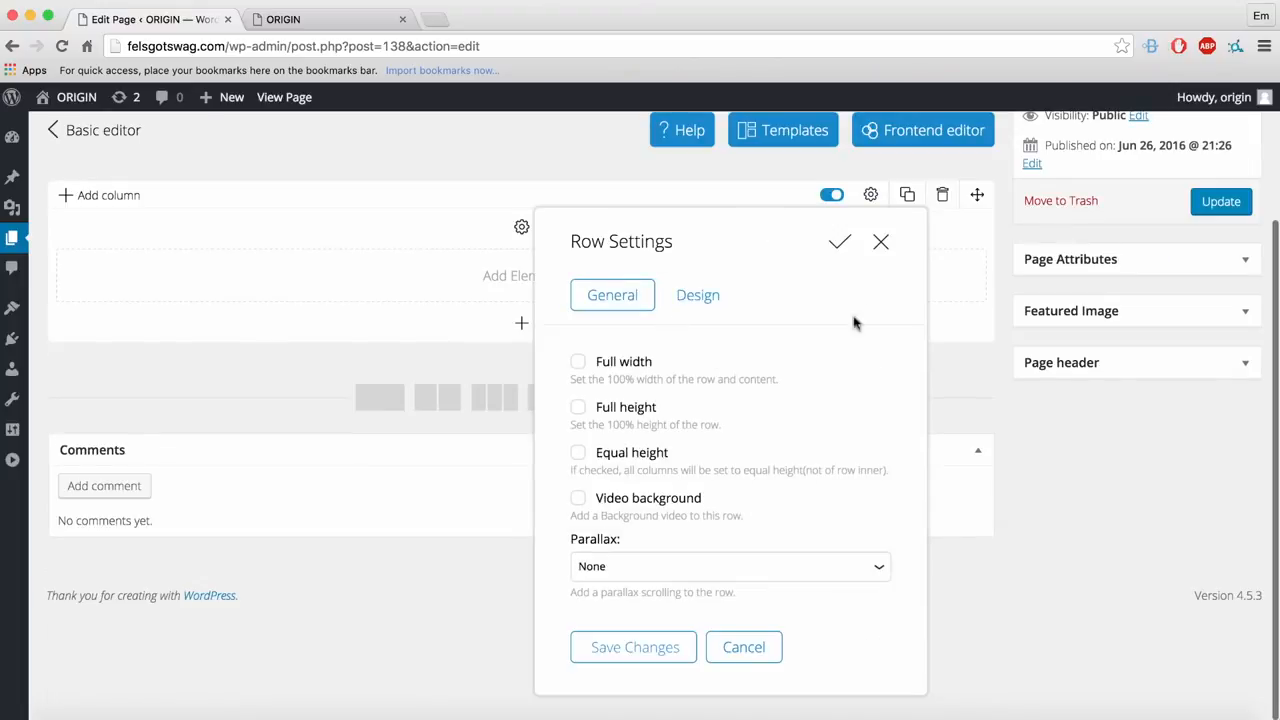
click(879, 245)
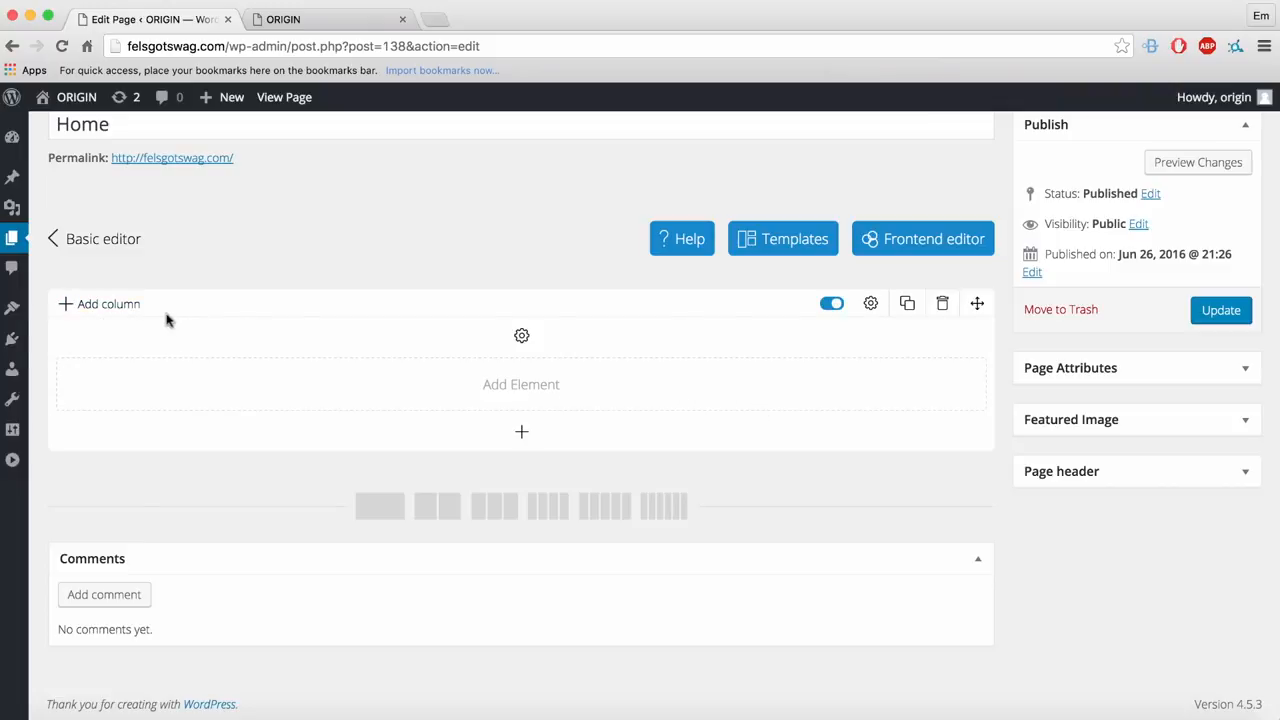
Step: Add columns to the row until it is divided into six columns
click(95, 304)
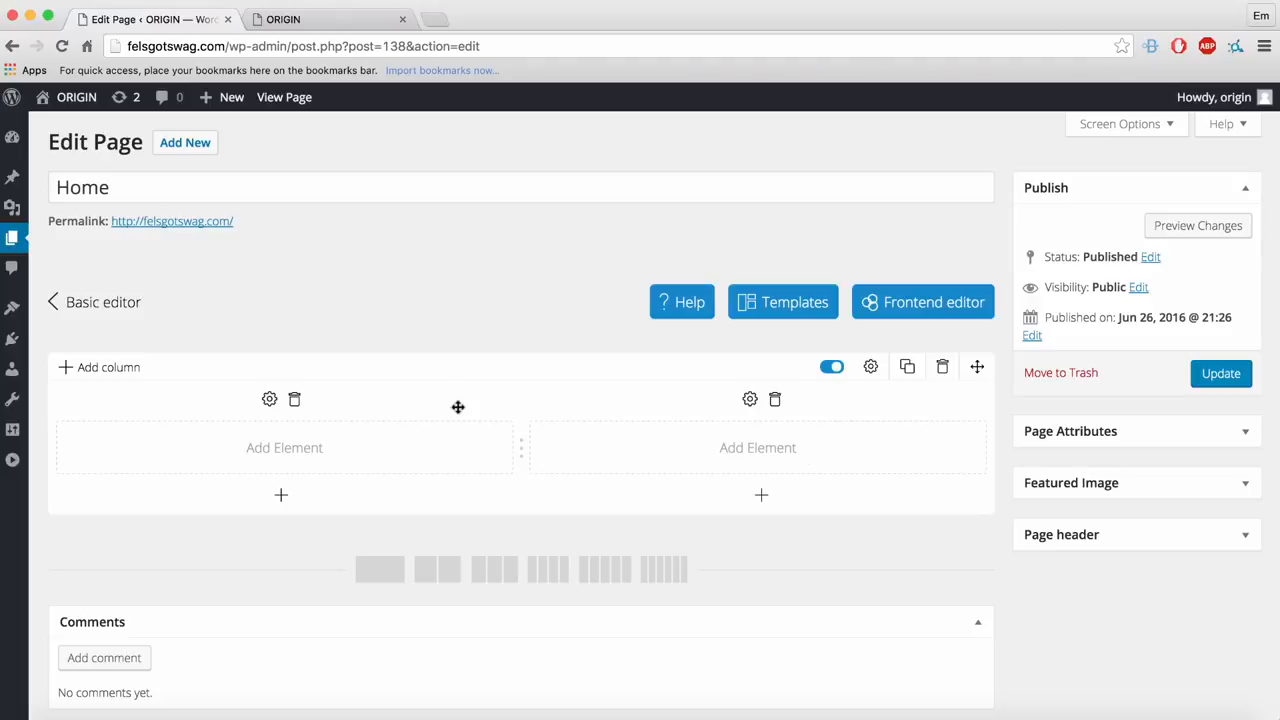
click(85, 370)
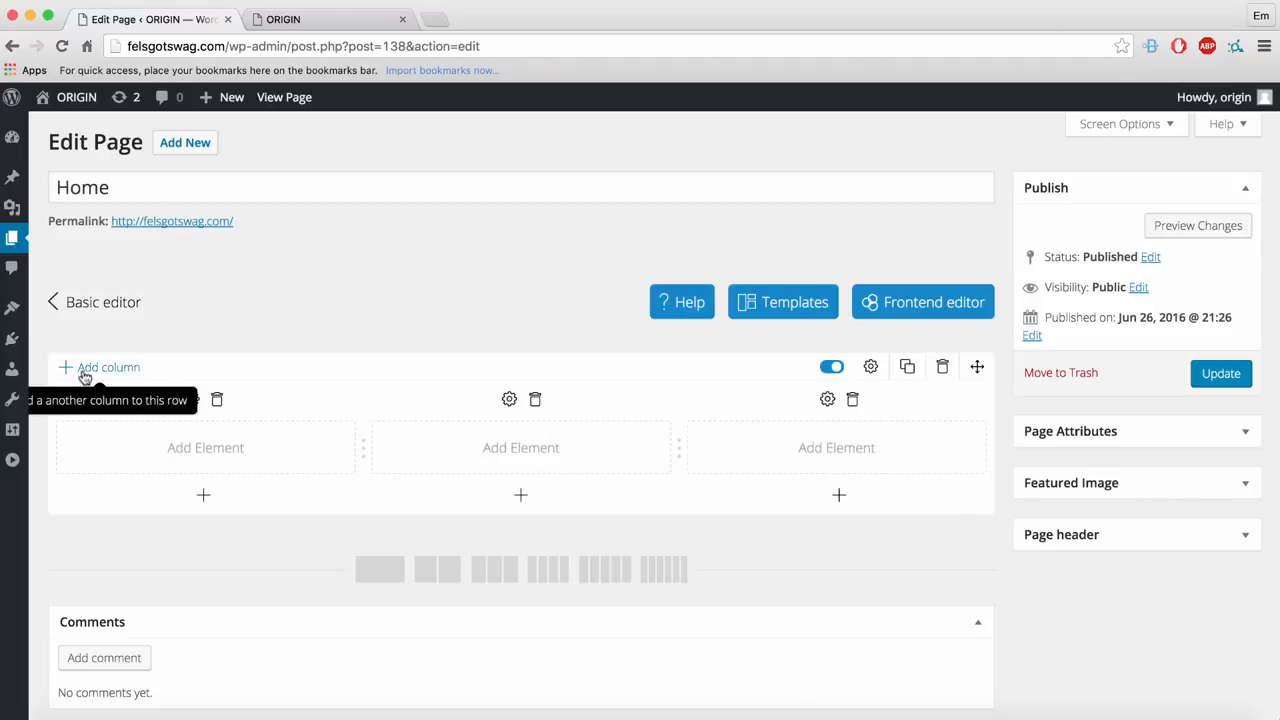
mouse_move(40, 355)
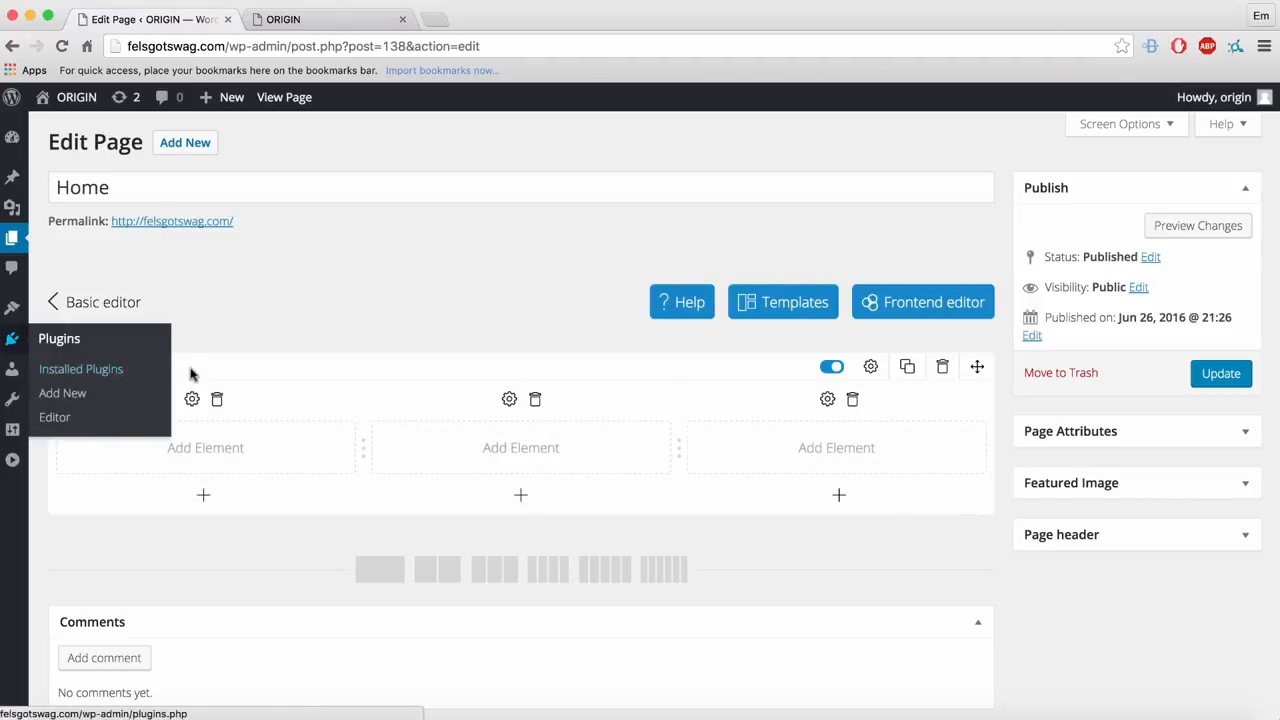
click(115, 368)
click(116, 369)
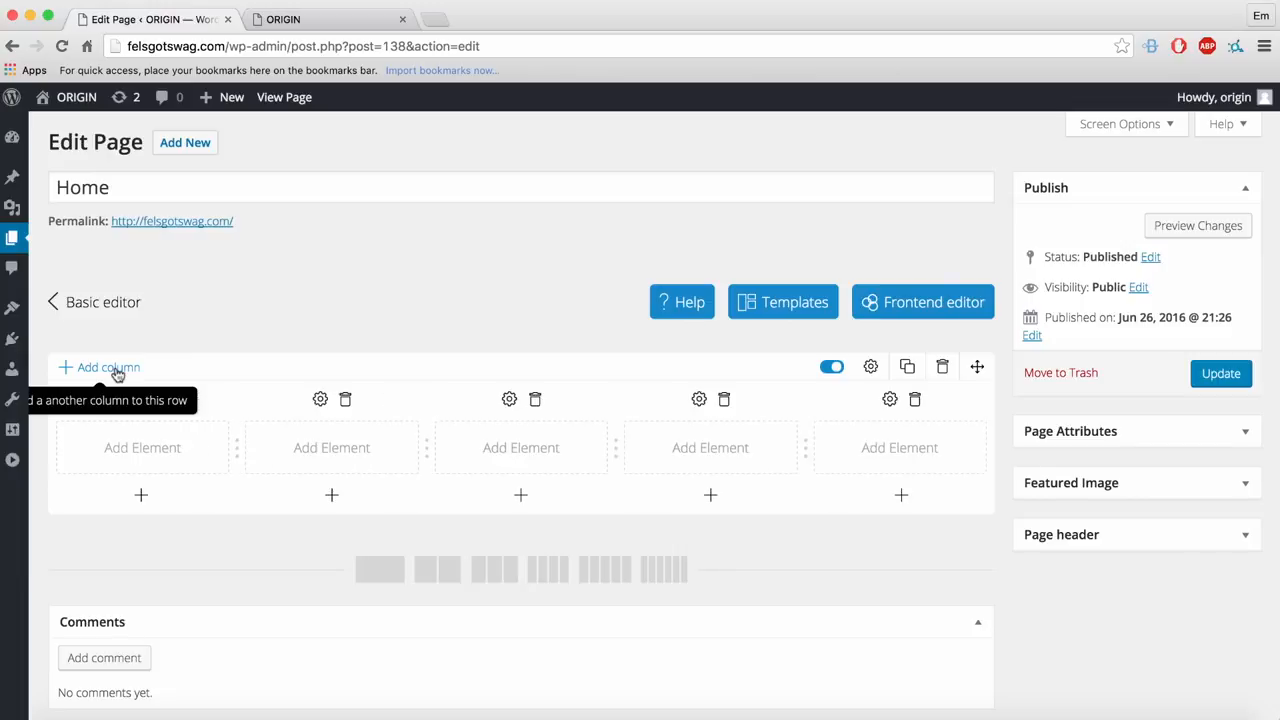
click(117, 370)
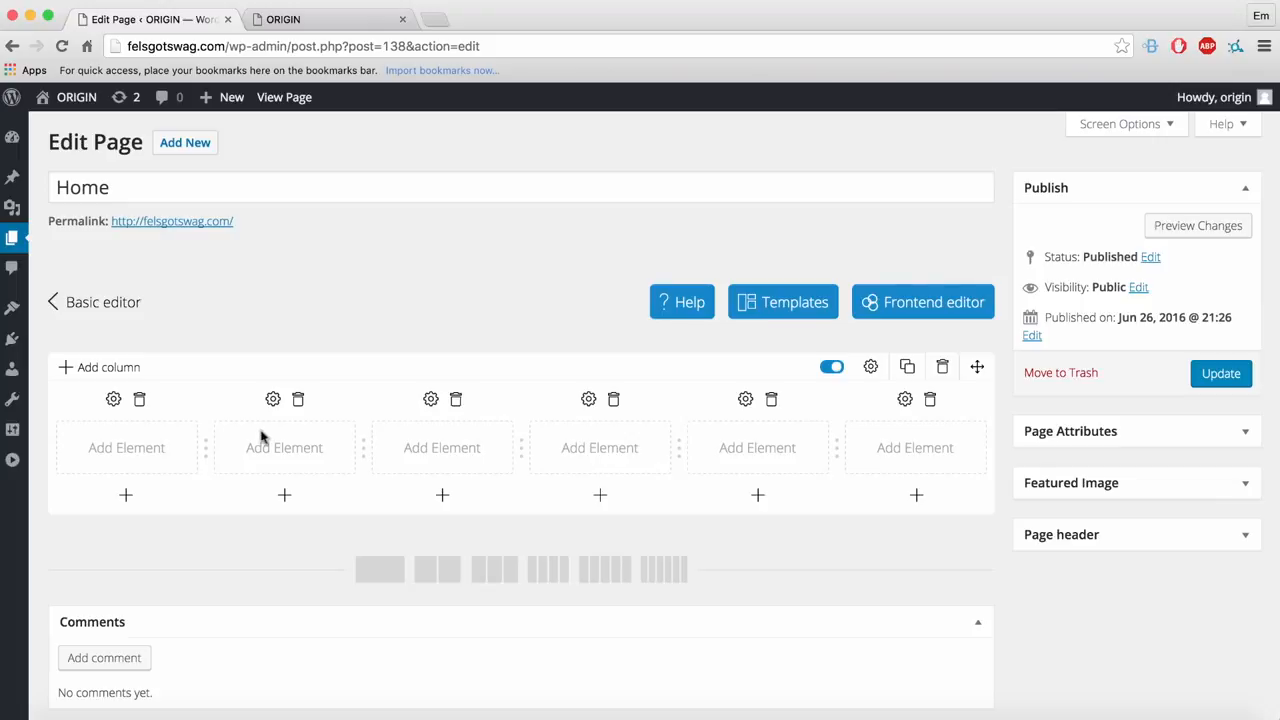
click(112, 370)
Step: Delete the last four columns one by one so the row keeps two columns
click(929, 399)
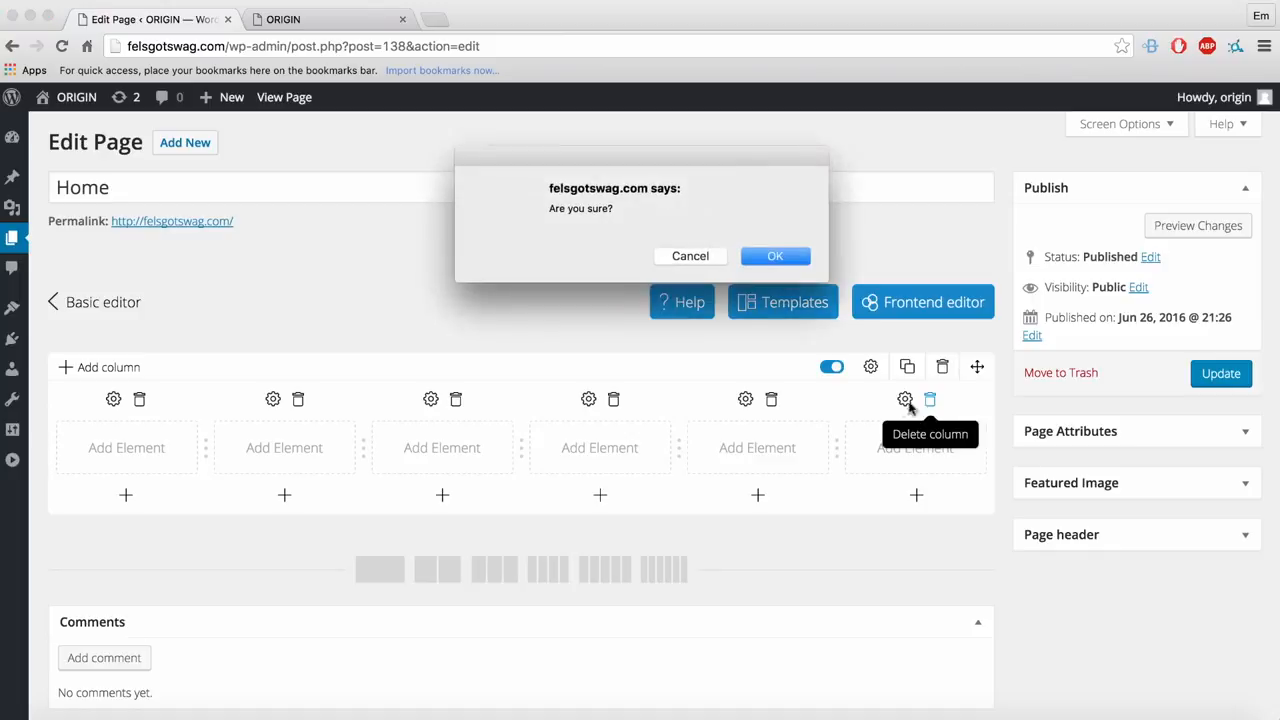
click(785, 260)
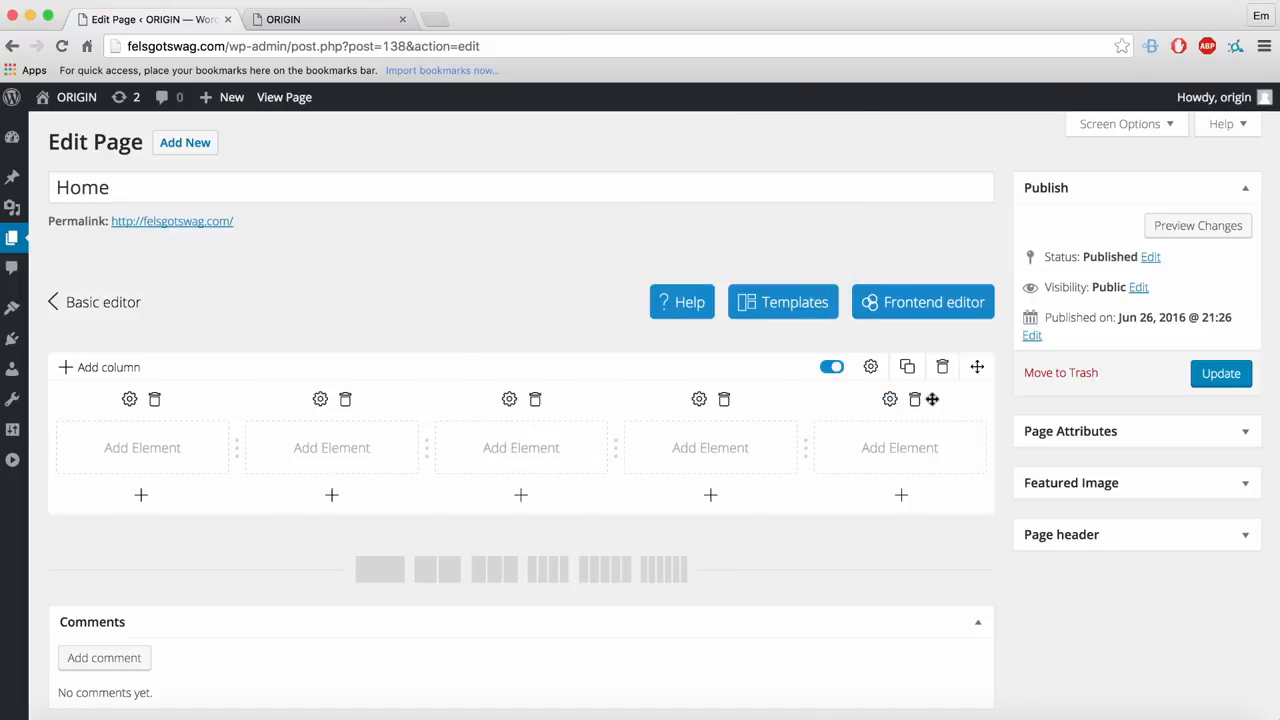
click(917, 400)
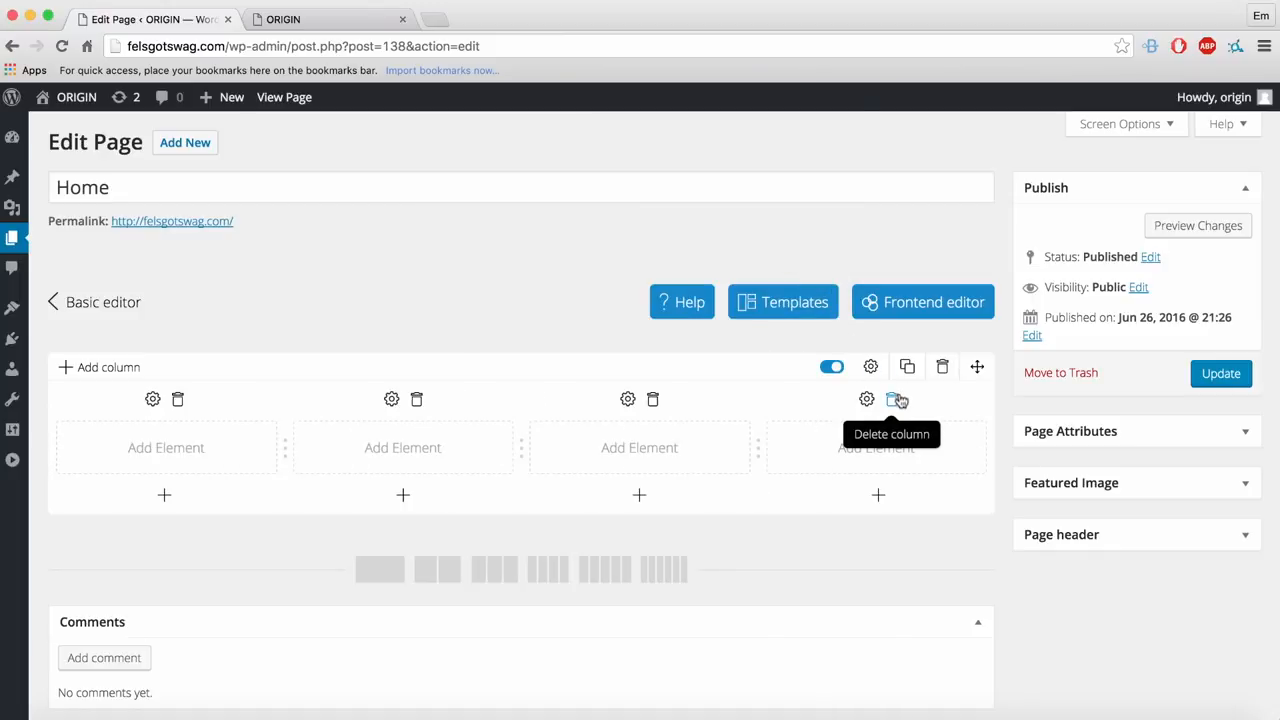
click(896, 399)
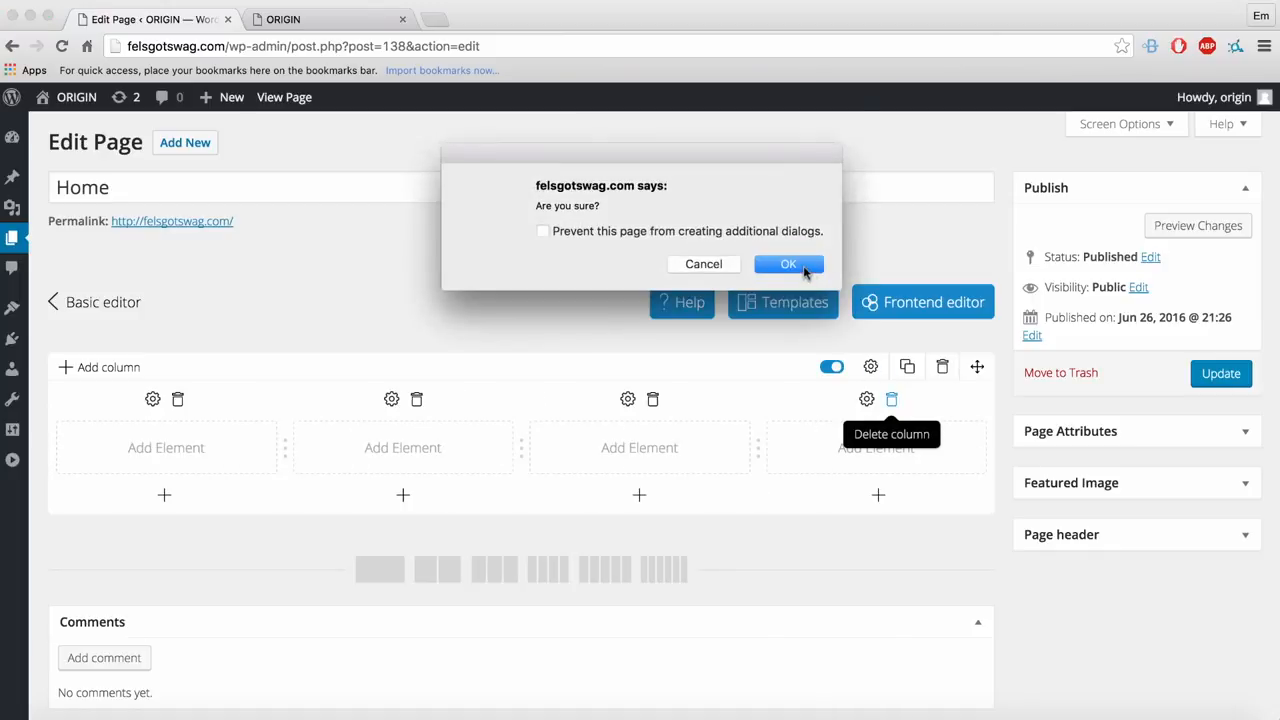
click(805, 268)
click(852, 399)
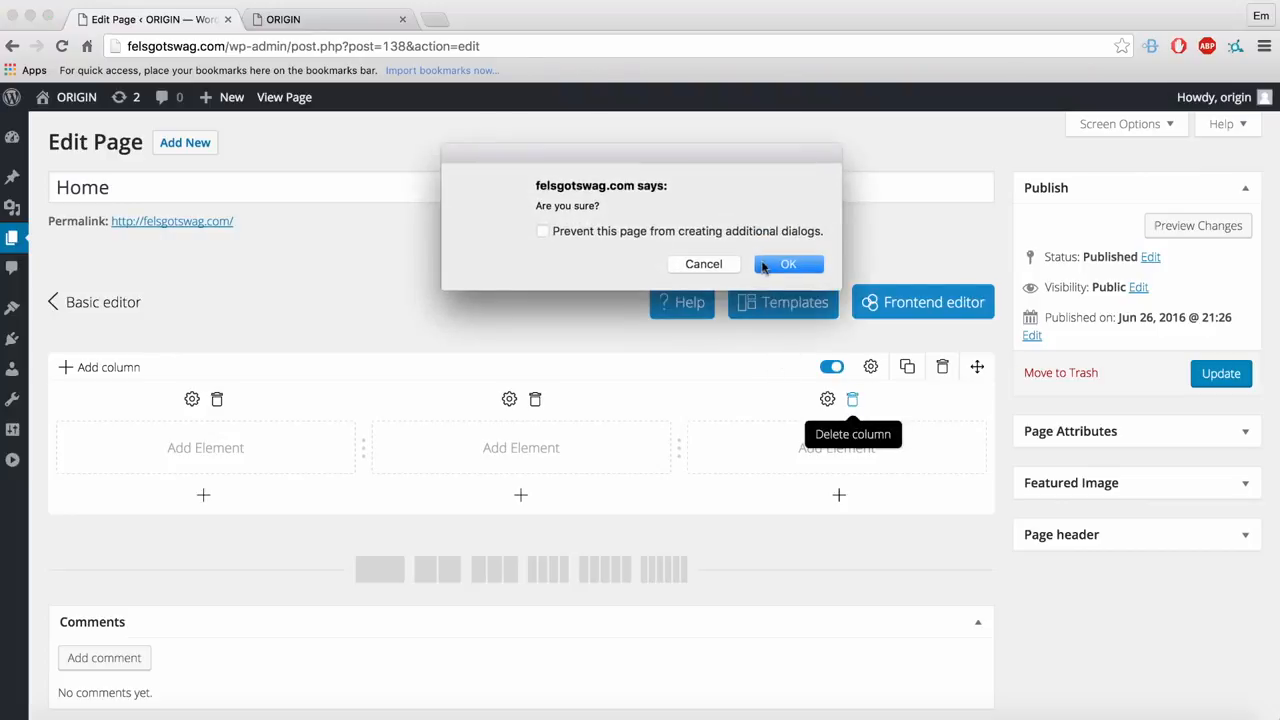
click(763, 267)
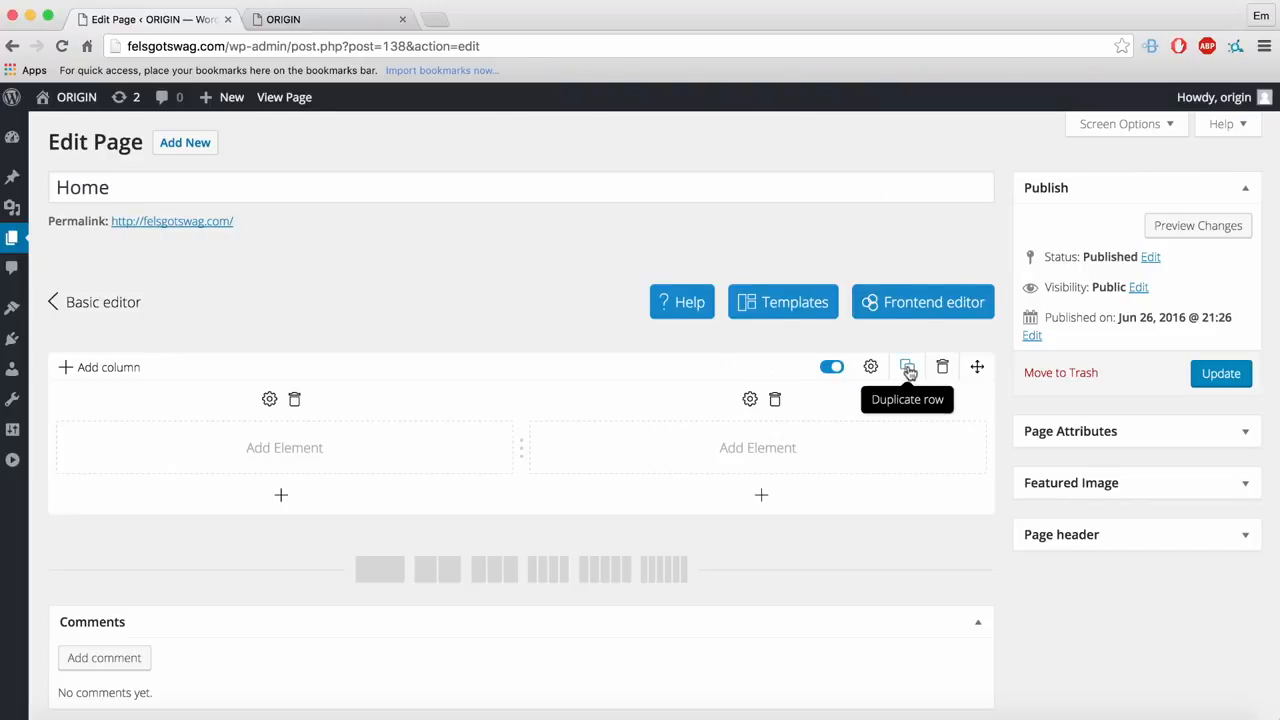
Step: Duplicate the two-column row
click(908, 370)
scroll(866, 514, down, 3)
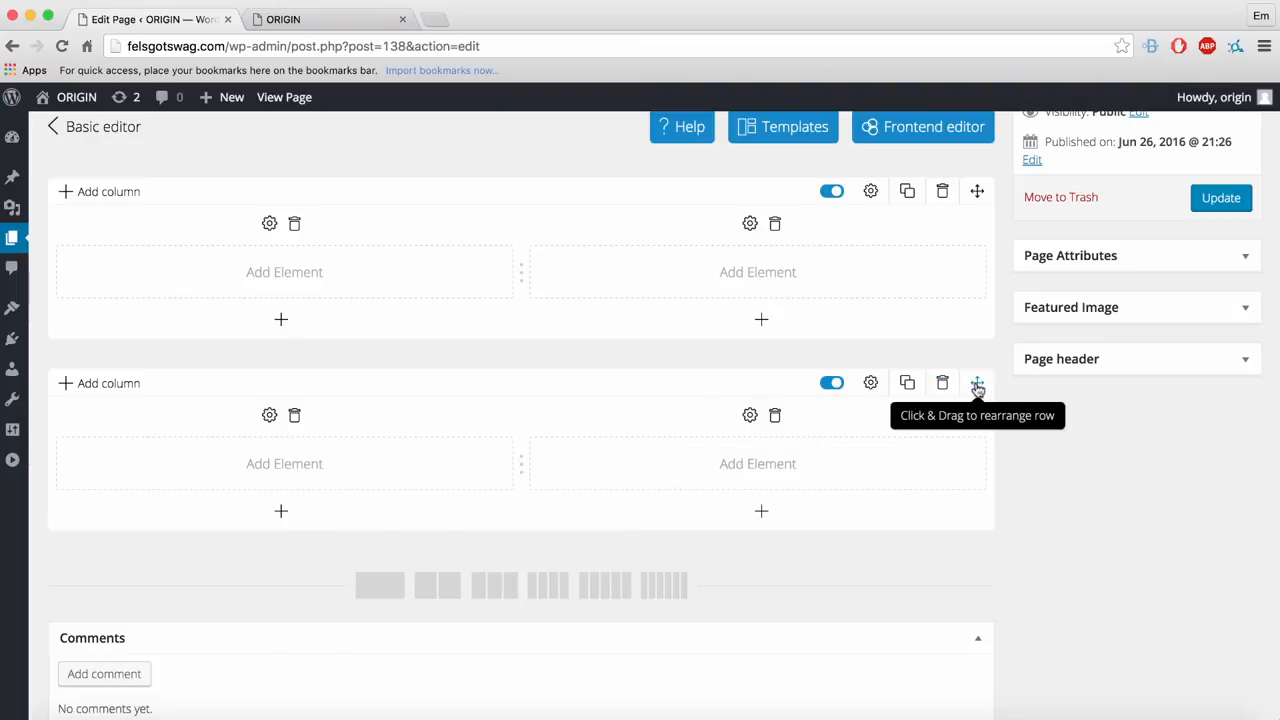
Step: Rearrange the two rows by moving the lower row above the upper one, and delete the top row
drag(977, 386, 963, 209)
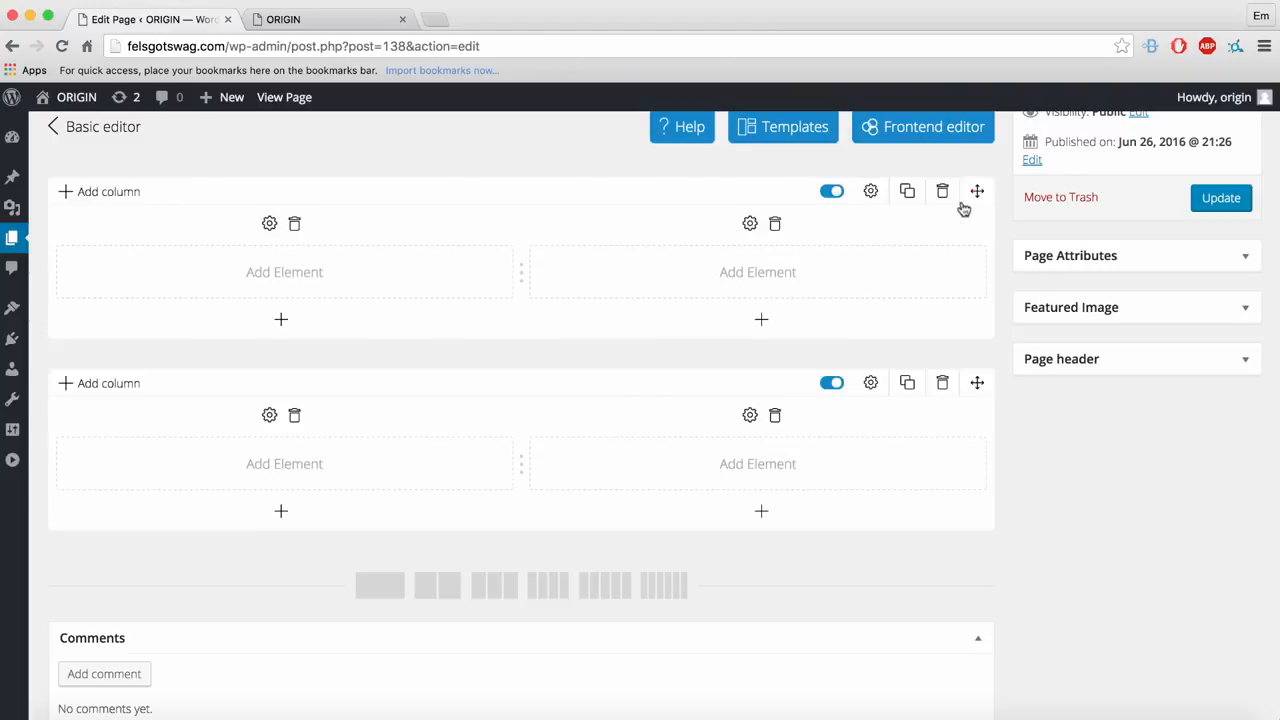
click(943, 193)
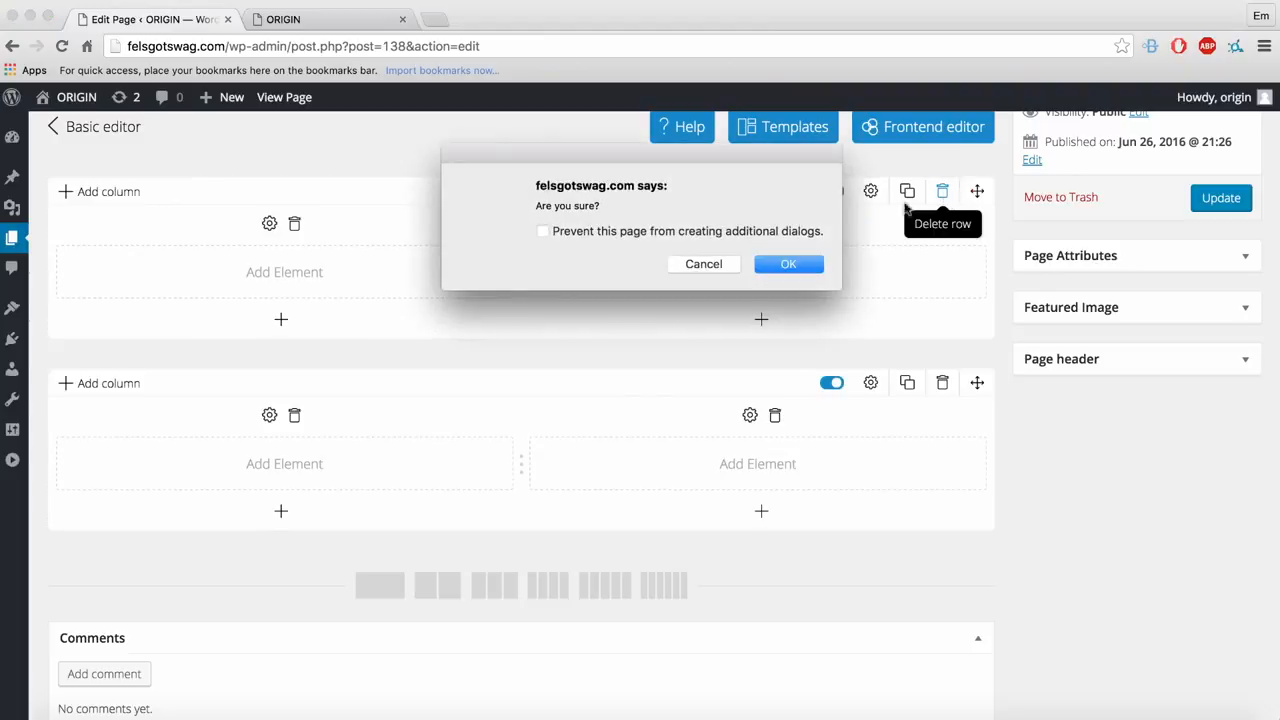
click(786, 265)
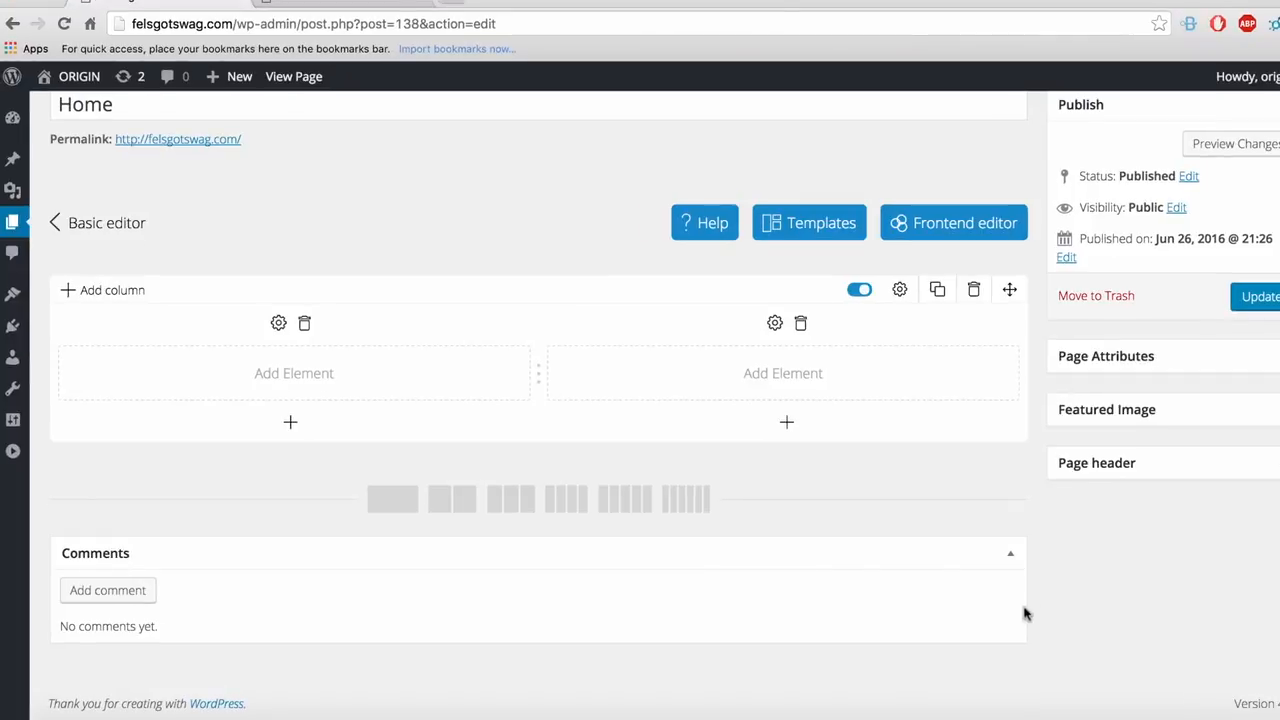
Step: Switch to the image editor to view the planned layout sketch, and return to the page editor in the browser
click(681, 714)
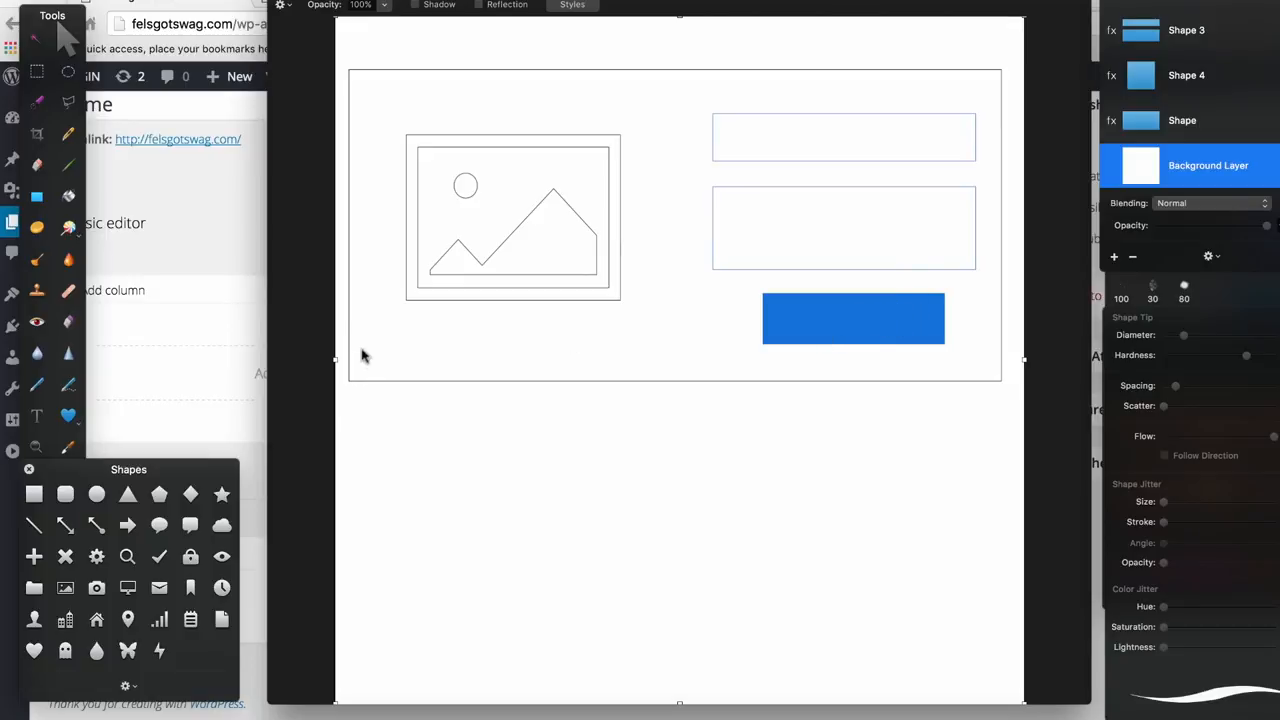
click(191, 224)
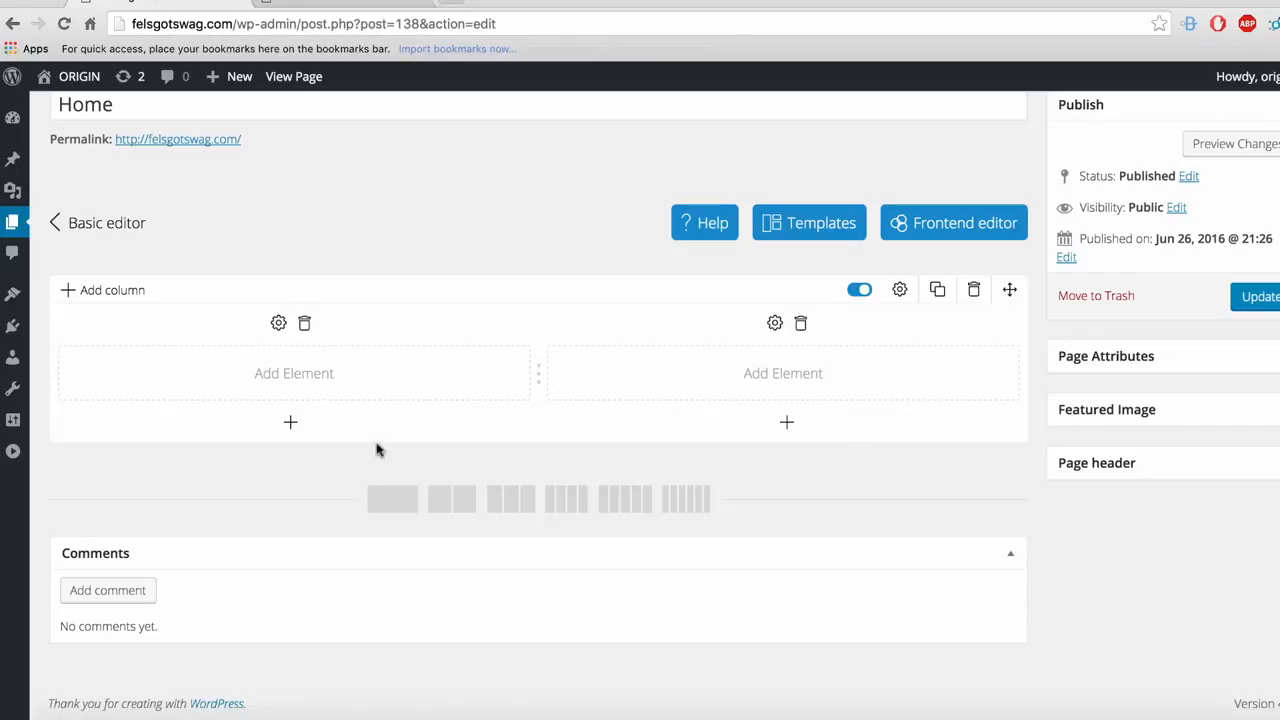
Step: Open the element chooser for the row's first column, search the elements for "text" and clear the search
click(278, 374)
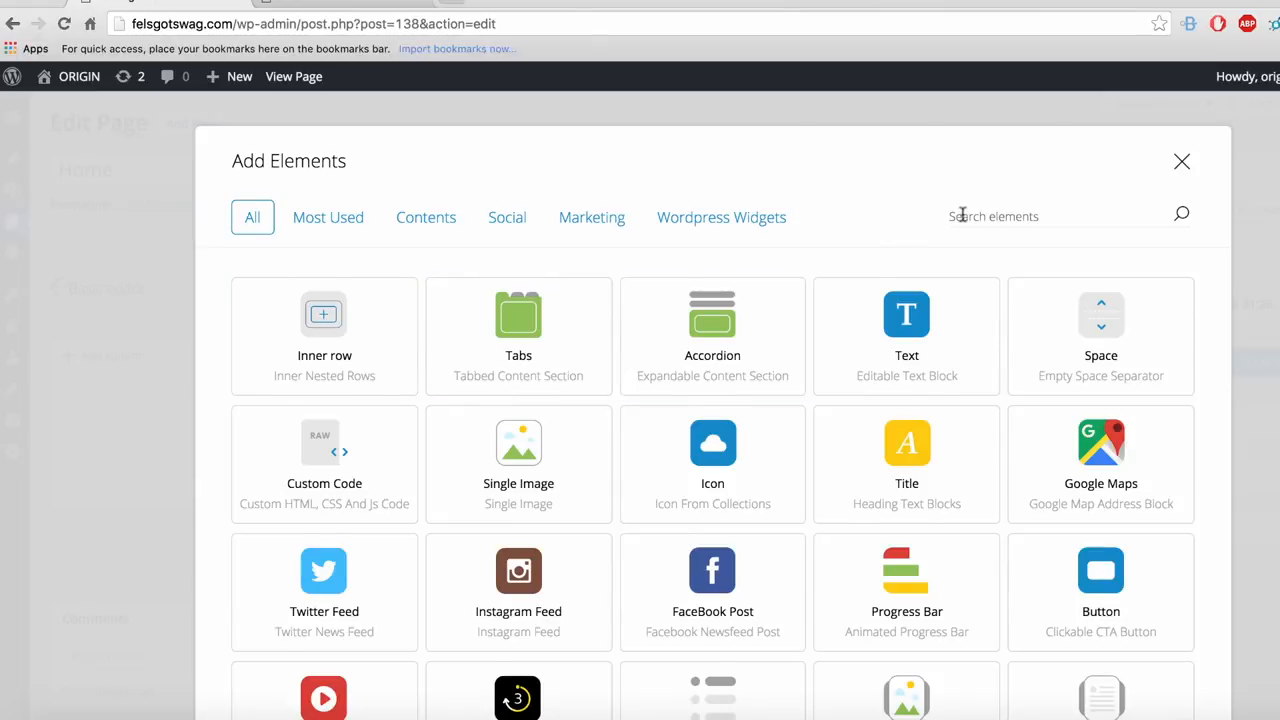
scroll(886, 355, down, 5)
scroll(886, 353, up, 4)
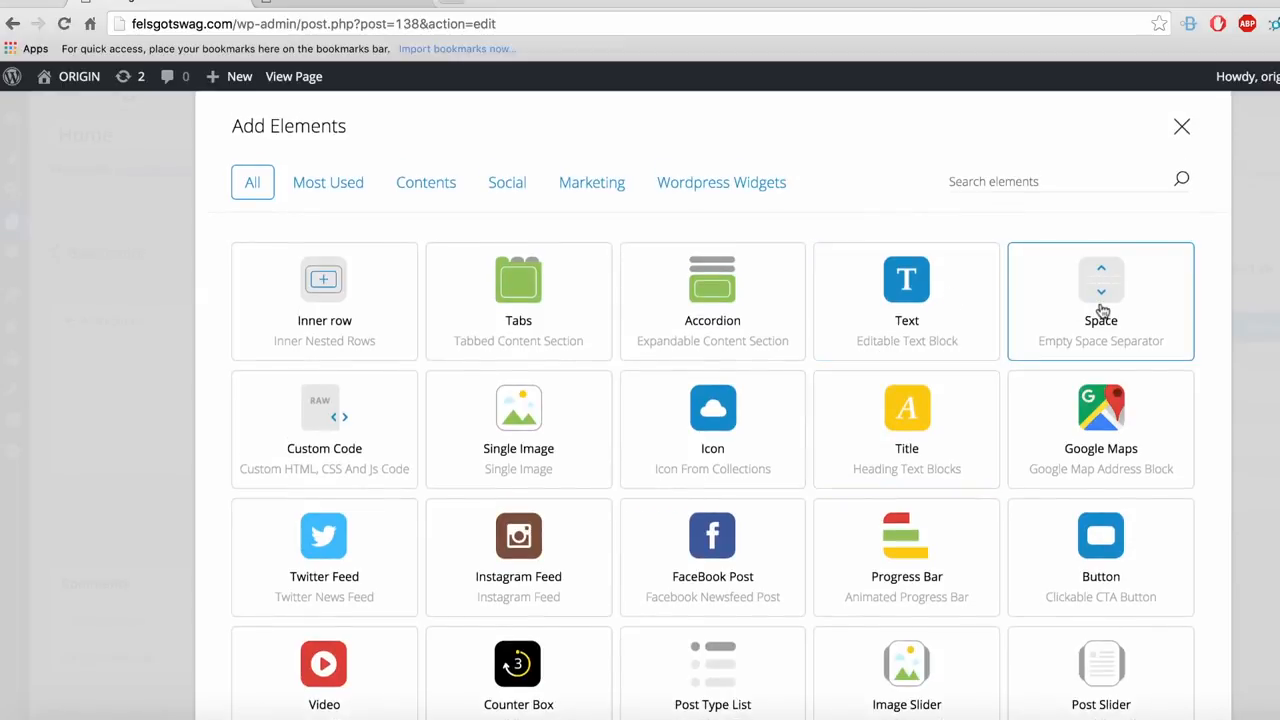
click(1033, 177)
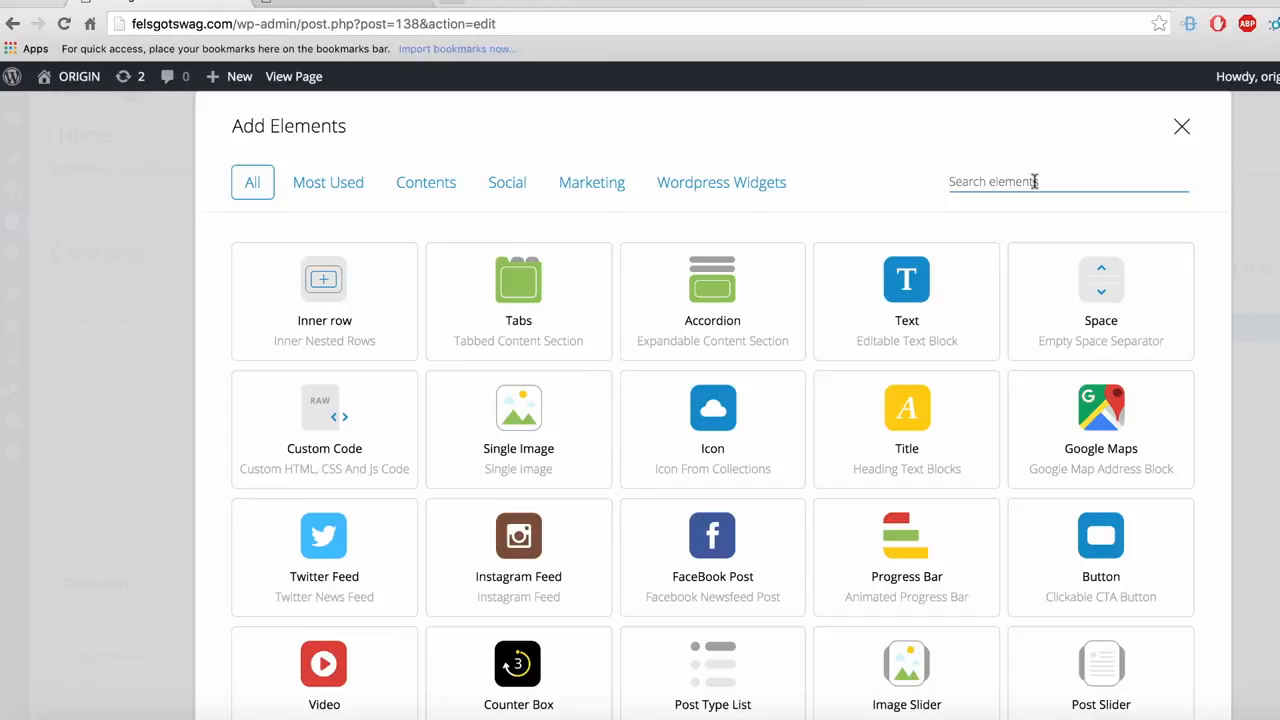
text(text)
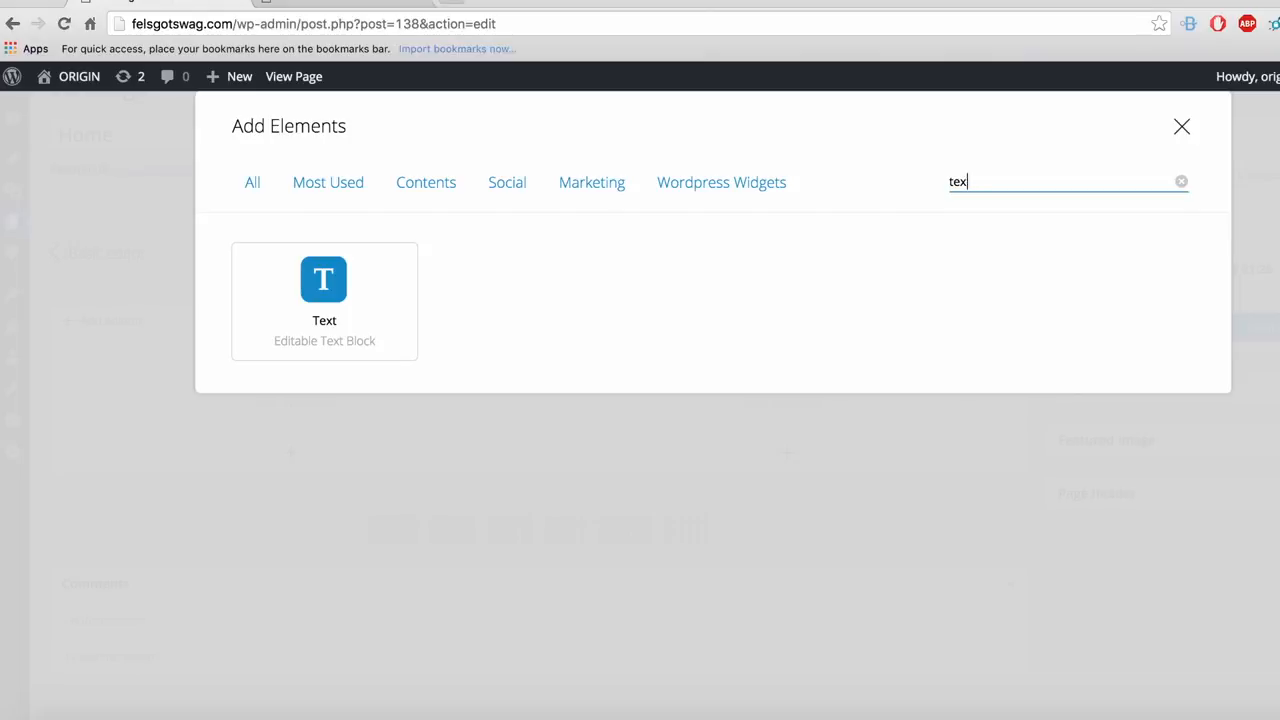
key(BackSpace)
key(BackSpace)
key(BackSpace)
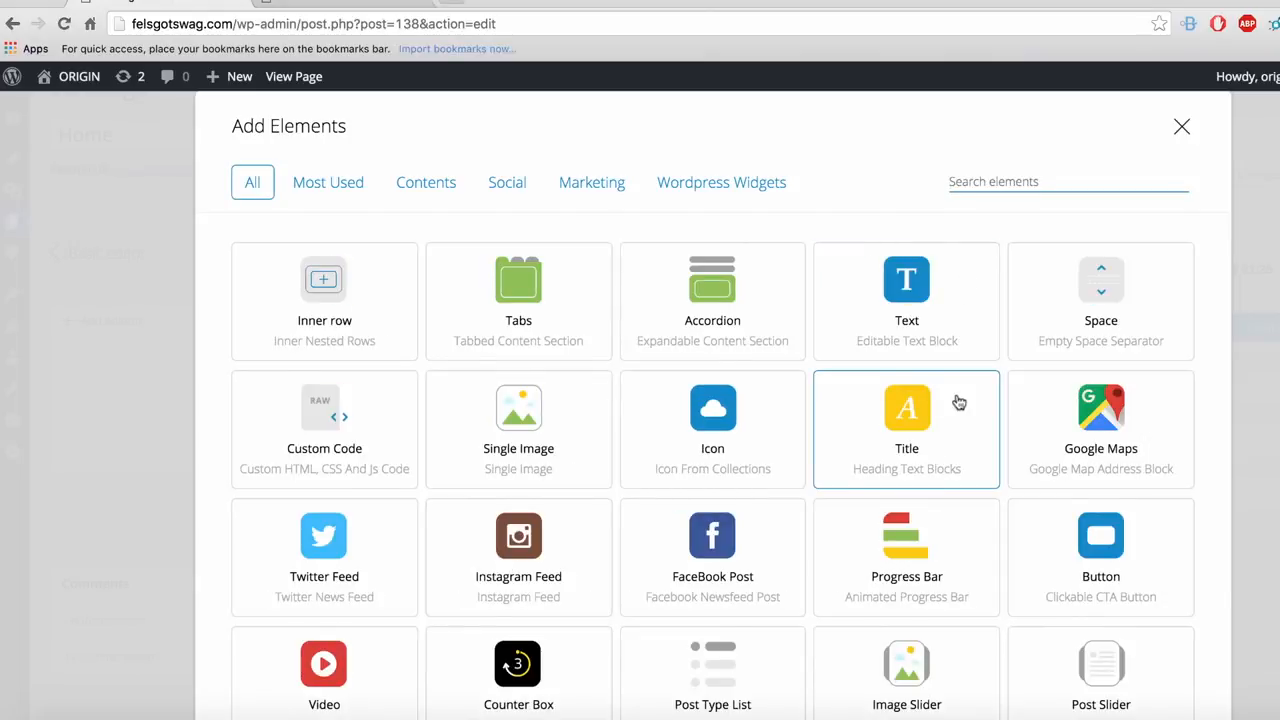
Step: Look through the Most Used, Contents, Social and Marketing element categories, and return to the list of all elements
scroll(958, 402, down, 5)
scroll(957, 406, up, 6)
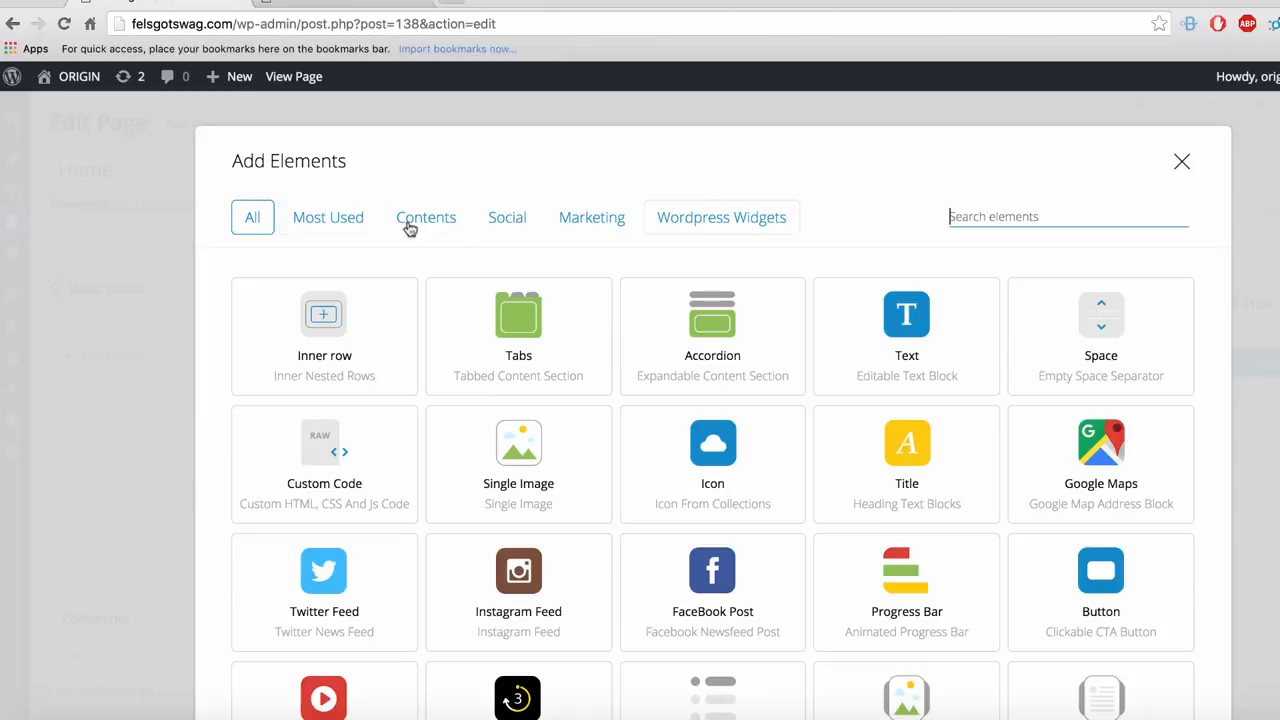
click(350, 222)
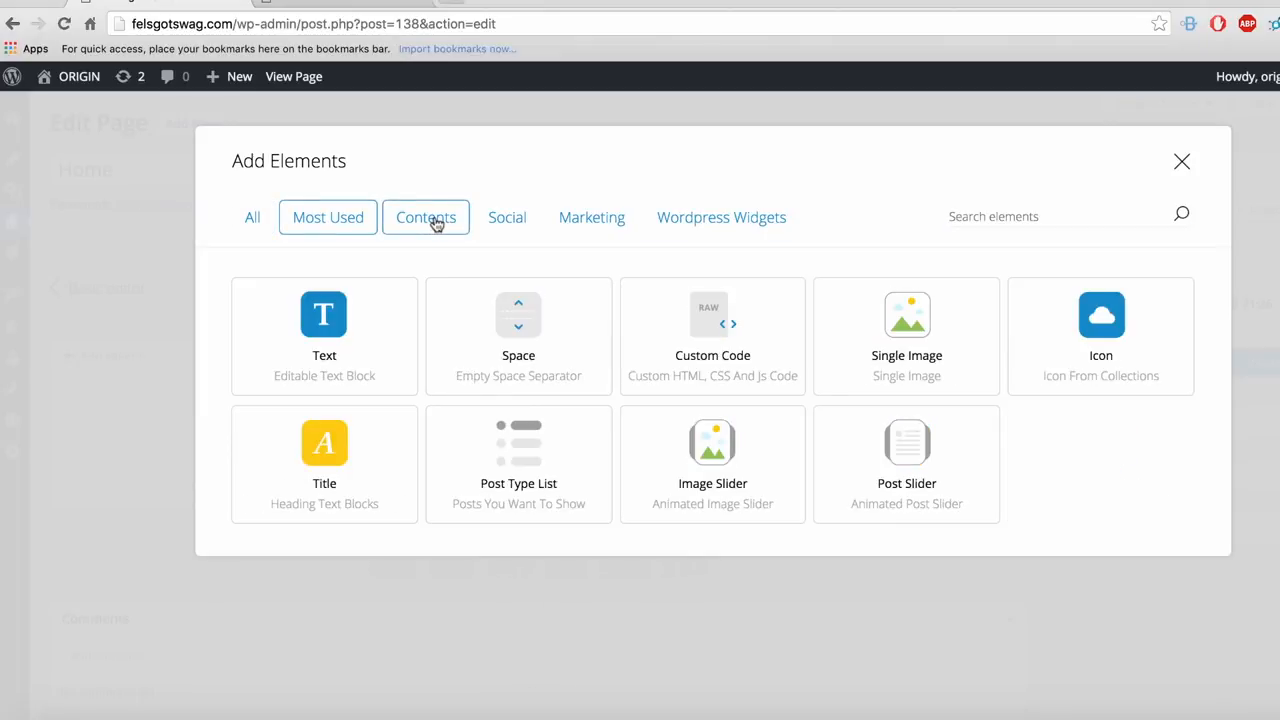
click(437, 224)
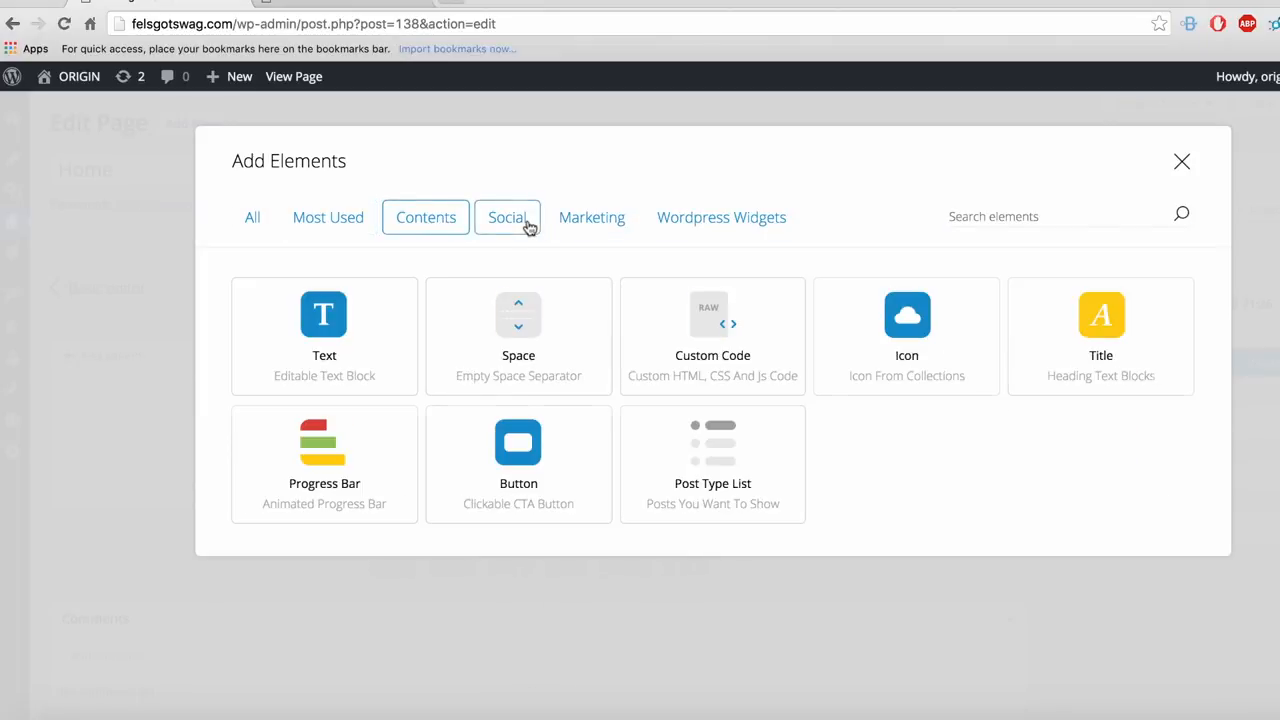
click(525, 224)
click(577, 226)
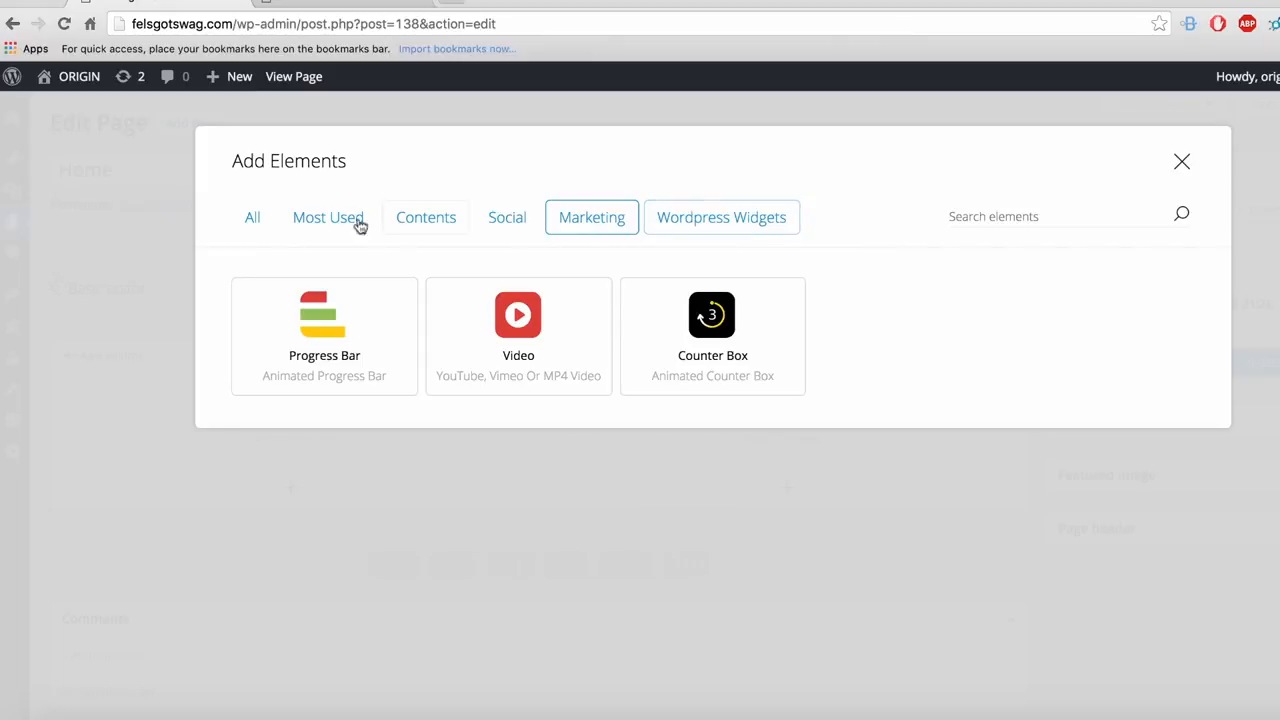
click(258, 227)
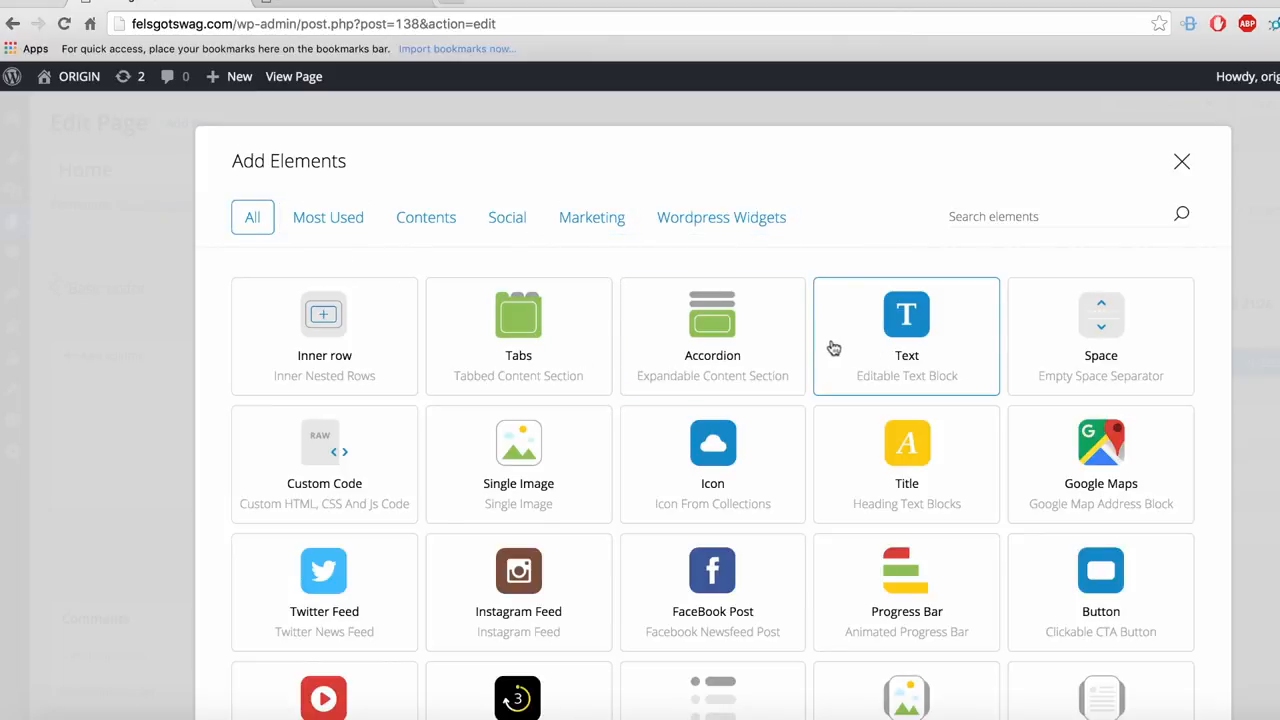
Step: Add a Single Image element to the row's first column and move its settings window clear of the layout
scroll(783, 306, down, 4)
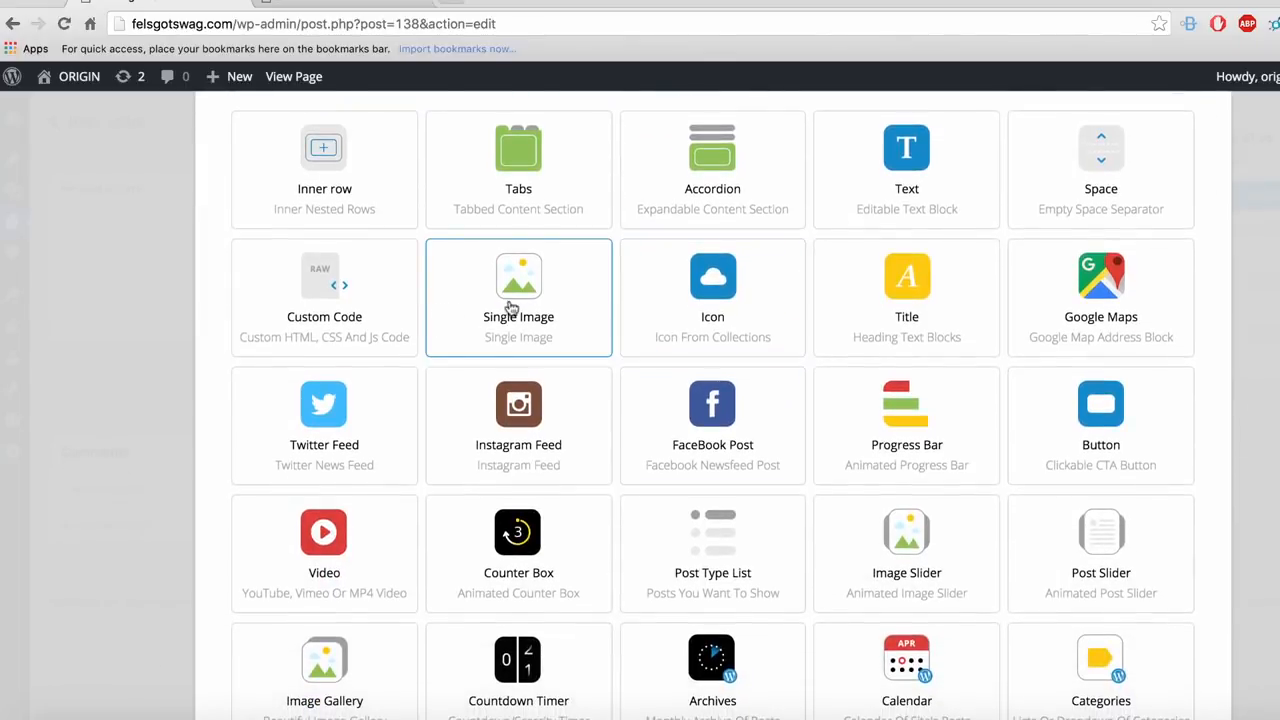
scroll(450, 340, down, 5)
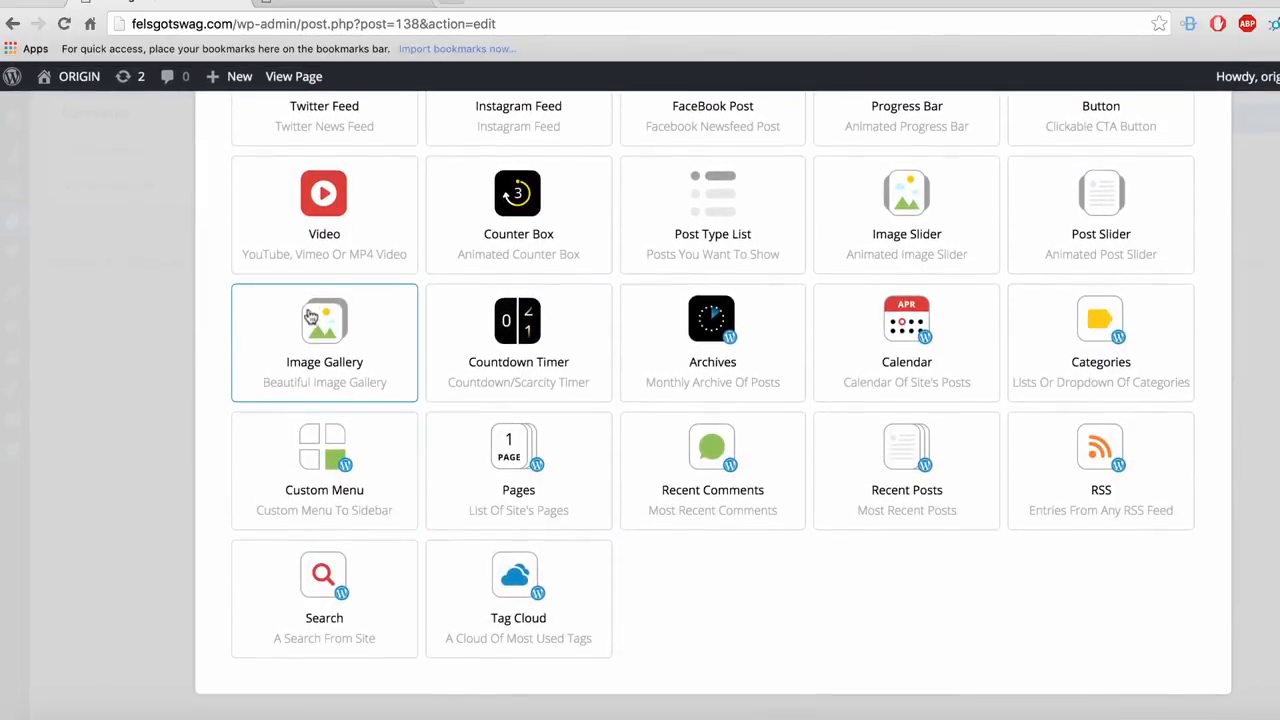
scroll(846, 330, up, 1)
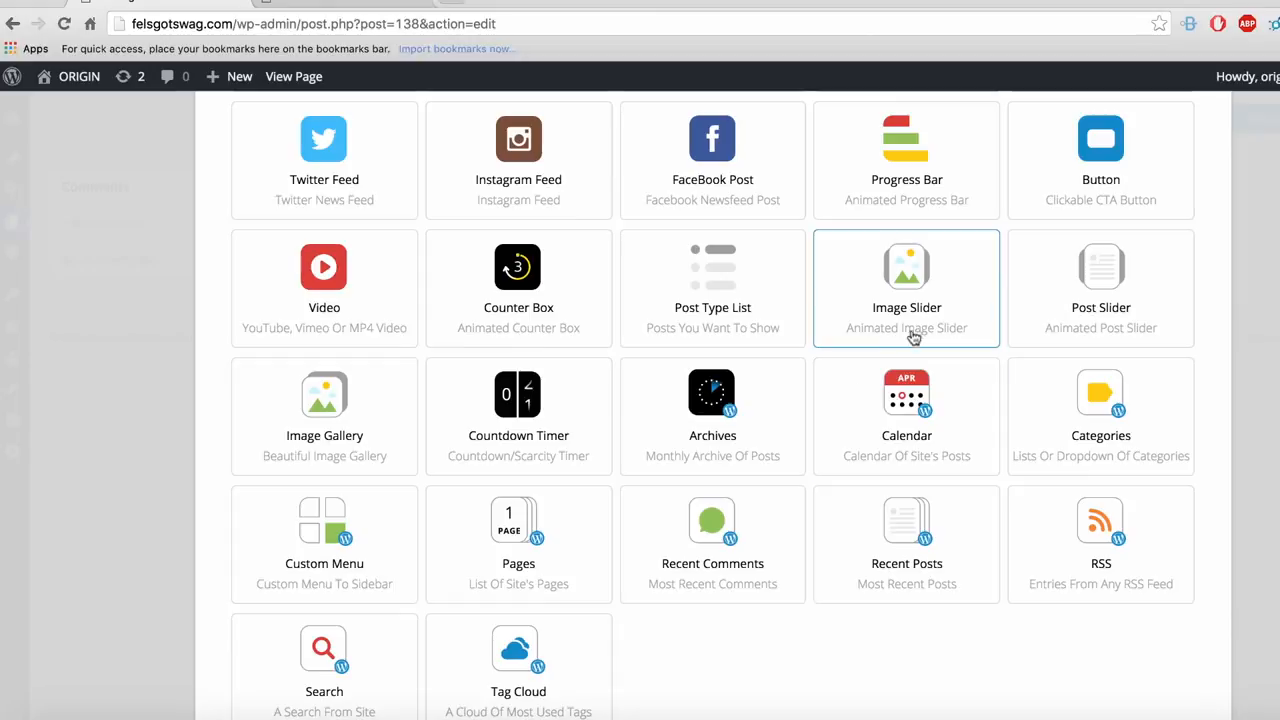
scroll(916, 331, up, 6)
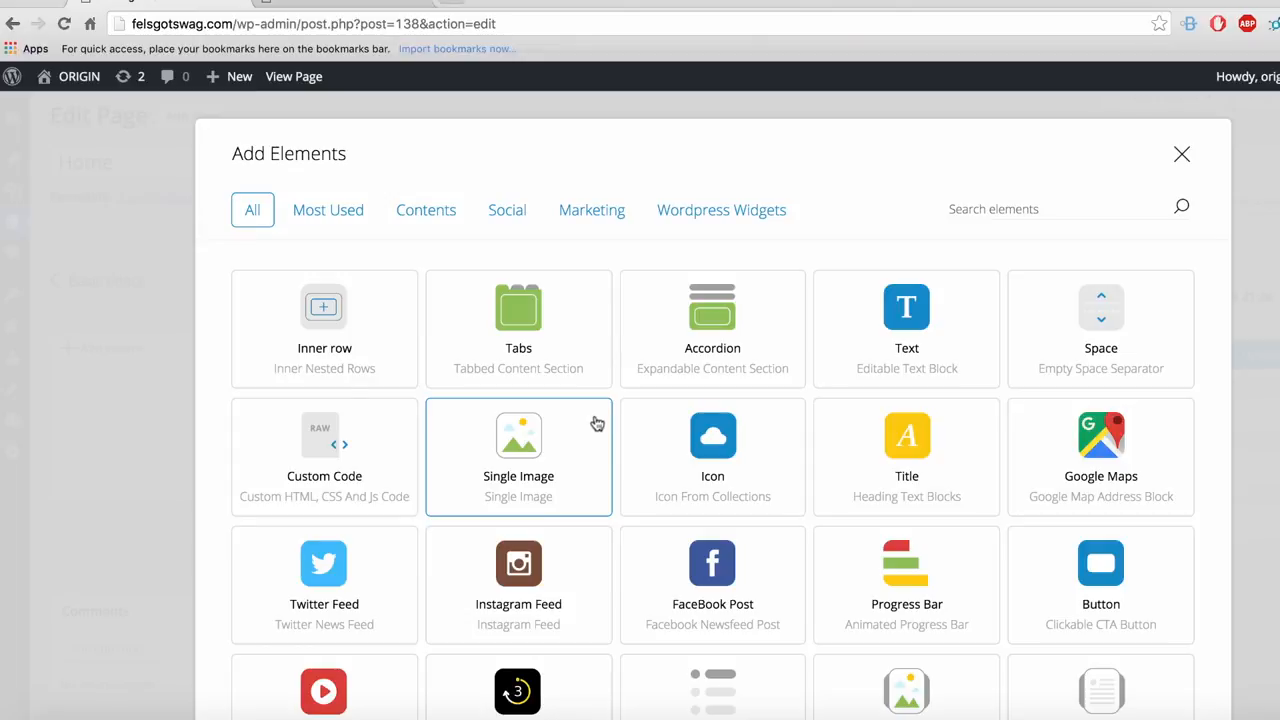
click(538, 446)
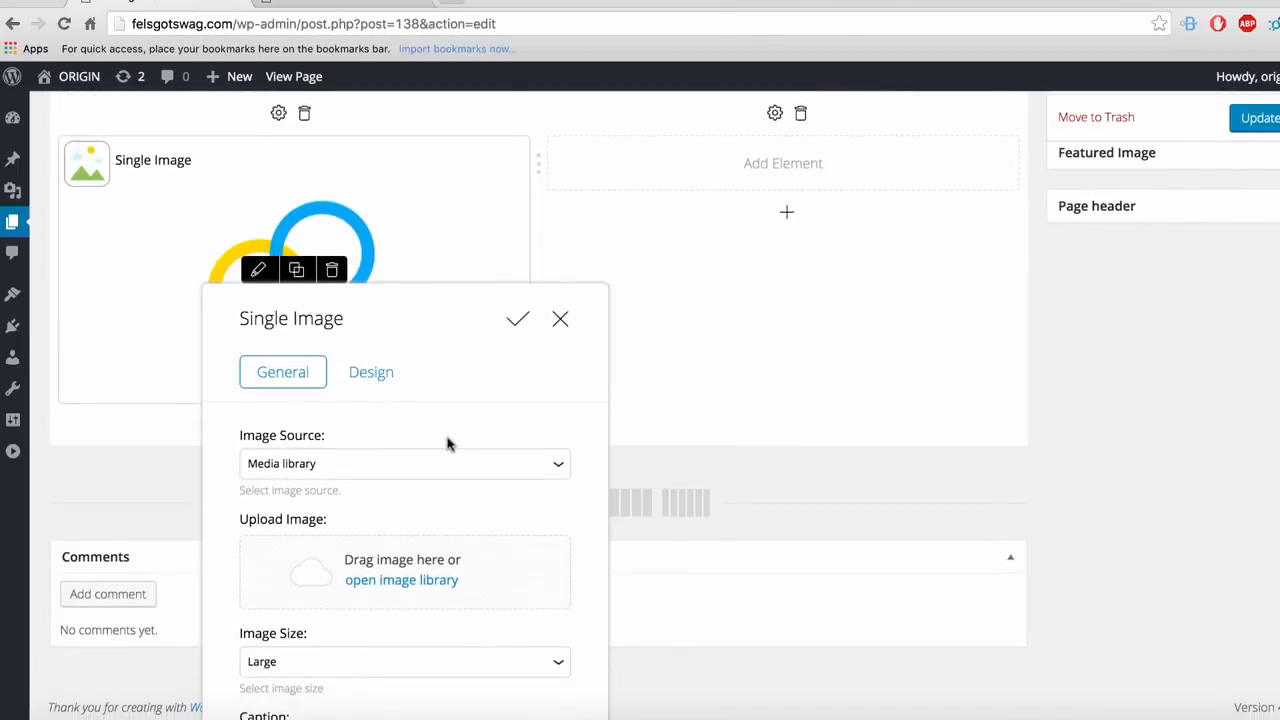
scroll(447, 443, up, 2)
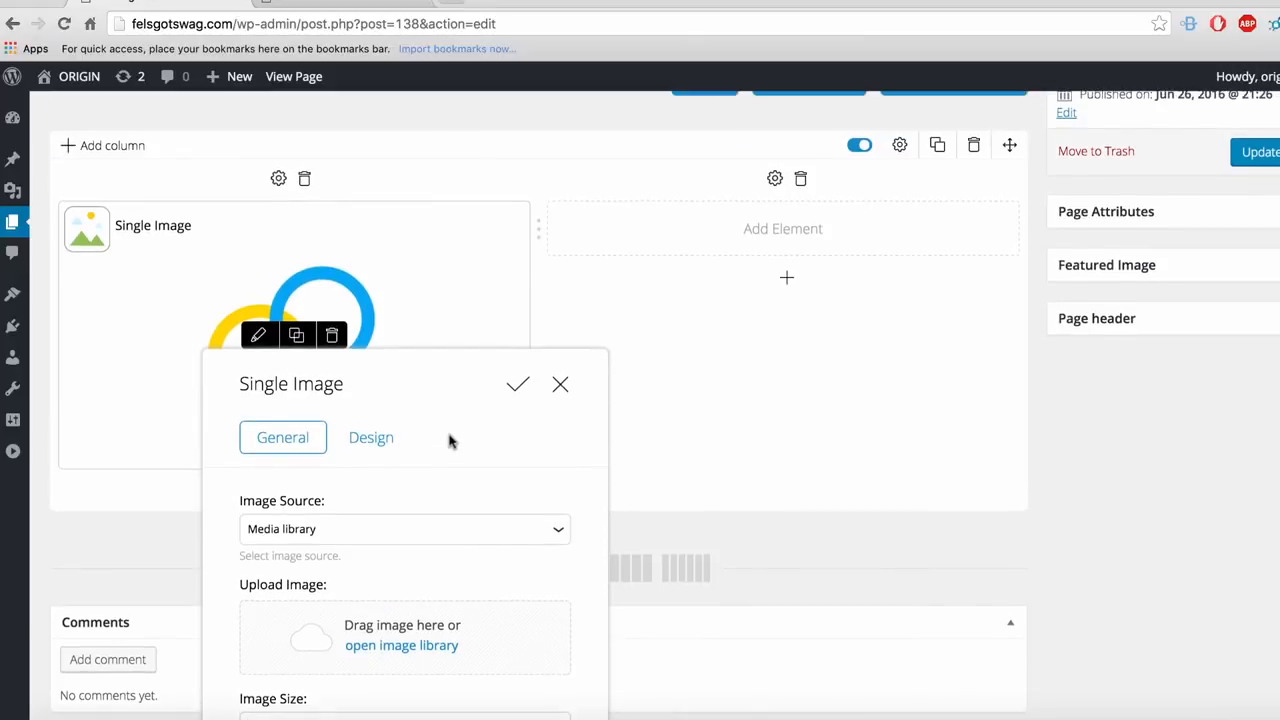
drag(409, 381, 1089, 126)
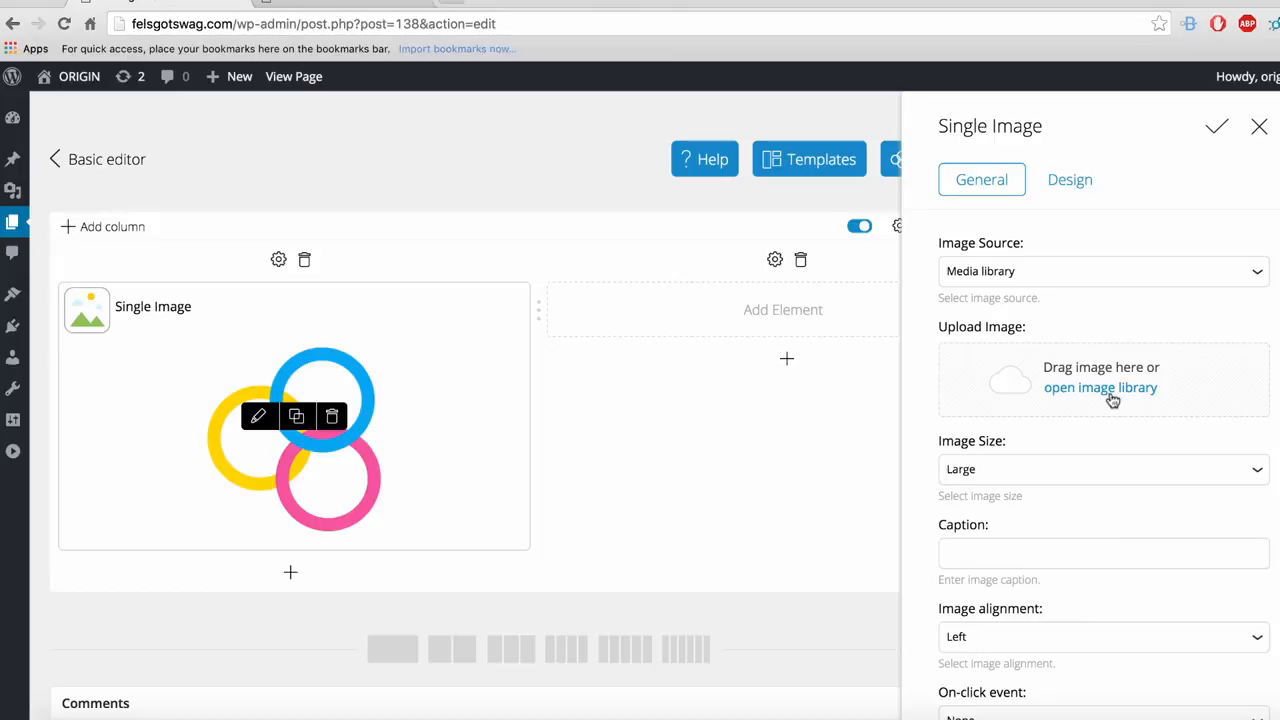
Step: Choose image-18.png, the Origin Builder box picture, from the media library for the Single Image element
click(1112, 389)
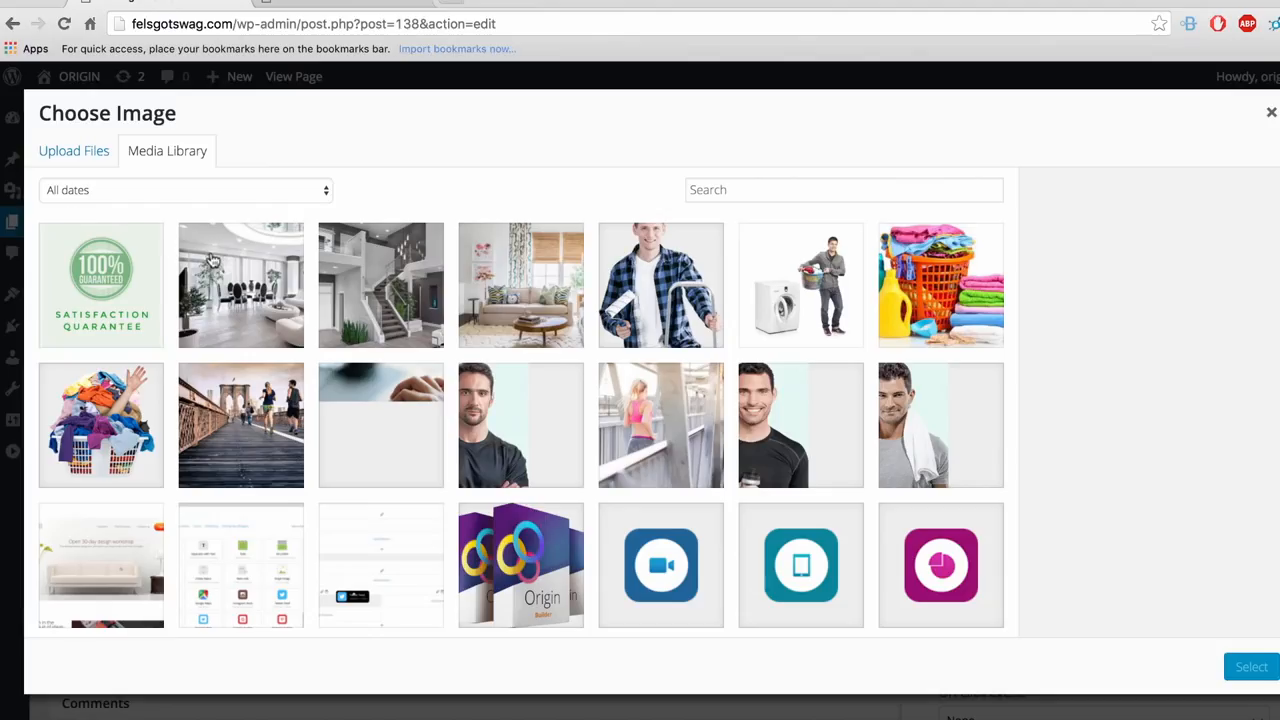
scroll(210, 261, up, 3)
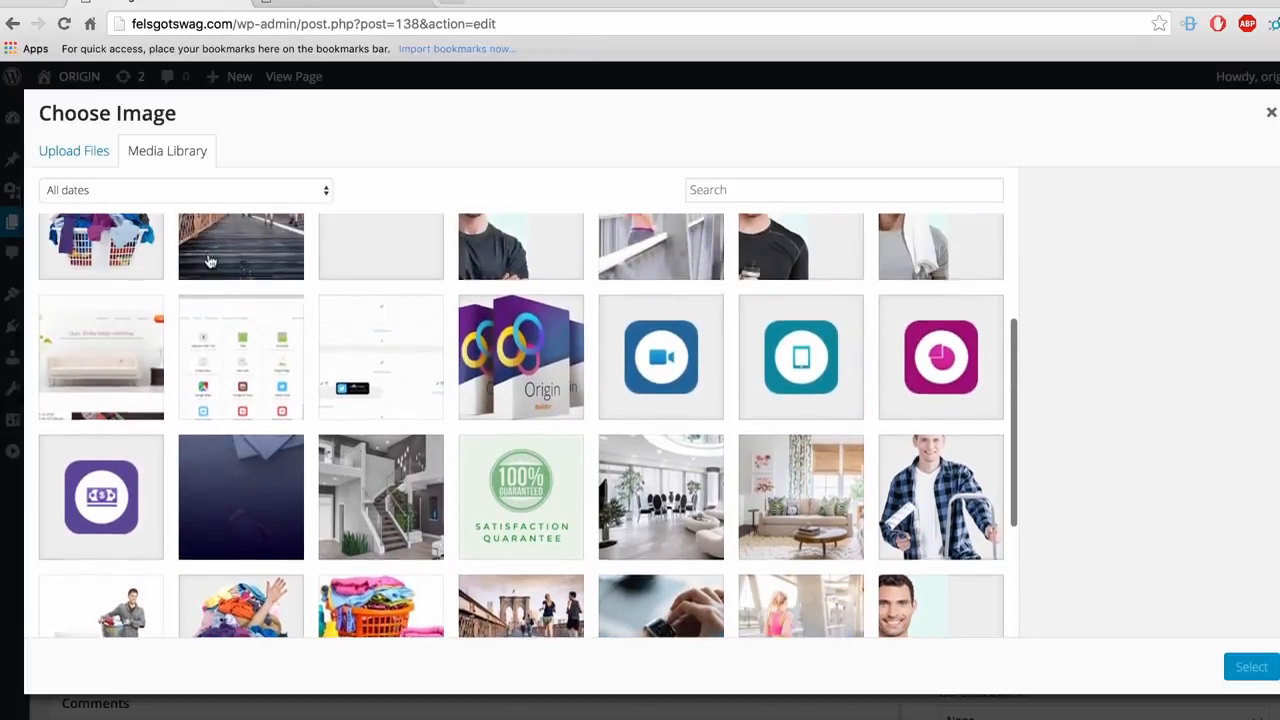
scroll(210, 261, up, 2)
click(521, 470)
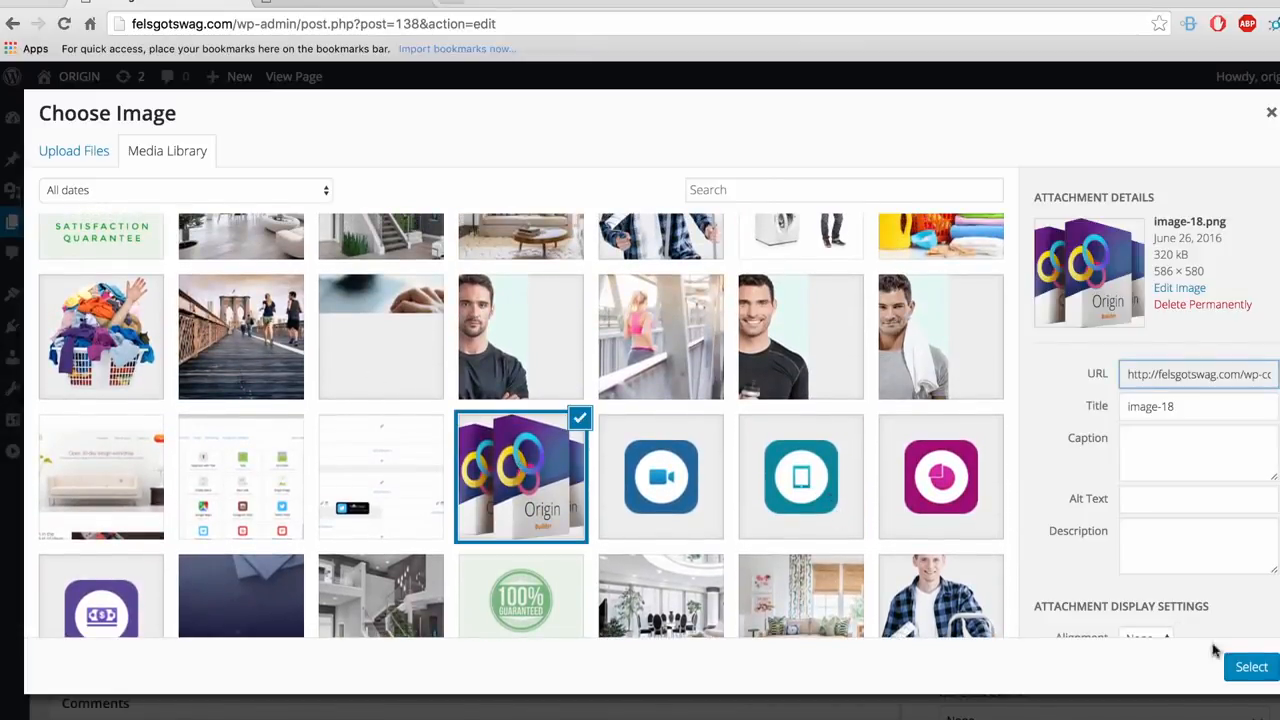
click(1258, 668)
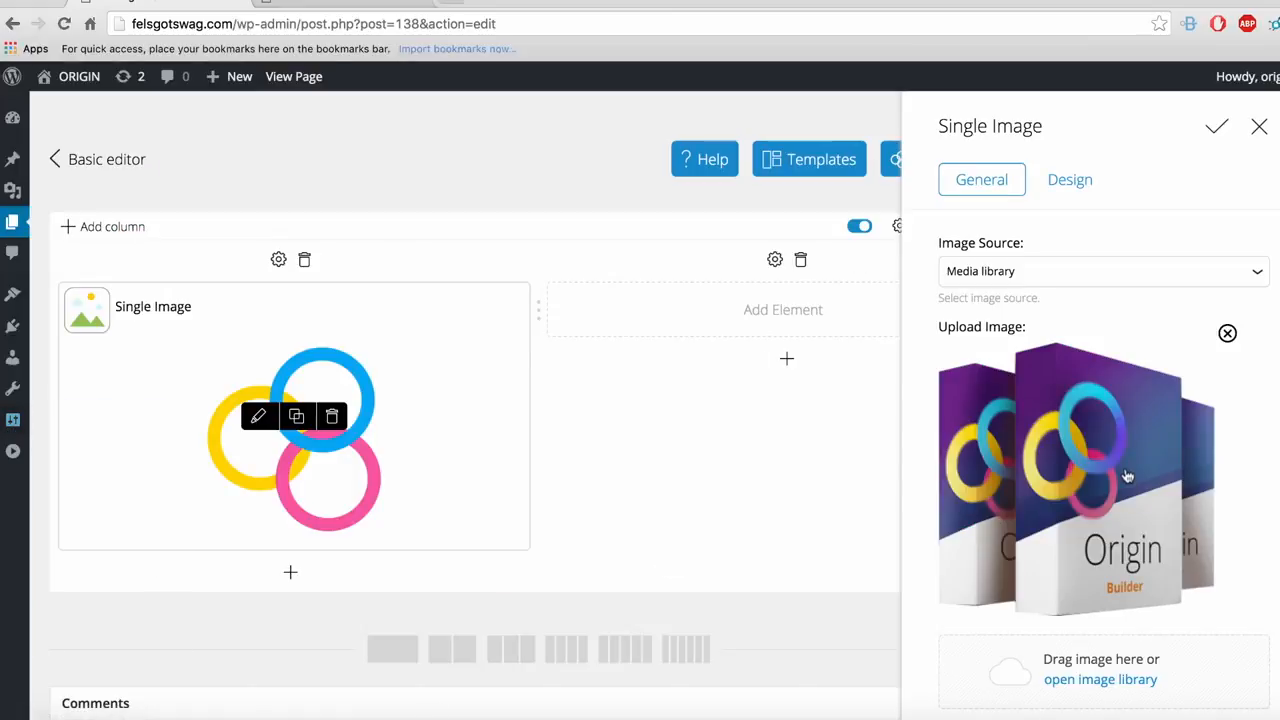
Step: Keep the image size at Large and set the image alignment to Center
scroll(1127, 475, down, 2)
scroll(1127, 475, down, 3)
click(1030, 432)
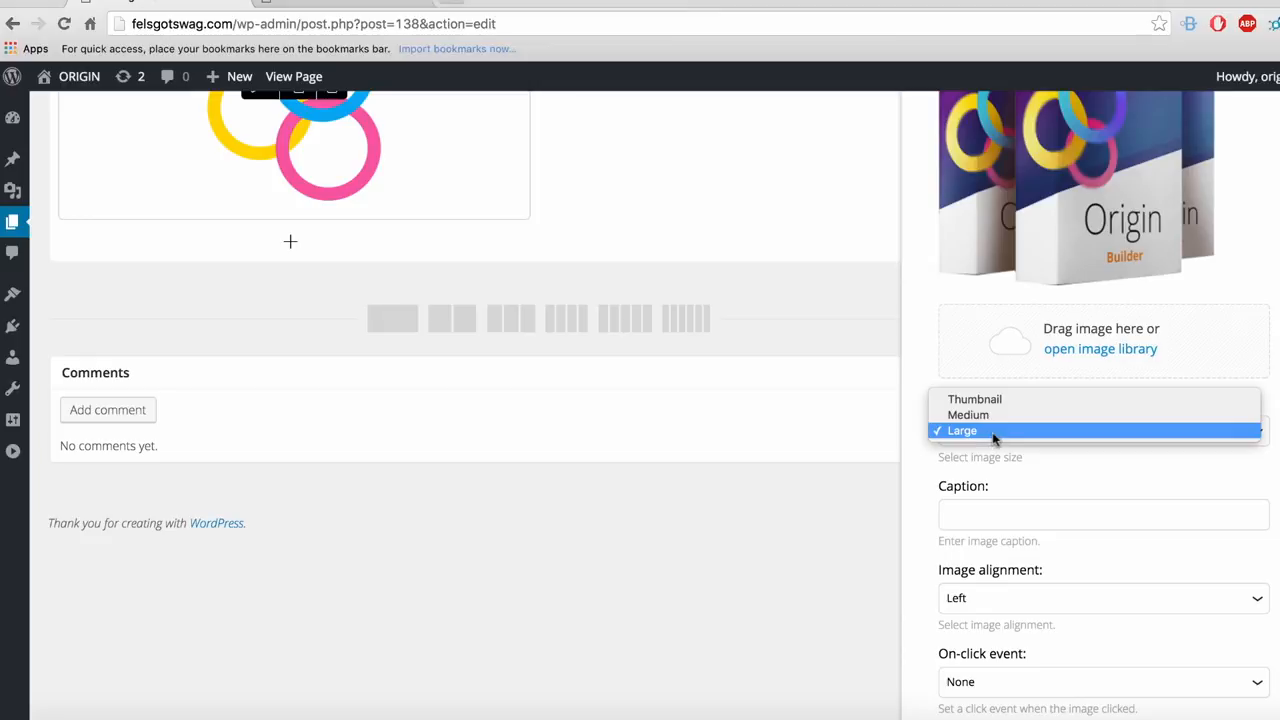
click(1051, 458)
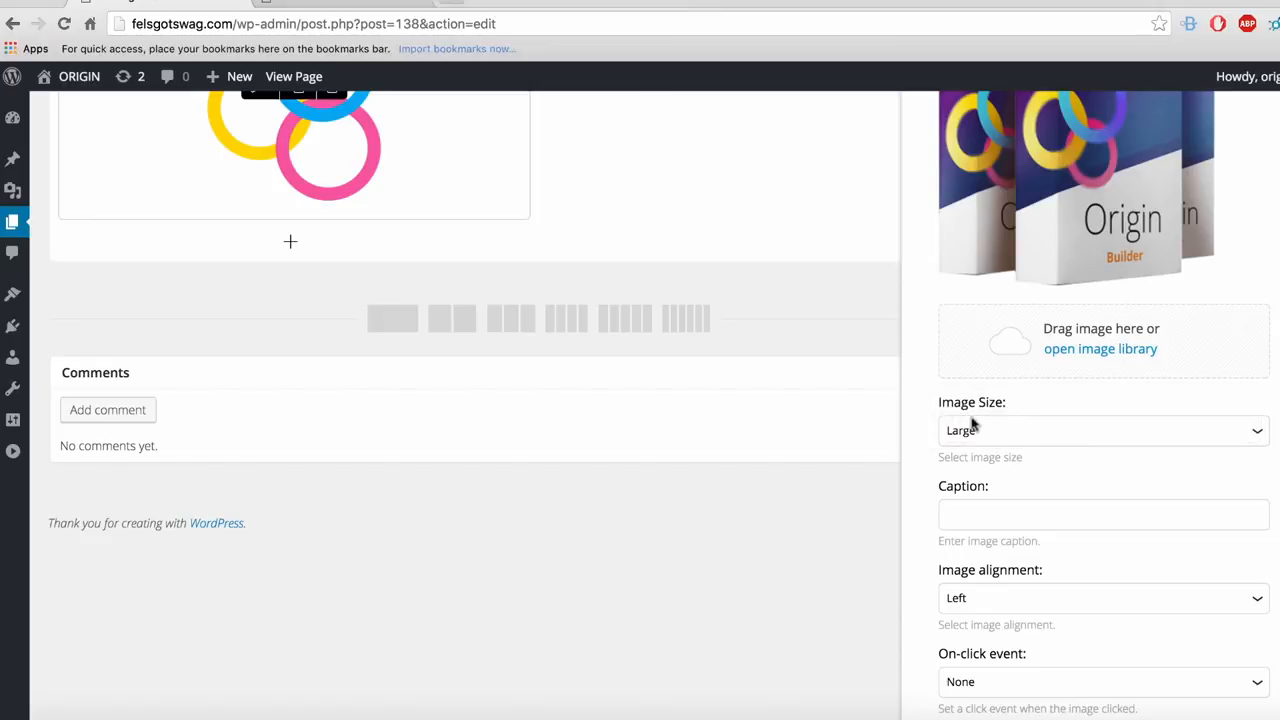
scroll(1177, 489, down, 2)
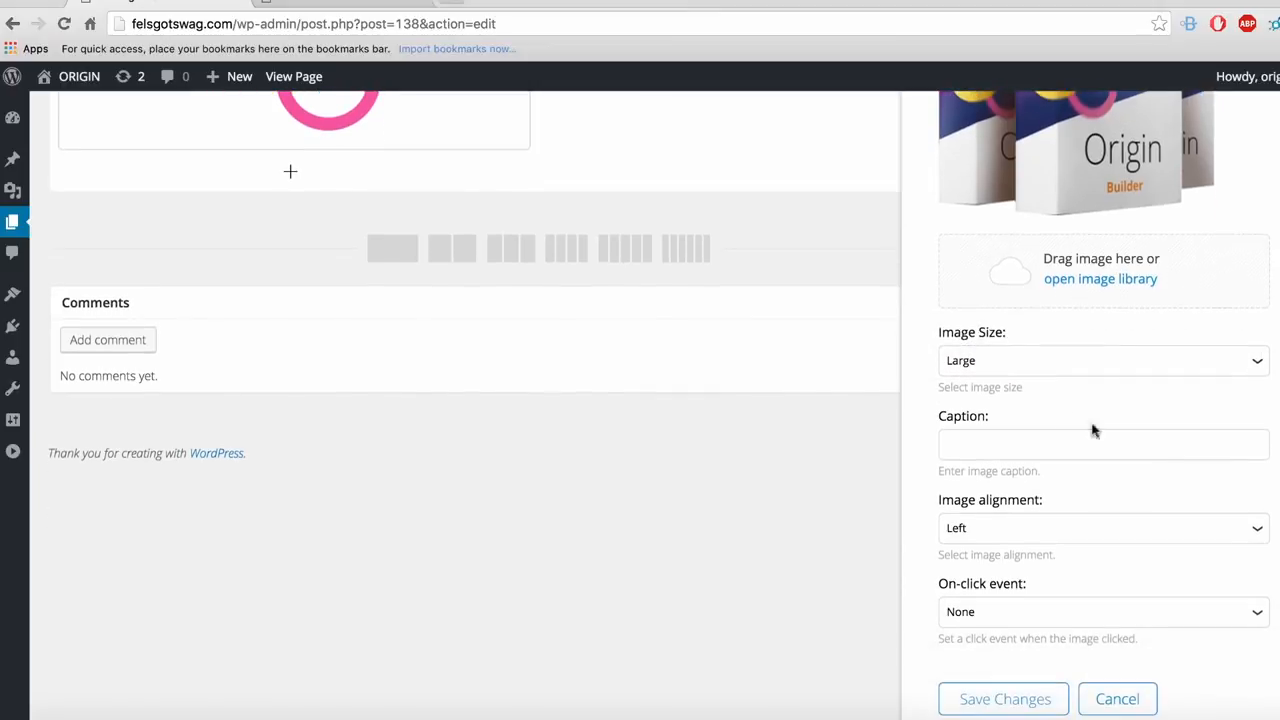
click(1235, 524)
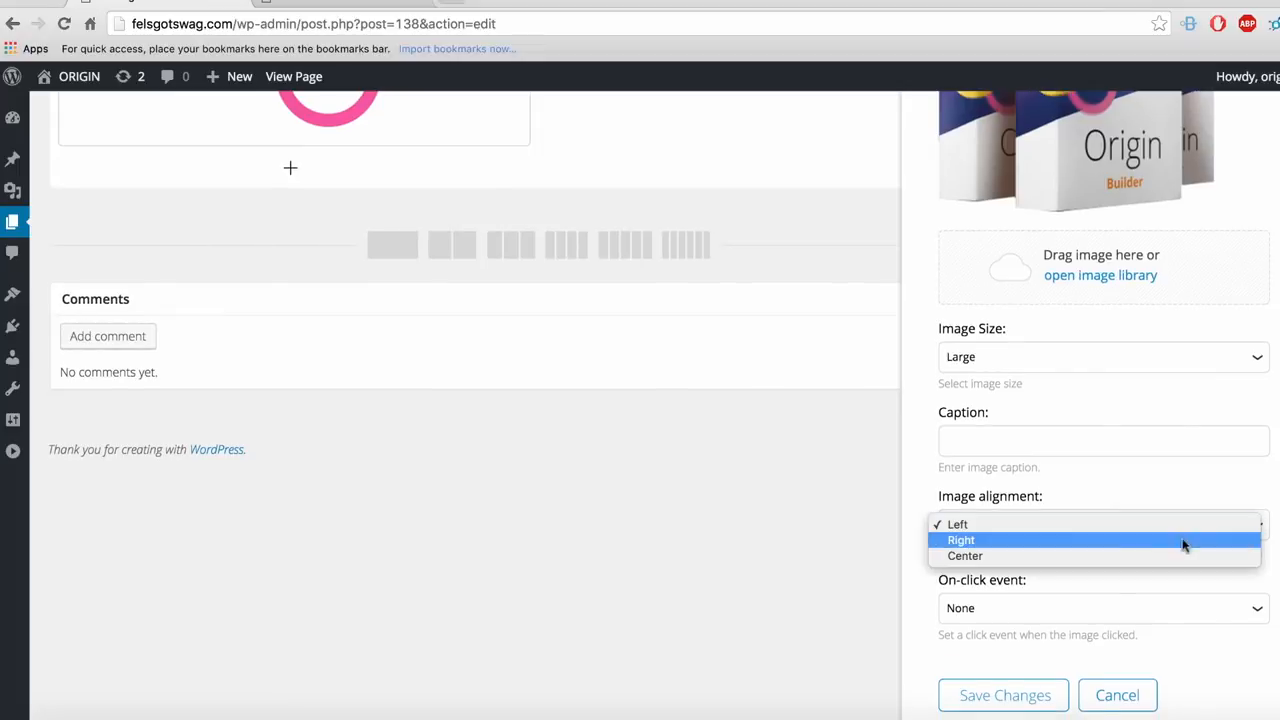
click(1095, 555)
Step: Review the available image size, alignment and on-click event options without changing them
scroll(251, 314, up, 5)
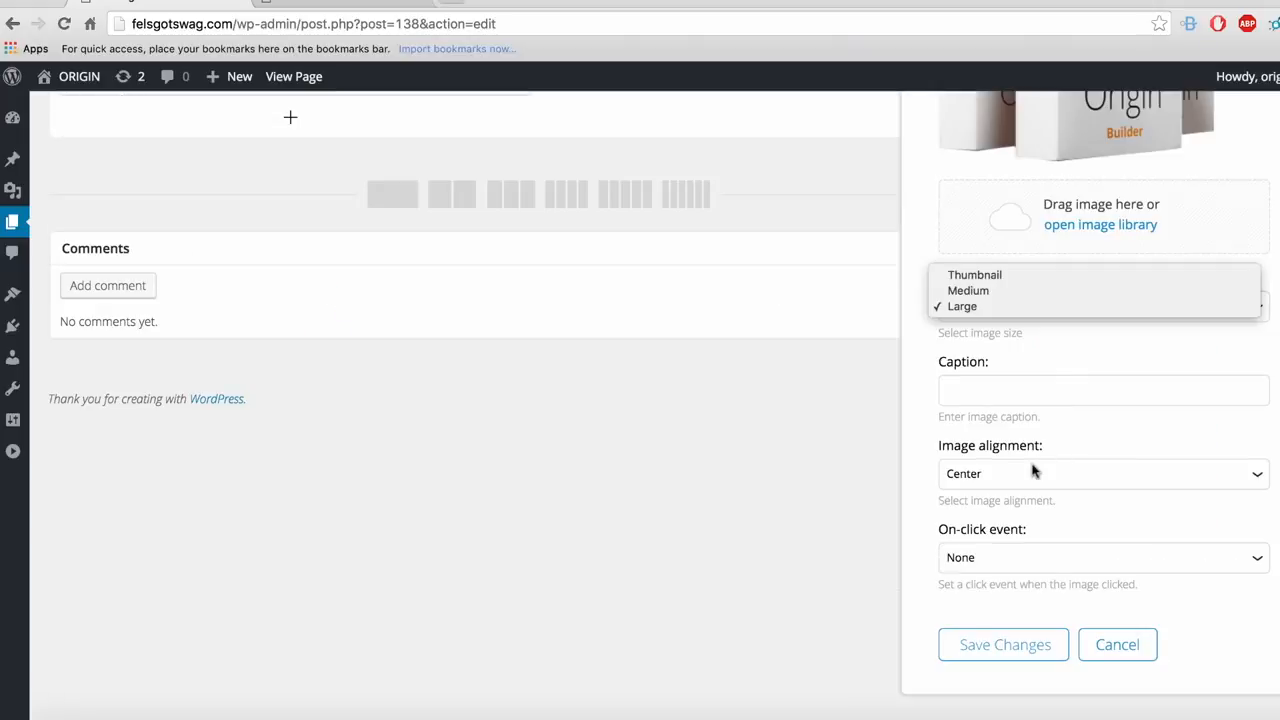
click(1035, 471)
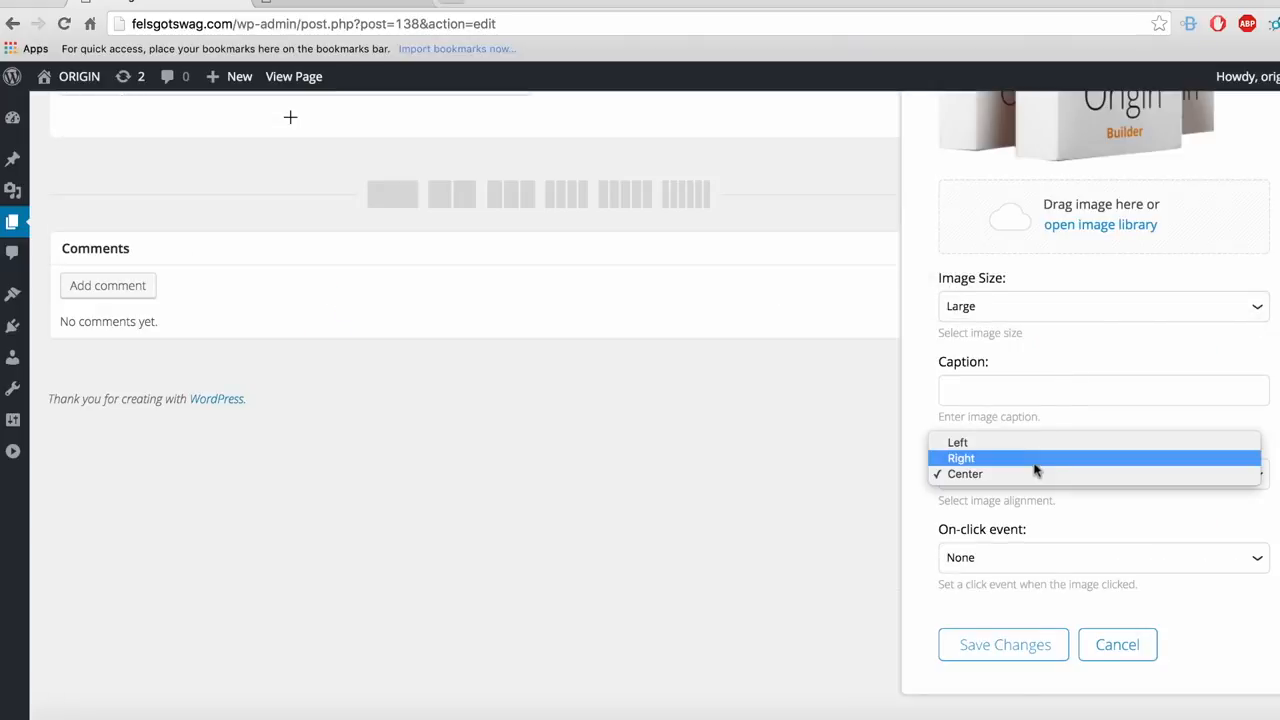
click(1025, 503)
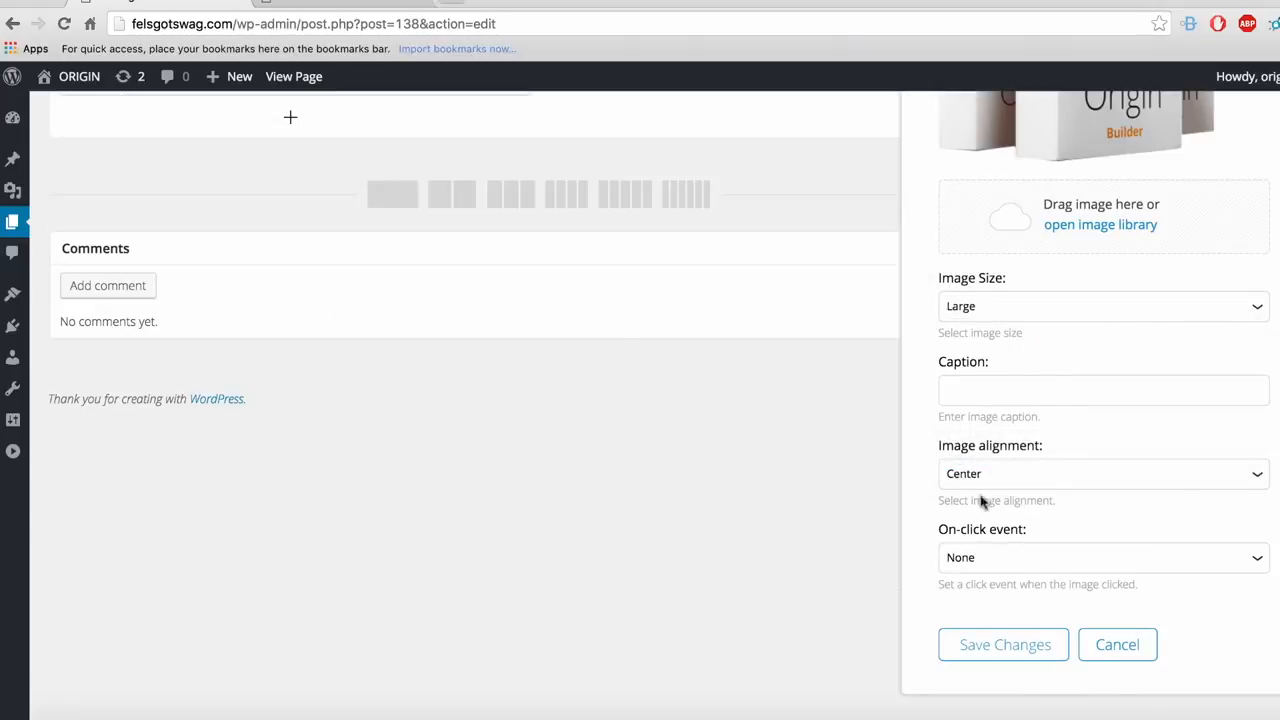
click(1047, 556)
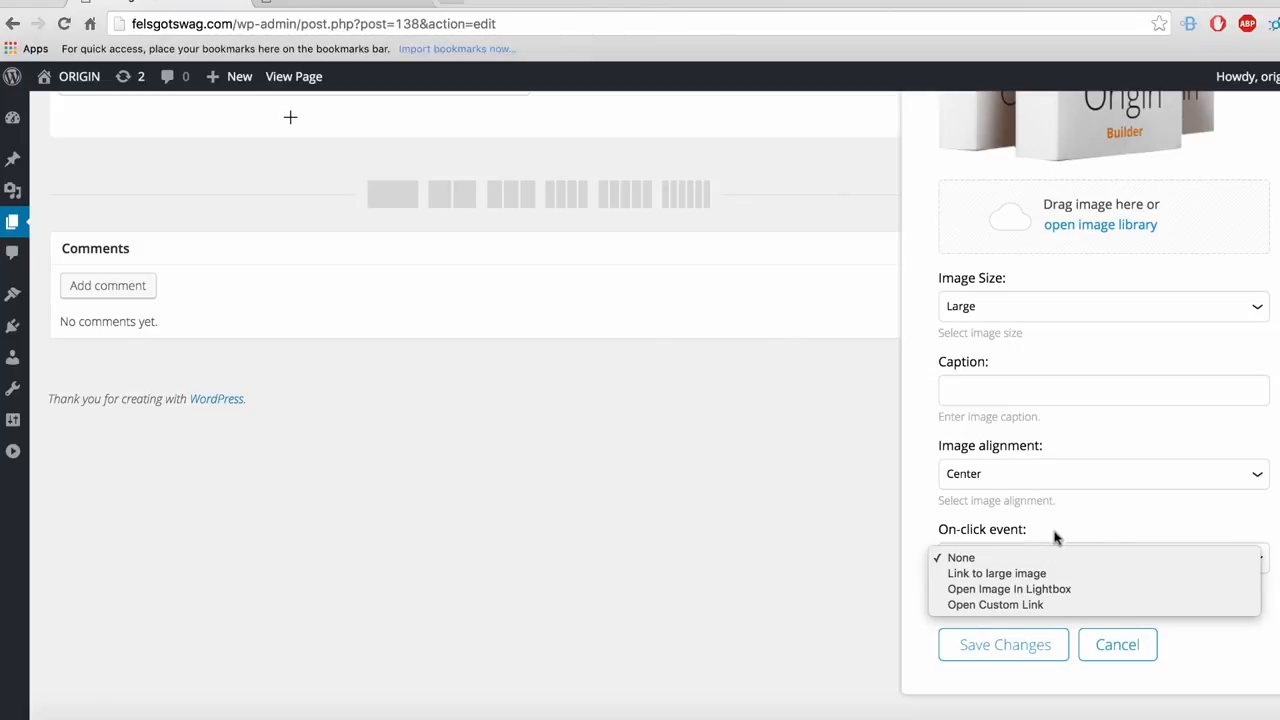
click(1140, 512)
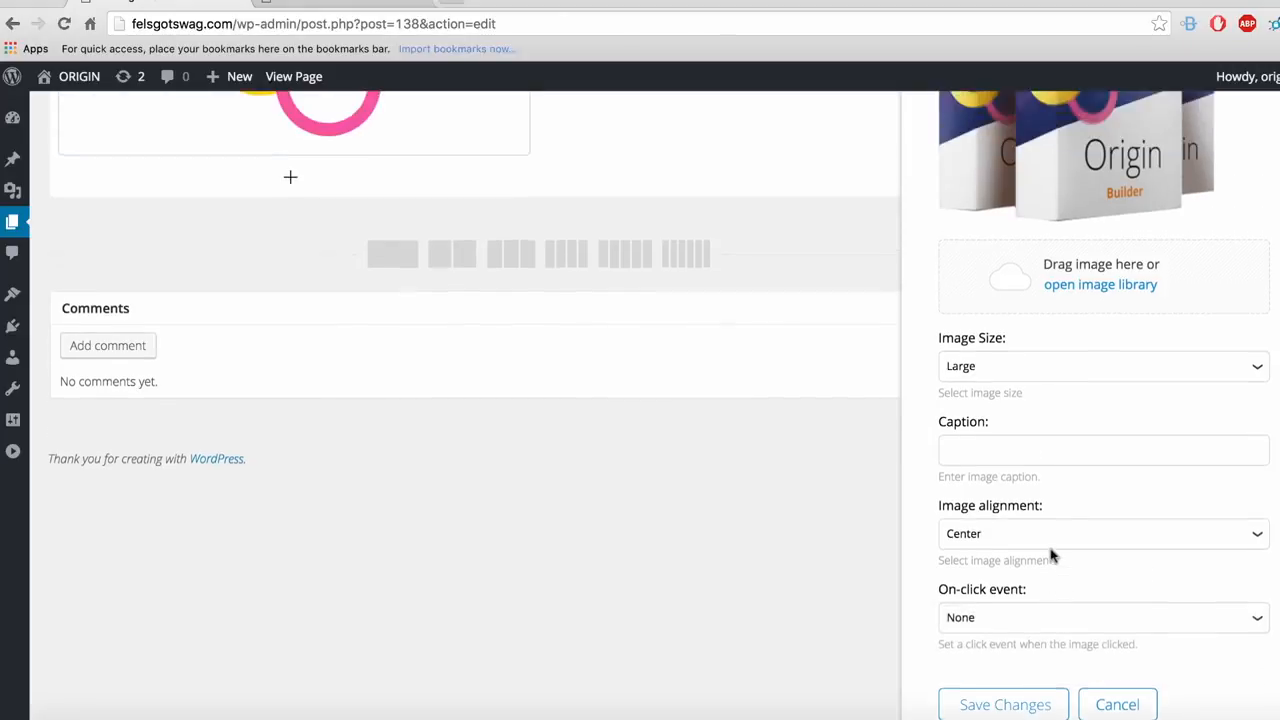
Step: Look over the Single Image element's design options without changing them, and save the element's settings
scroll(1053, 548, up, 5)
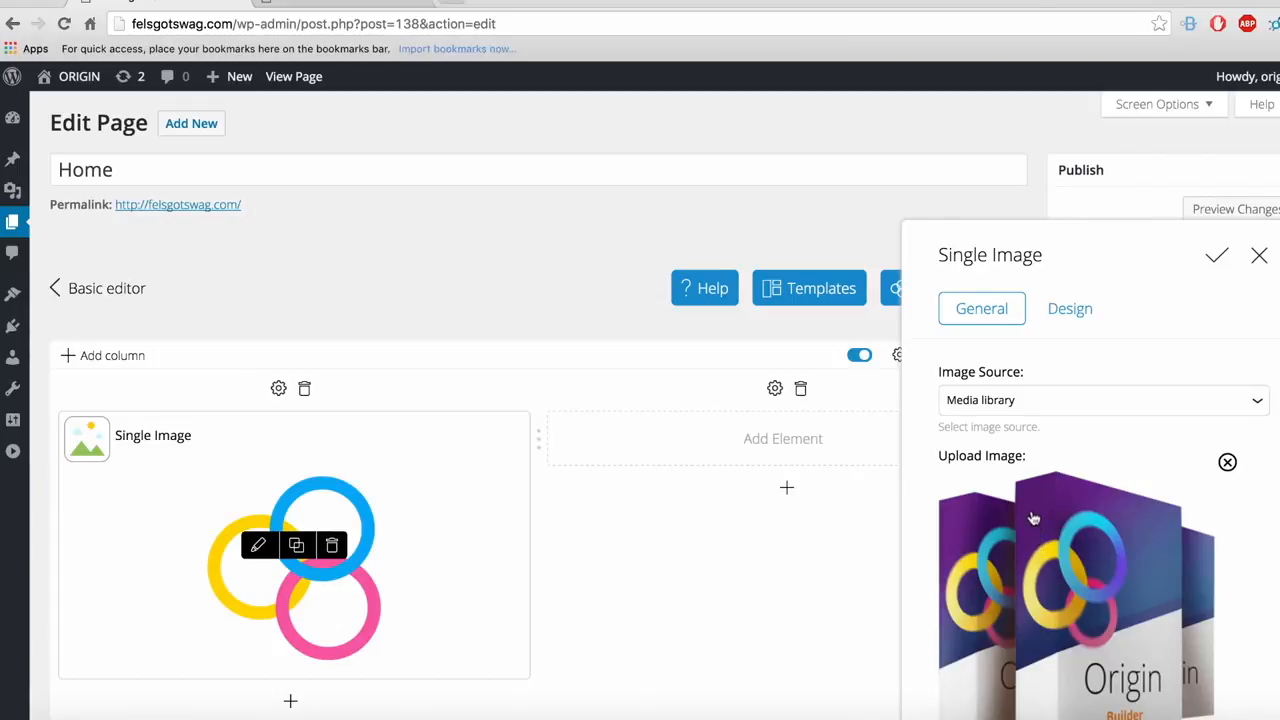
scroll(1034, 515, down, 1)
click(1075, 245)
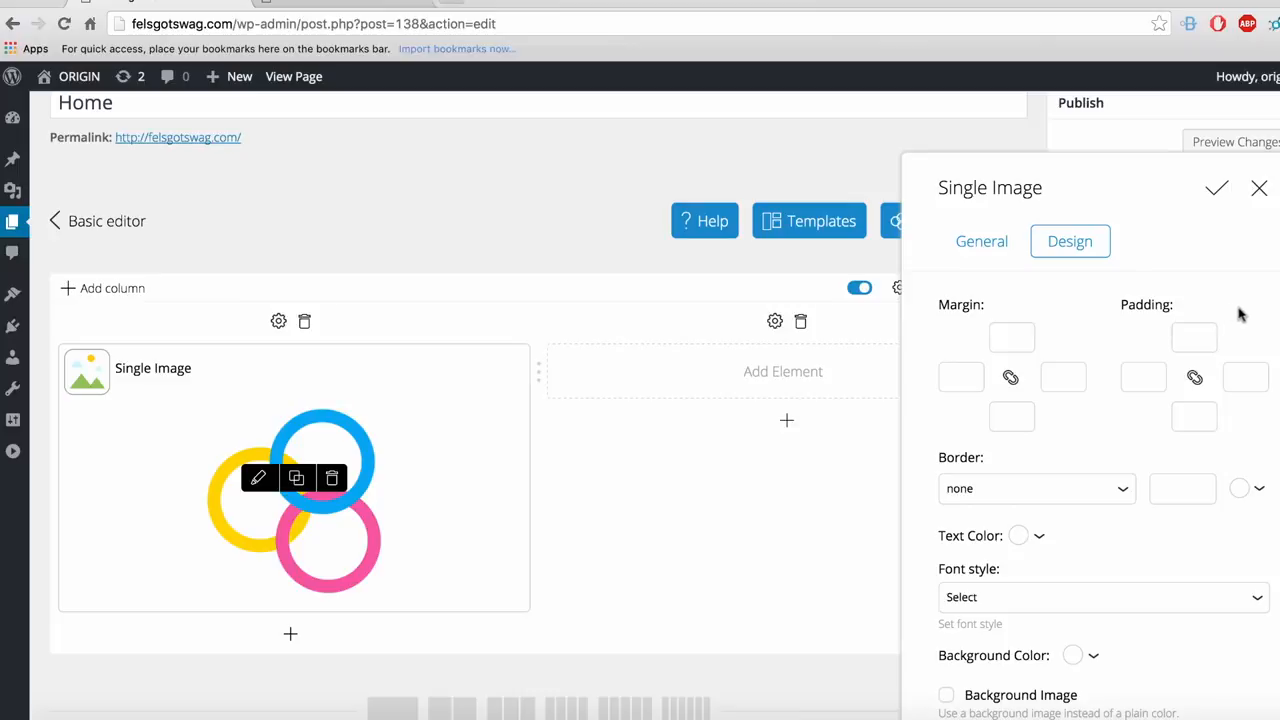
scroll(997, 414, down, 1)
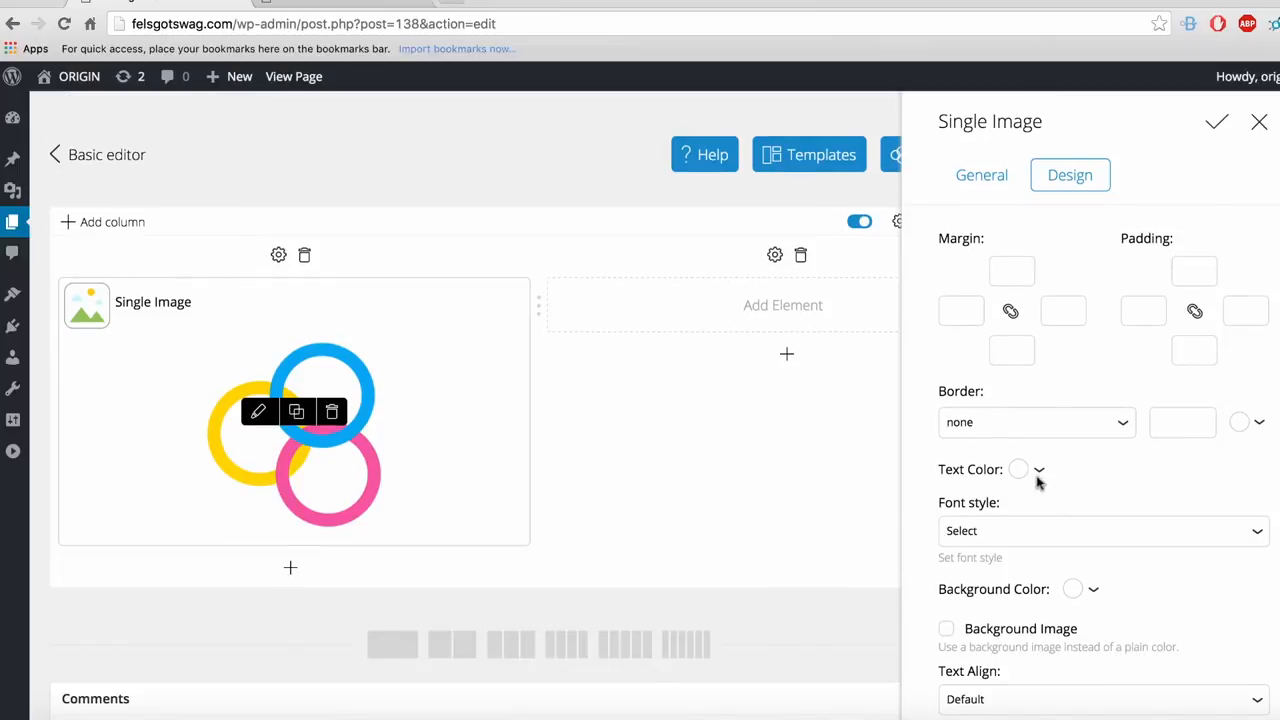
scroll(1122, 484, down, 2)
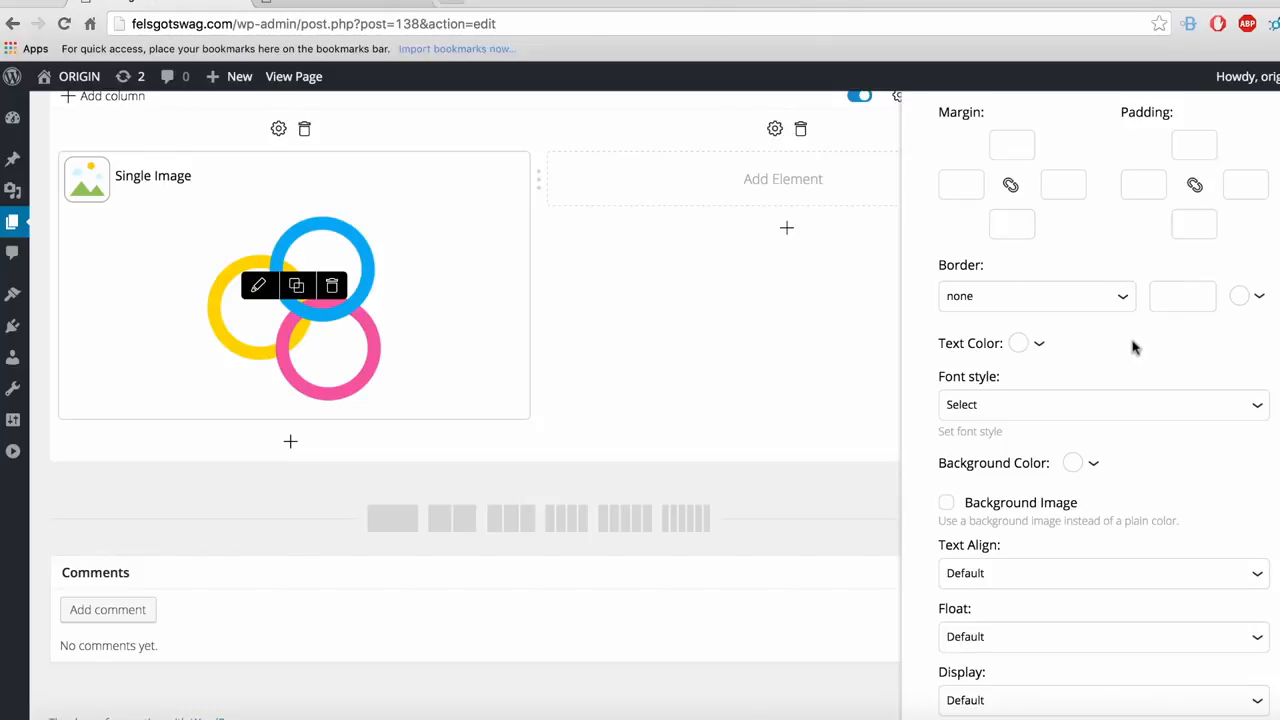
scroll(1140, 330, up, 2)
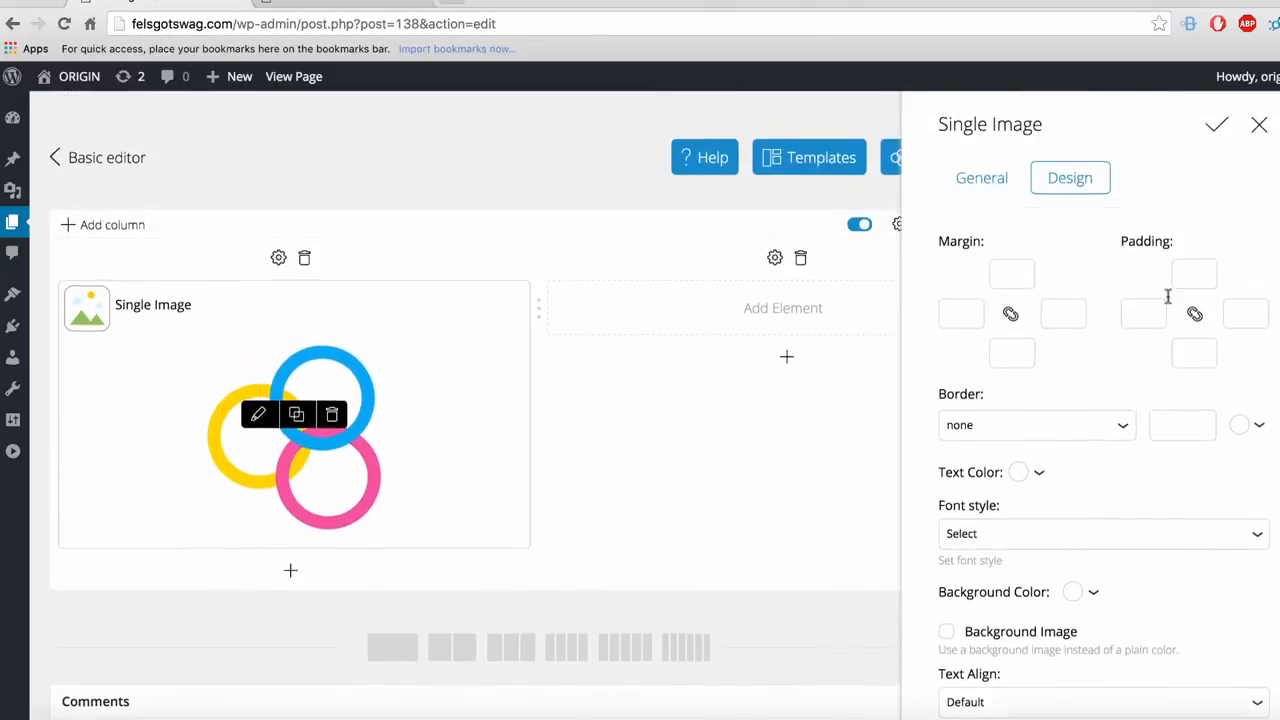
click(1219, 131)
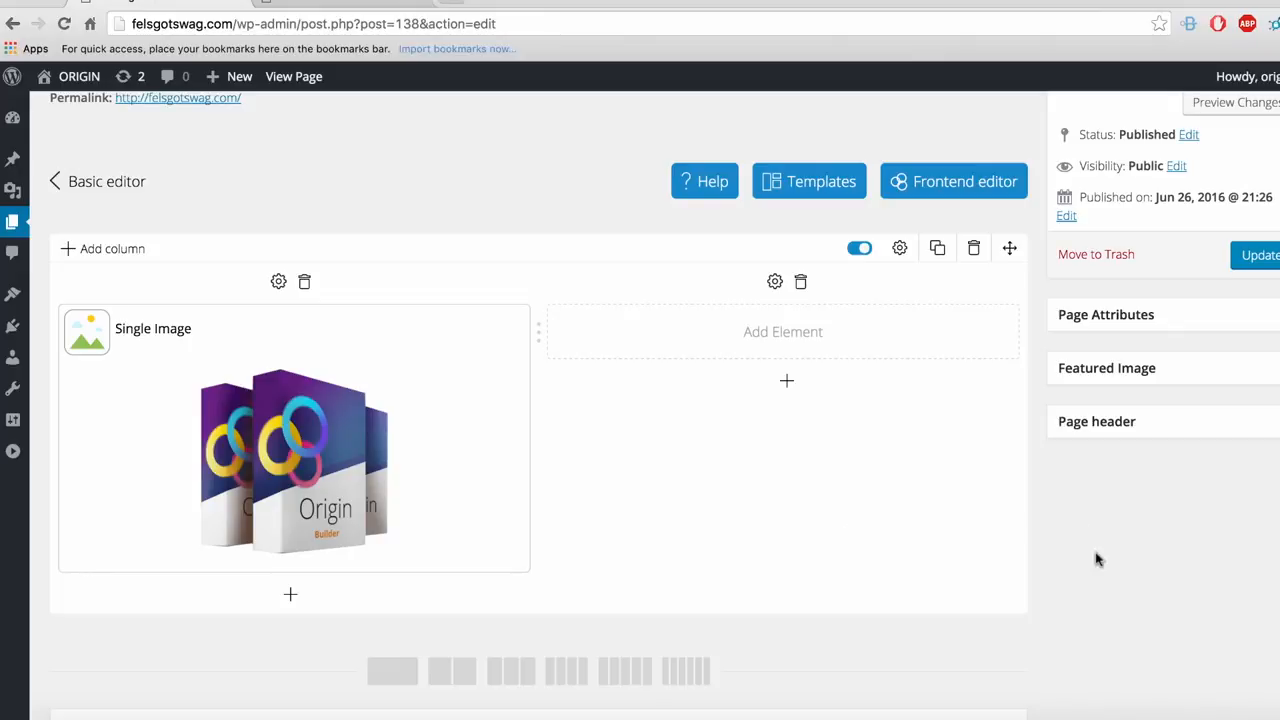
Step: Update the Home page and open it in the Frontend editor
scroll(1105, 560, up, 1)
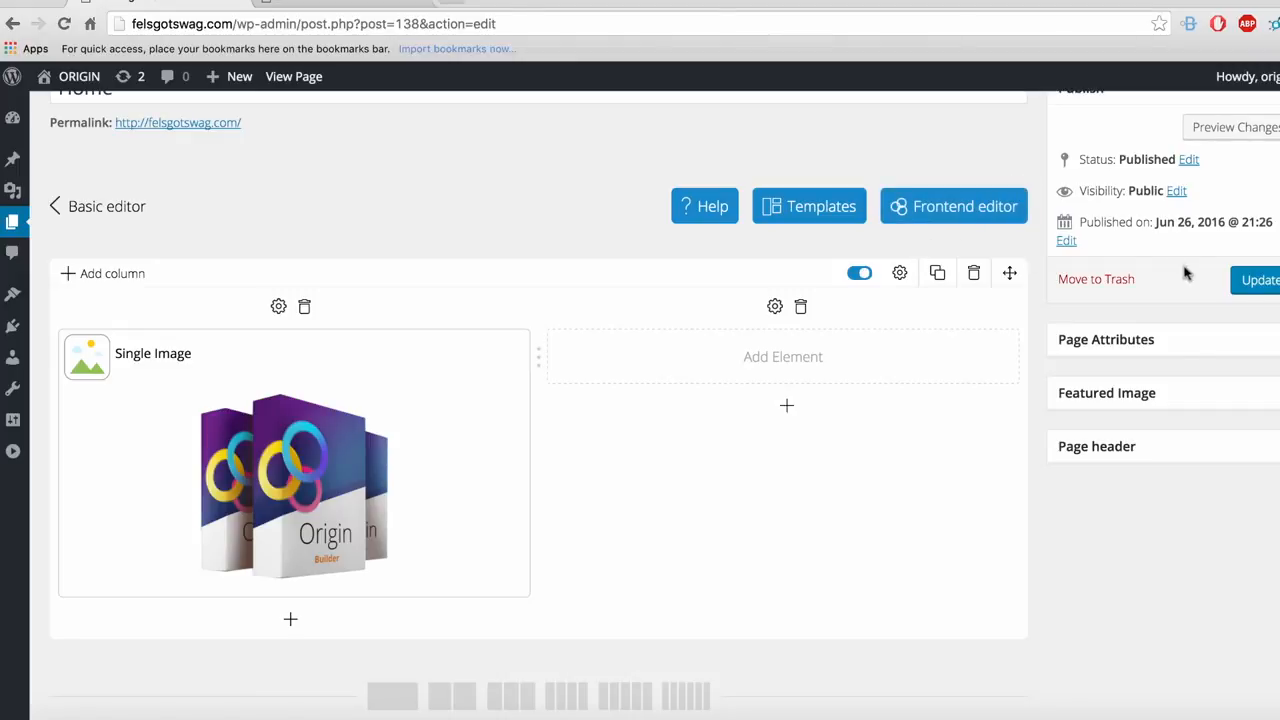
click(1256, 282)
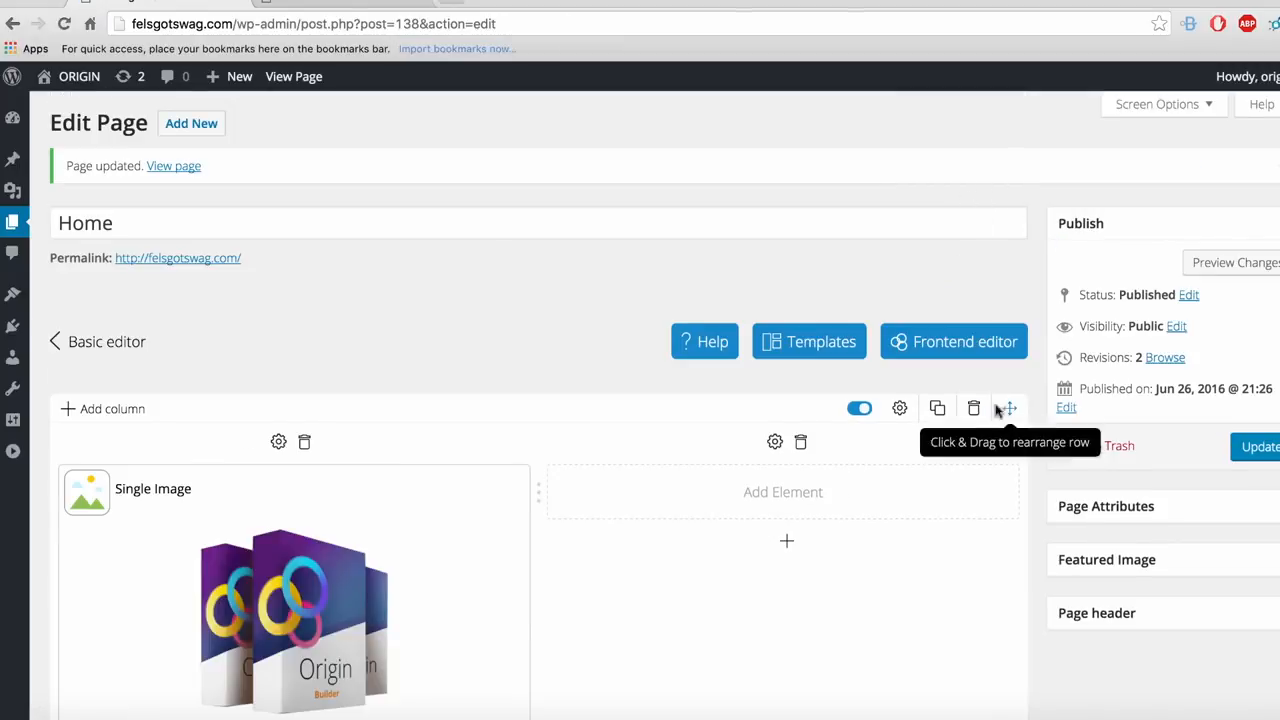
click(944, 355)
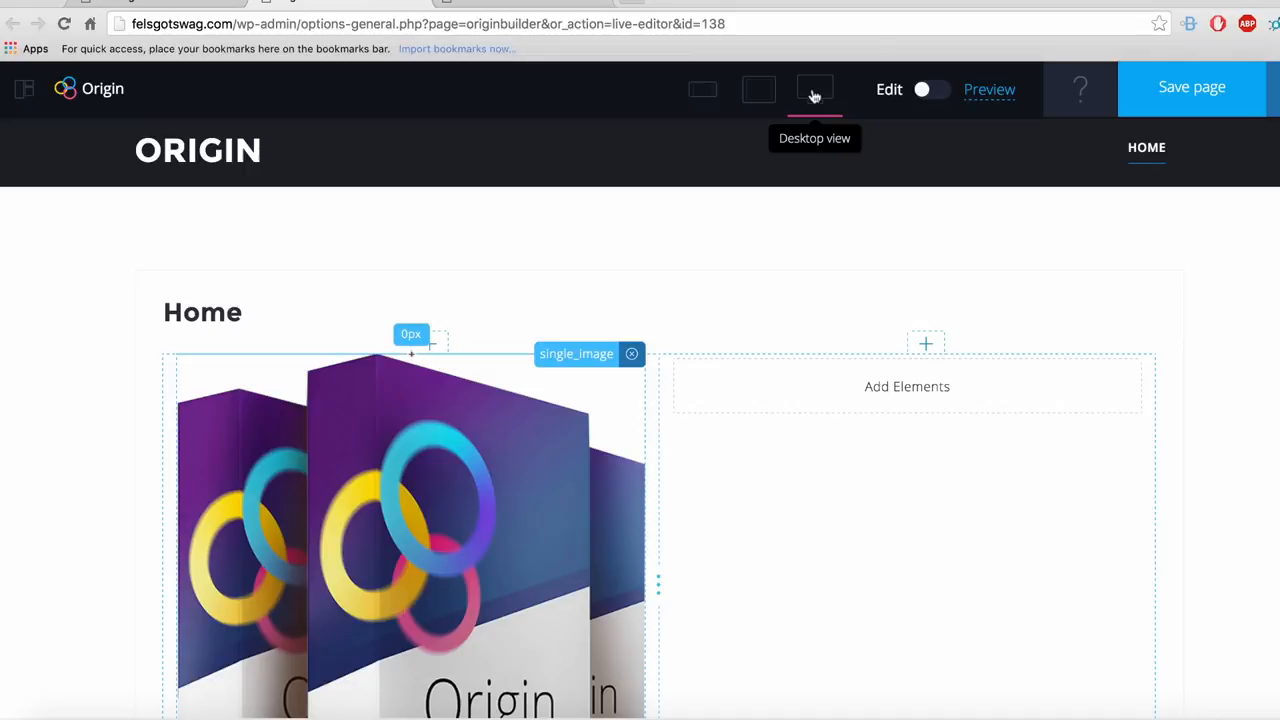
Step: Preview the page in tablet and mobile views, checking the mobile view in rotated orientation with Device Attachment turned on
click(752, 100)
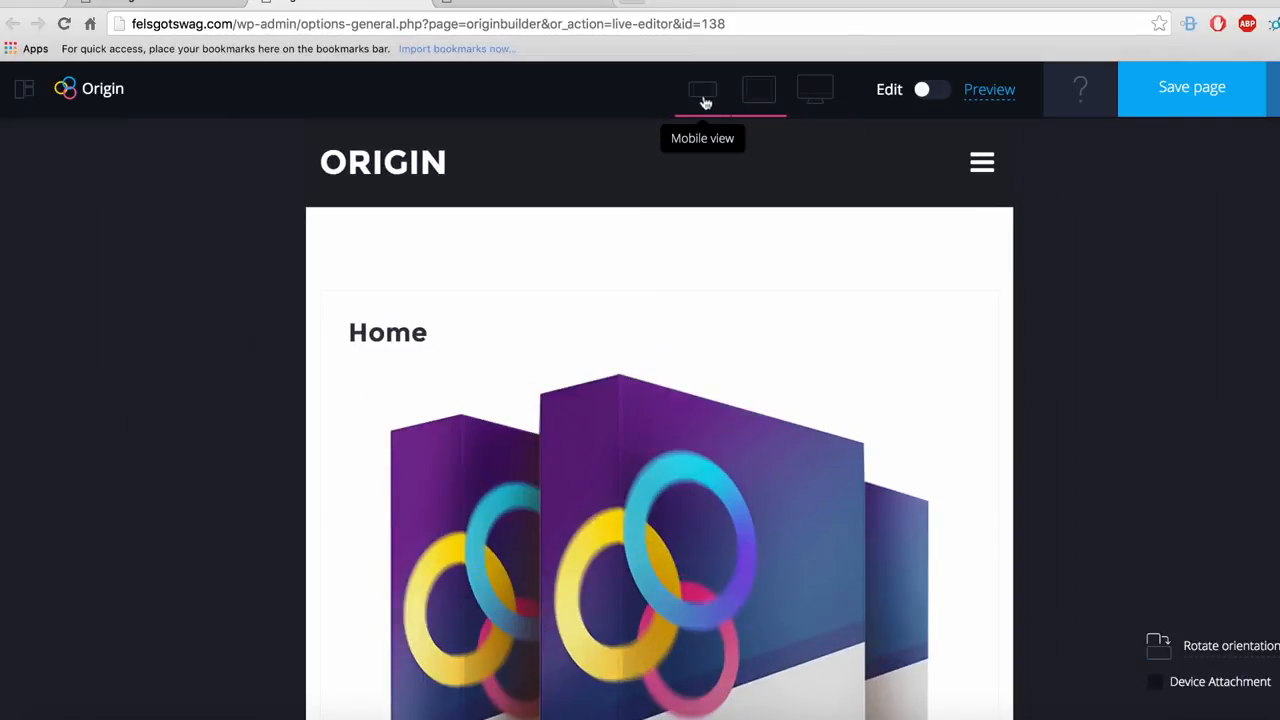
click(705, 98)
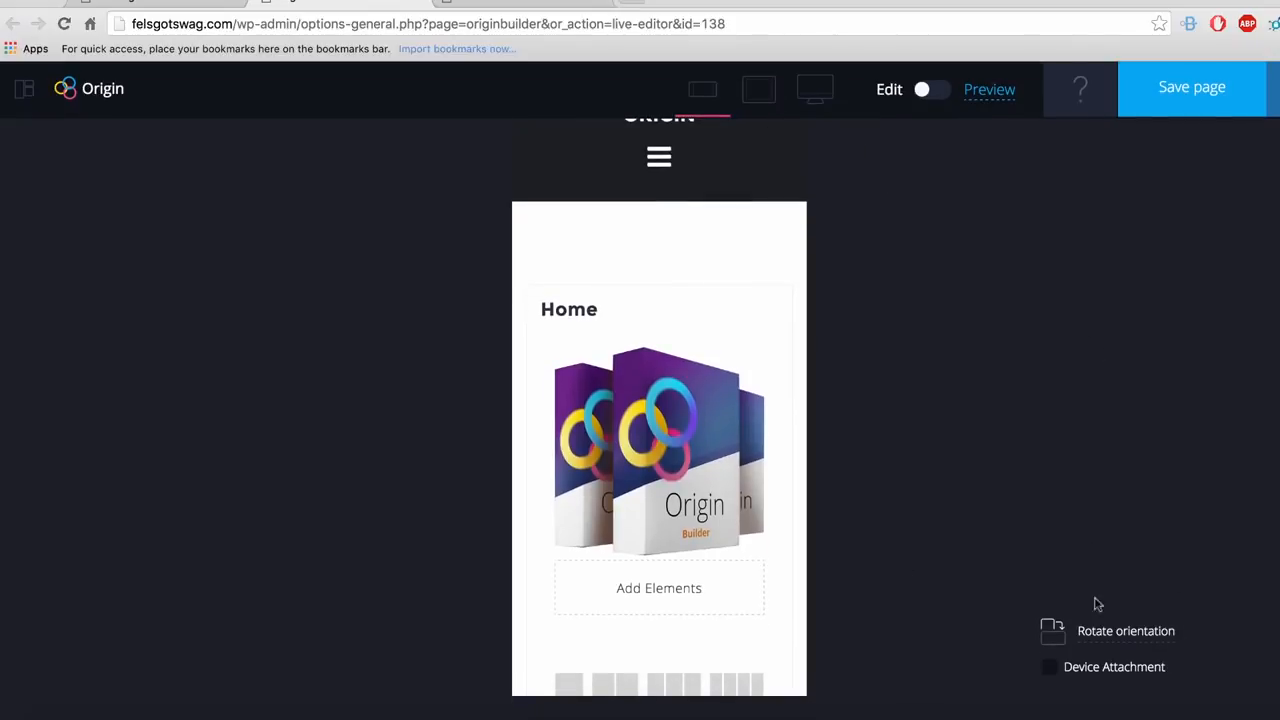
click(1145, 640)
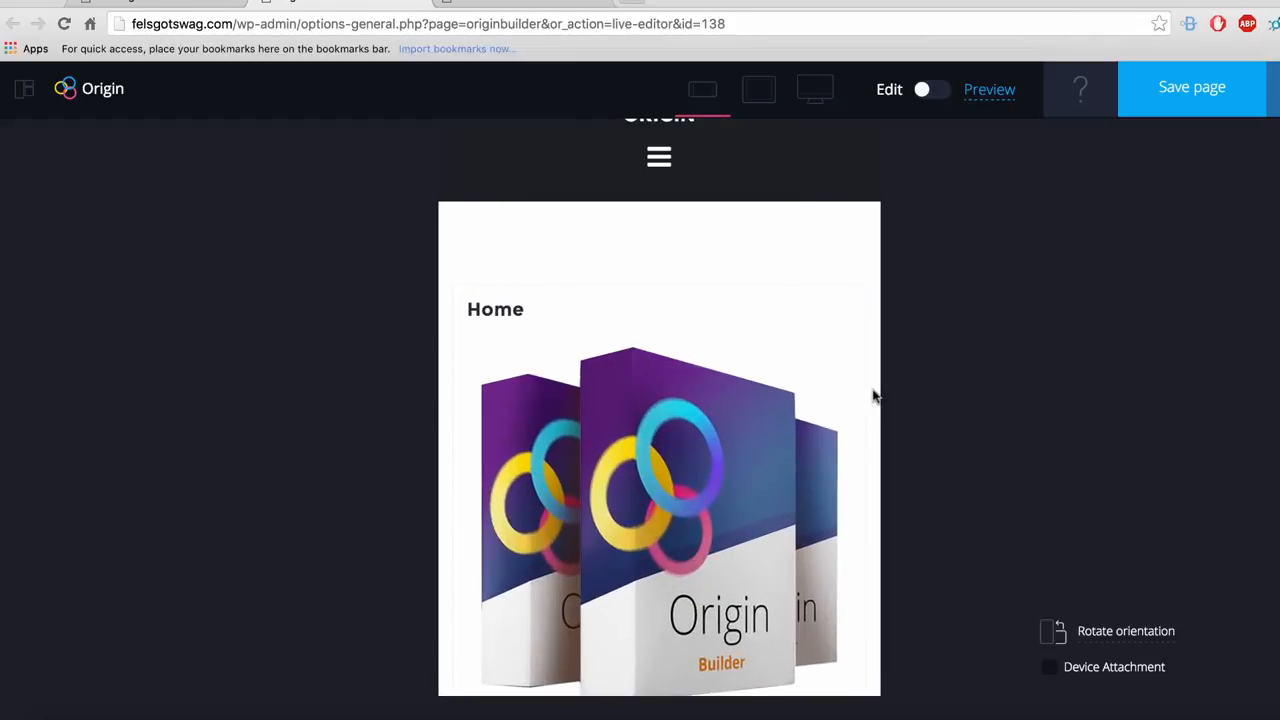
click(1138, 678)
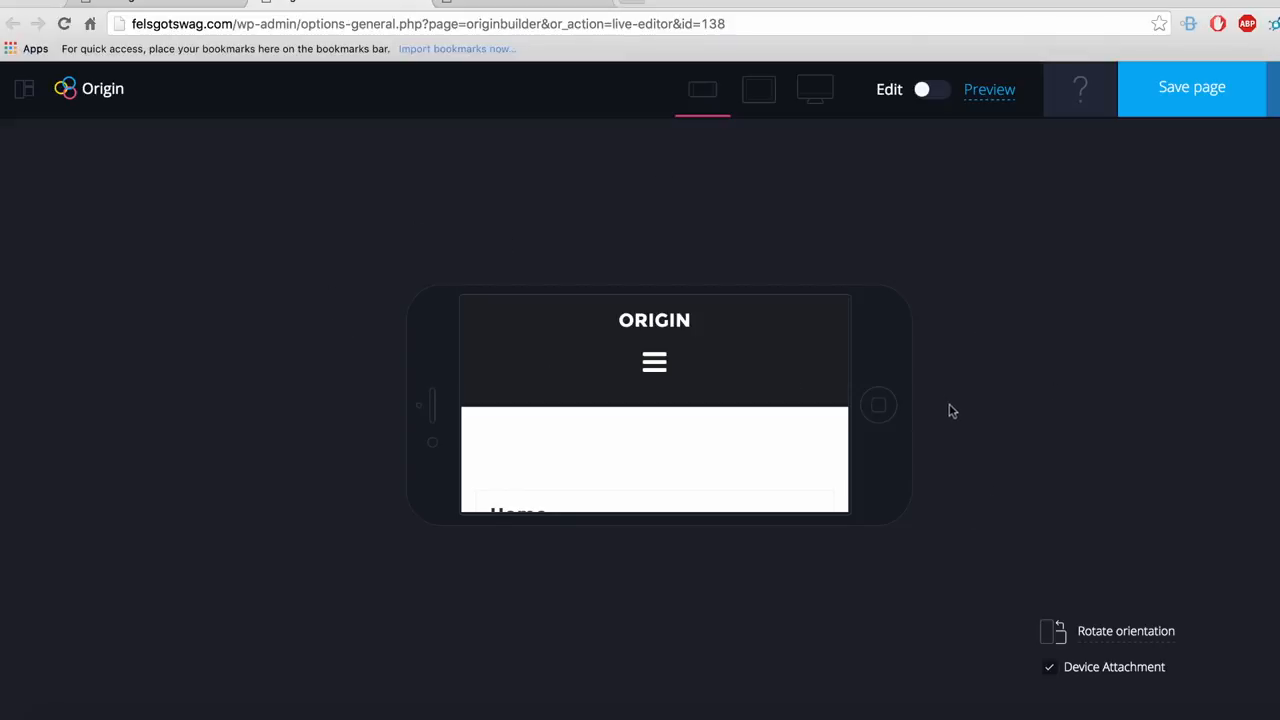
click(1130, 638)
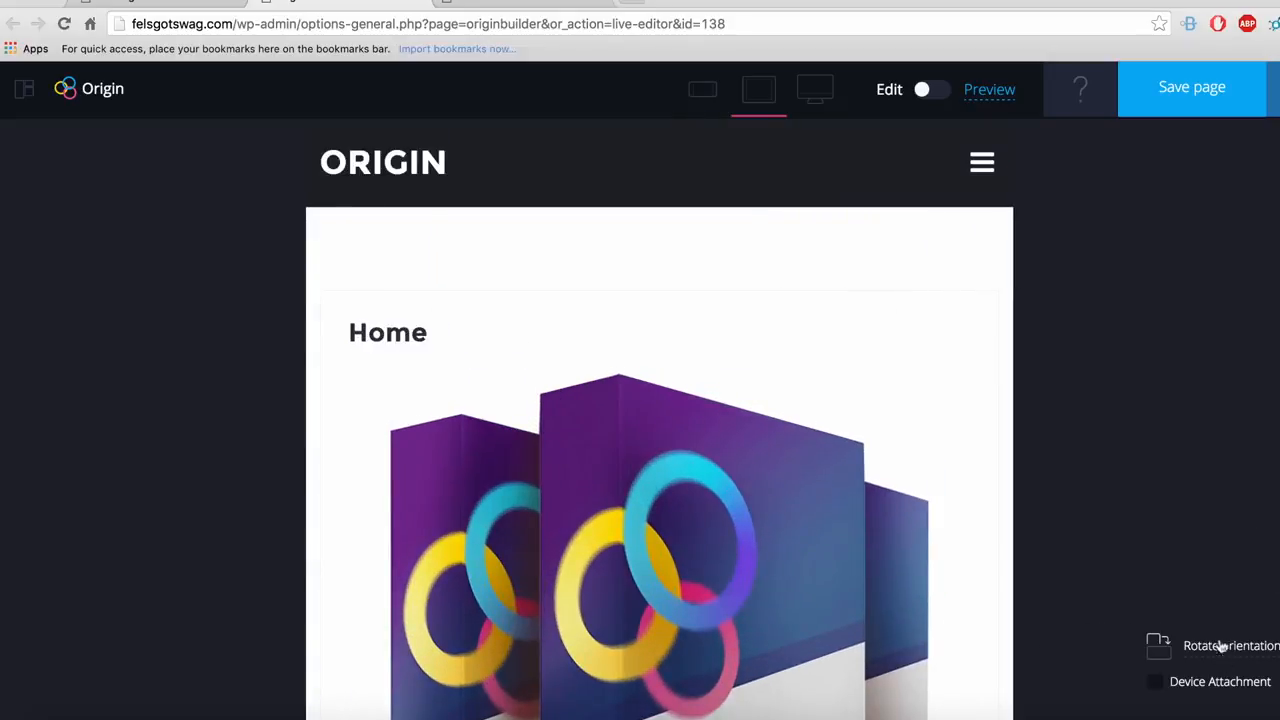
Step: Preview the tablet view with Device Attachment in both orientations, and return to the desktop view
click(1228, 681)
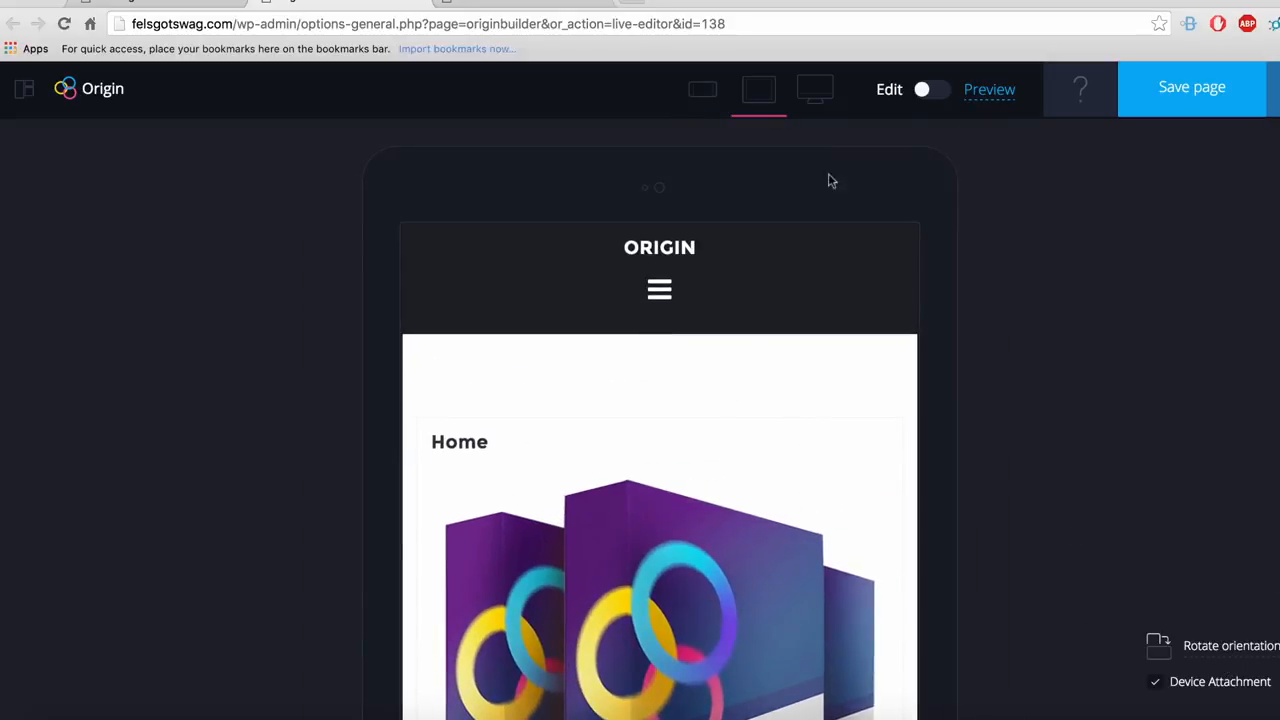
click(1199, 644)
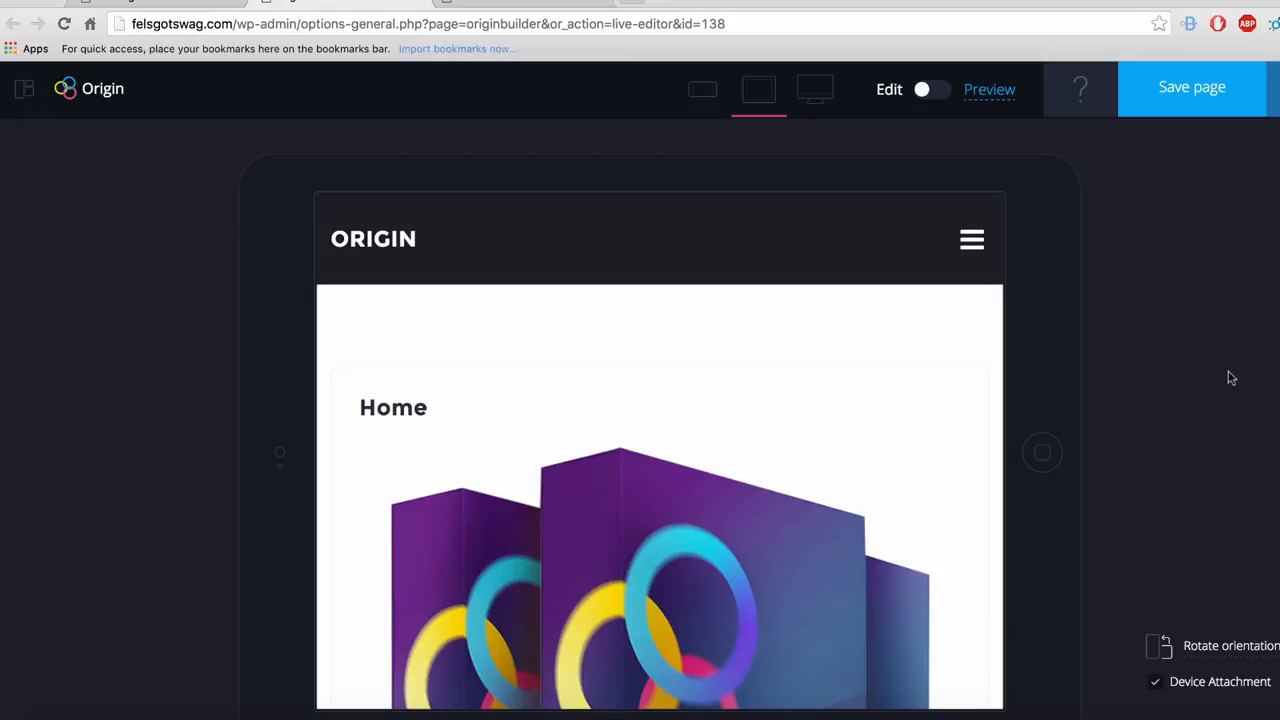
click(819, 96)
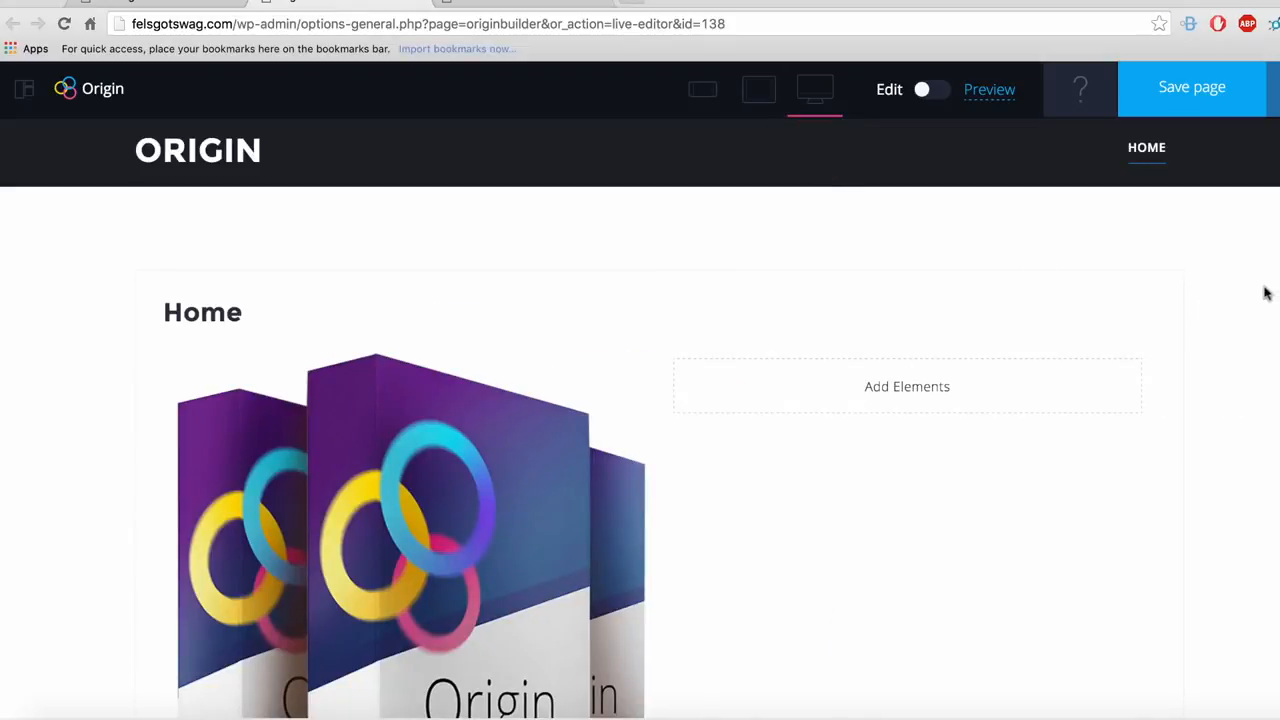
Step: Switch to the image editor to check the page layout mockup, and return to the live editor in the browser
scroll(1265, 293, down, 1)
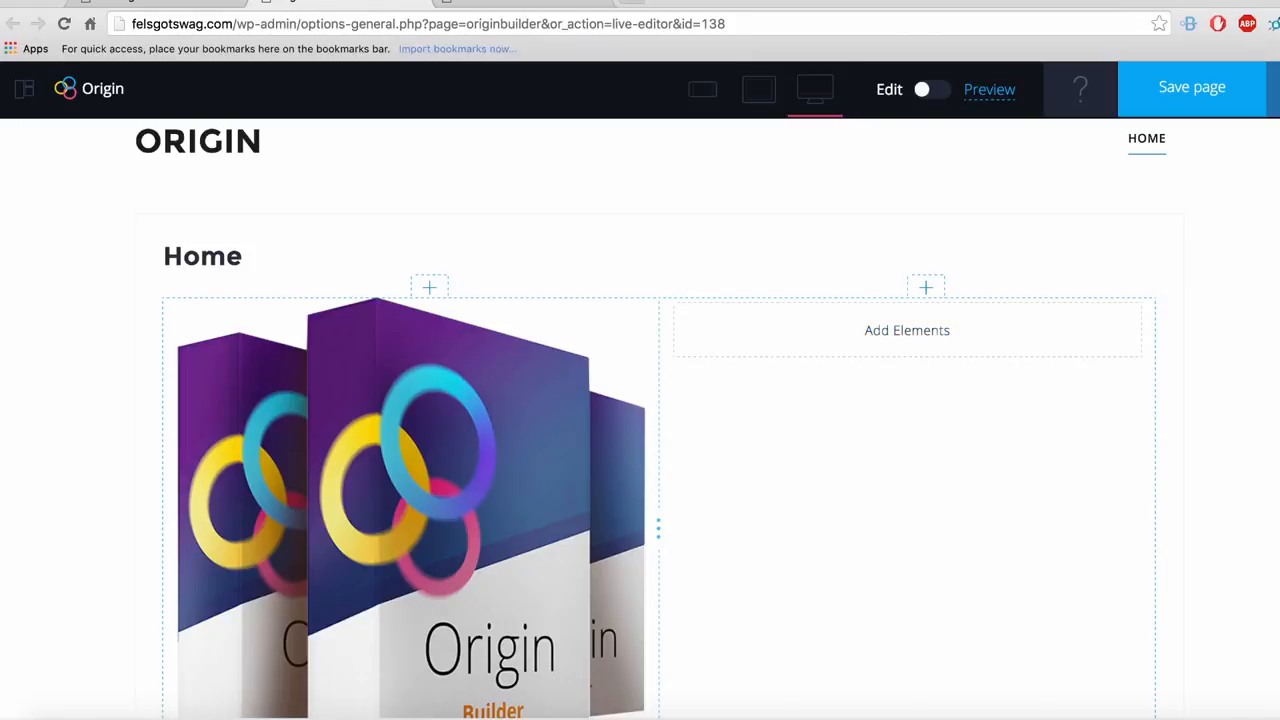
click(652, 708)
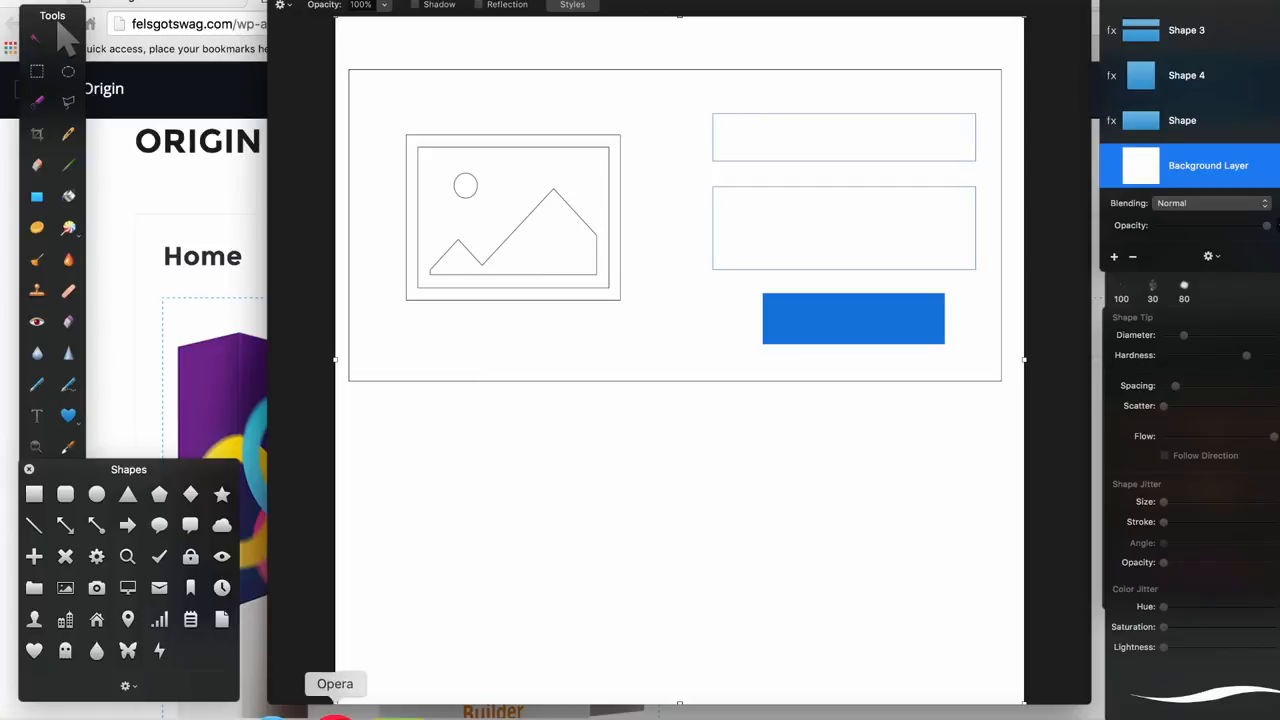
click(246, 712)
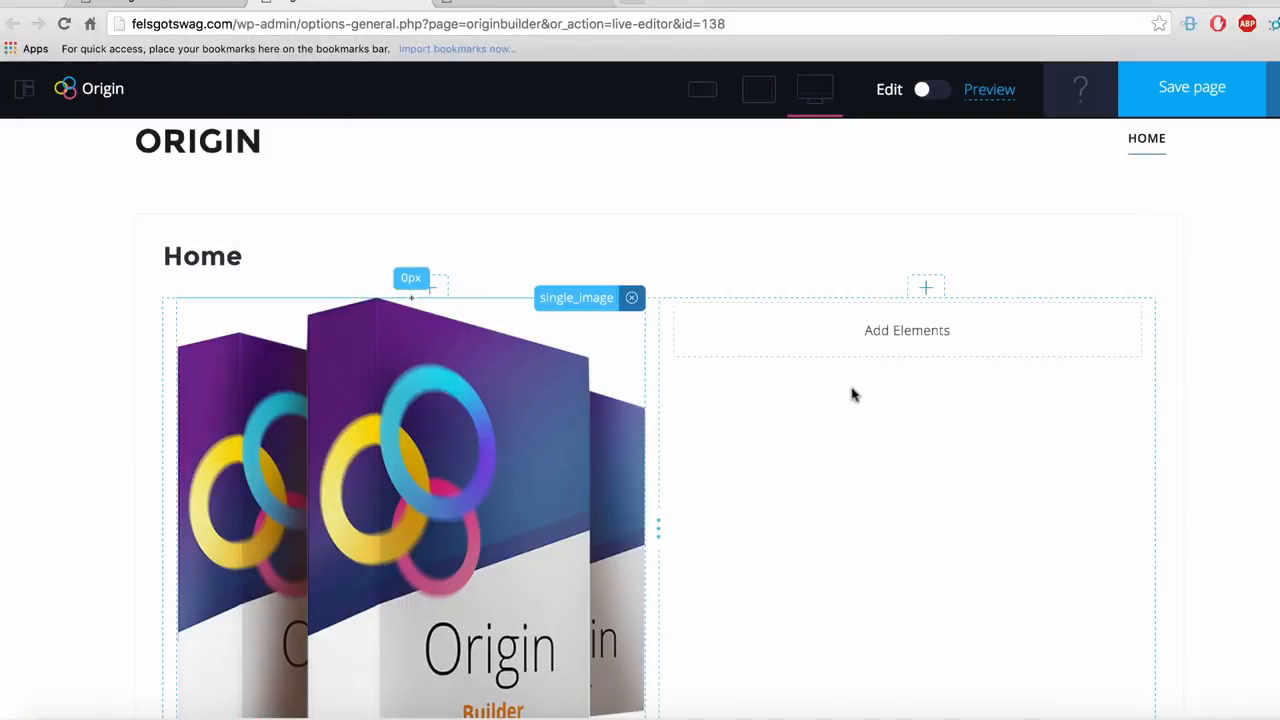
Step: Add a Text element to the row's second column and replace its sample text with "Origin Builder"
click(907, 335)
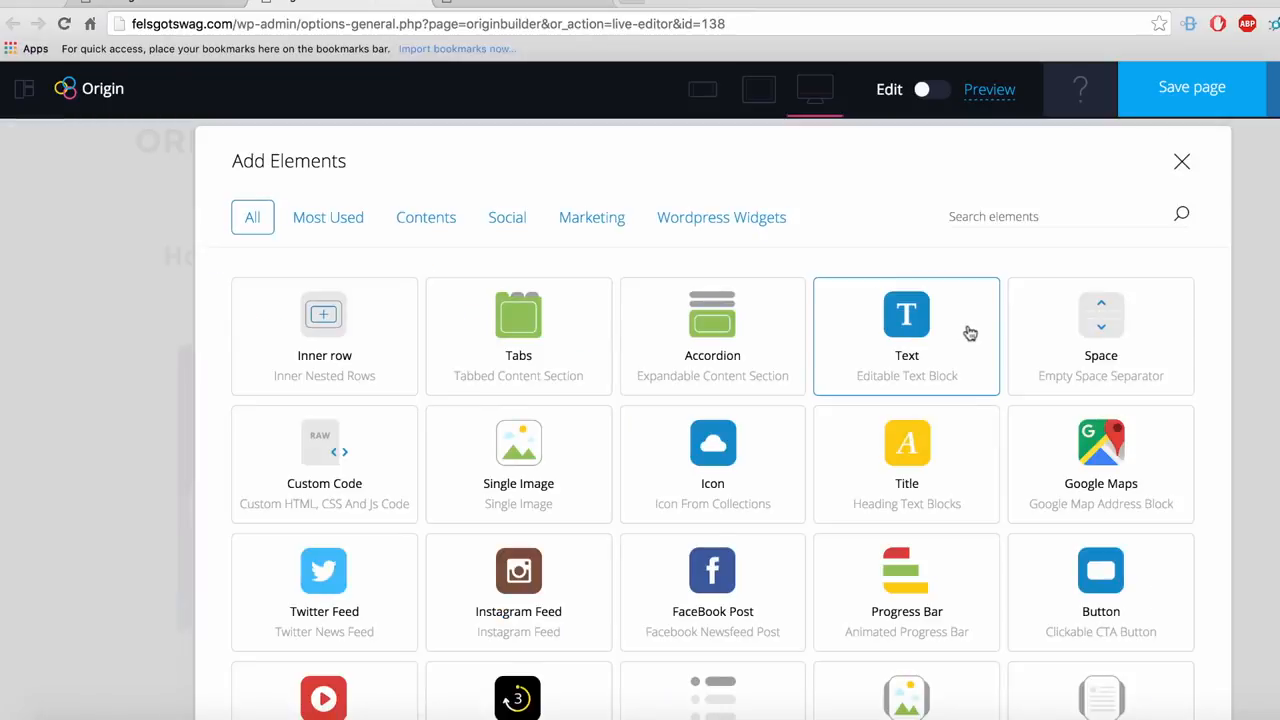
click(914, 337)
key(super+a)
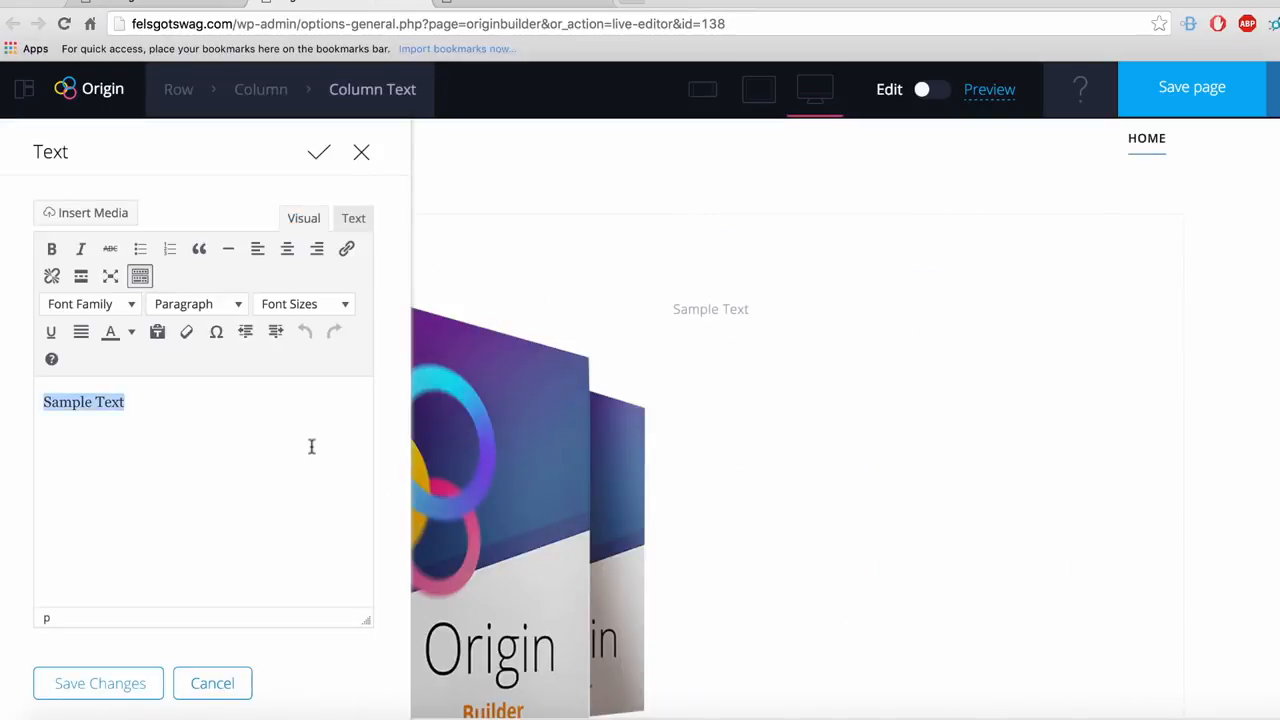
text(Origin Builder)
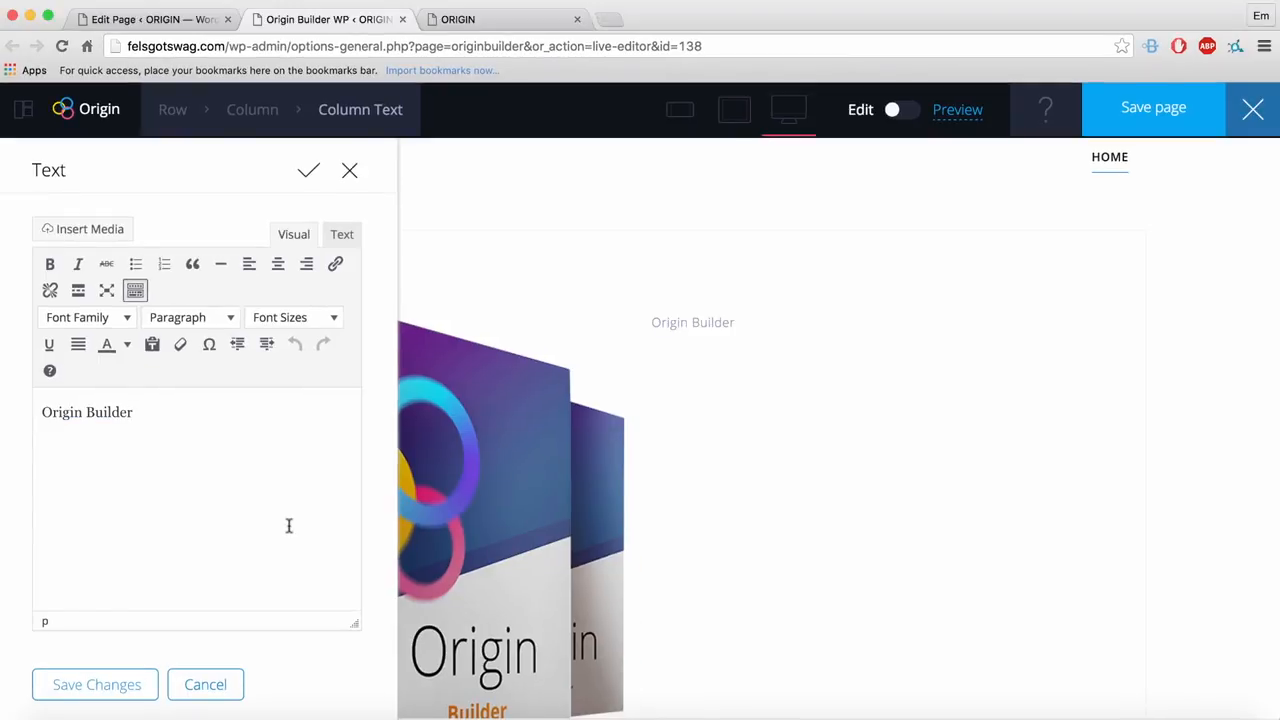
Step: Center the "Origin Builder" text and set its font family to Open Sans
key(super+a)
click(278, 263)
click(85, 317)
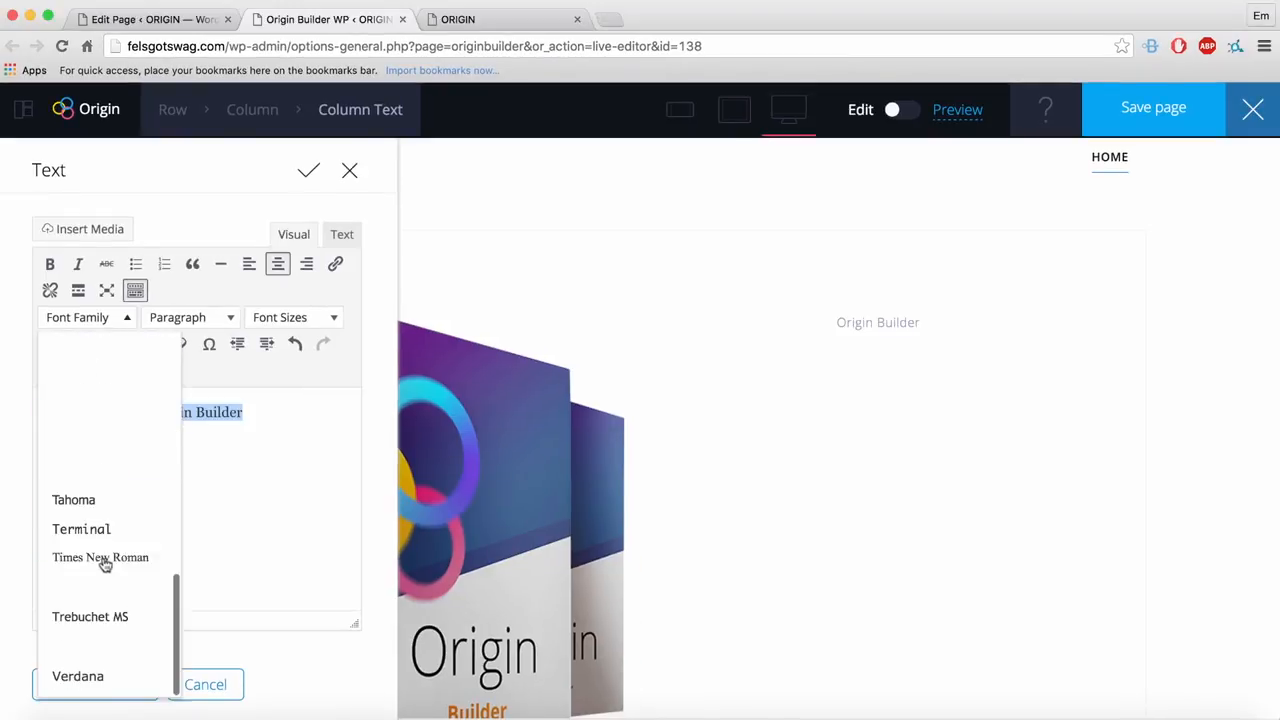
scroll(100, 540, up, 5)
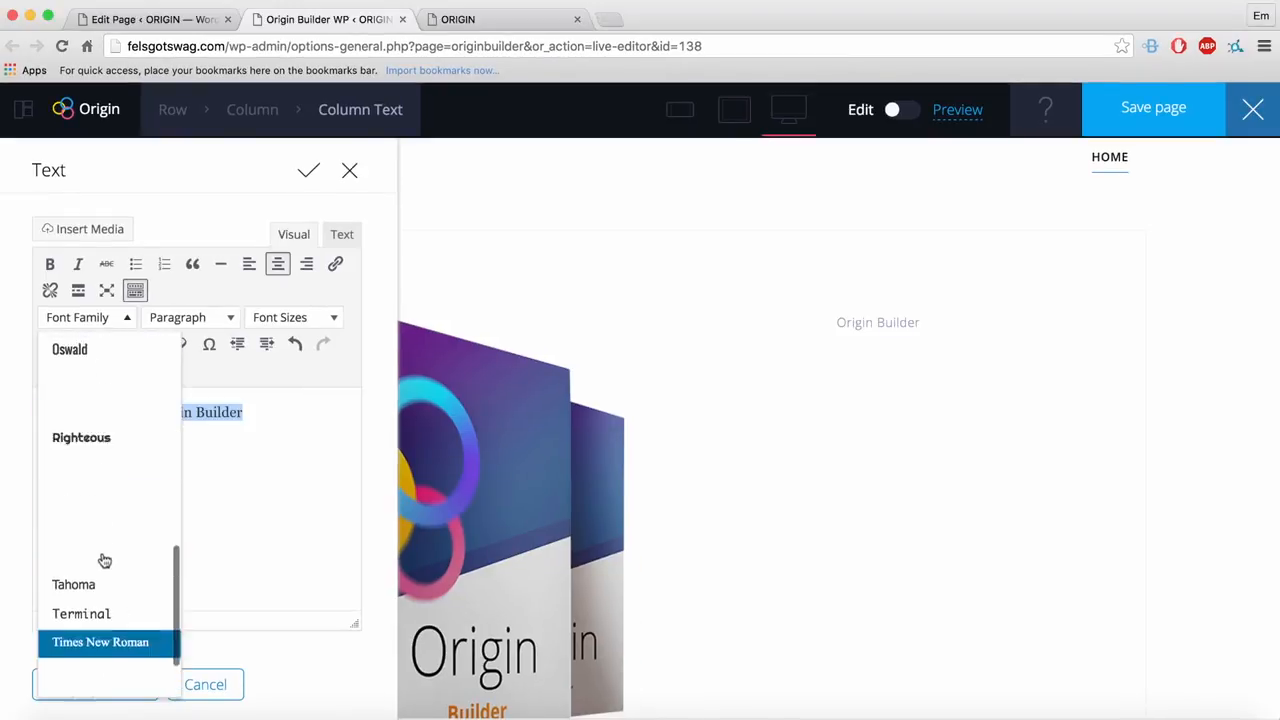
scroll(100, 530, up, 2)
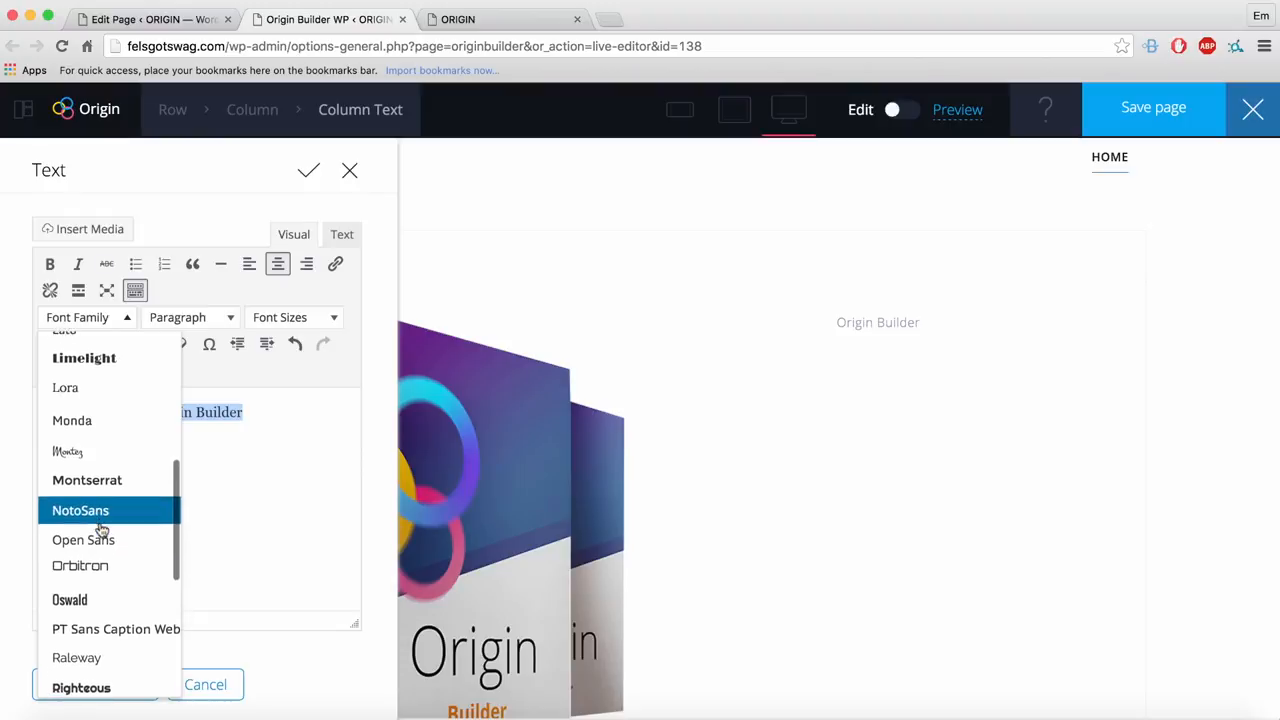
scroll(100, 530, down, 4)
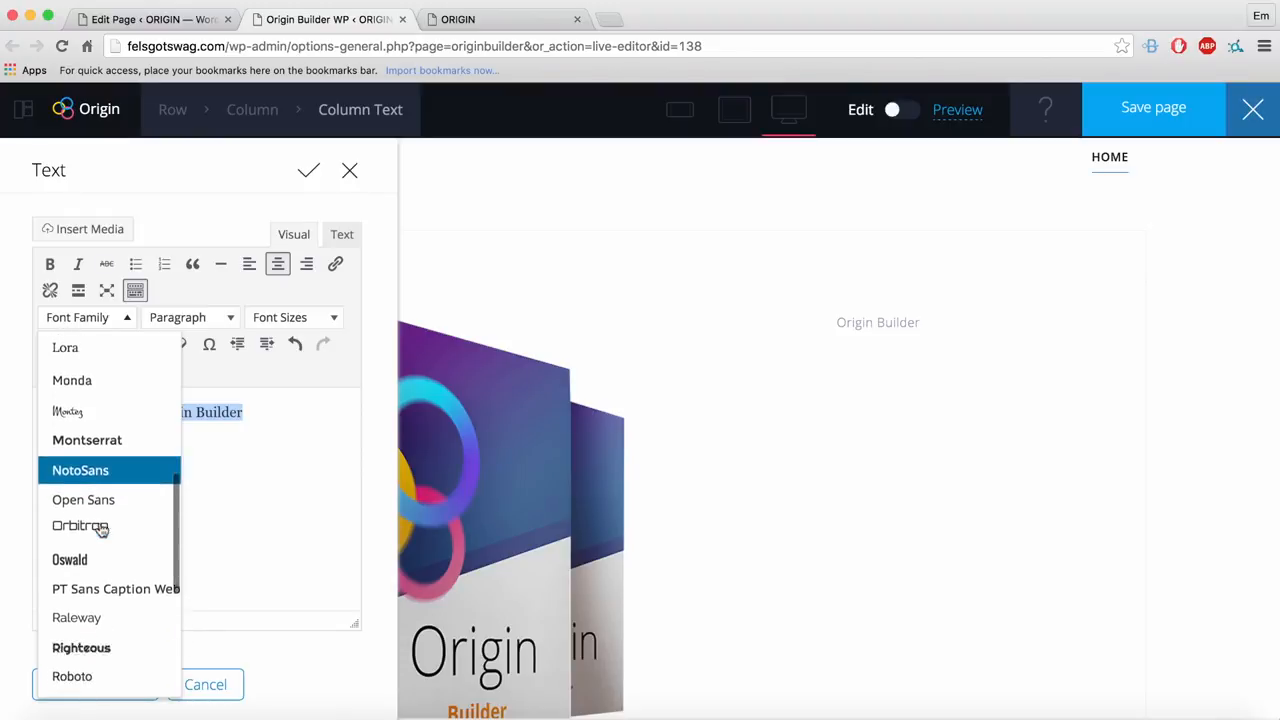
click(100, 371)
Step: Set the "Origin Builder" text size to 40px and save the Text element
click(314, 329)
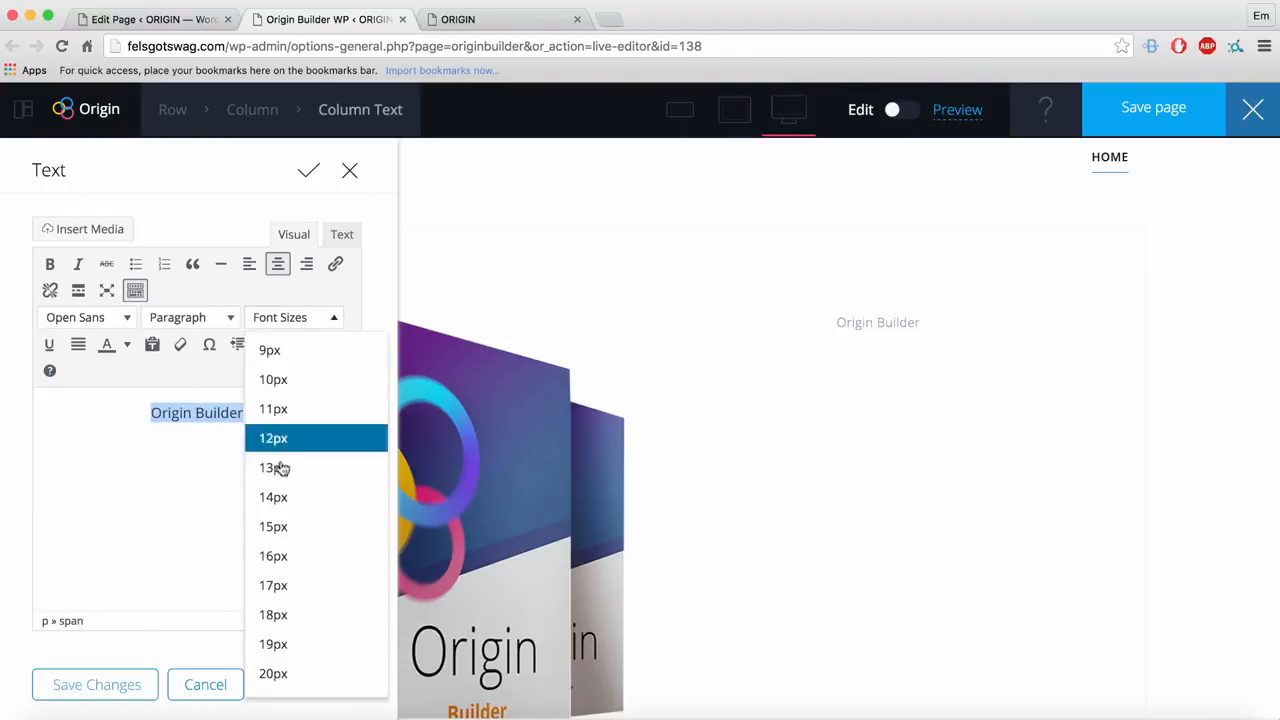
scroll(302, 575, down, 5)
scroll(304, 577, down, 2)
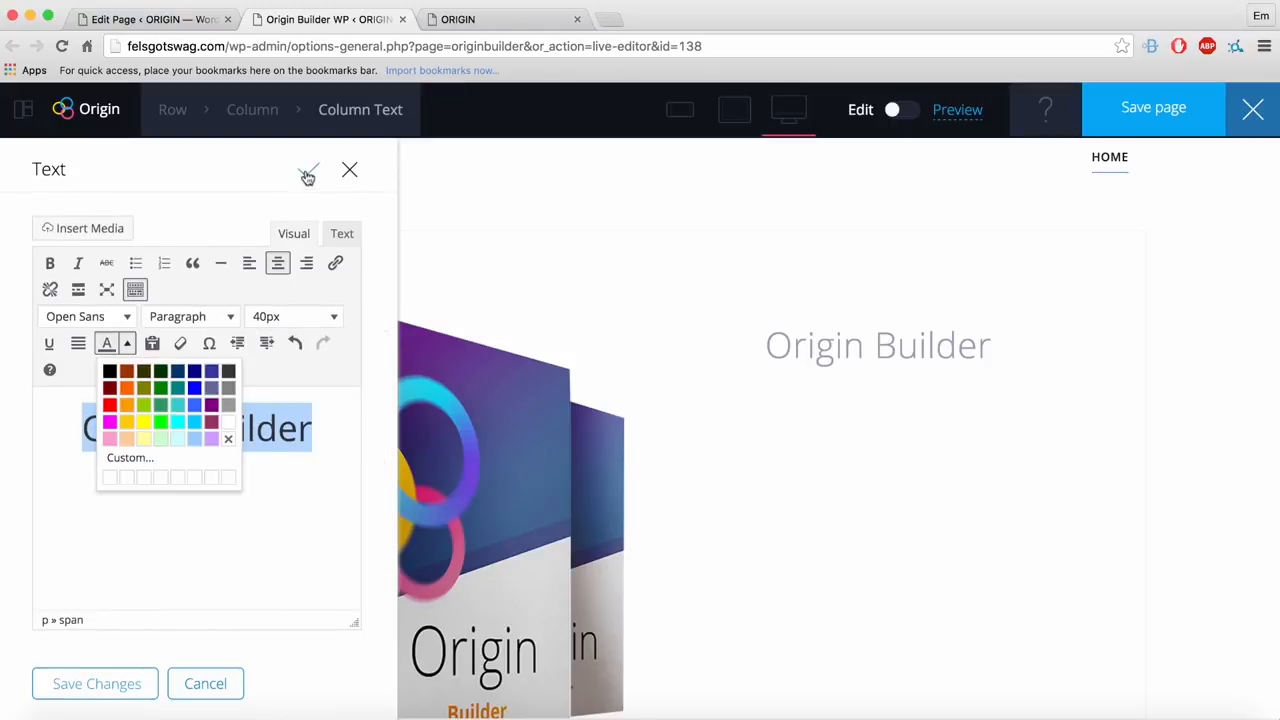
scroll(306, 171, down, 1)
scroll(308, 177, up, 1)
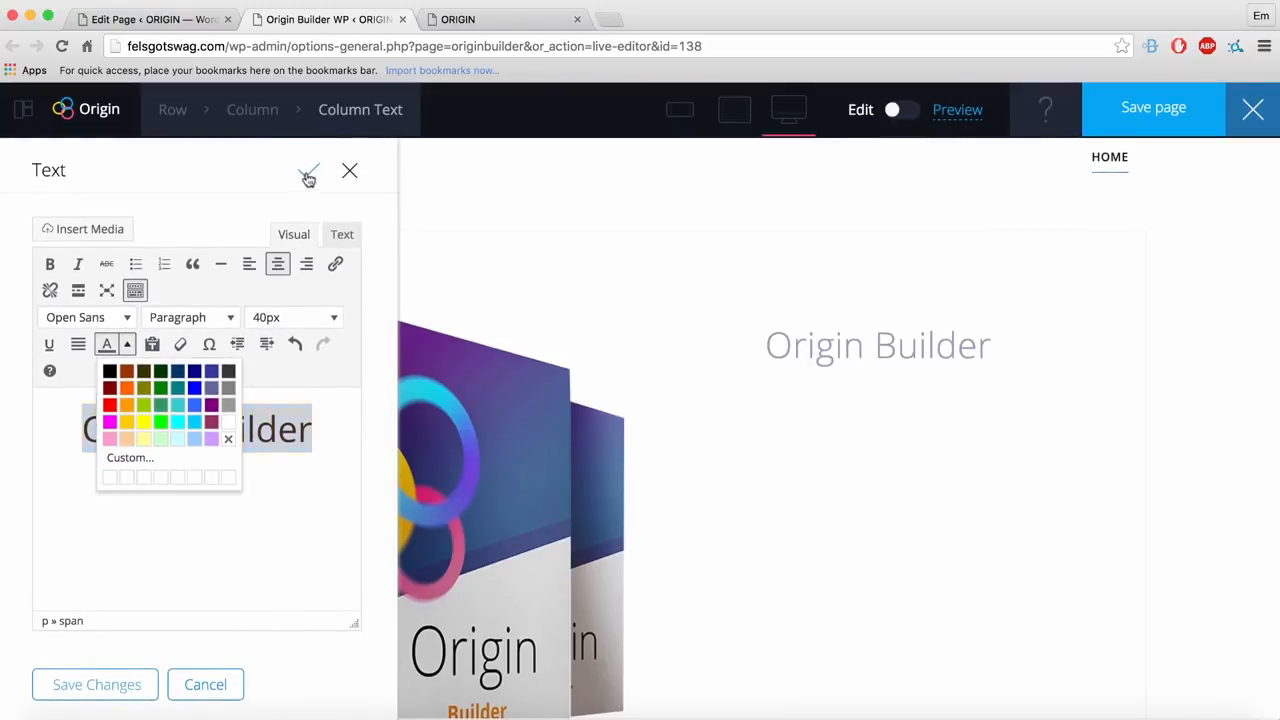
click(309, 176)
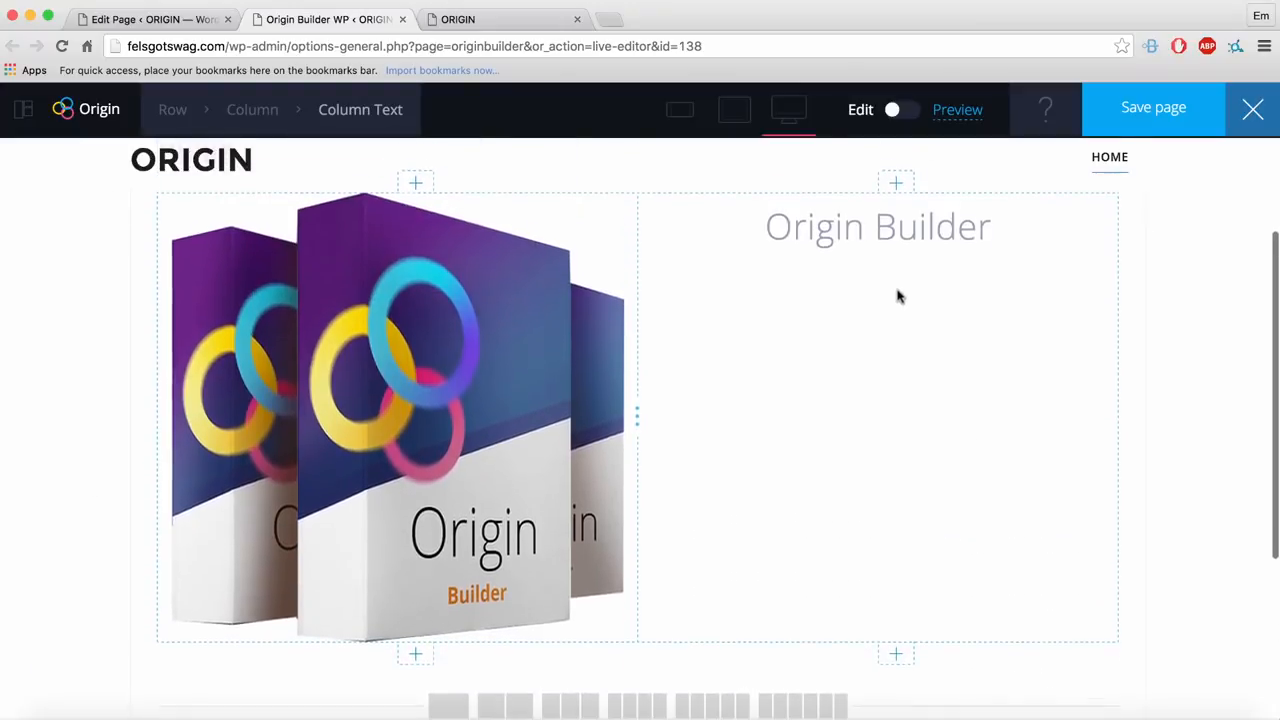
scroll(897, 292, down, 1)
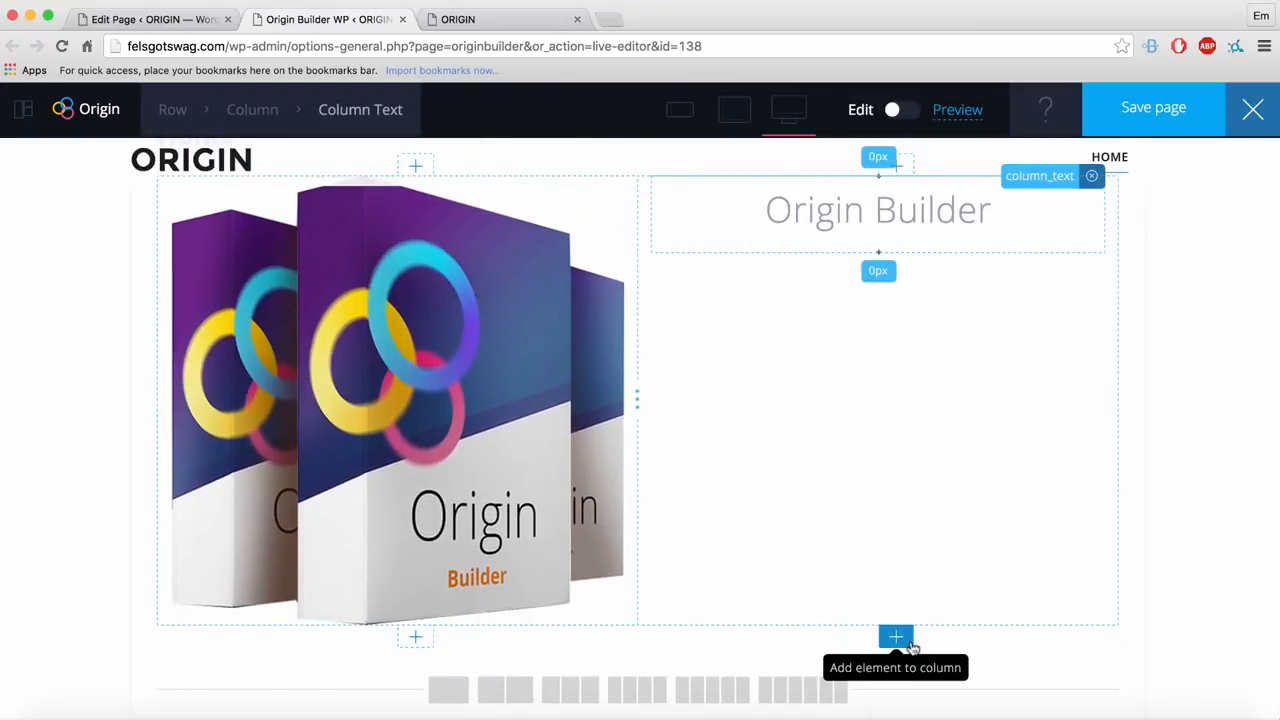
scroll(910, 645, up, 5)
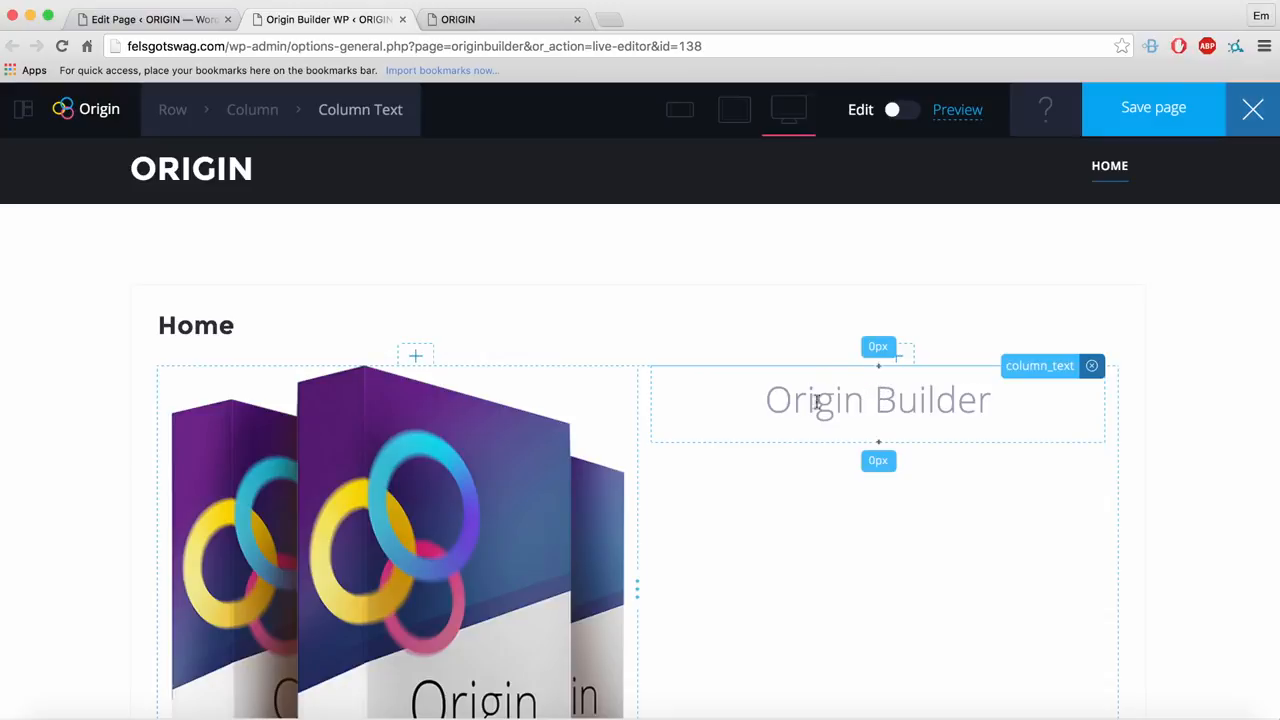
scroll(946, 534, down, 5)
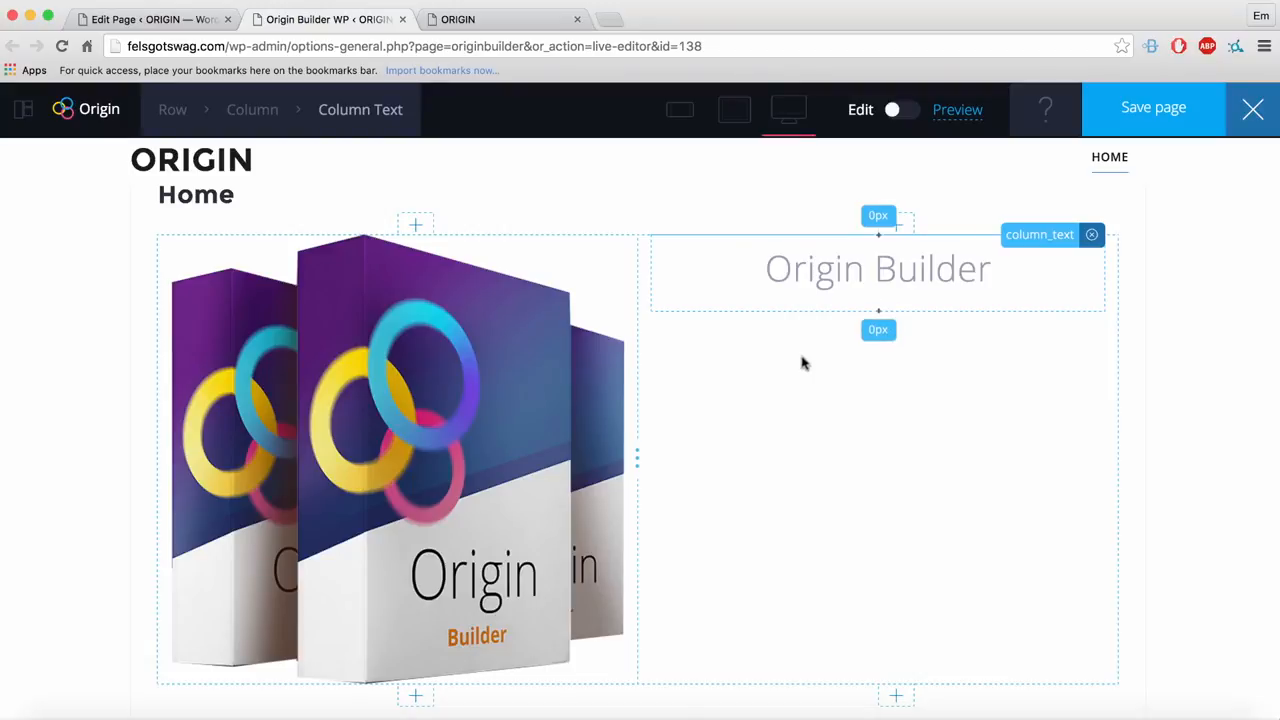
scroll(920, 595, down, 3)
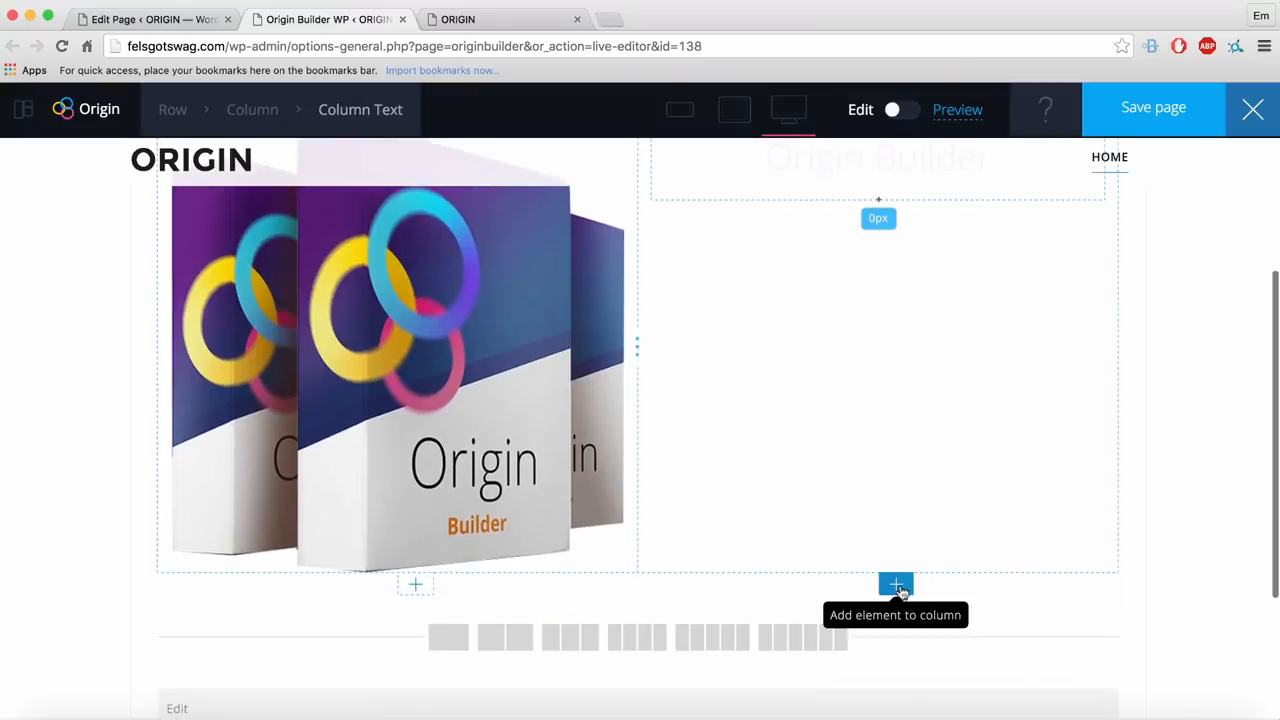
Step: Duplicate the "Origin Builder" Text element in the row's second column
scroll(902, 592, down, 1)
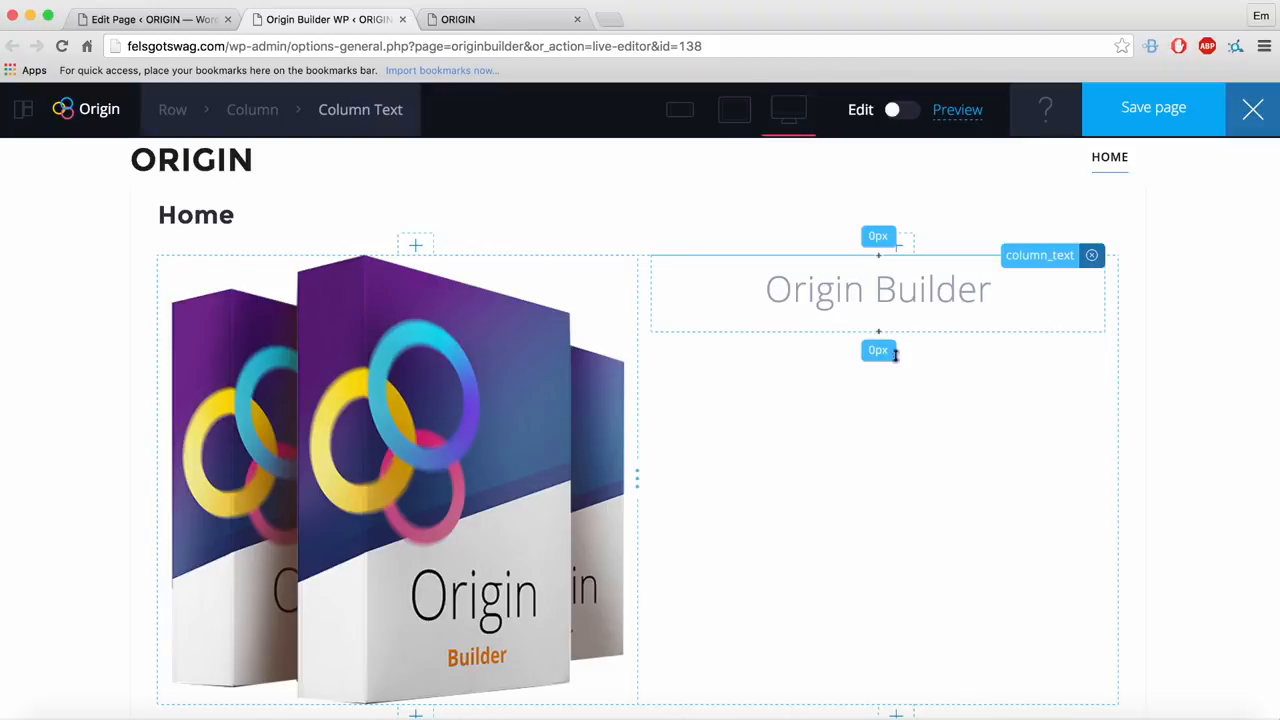
click(357, 111)
click(380, 109)
click(254, 117)
mouse_move(187, 111)
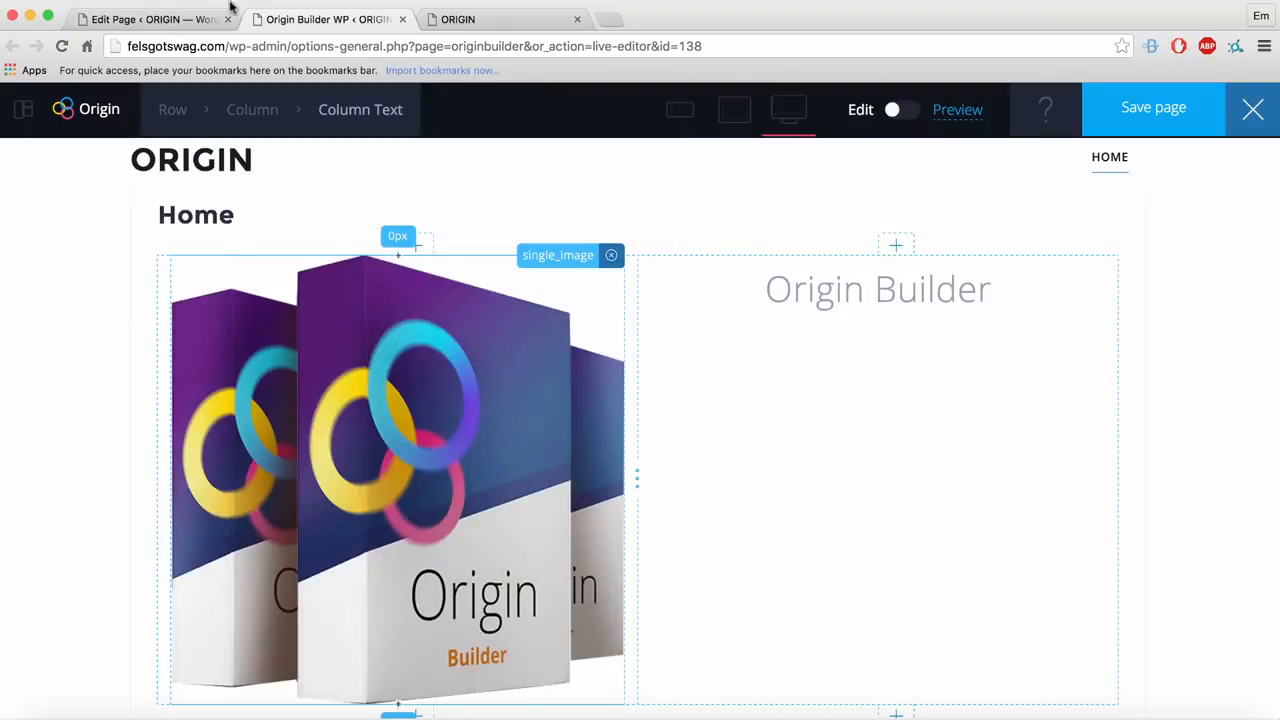
mouse_move(249, 109)
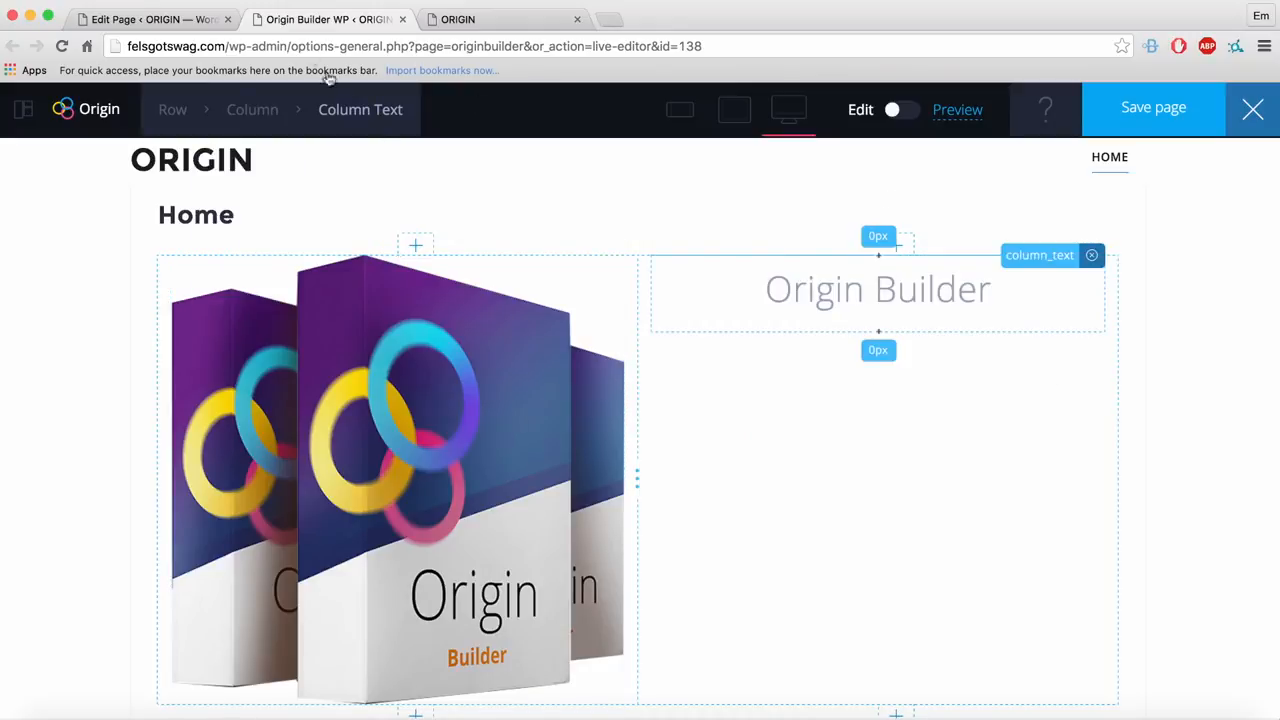
mouse_move(380, 126)
click(347, 241)
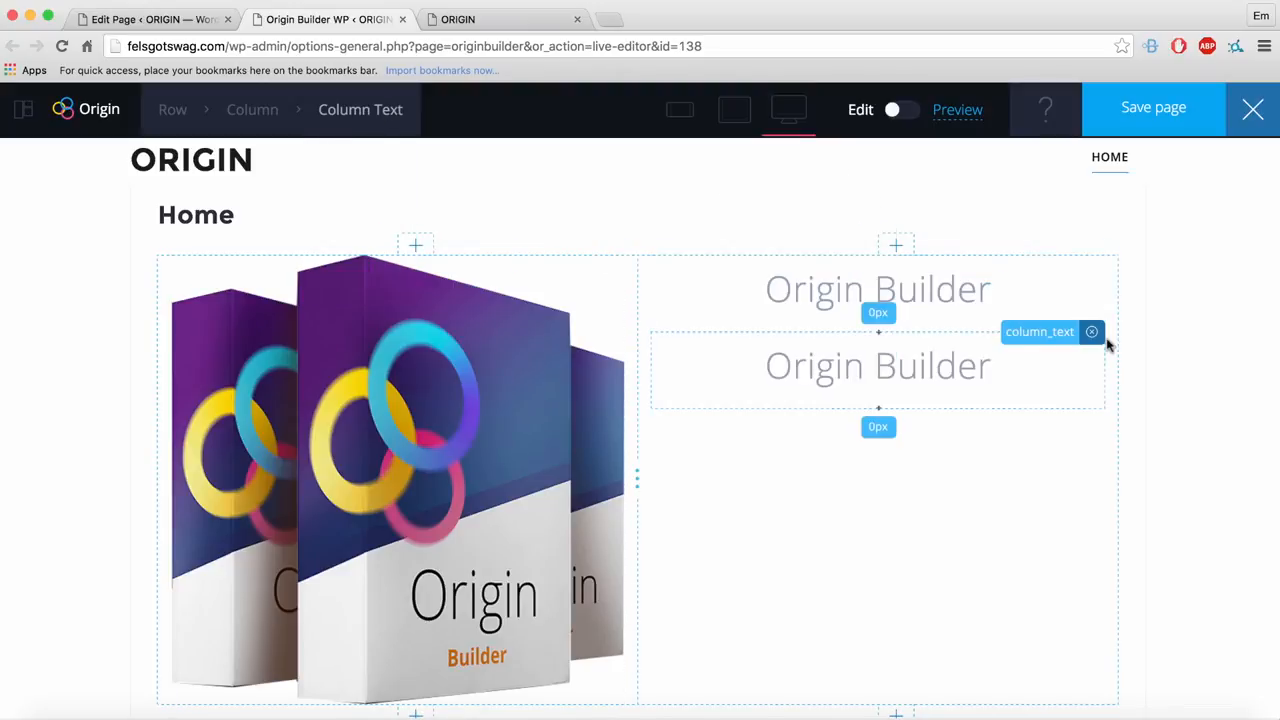
Step: Replace the duplicate's text with "Build beautiful websites in minutes using world's most powerful Wordpress plugin" over two paragraphs at 20px, and save the element
click(1075, 339)
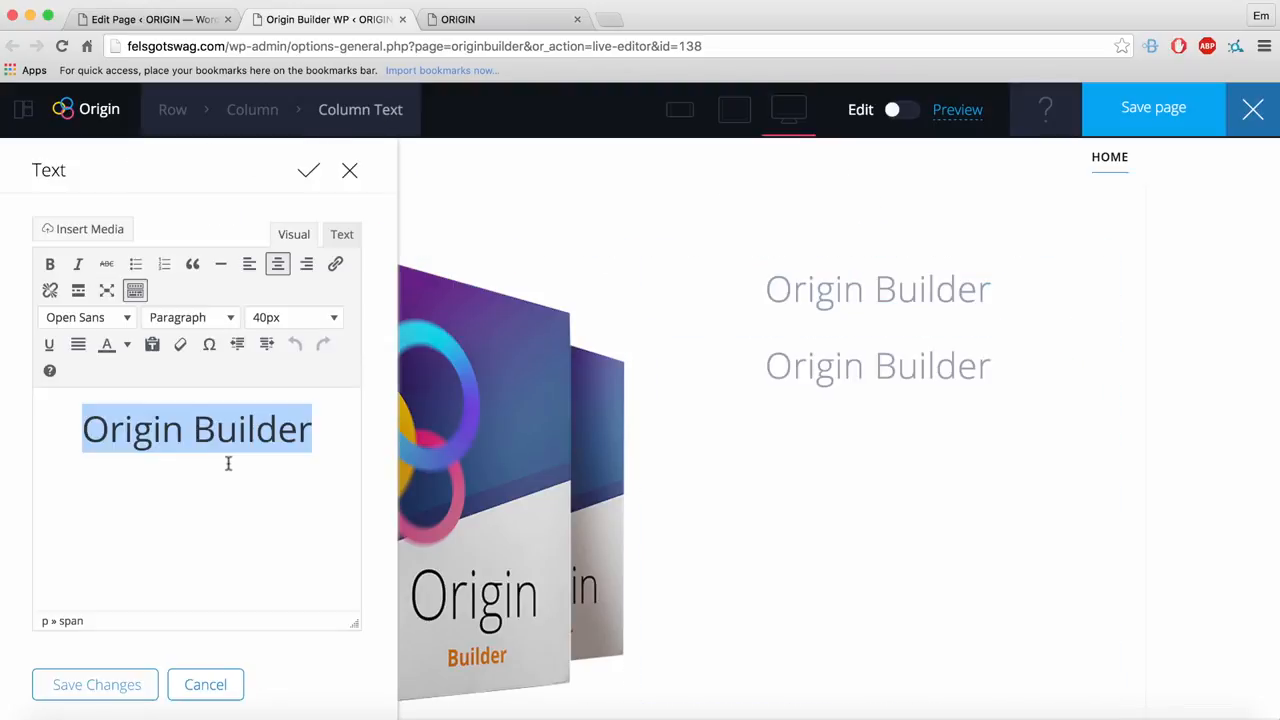
text(Build beautiful websites in minutes using world's most powerful Wordpress plugin)
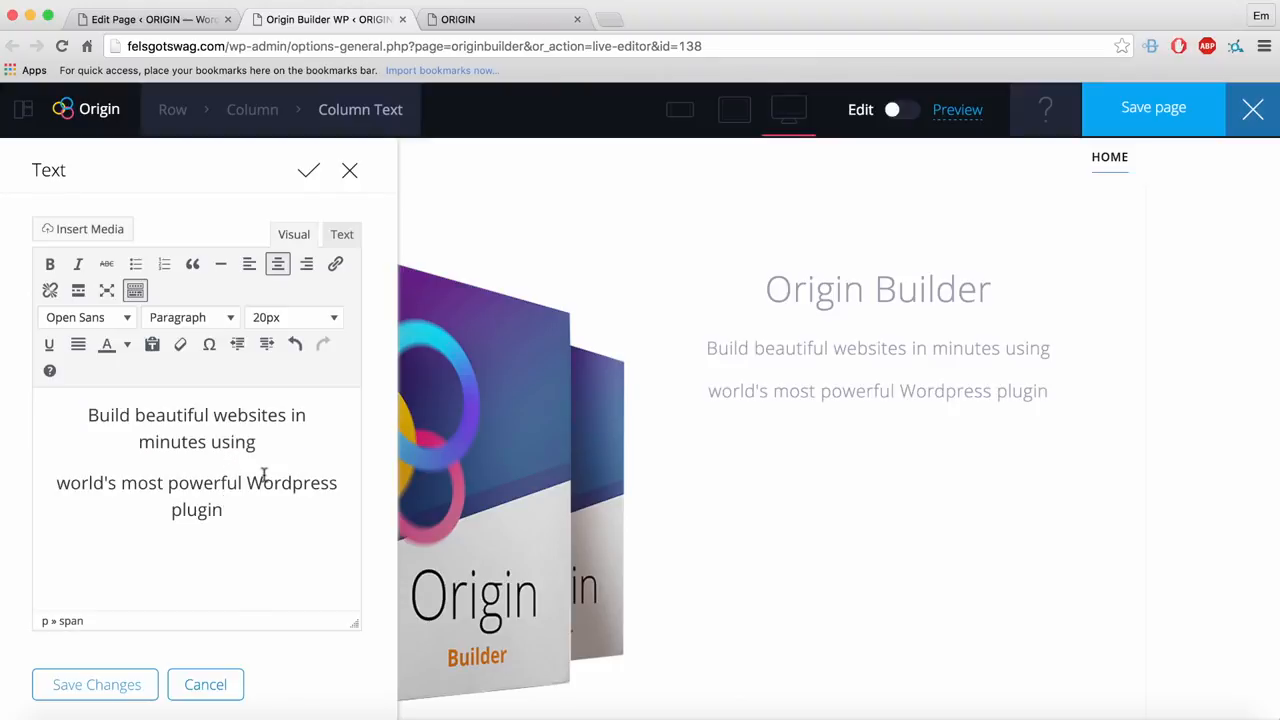
key(ctrl+a)
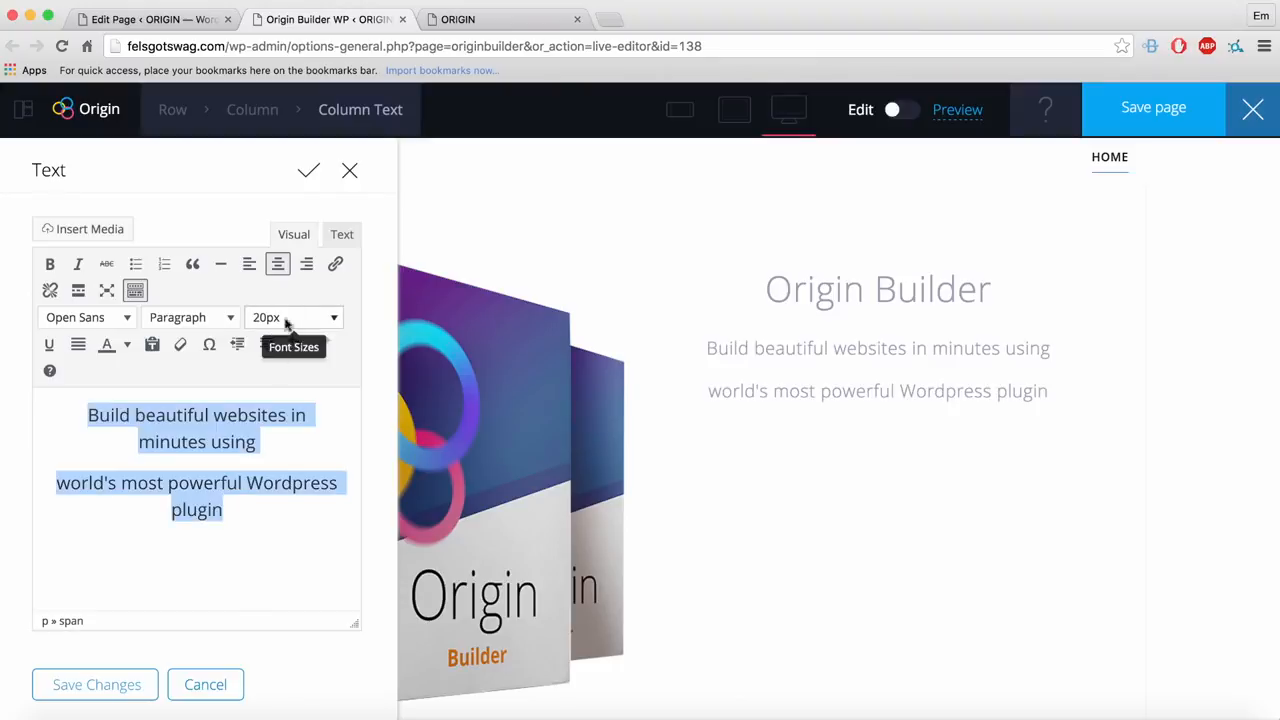
click(95, 686)
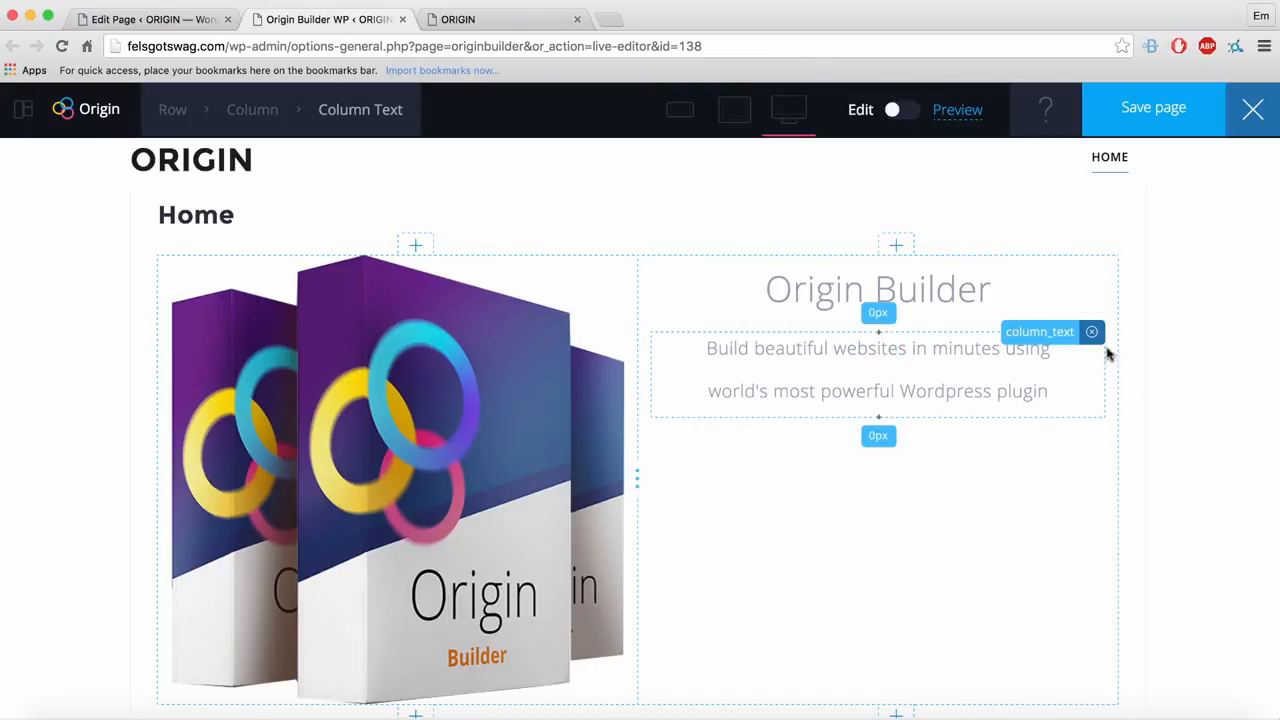
Step: Add a Button element below the texts in the second column, titled "Download it now" and linked to the "Hello world!" post
scroll(1109, 360, down, 1)
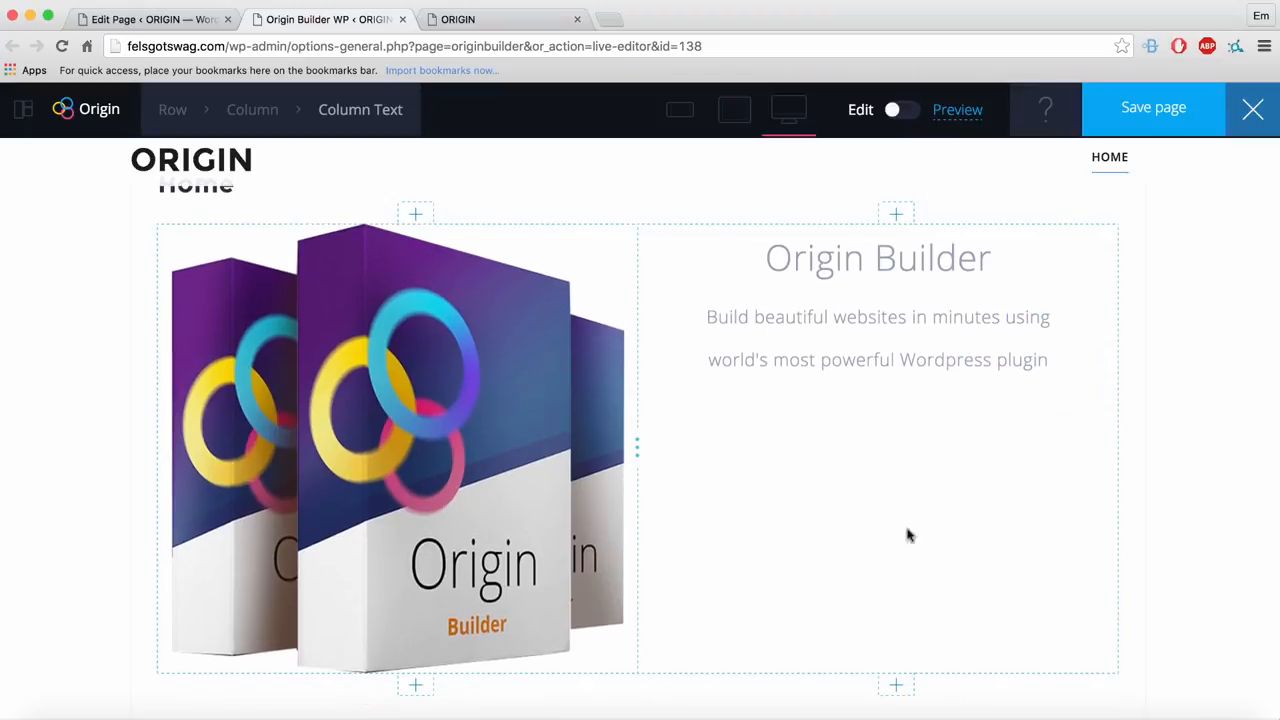
click(896, 686)
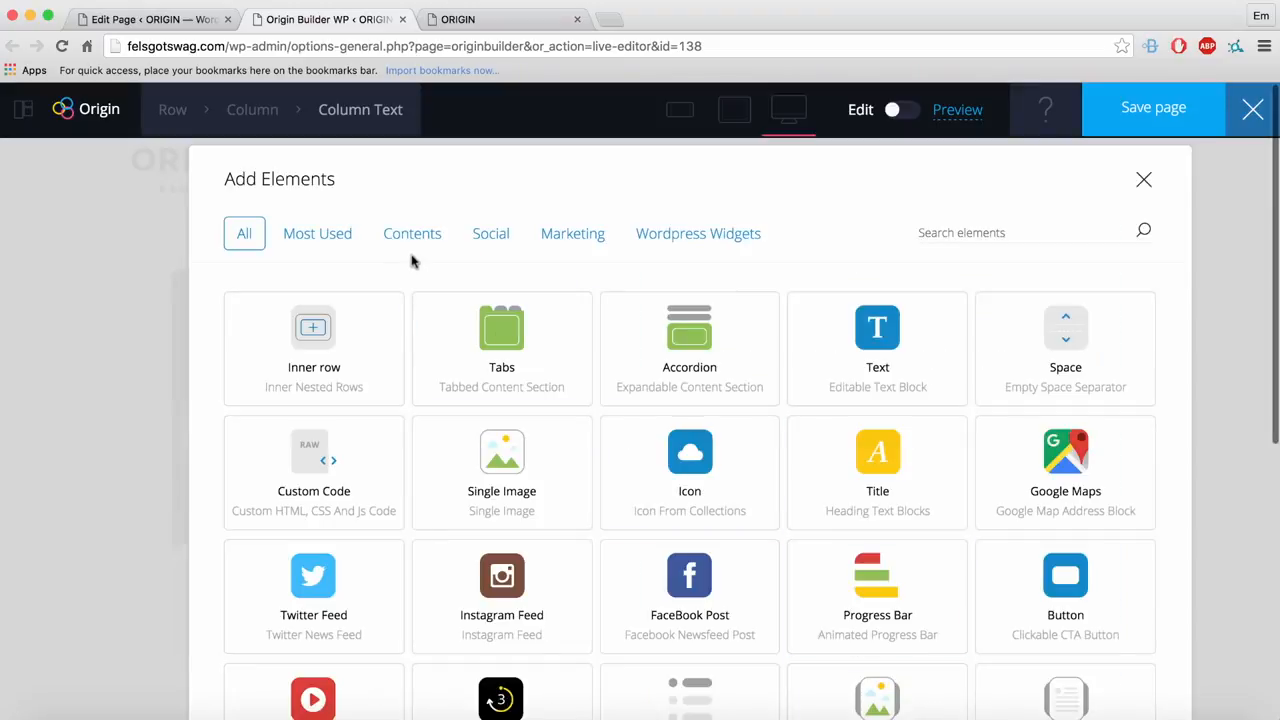
click(1065, 580)
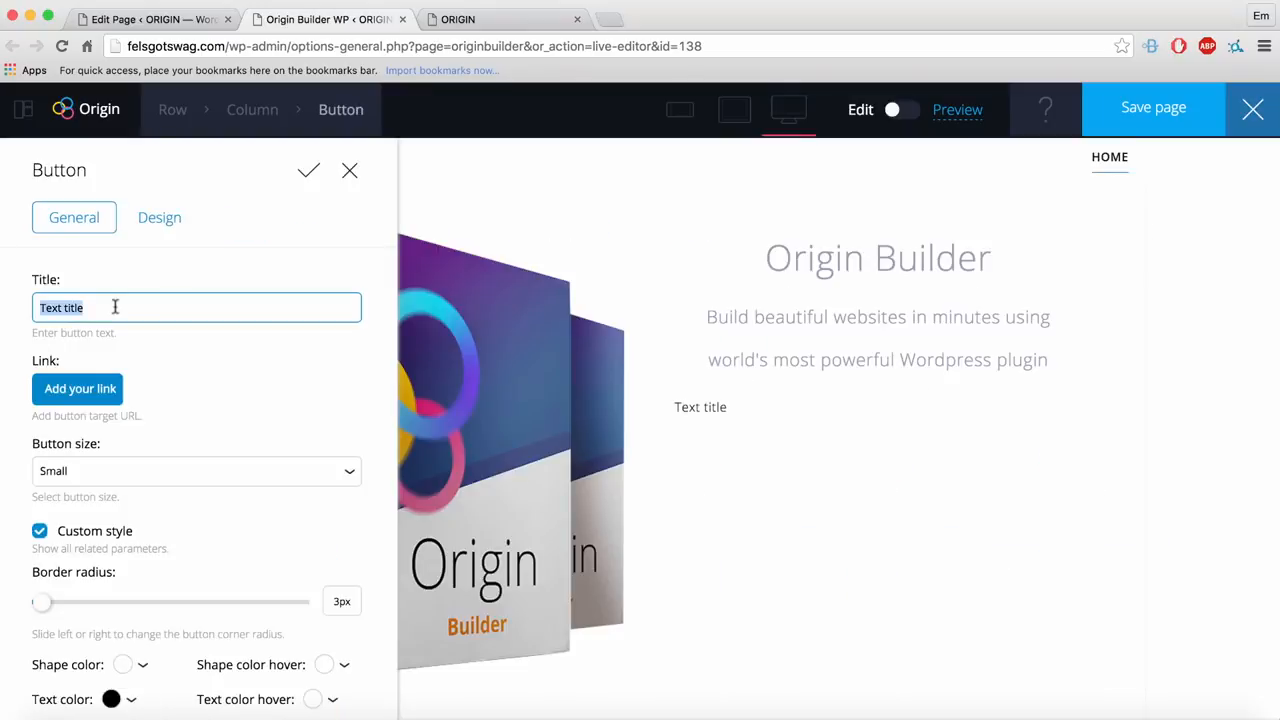
text(Download it now)
click(80, 388)
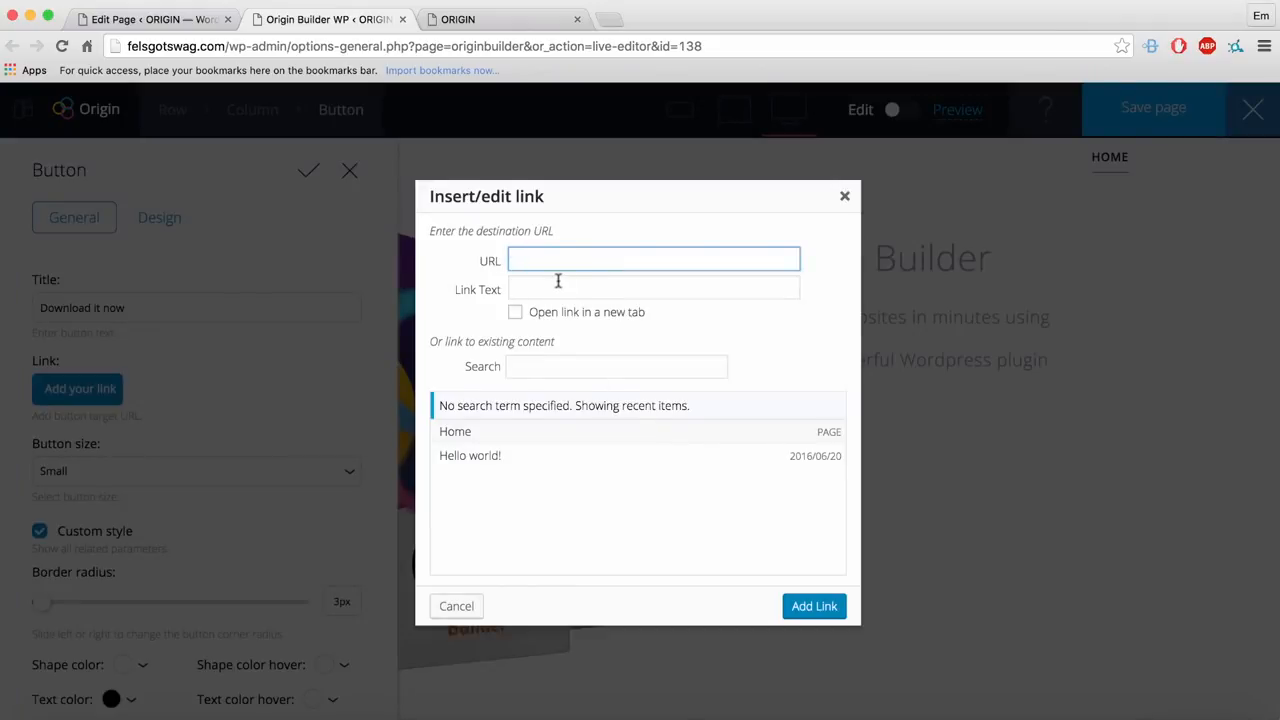
click(474, 460)
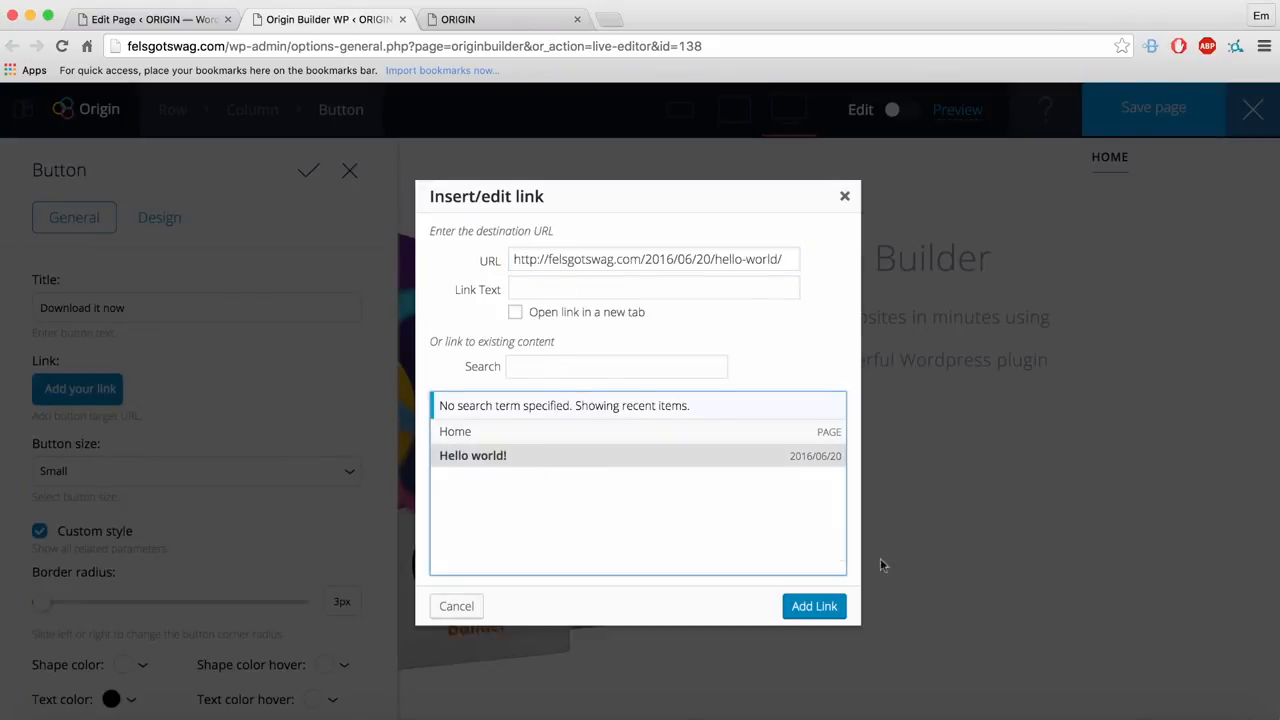
click(812, 606)
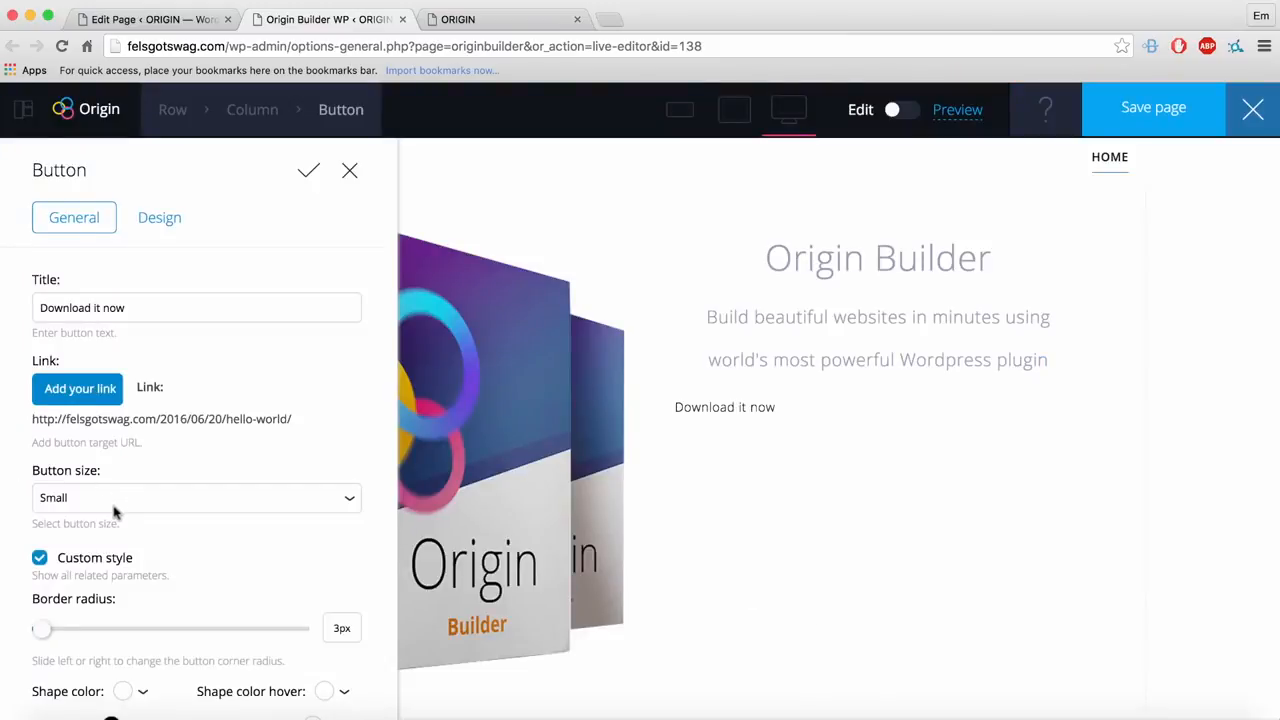
Step: Set the button's size to Normal and its border radius to 0px
scroll(112, 512, down, 2)
scroll(108, 525, down, 2)
click(102, 402)
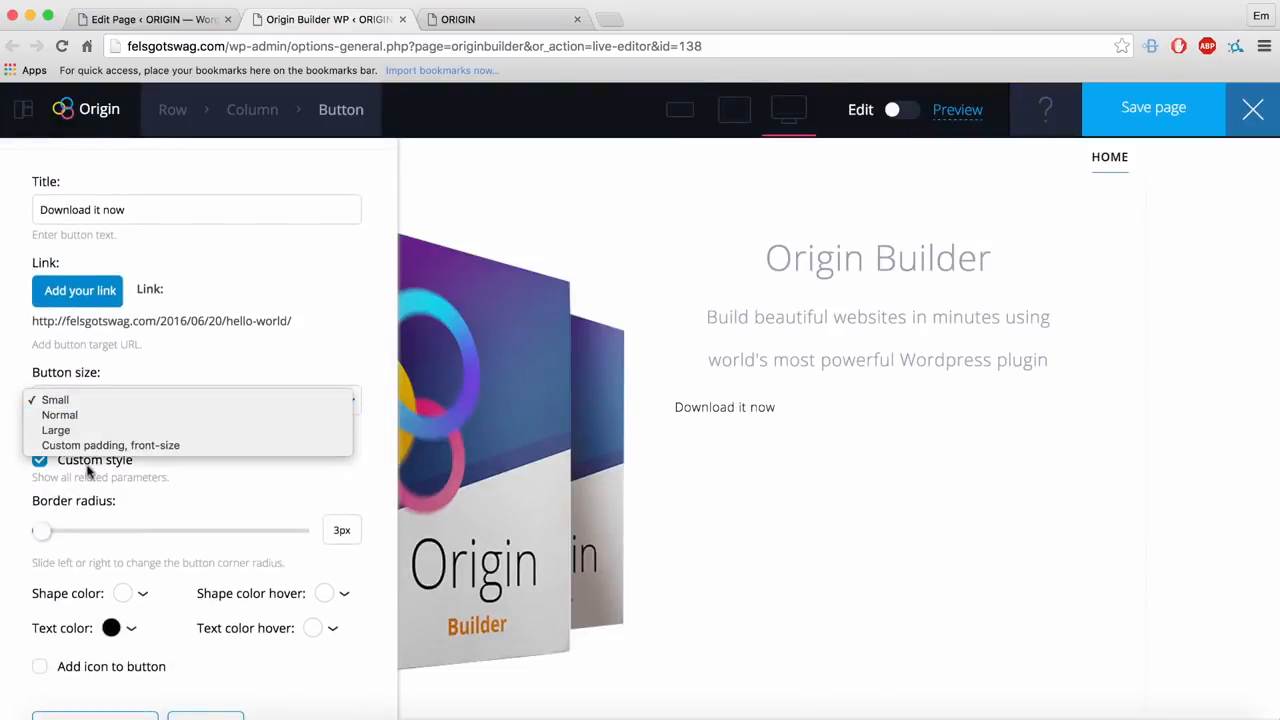
click(40, 415)
scroll(40, 460, down, 2)
drag(41, 477, 0, 480)
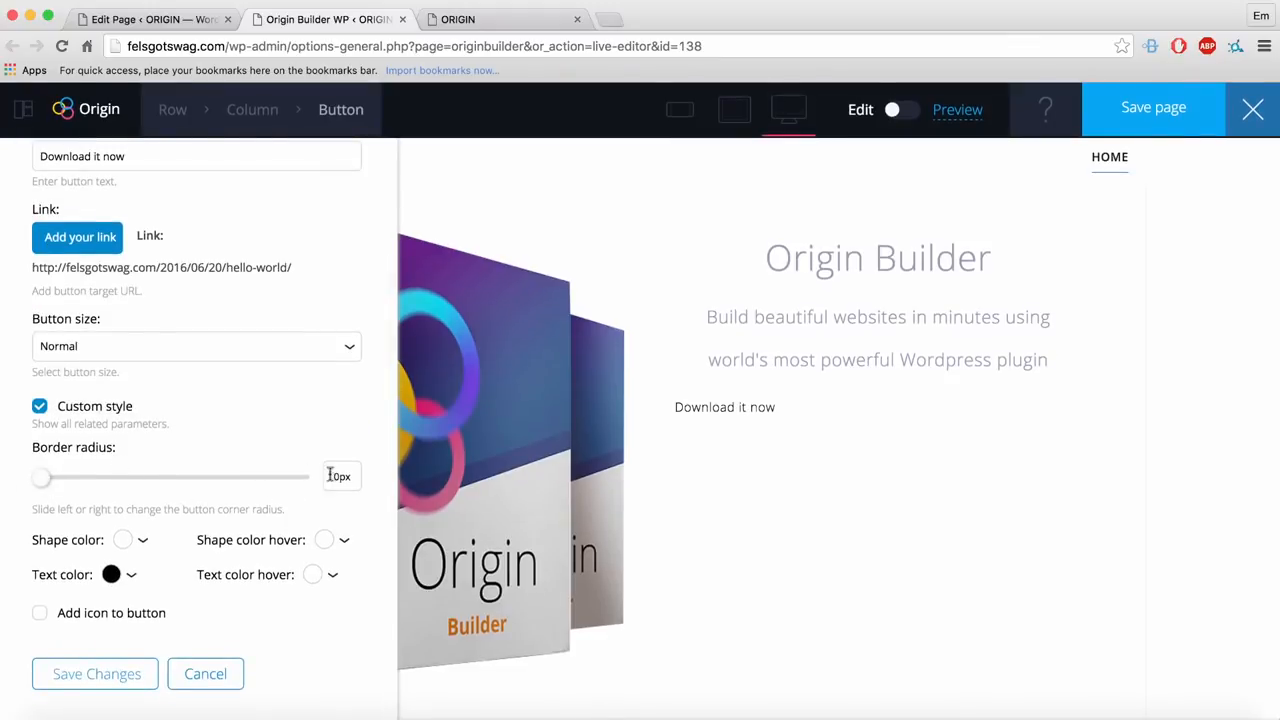
Step: Set the button's shape color to purple and its text color to white
click(140, 541)
drag(229, 597, 238, 588)
click(109, 581)
click(111, 578)
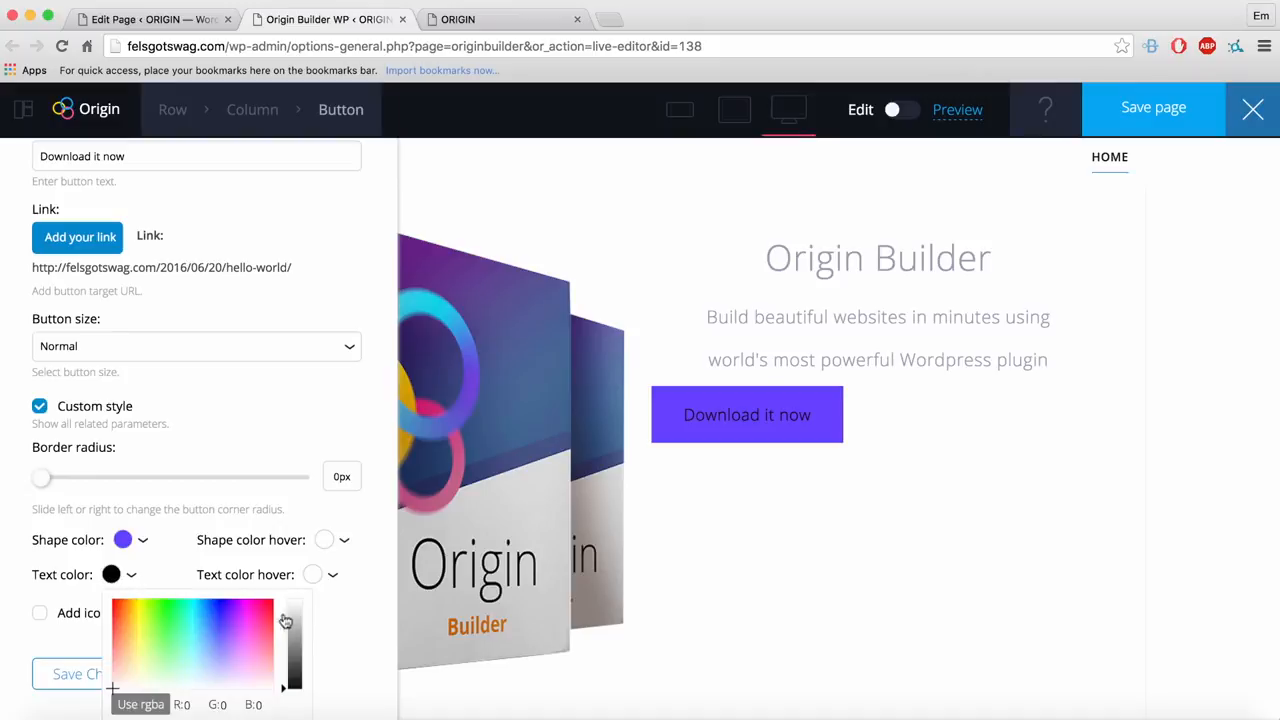
drag(300, 636, 304, 600)
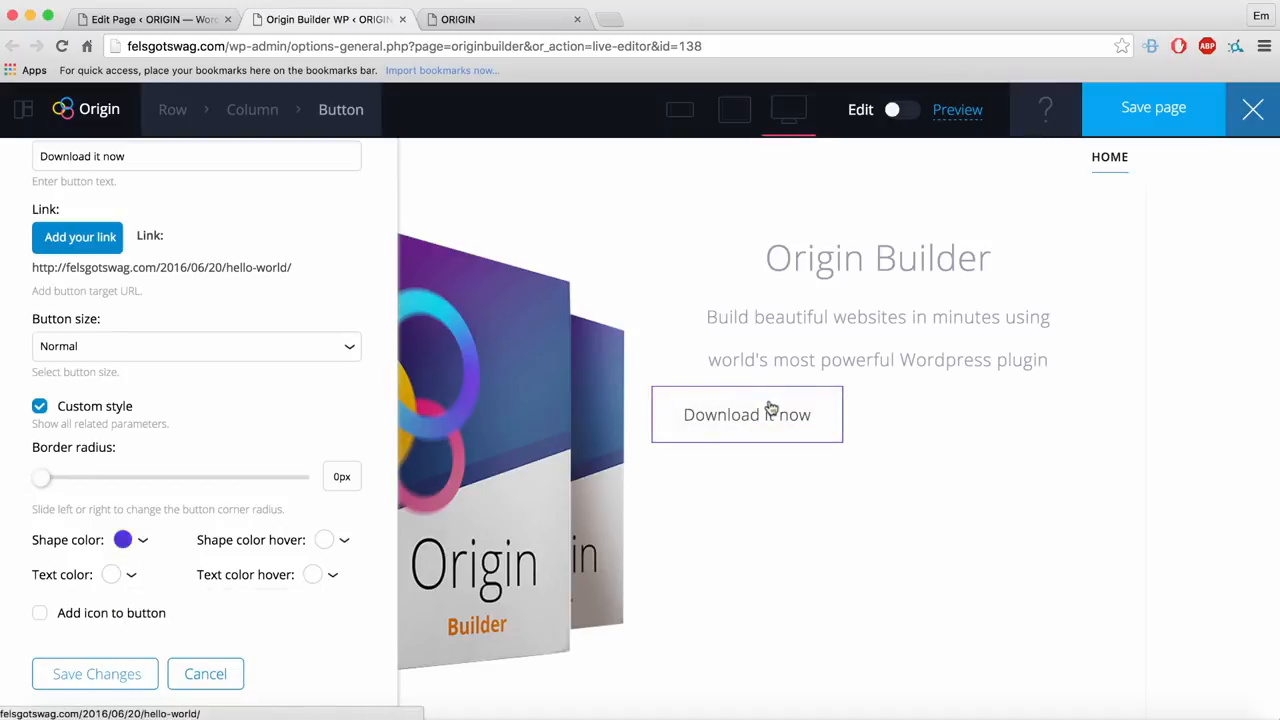
Step: Add an icon to the button and choose the circled down arrow, sl-arrow-down-circle
click(66, 614)
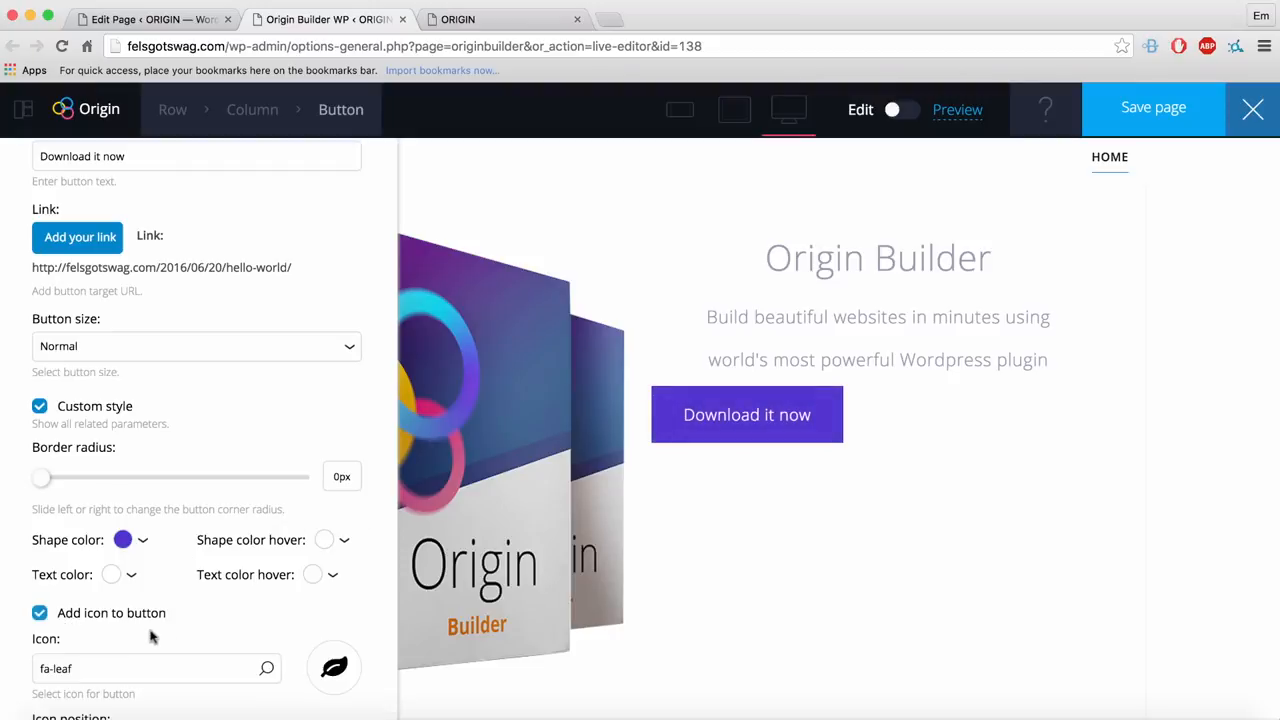
scroll(160, 632, down, 3)
click(155, 536)
scroll(726, 511, down, 1)
scroll(726, 511, up, 1)
scroll(771, 509, down, 1)
scroll(771, 509, down, 1)
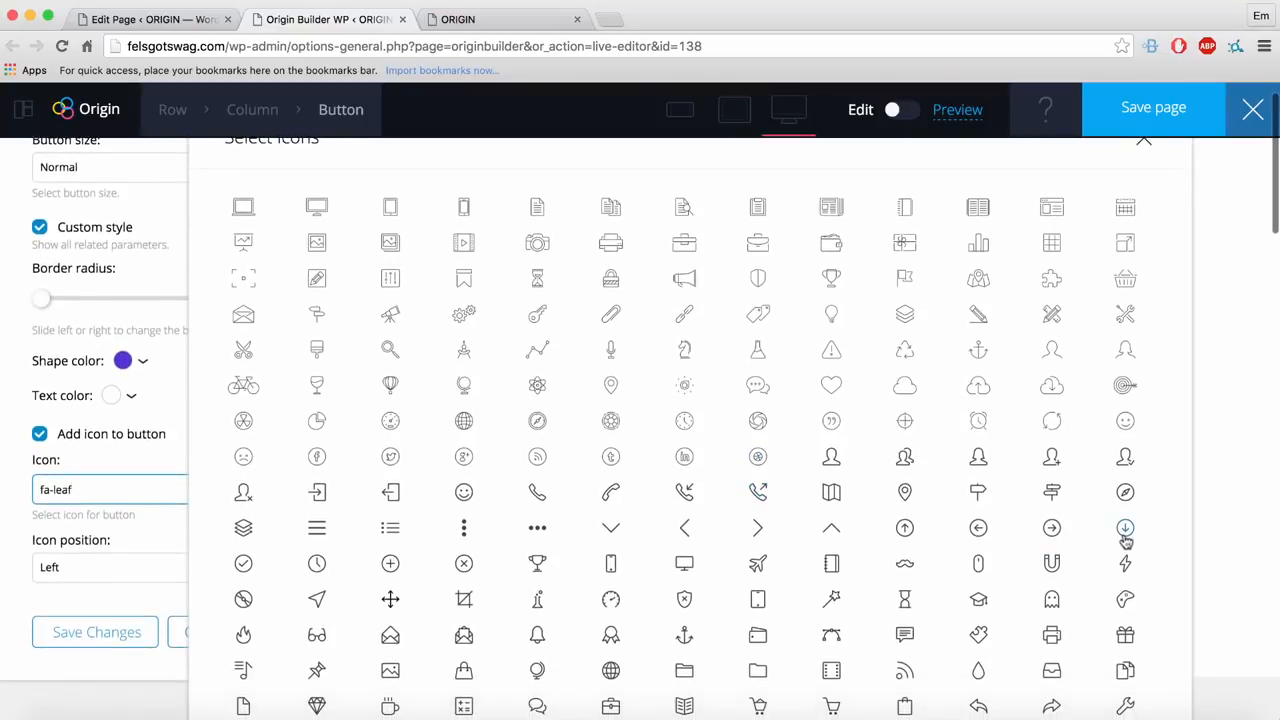
click(1125, 530)
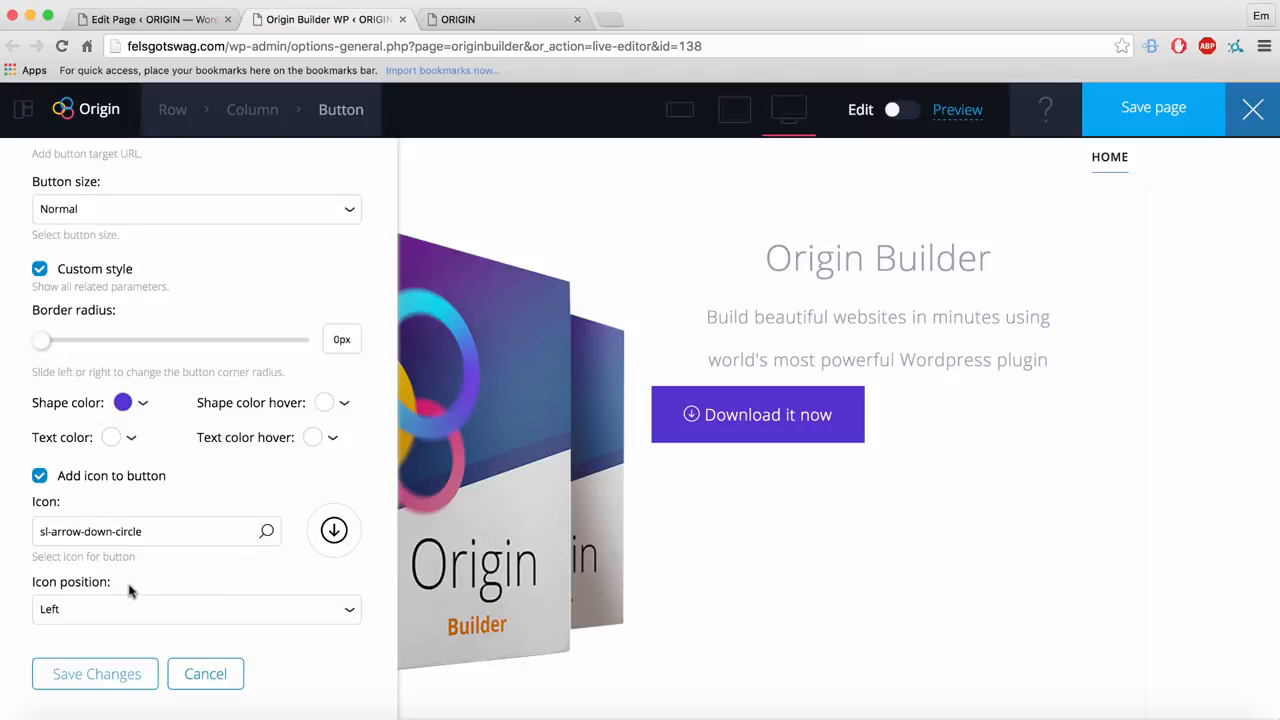
Step: Try the Right icon position on the button, and set it back to Left
click(82, 612)
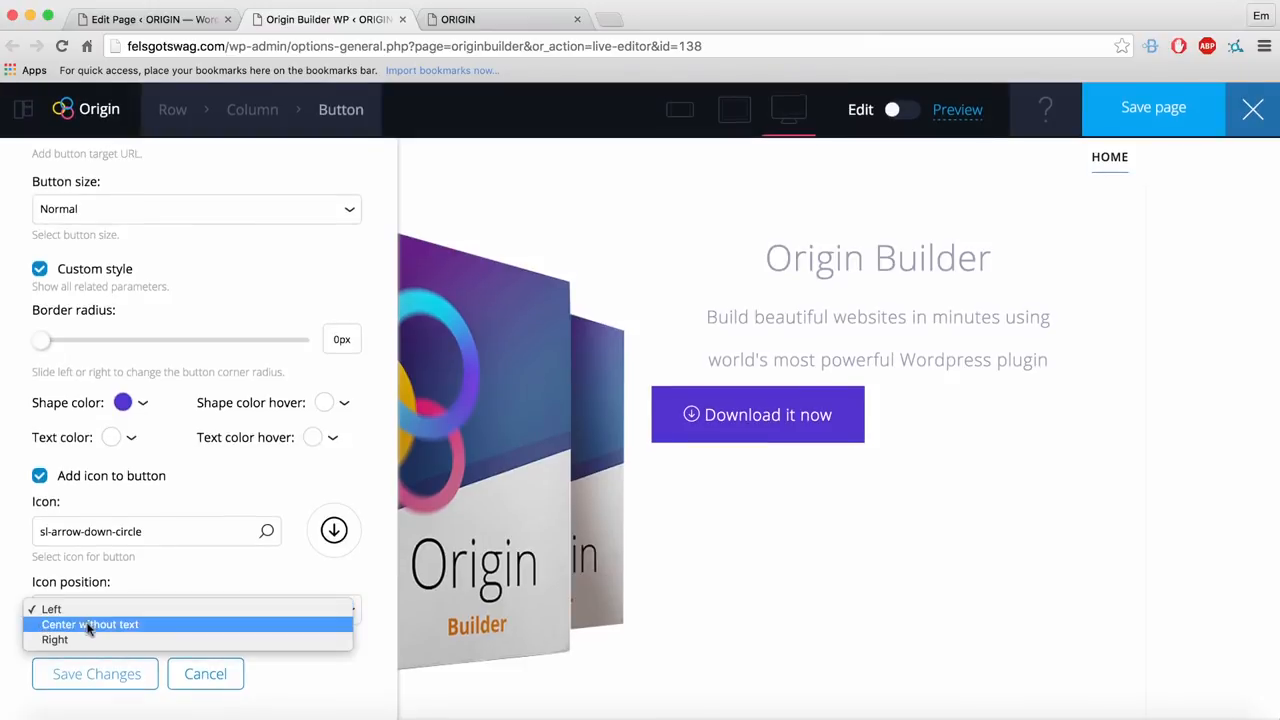
click(70, 640)
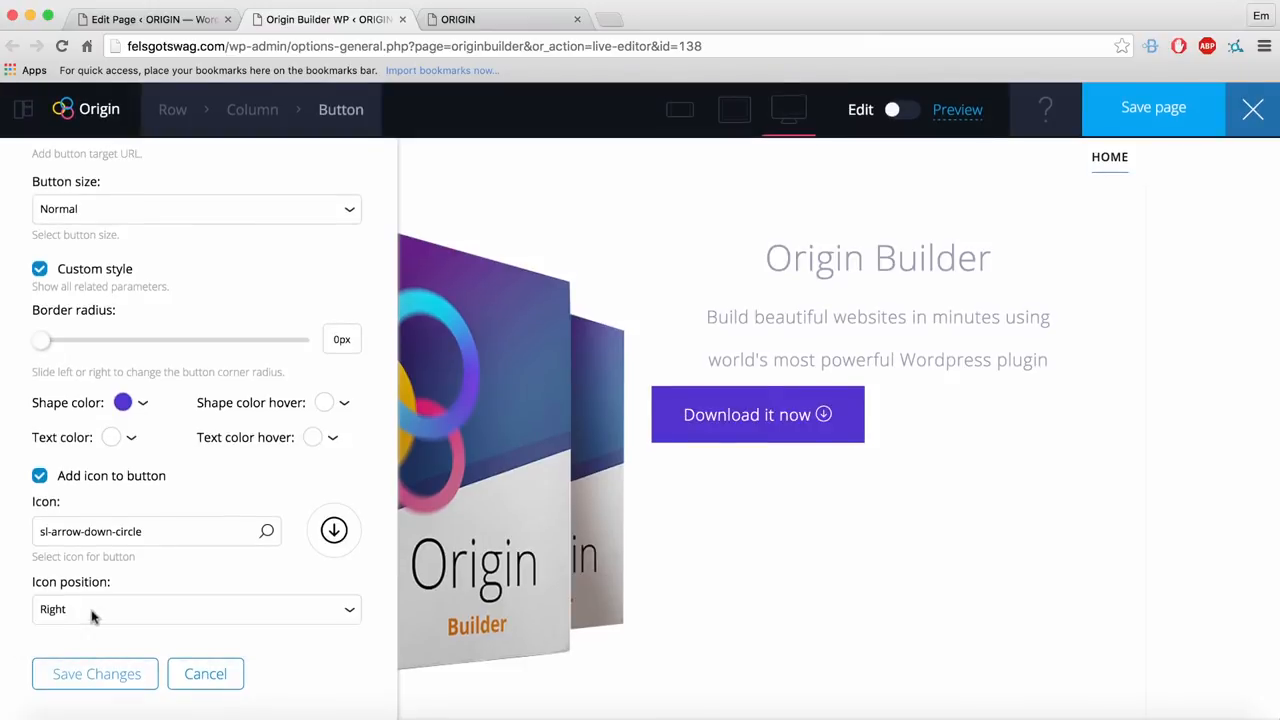
click(91, 617)
click(50, 579)
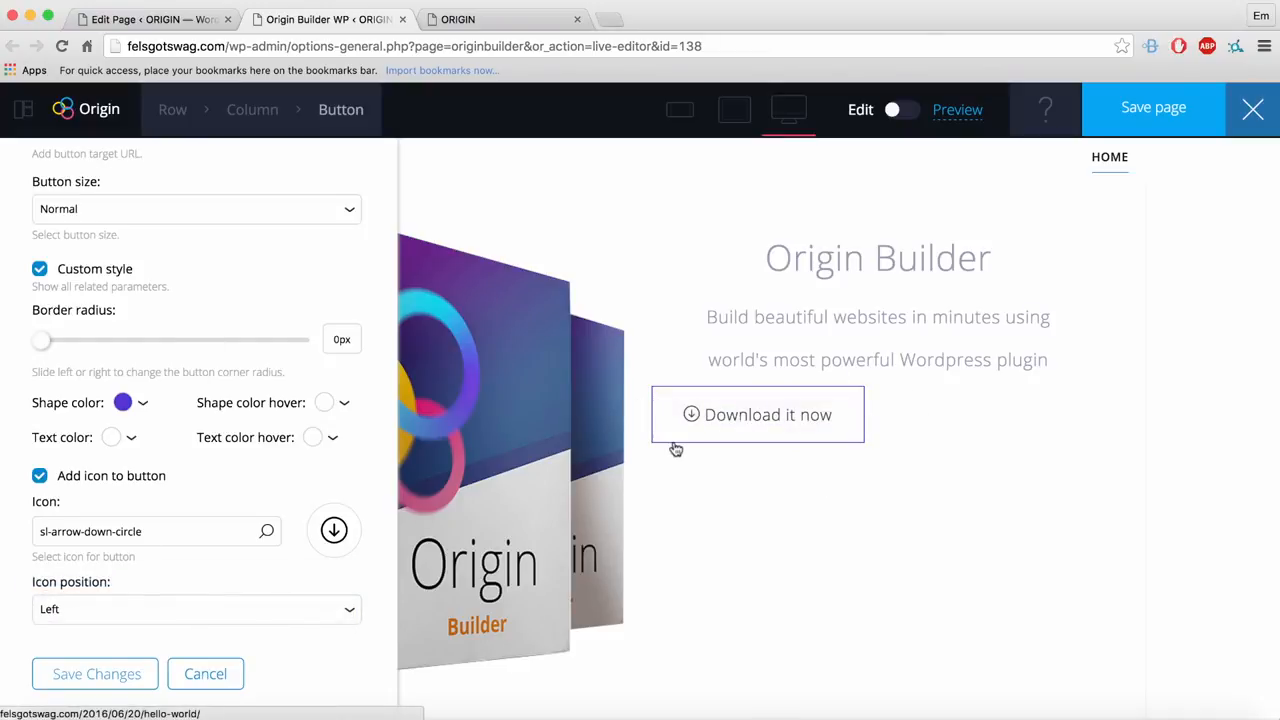
Step: Save the settings of the "Download it now" button
scroll(157, 162, up, 5)
drag(143, 164, 188, 221)
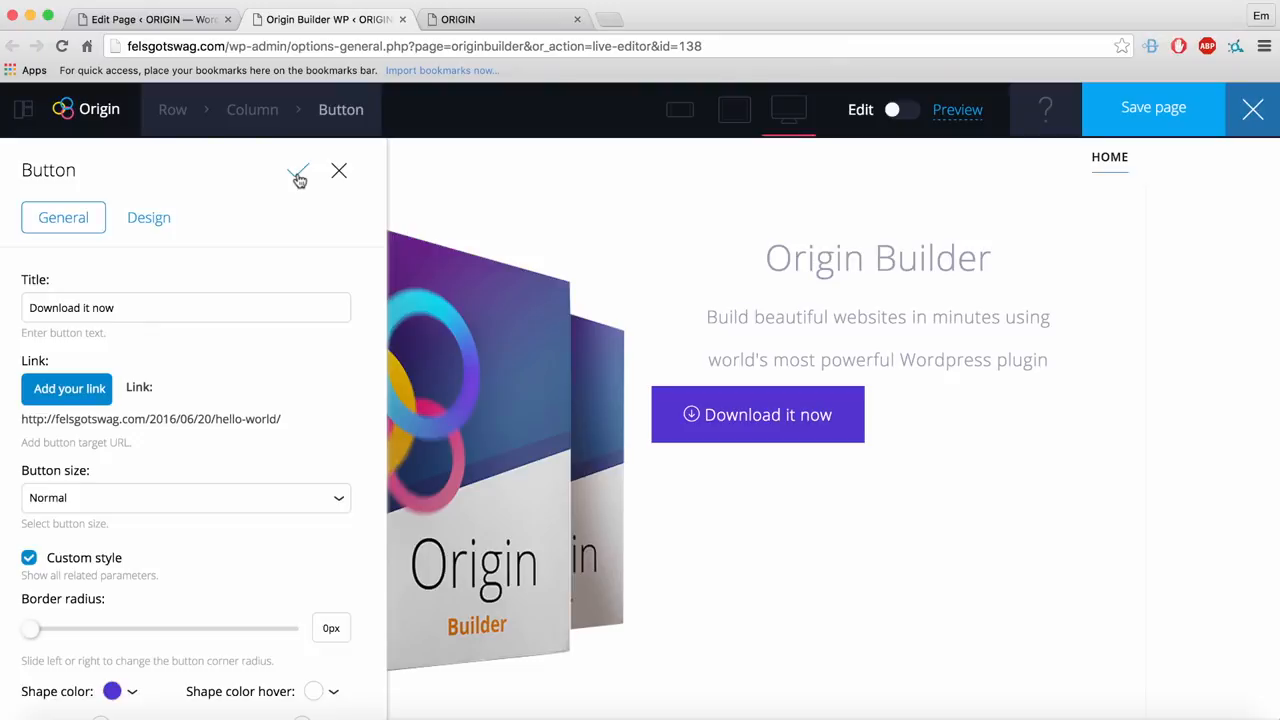
click(299, 176)
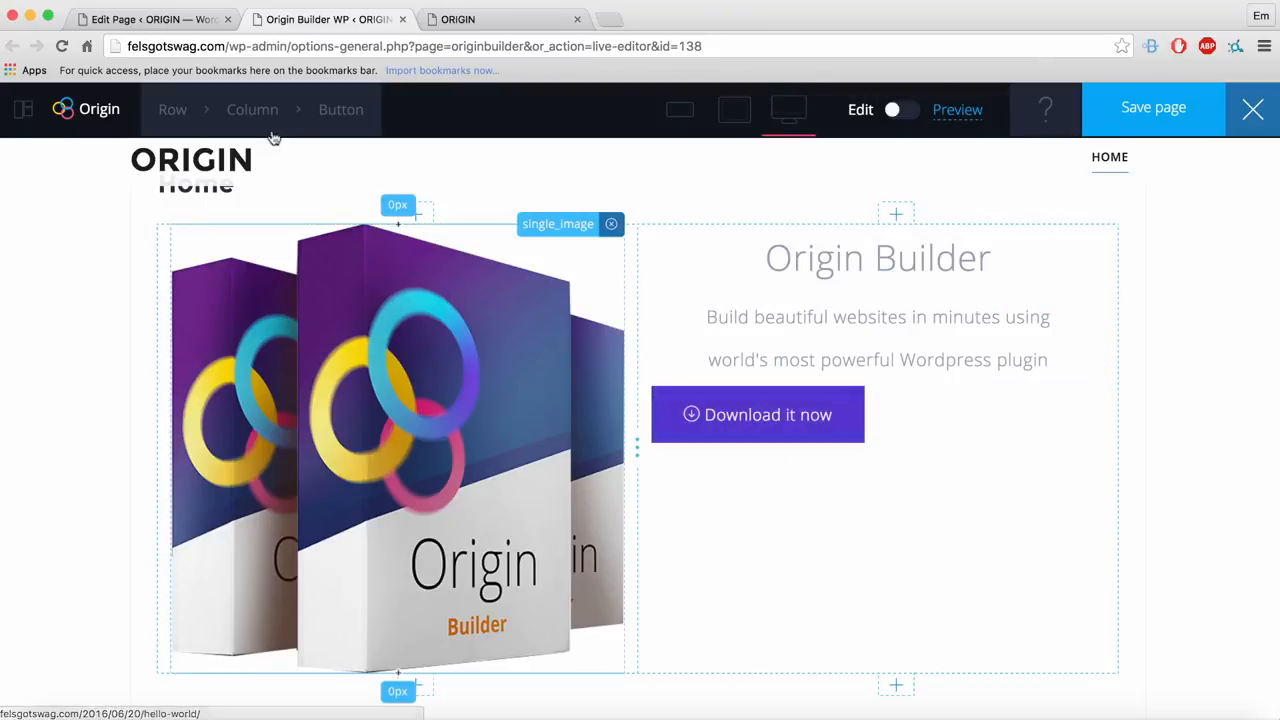
Step: Set the second column's text alignment to Center and save the column's changes
mouse_move(262, 124)
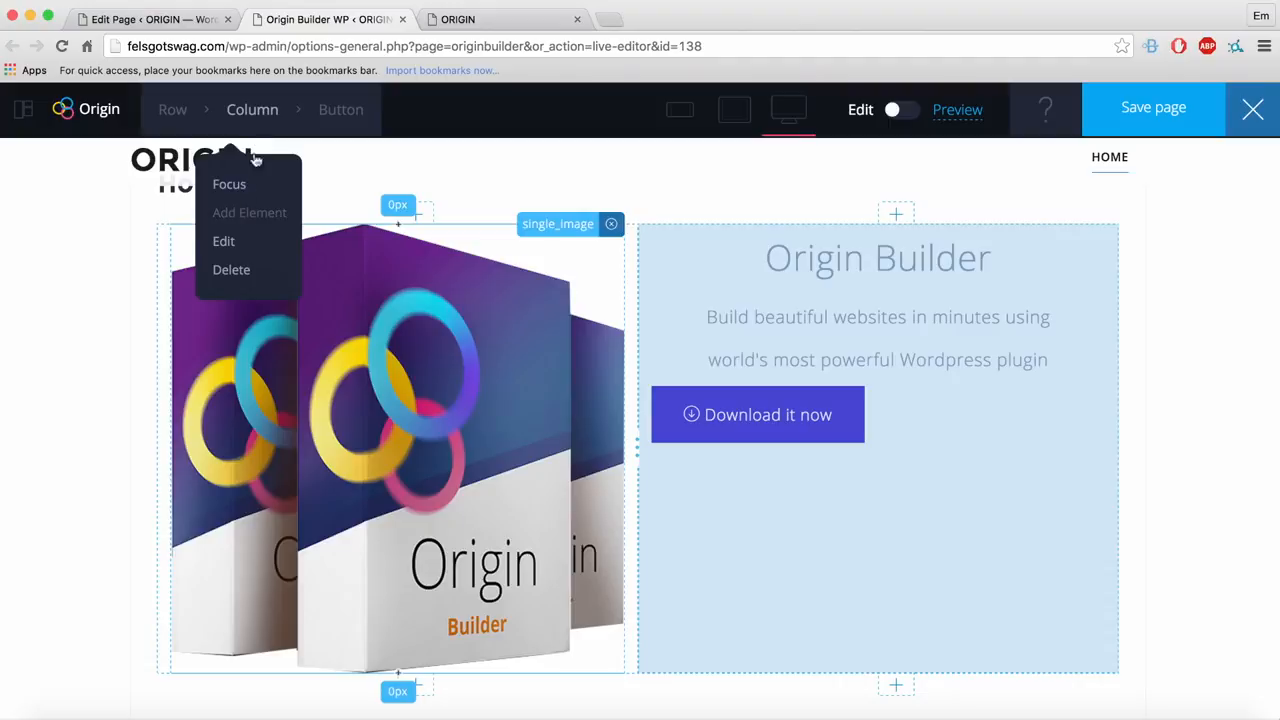
click(252, 113)
click(178, 218)
scroll(316, 424, down, 5)
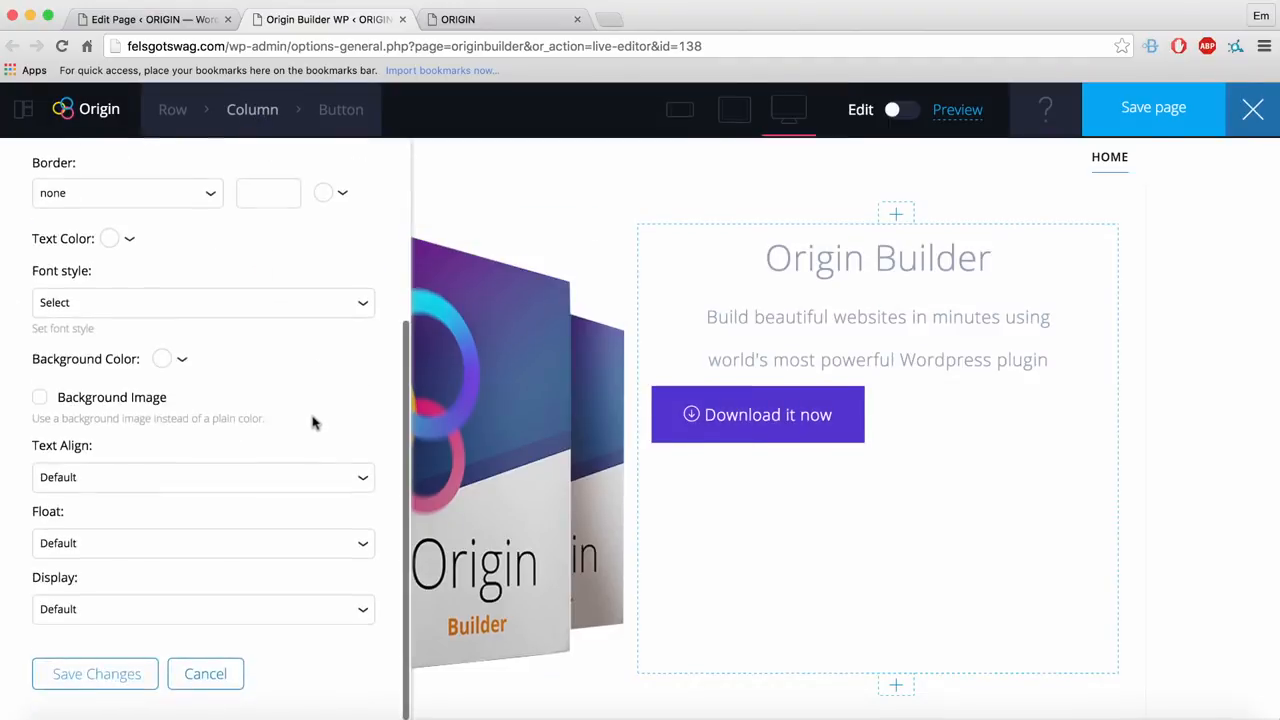
click(120, 480)
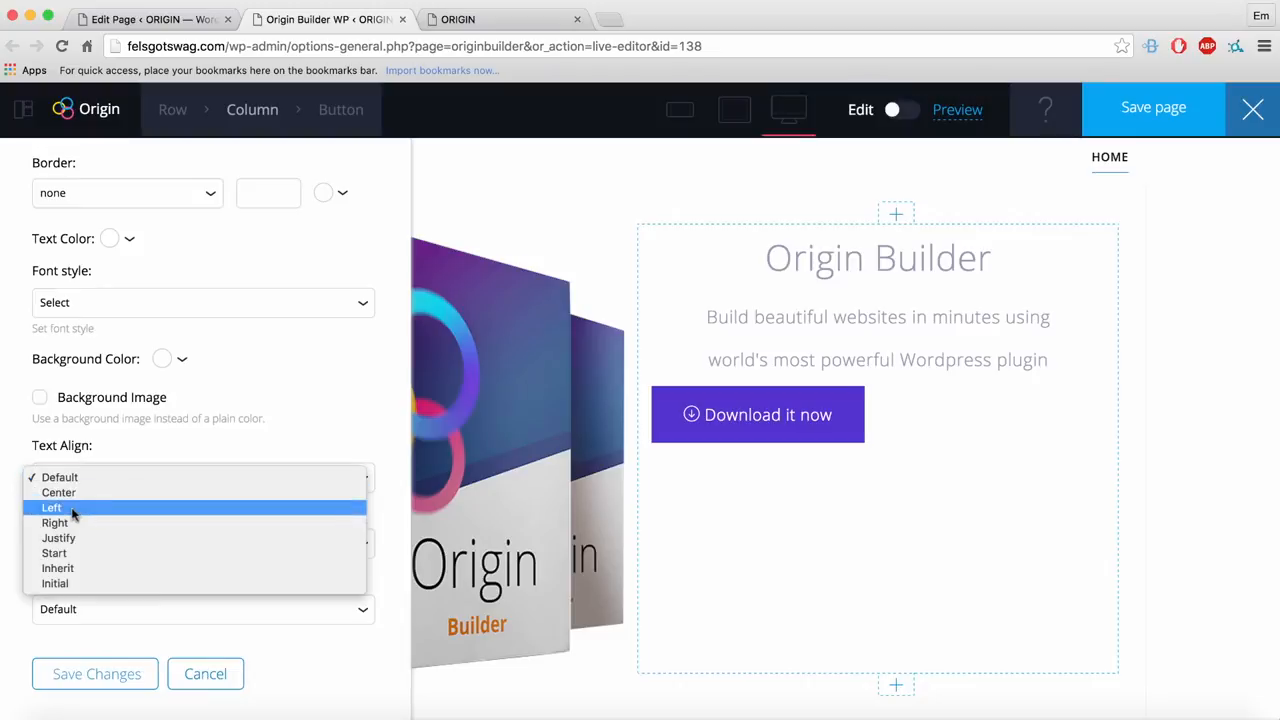
click(75, 494)
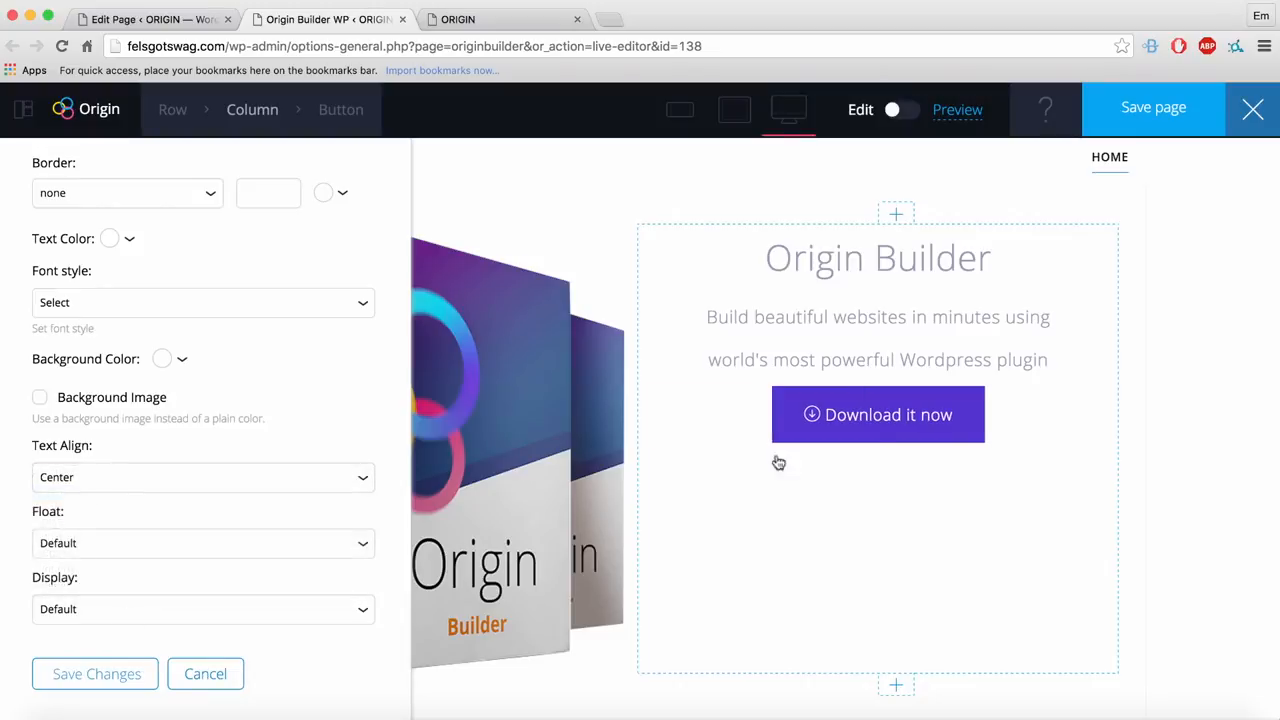
click(123, 680)
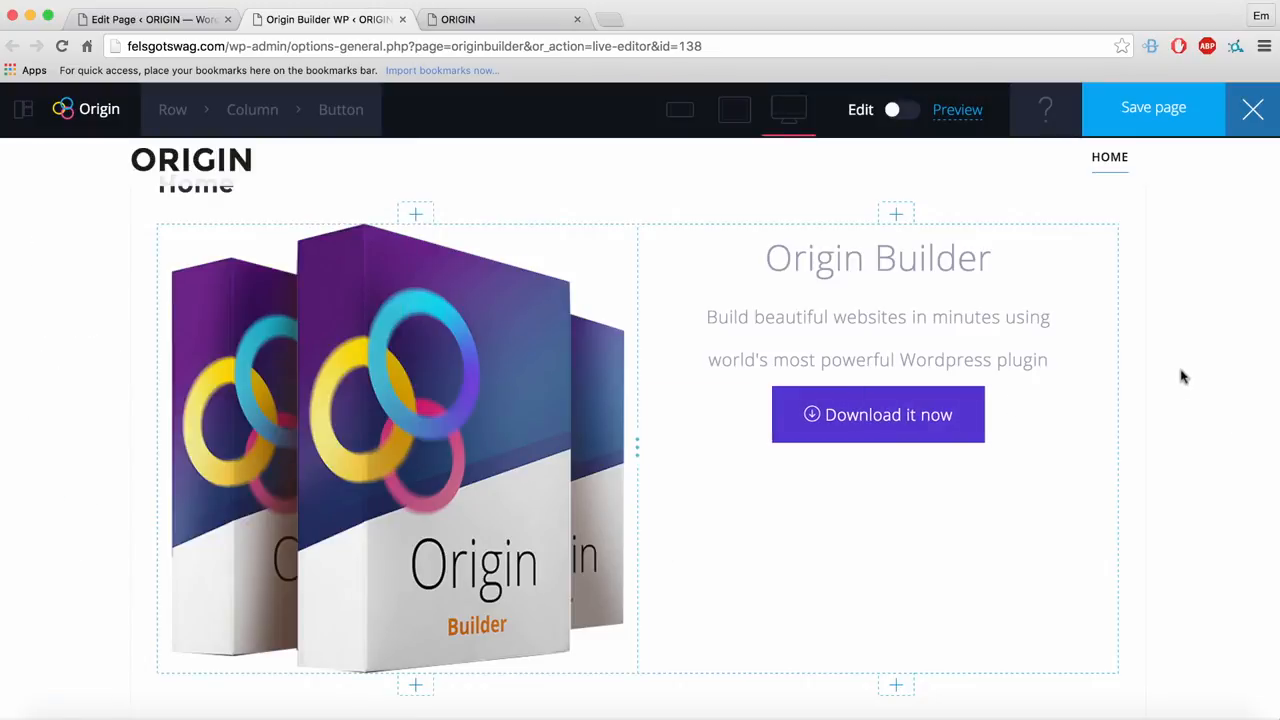
Step: Space out the second column with 60px below and 40px above the "Origin Builder" text, plus extra space above the button
scroll(1192, 398, up, 3)
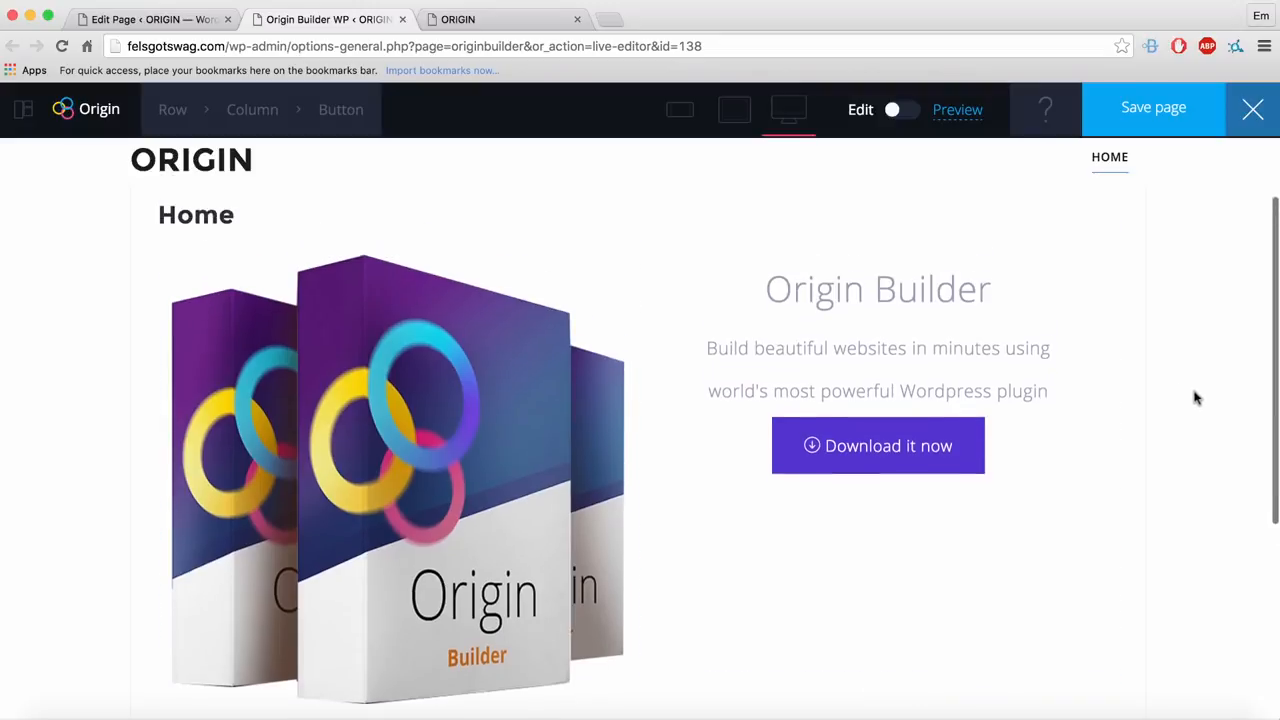
scroll(1192, 398, down, 1)
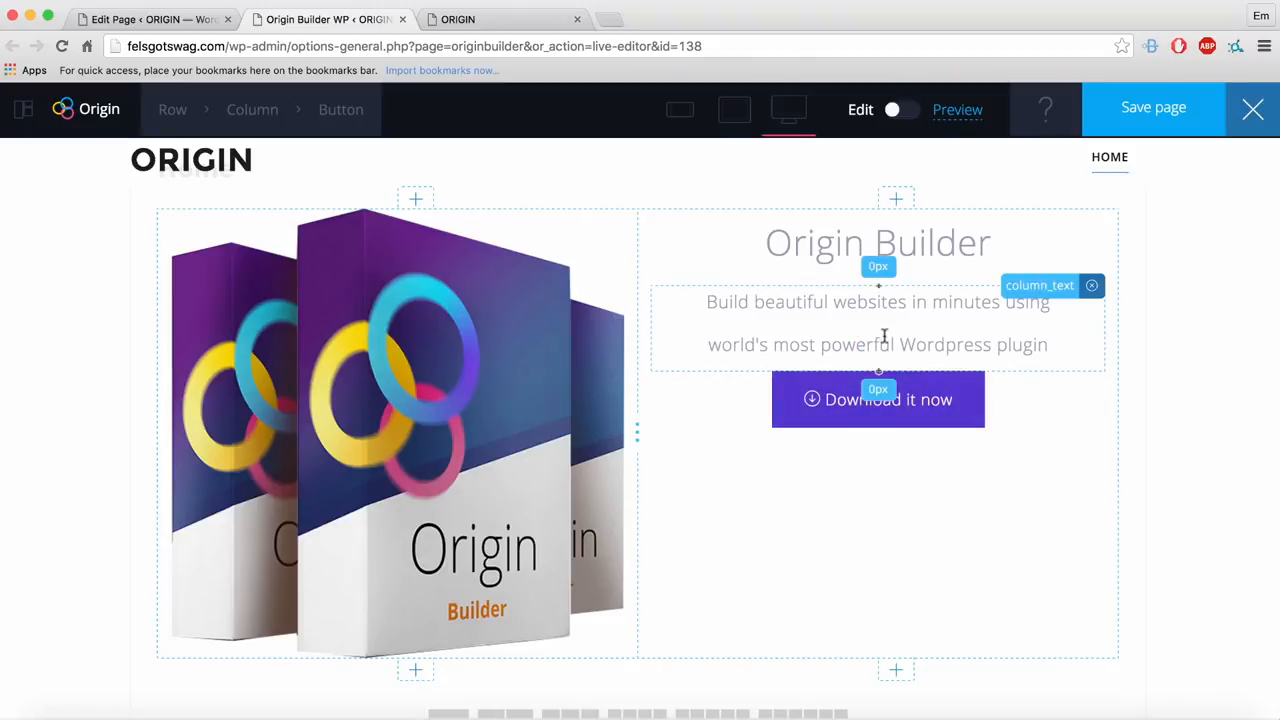
drag(878, 283, 877, 337)
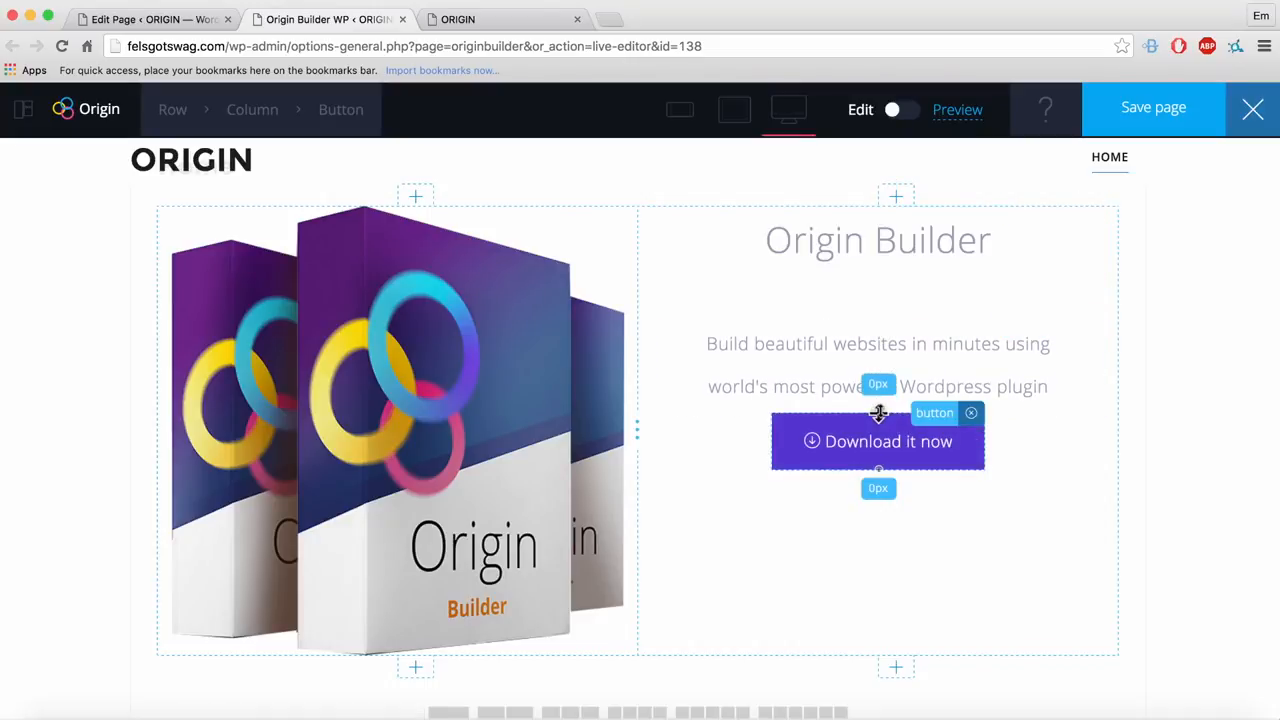
drag(878, 413, 879, 443)
drag(878, 207, 878, 242)
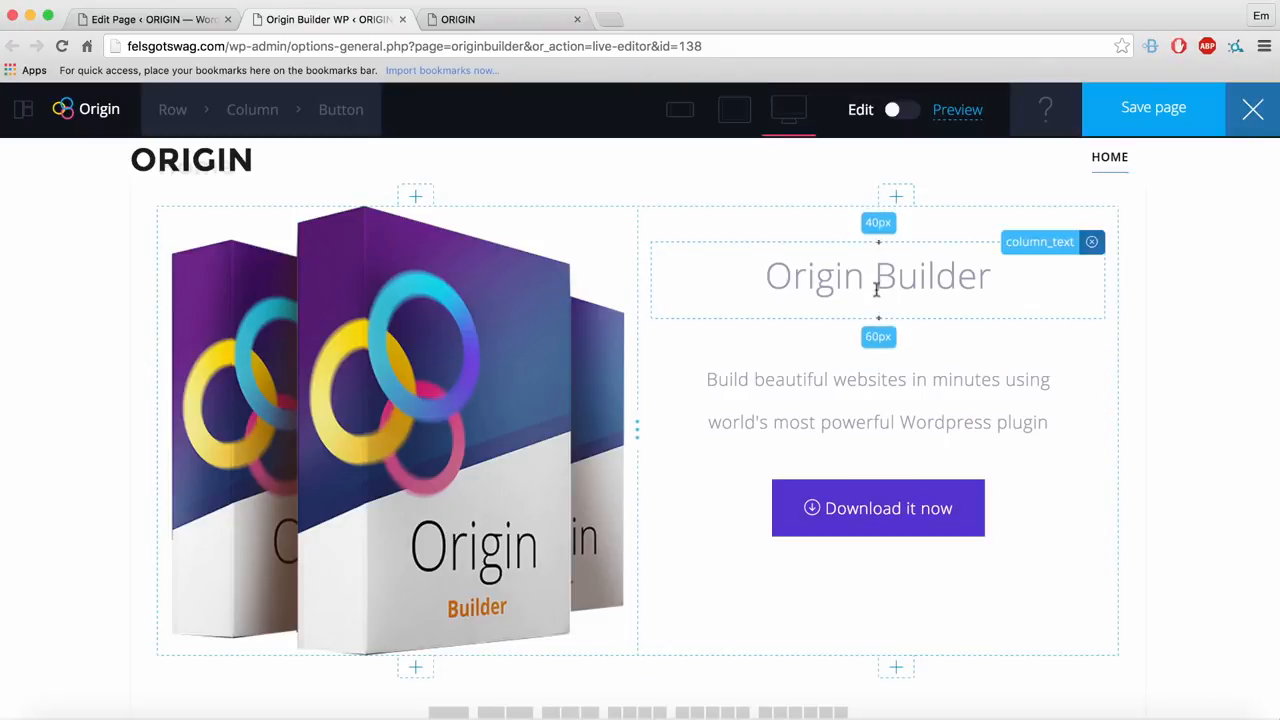
Step: Reduce the spacing below the "Origin Builder" heading to 35px
drag(878, 318, 878, 296)
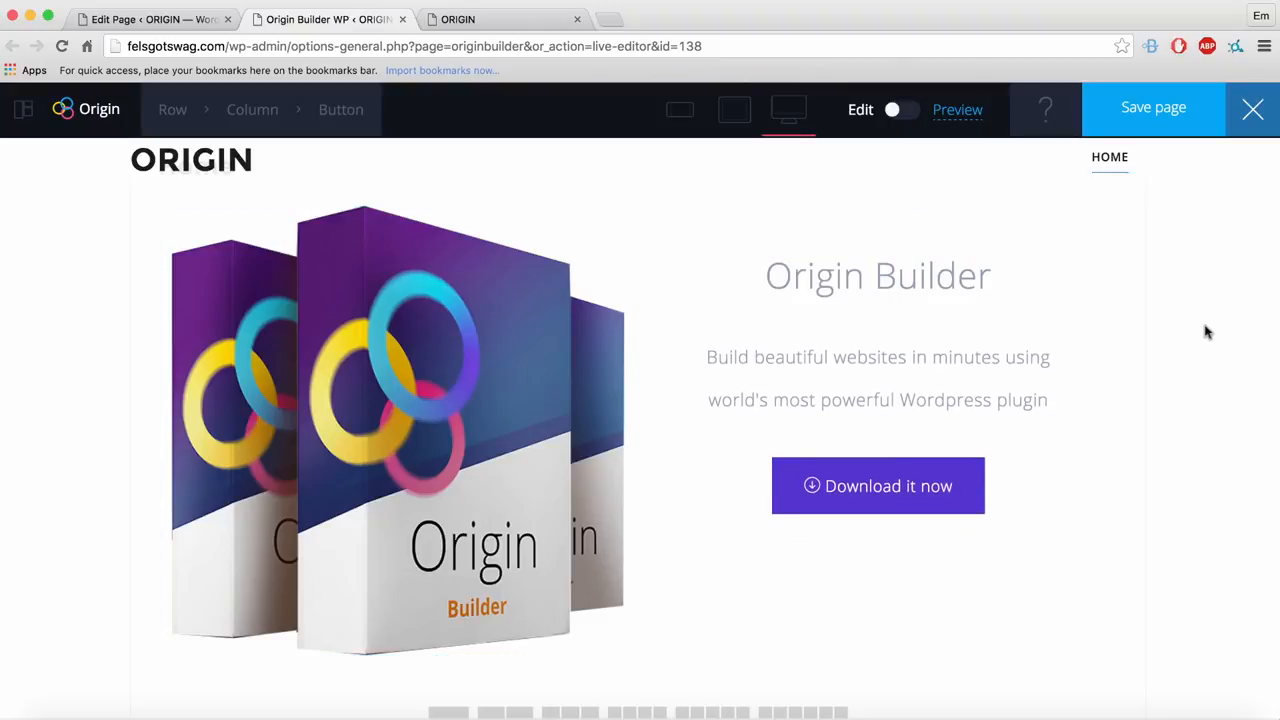
scroll(1237, 340, up, 2)
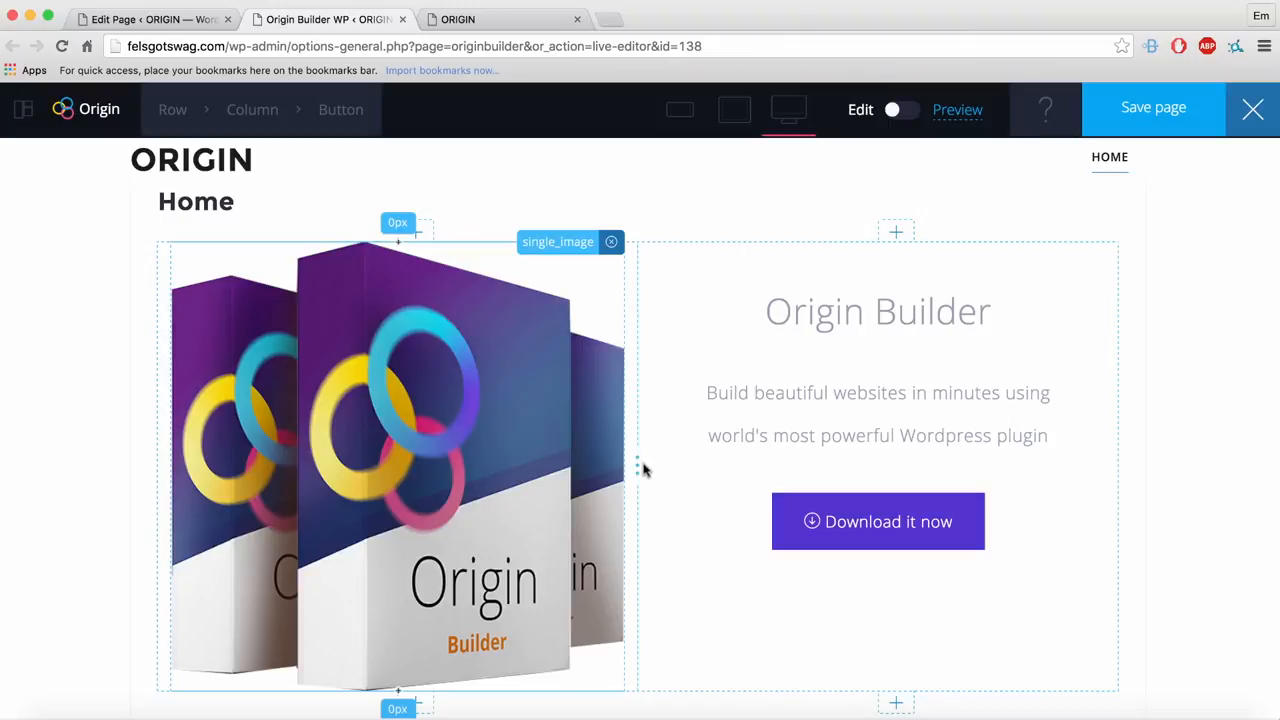
Step: Try a wider image column, and shift the column divider back so the image column is narrower than the text column
drag(638, 466, 763, 459)
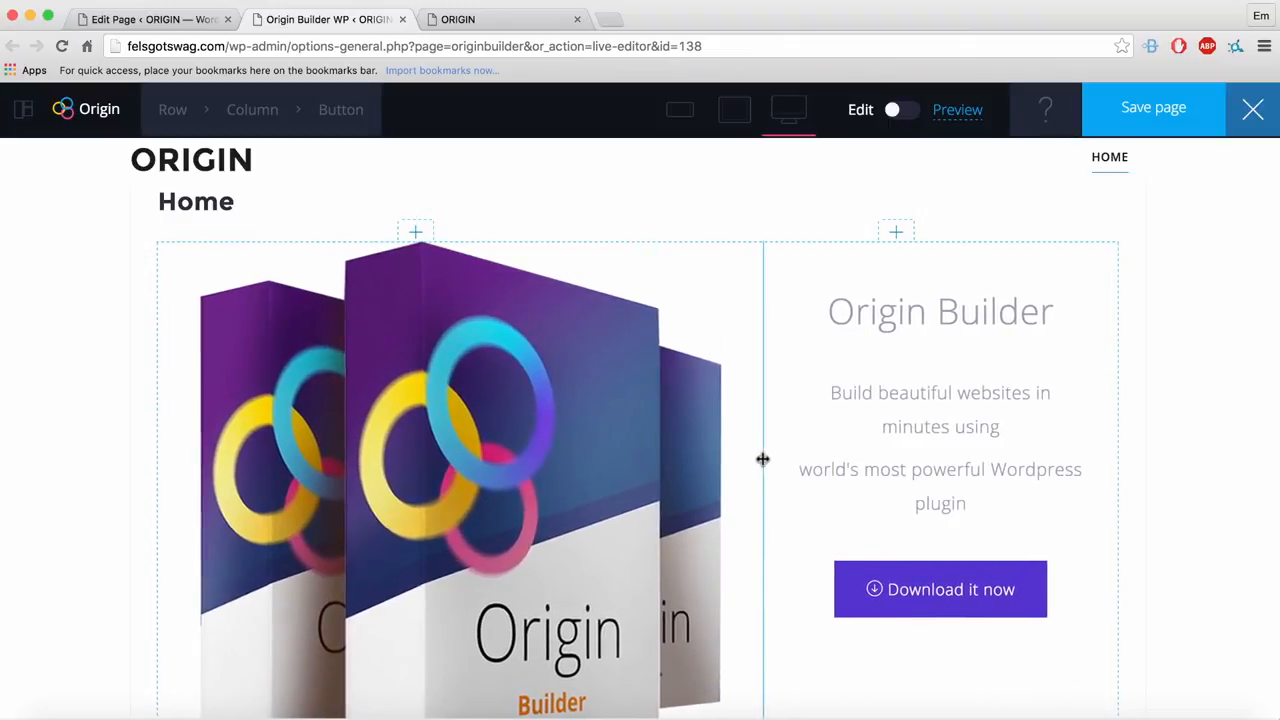
scroll(760, 460, down, 3)
scroll(797, 363, up, 2)
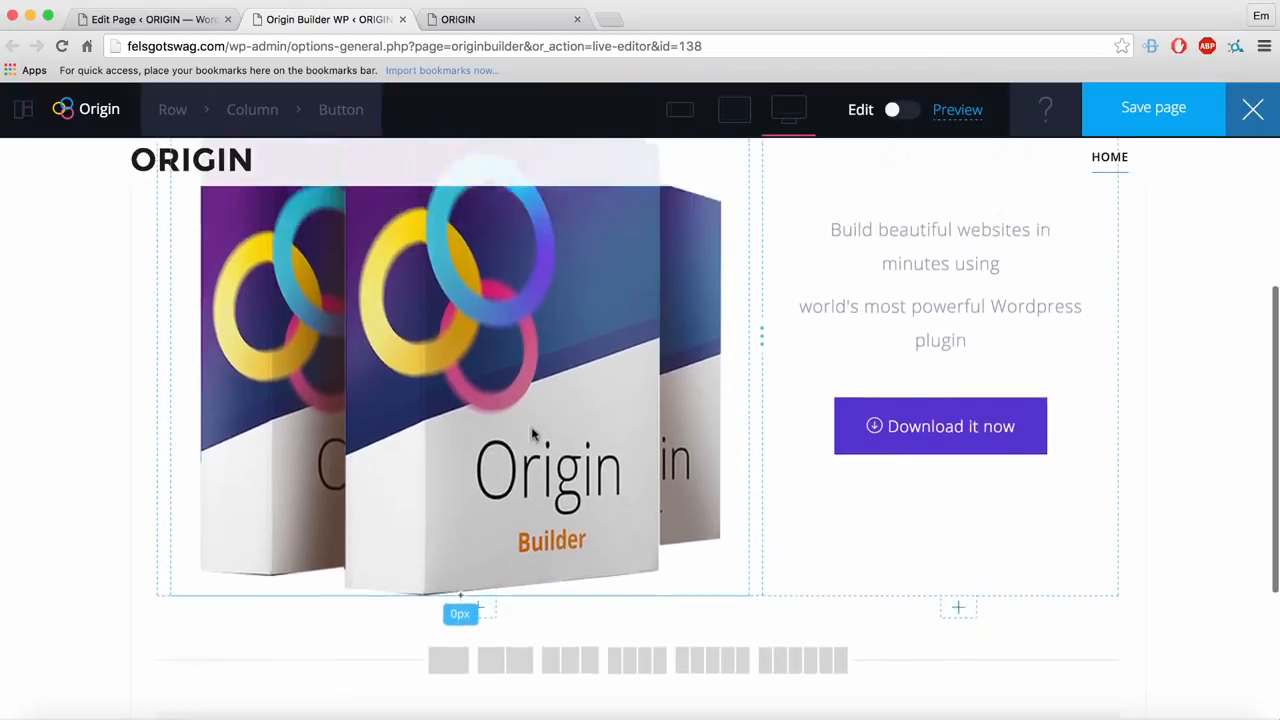
drag(757, 429, 583, 437)
scroll(871, 451, up, 3)
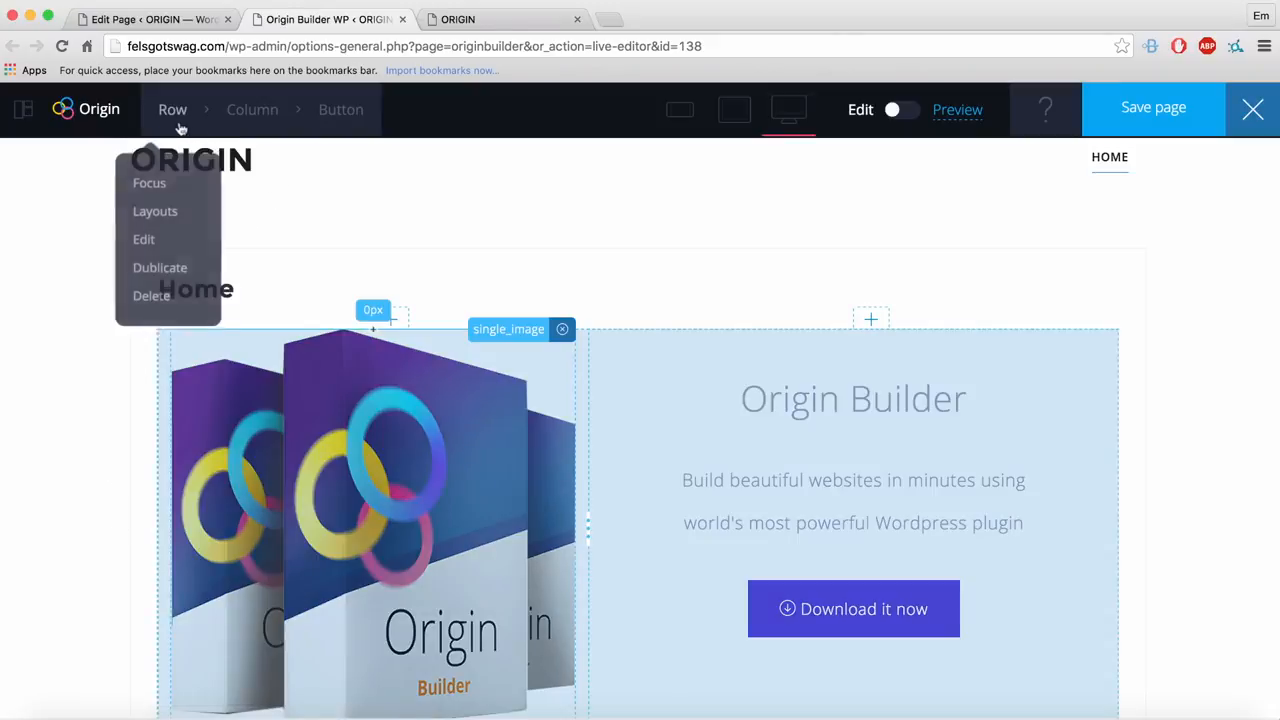
Step: Open the row's Design settings and try the Background Image option, leaving it off
mouse_move(228, 138)
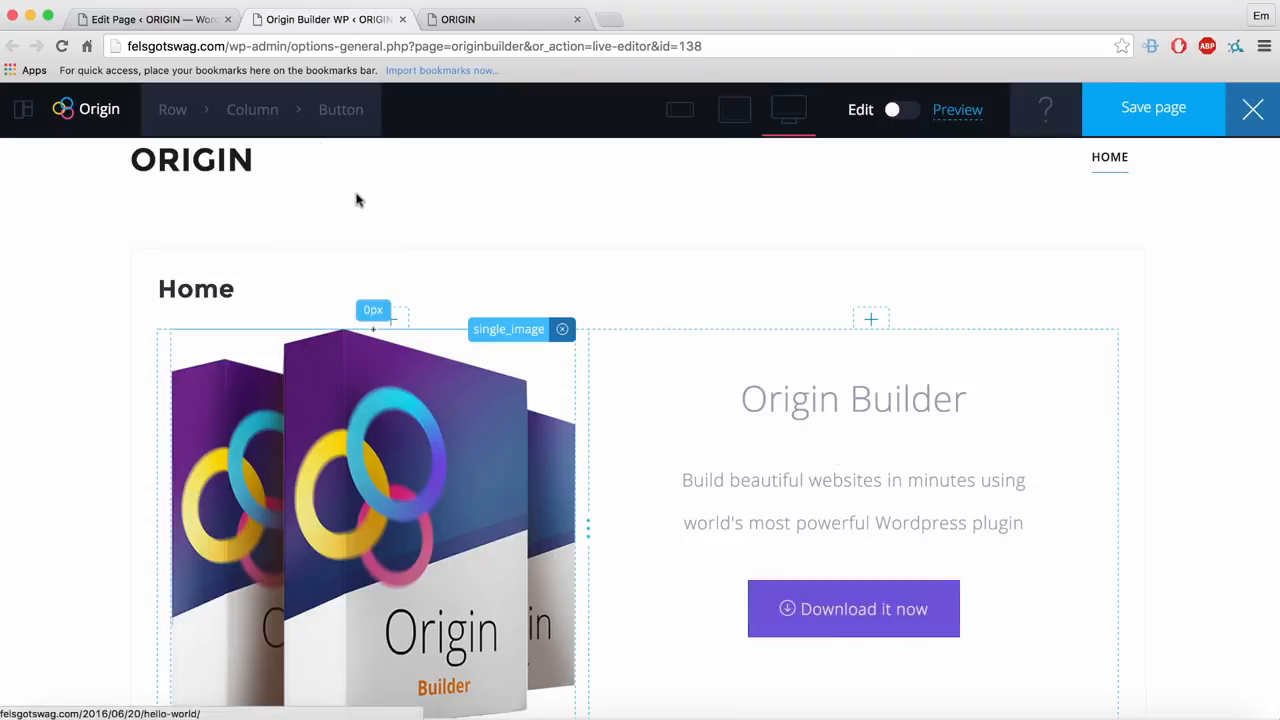
mouse_move(255, 116)
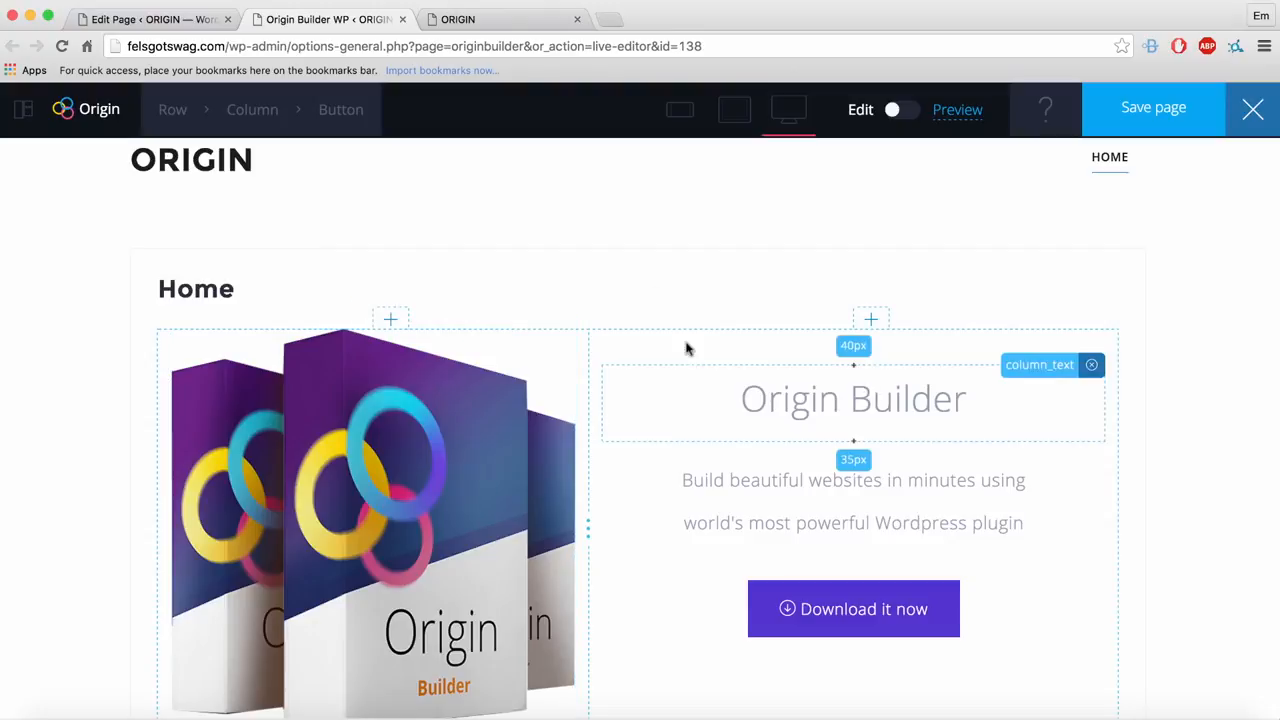
mouse_move(175, 125)
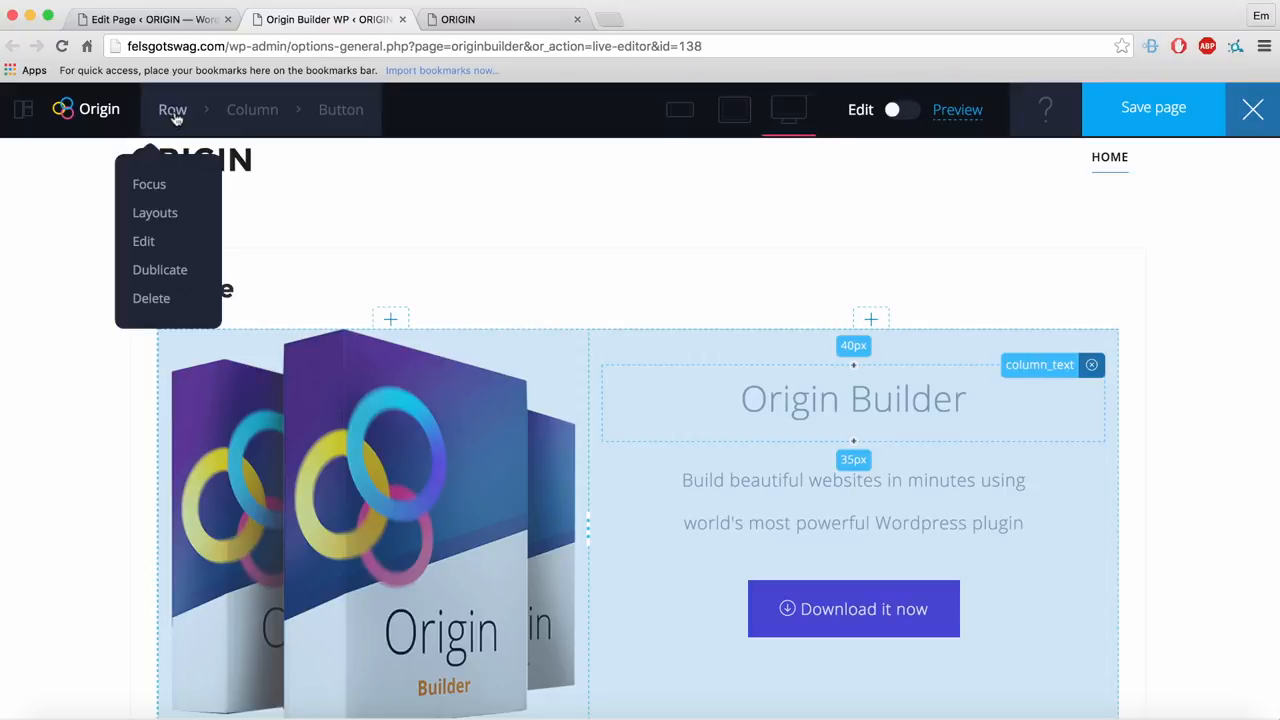
click(174, 116)
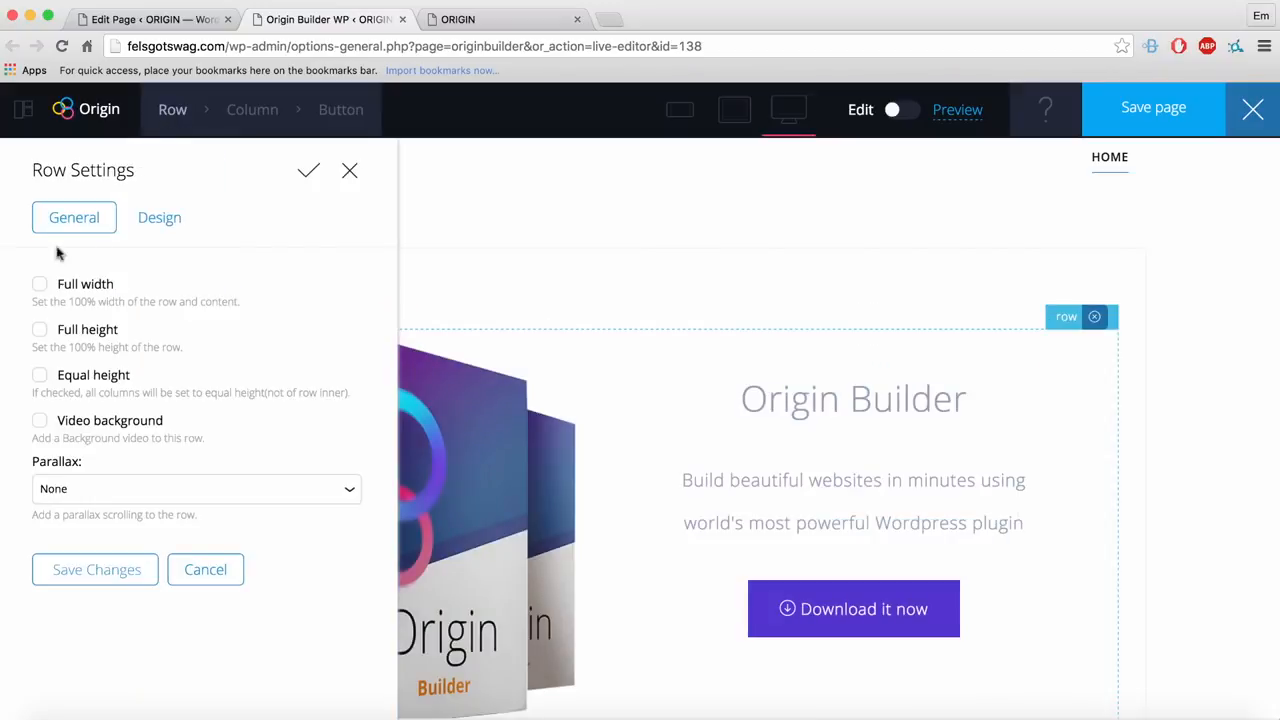
click(160, 218)
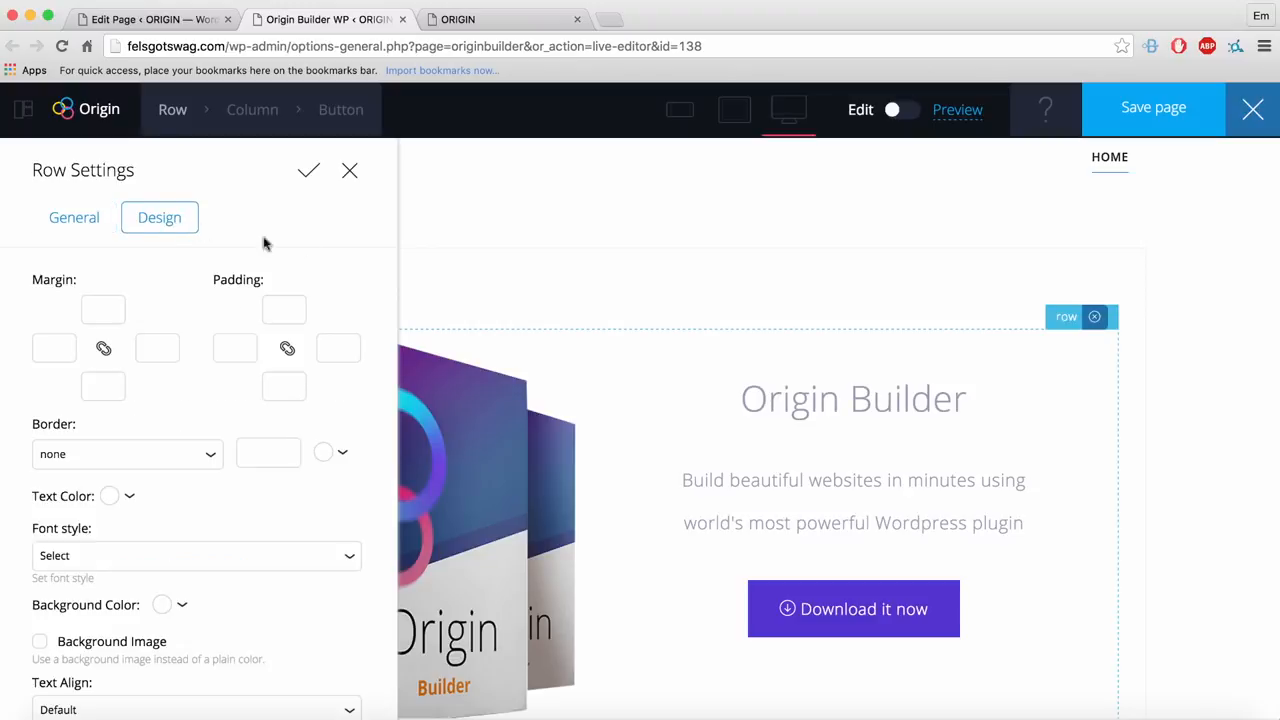
scroll(334, 251, down, 3)
scroll(334, 251, down, 1)
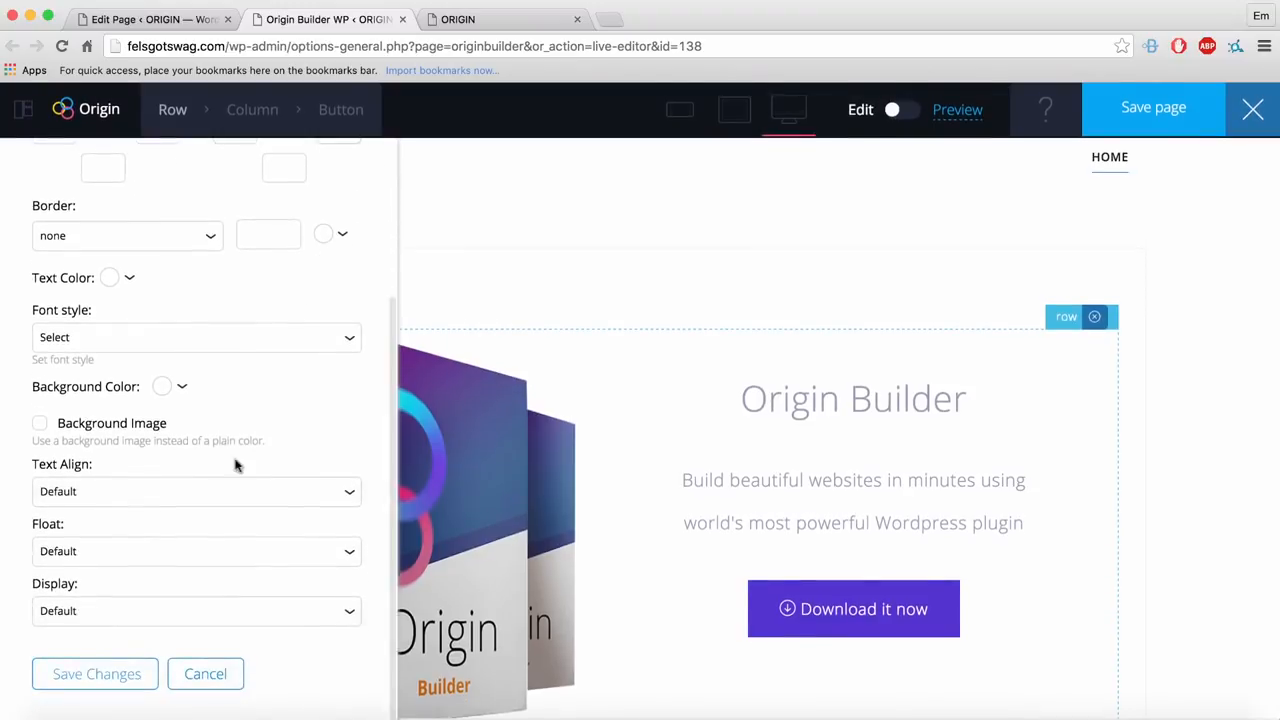
click(39, 426)
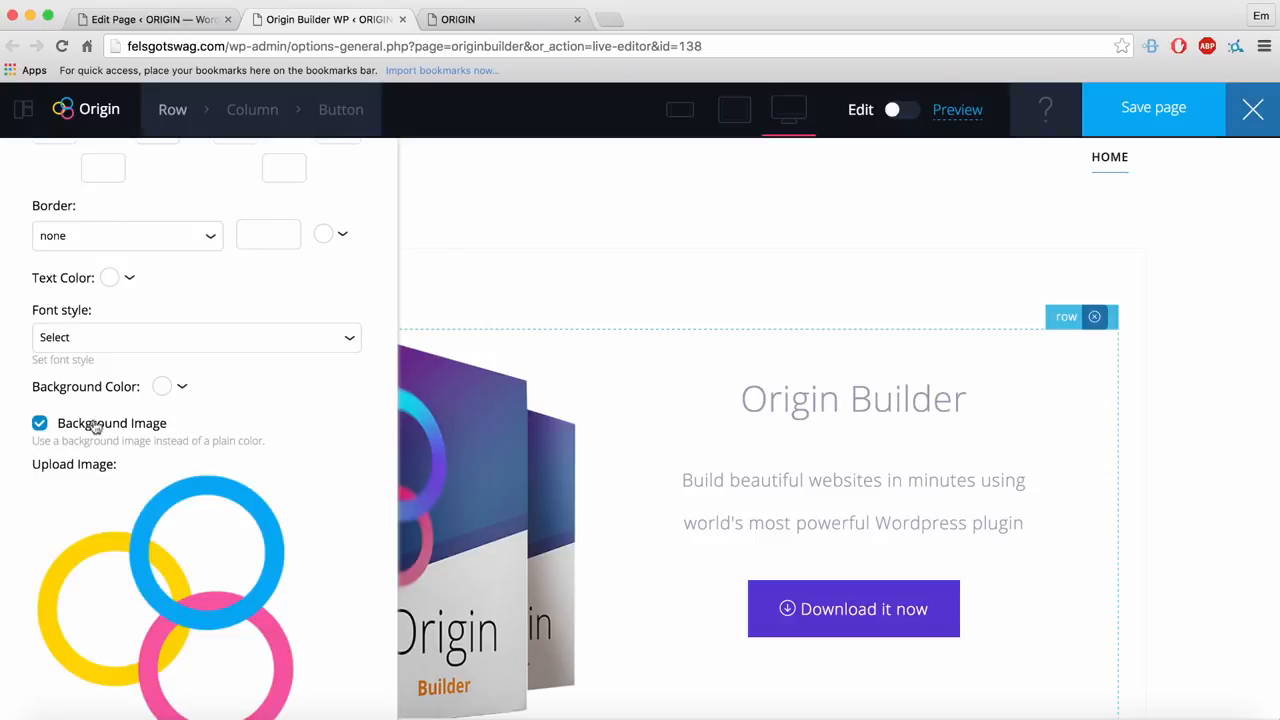
click(39, 423)
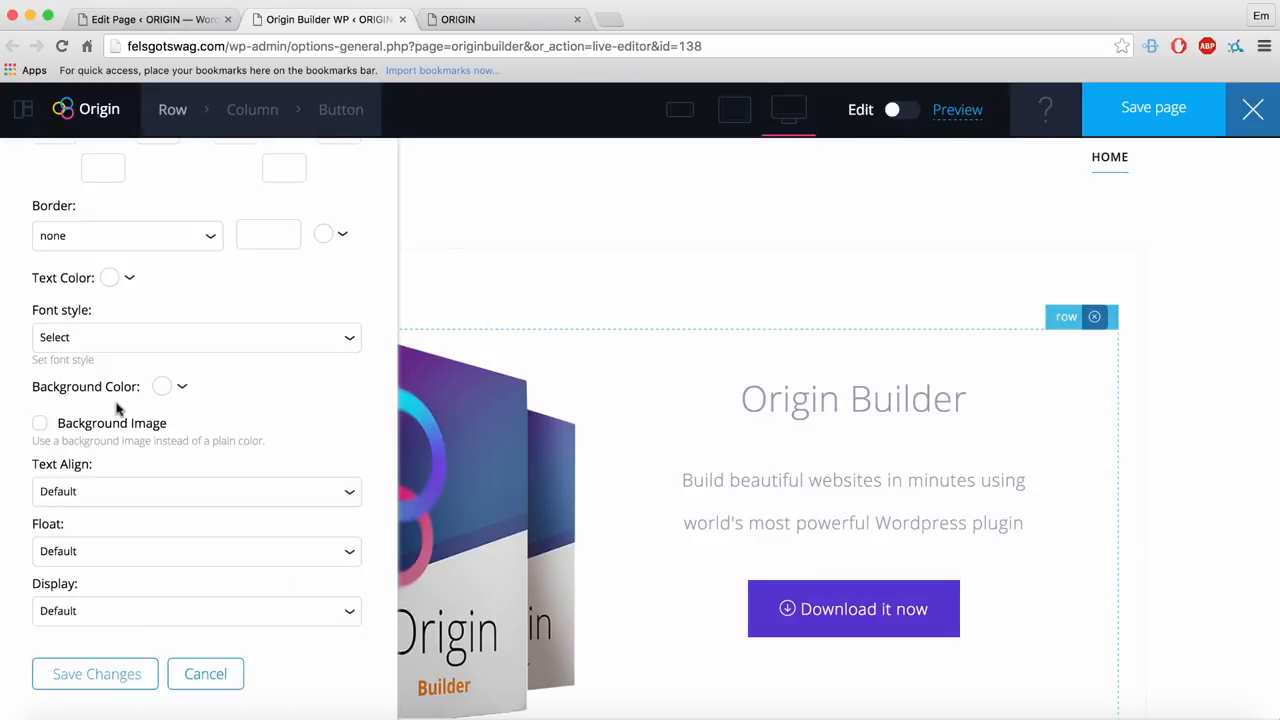
Step: Set the row's background color to a light green
click(162, 386)
click(256, 456)
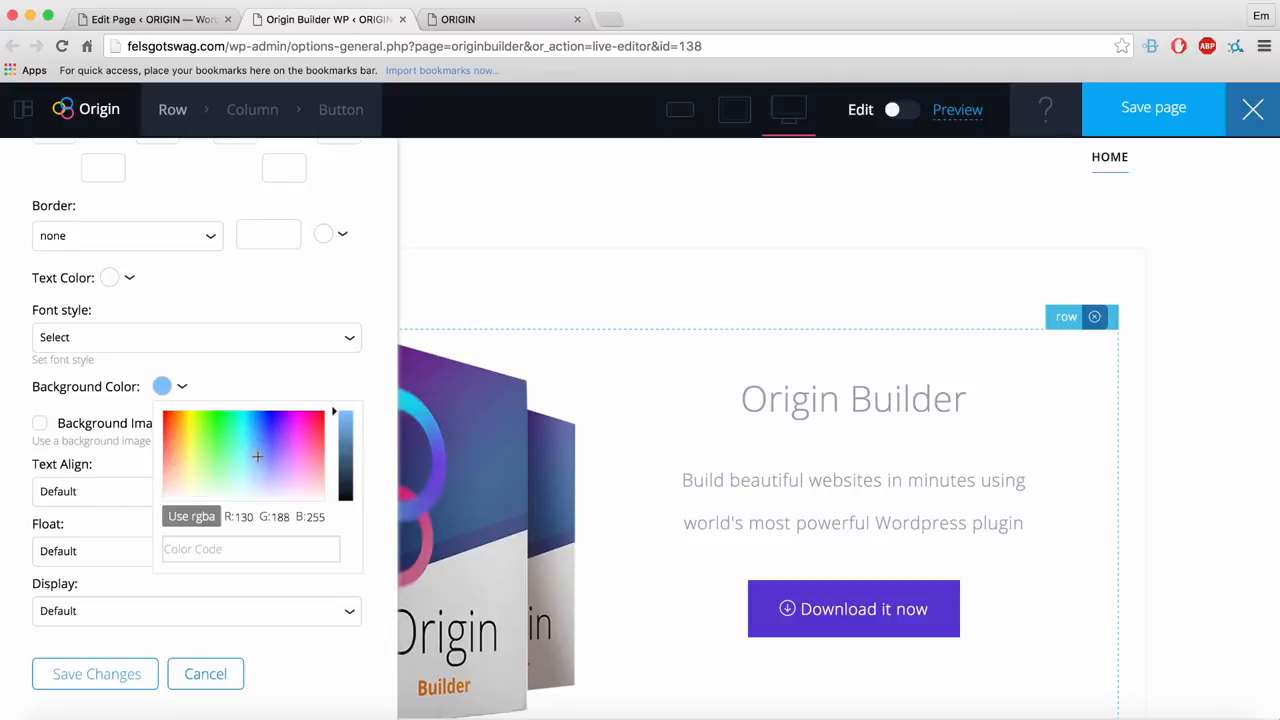
drag(257, 456, 209, 480)
click(338, 380)
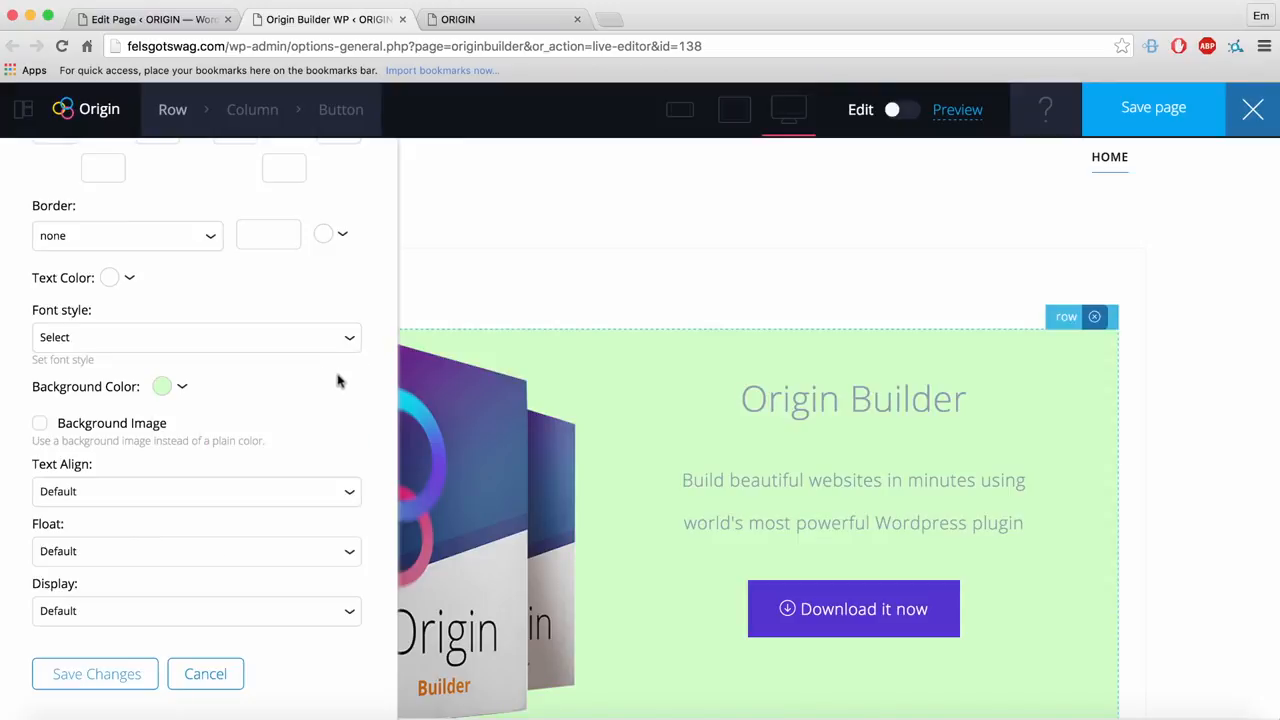
Step: Enable the row's background image and choose bg-8.jpg from the media library
click(41, 426)
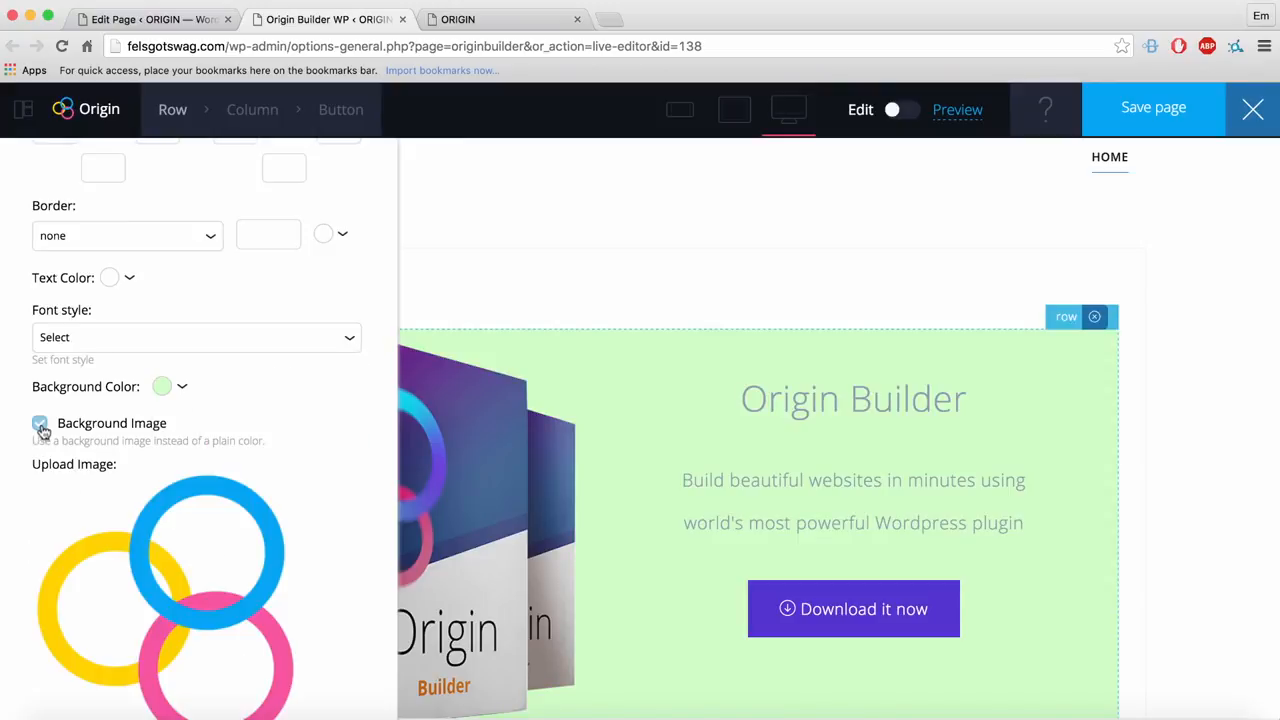
scroll(243, 460, down, 5)
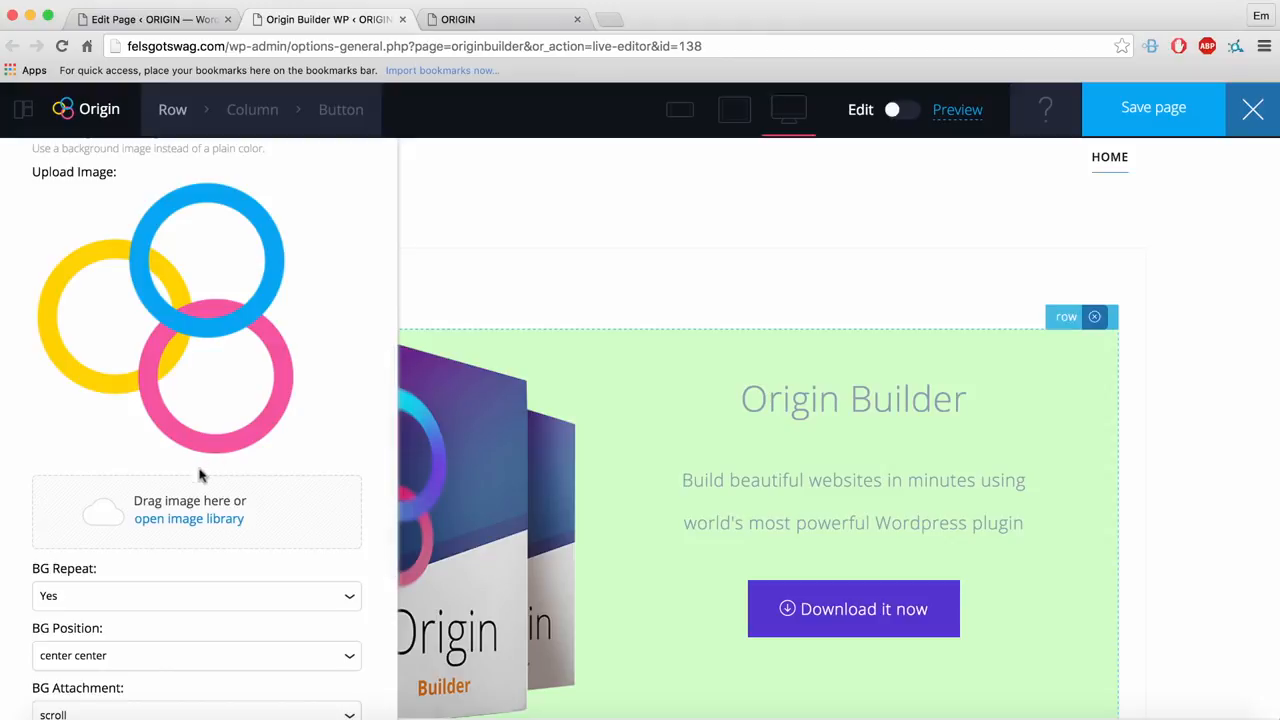
scroll(210, 450, up, 1)
click(222, 531)
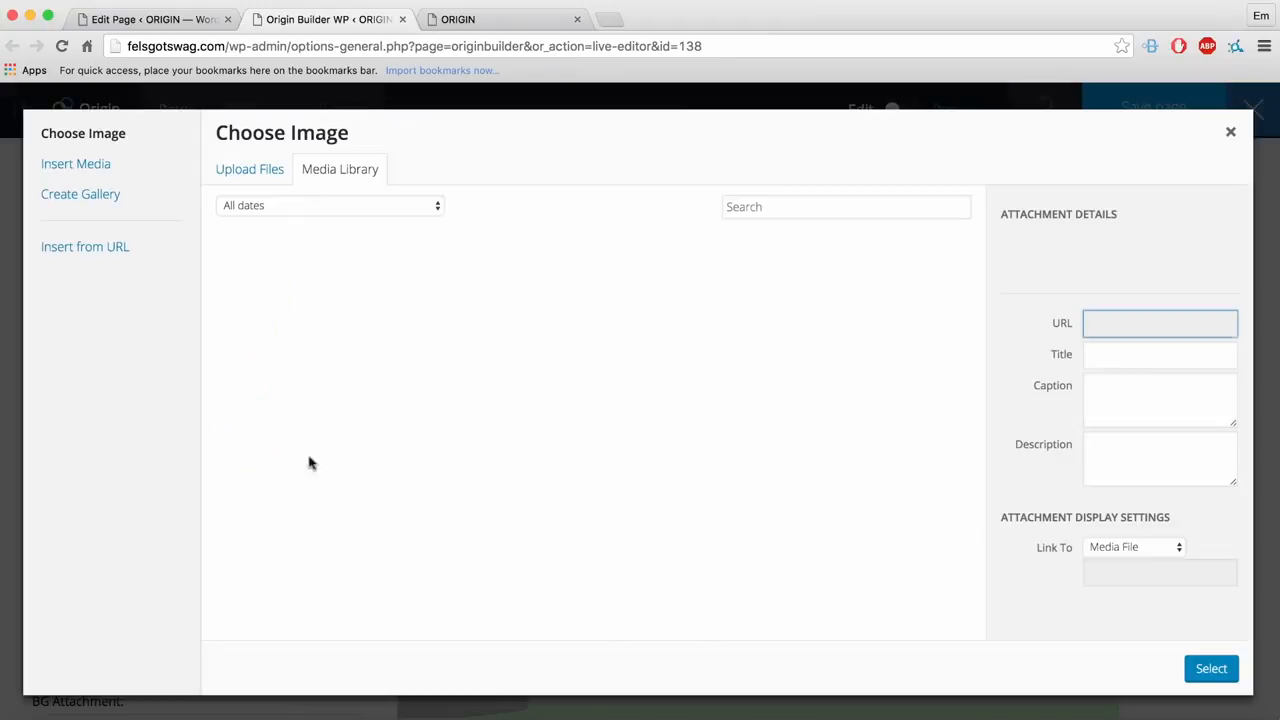
scroll(606, 425, down, 5)
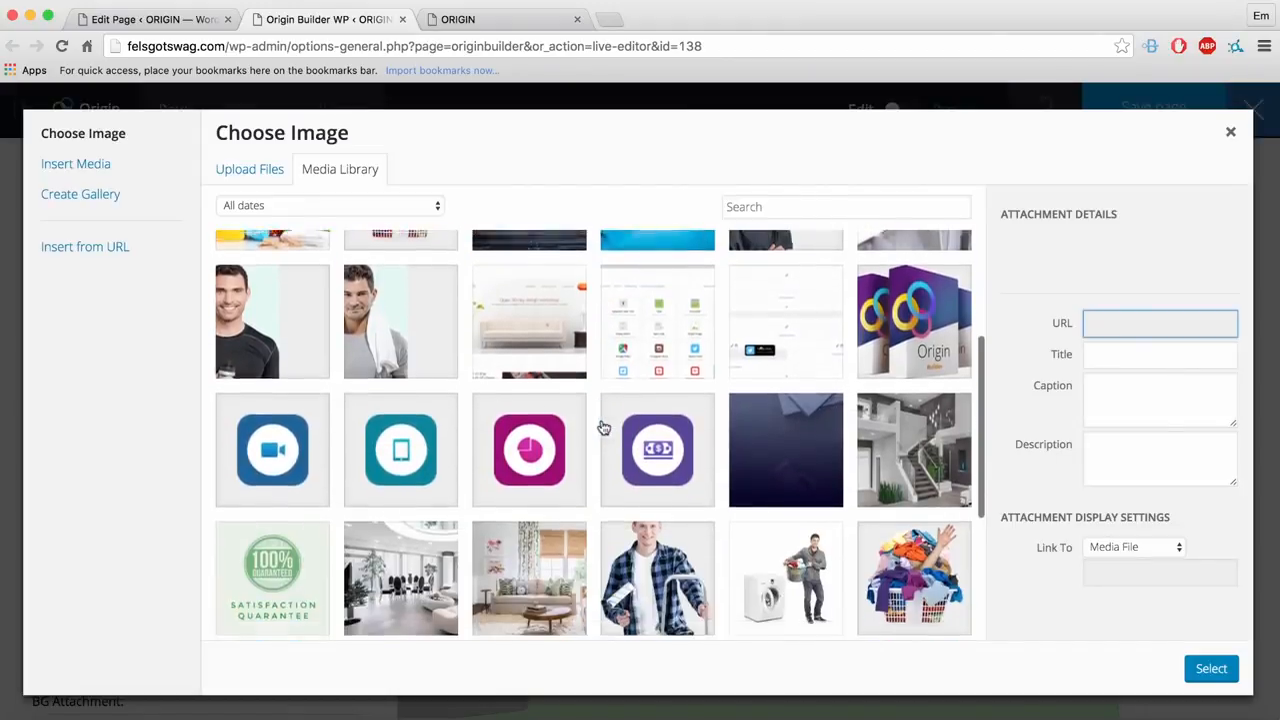
click(772, 410)
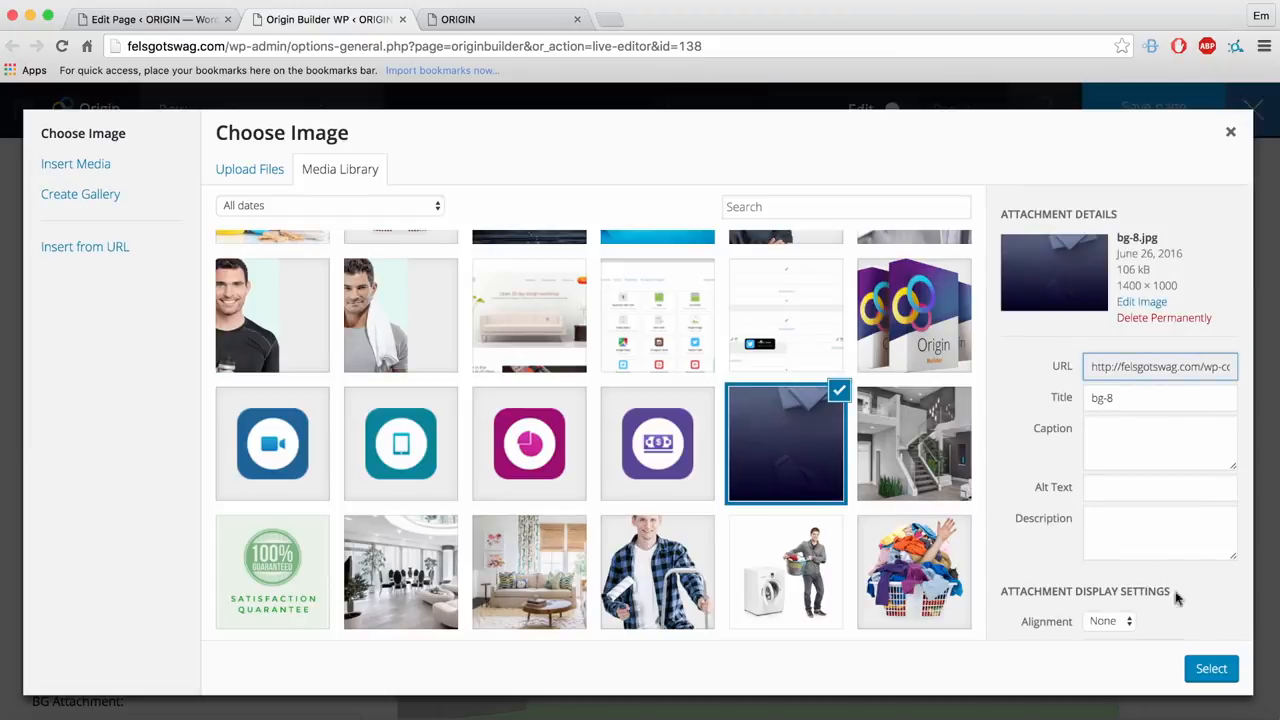
click(1210, 669)
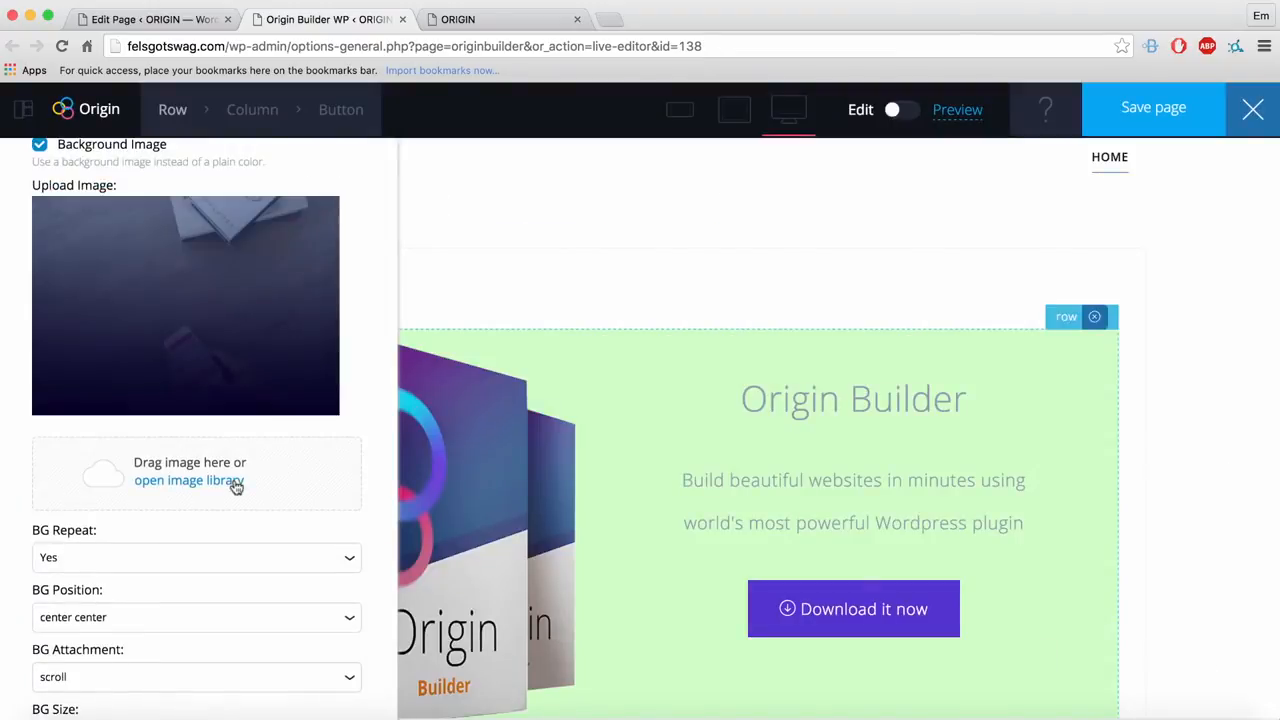
Step: Set the row's background repeat to No Repeat
scroll(236, 486, down, 3)
click(70, 436)
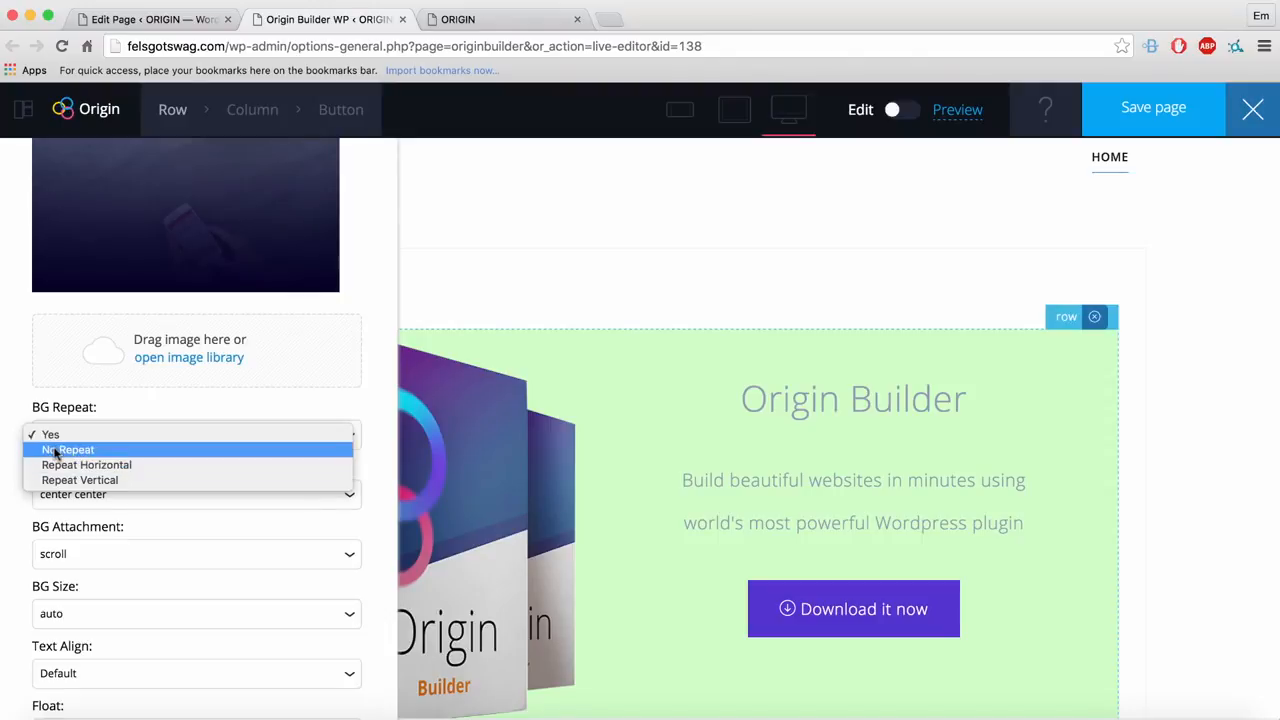
click(72, 450)
click(100, 376)
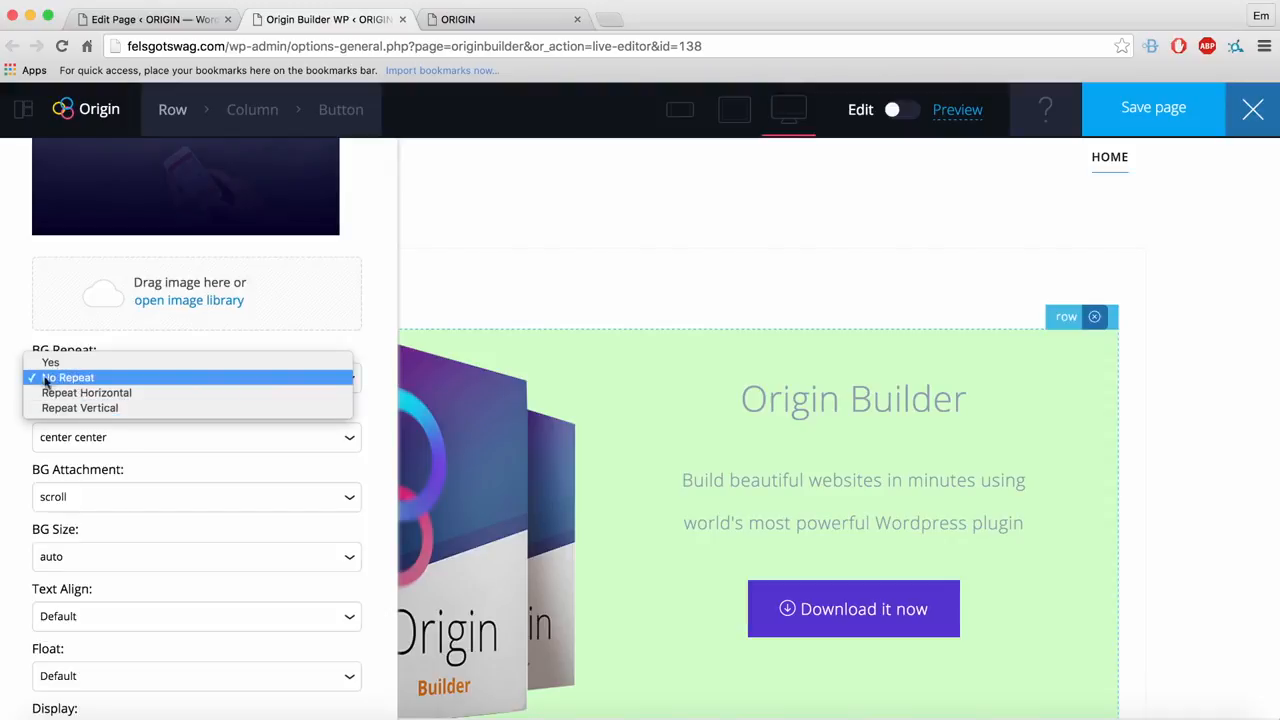
click(6, 362)
Step: Try the fixed background attachment for the row, and set it back to scroll
scroll(95, 392, down, 2)
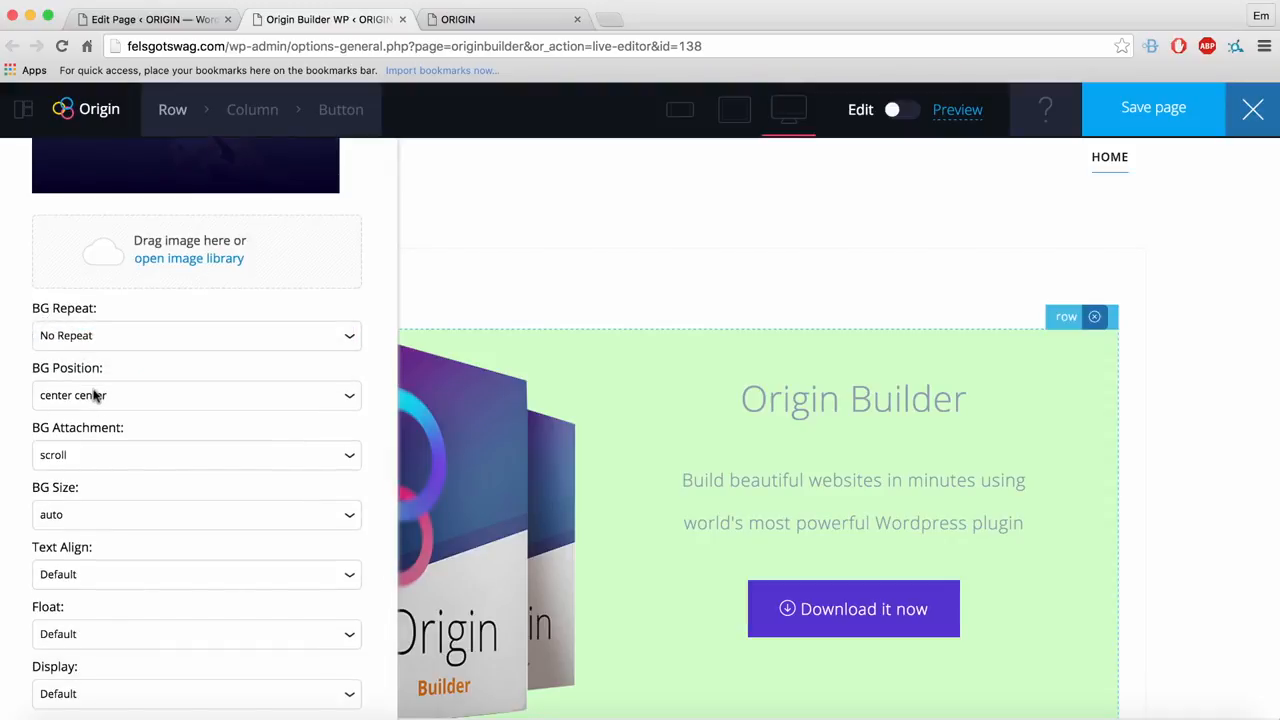
scroll(97, 452, down, 1)
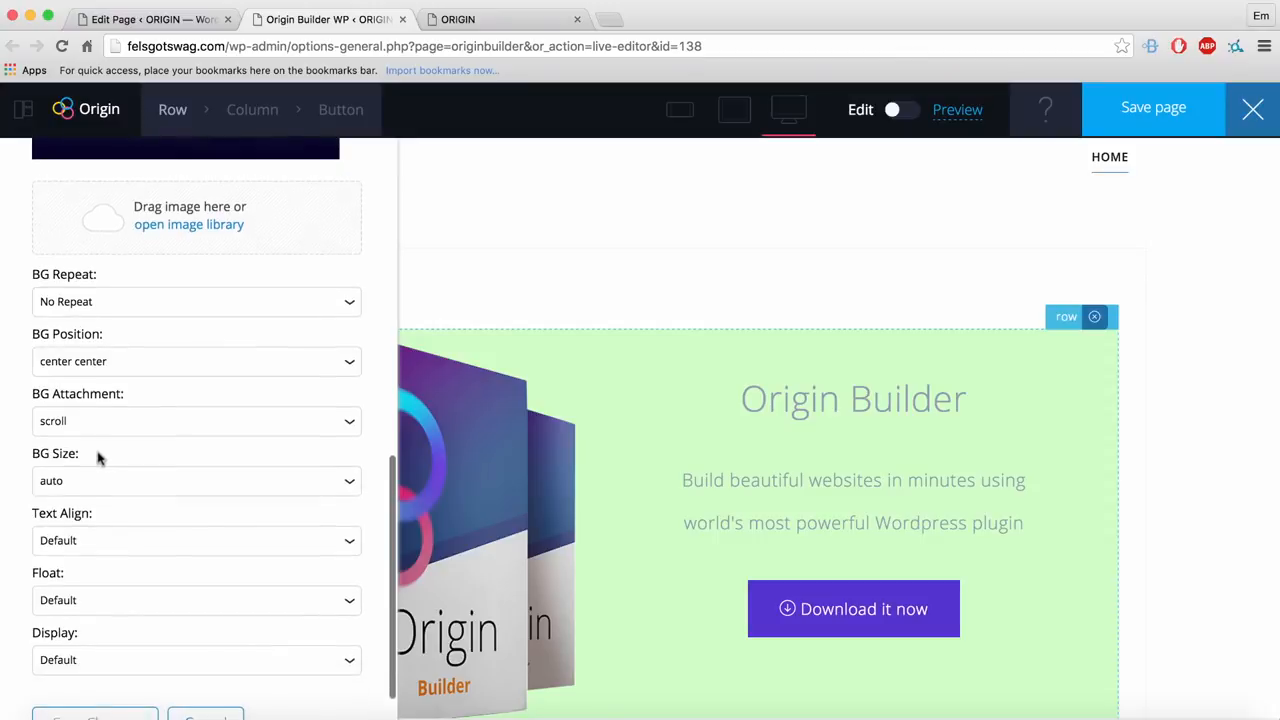
click(66, 421)
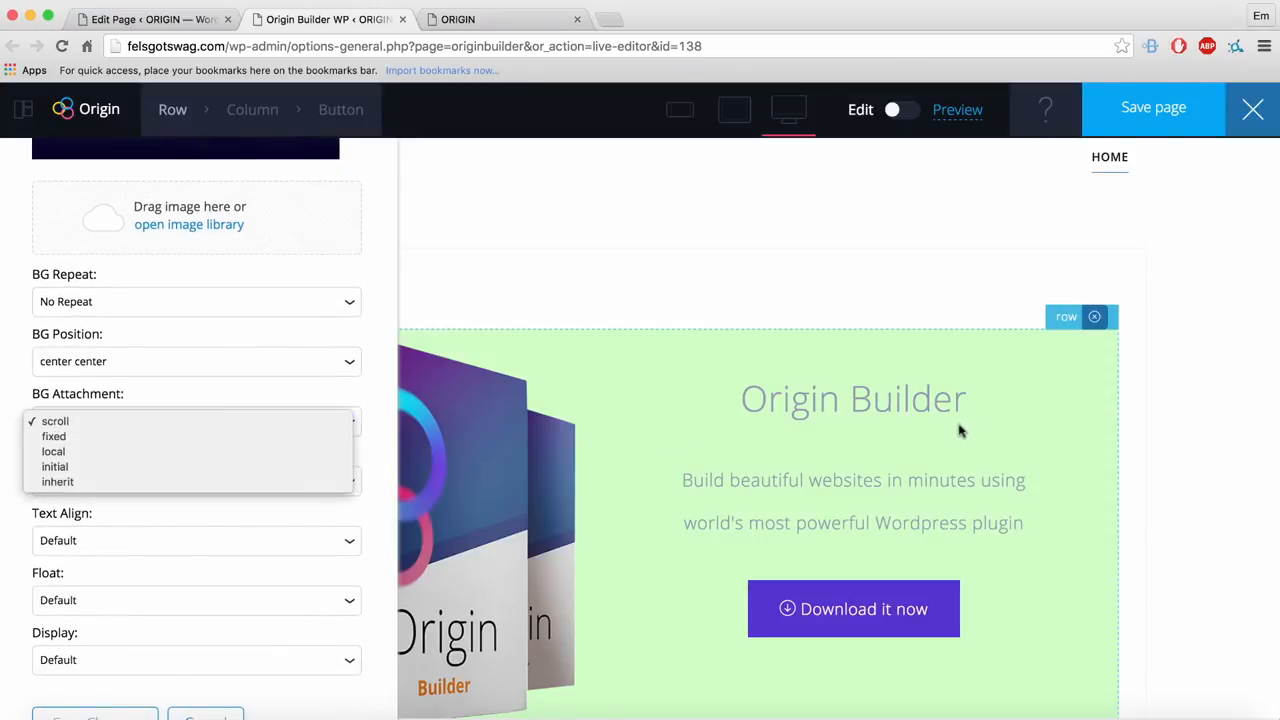
click(381, 419)
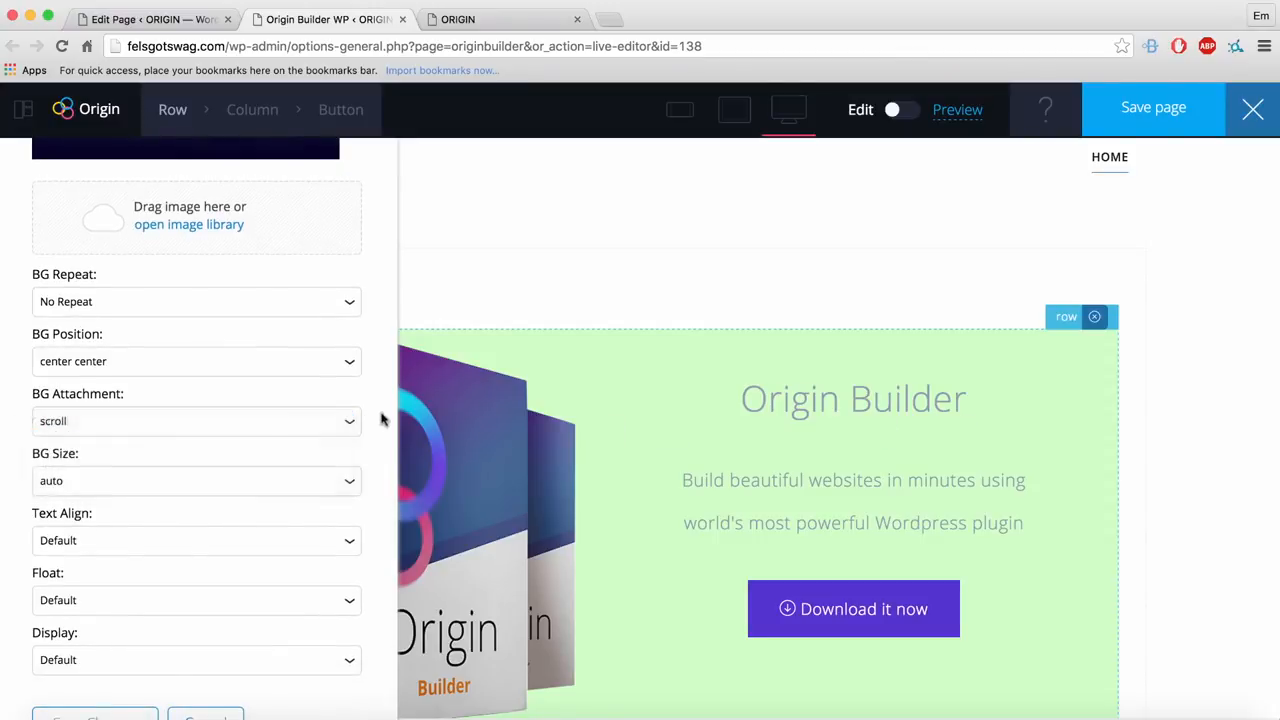
click(110, 425)
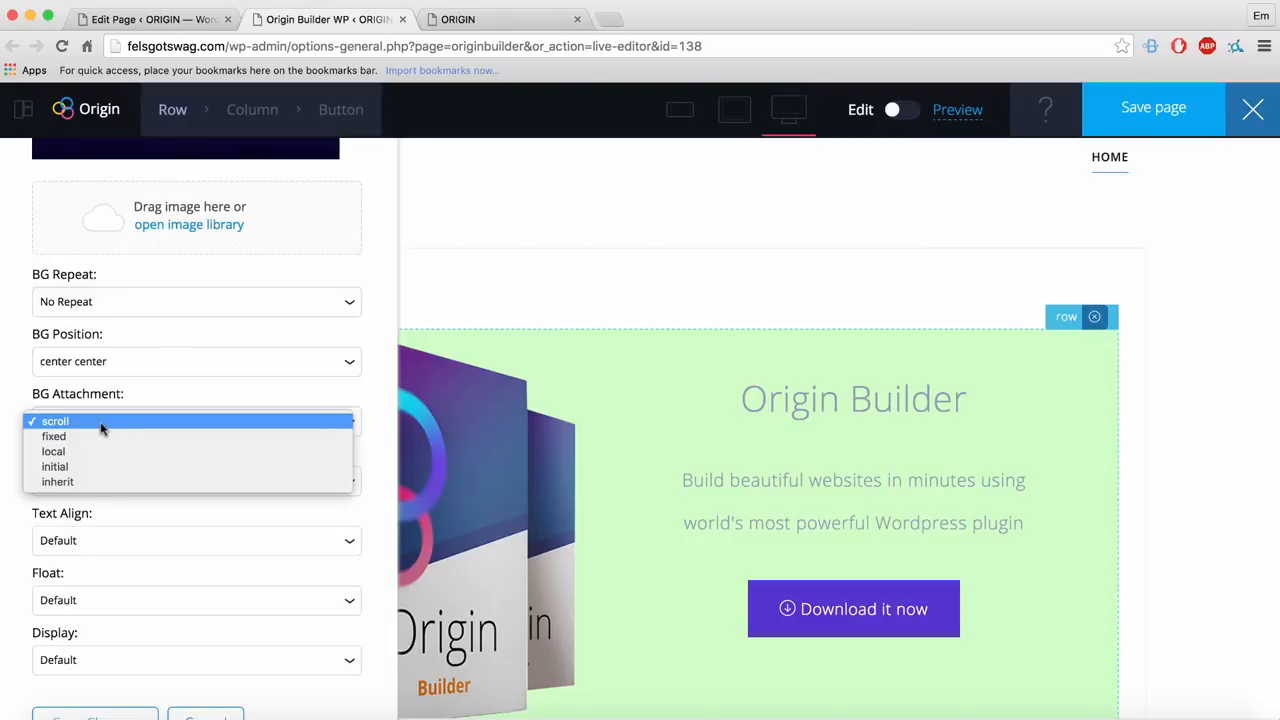
click(83, 437)
scroll(863, 409, down, 5)
scroll(863, 411, up, 5)
scroll(863, 409, down, 3)
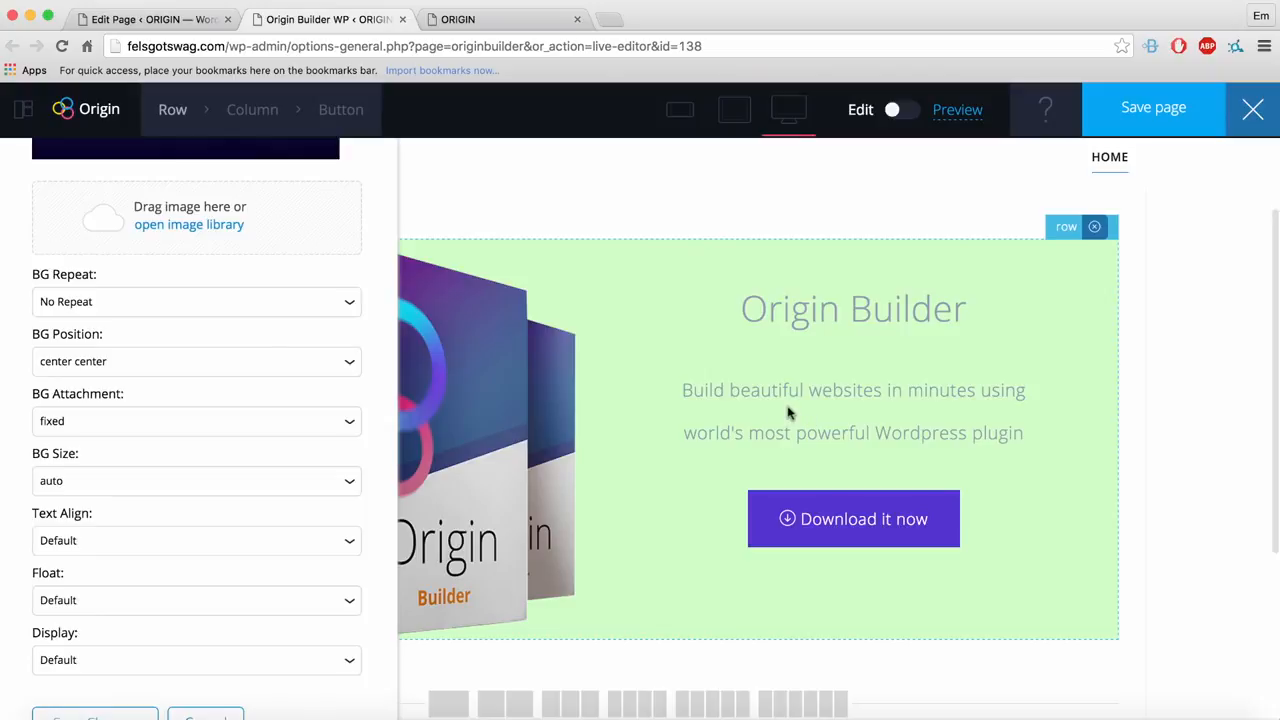
click(147, 420)
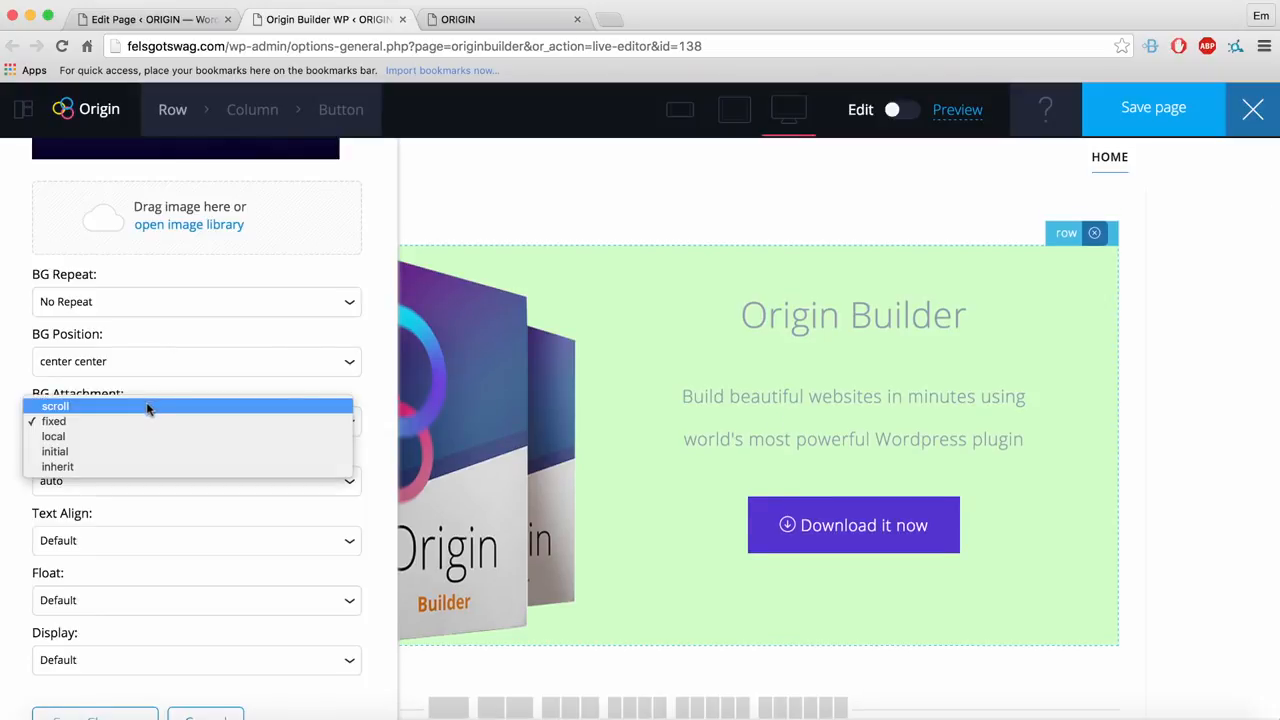
click(147, 408)
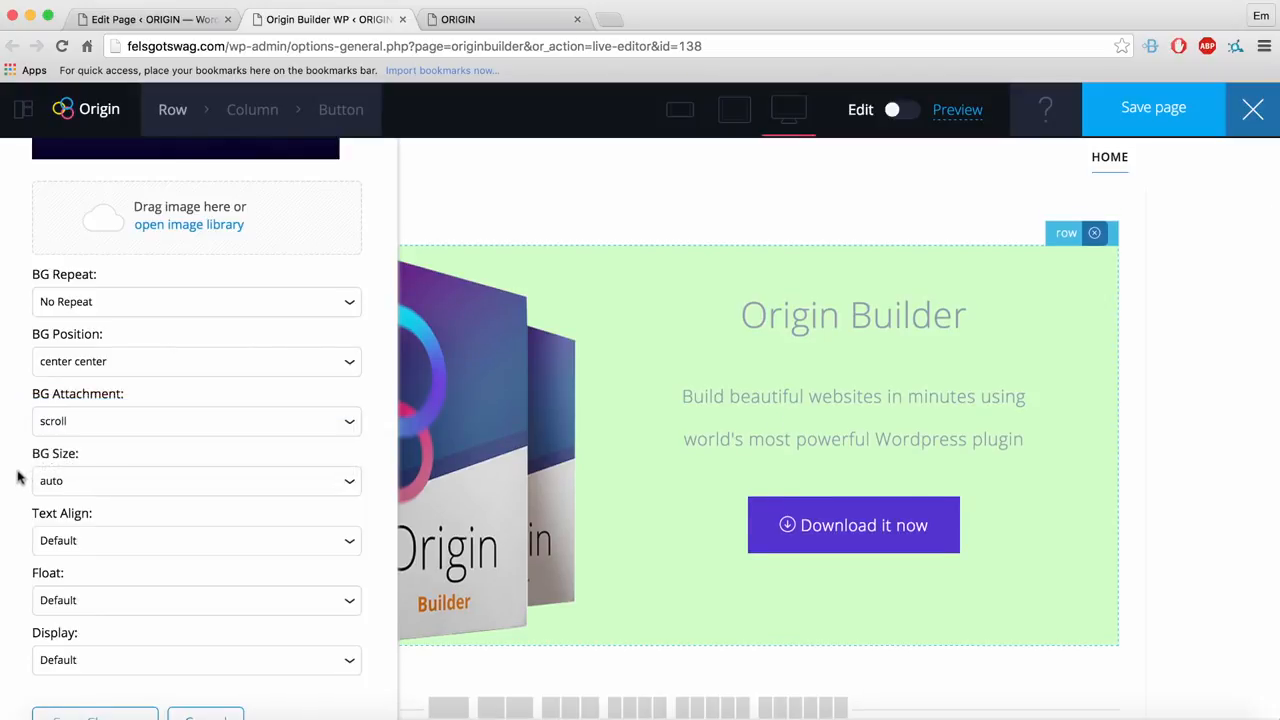
Step: Set the row's background size to cover and save the row settings
scroll(22, 480, down, 2)
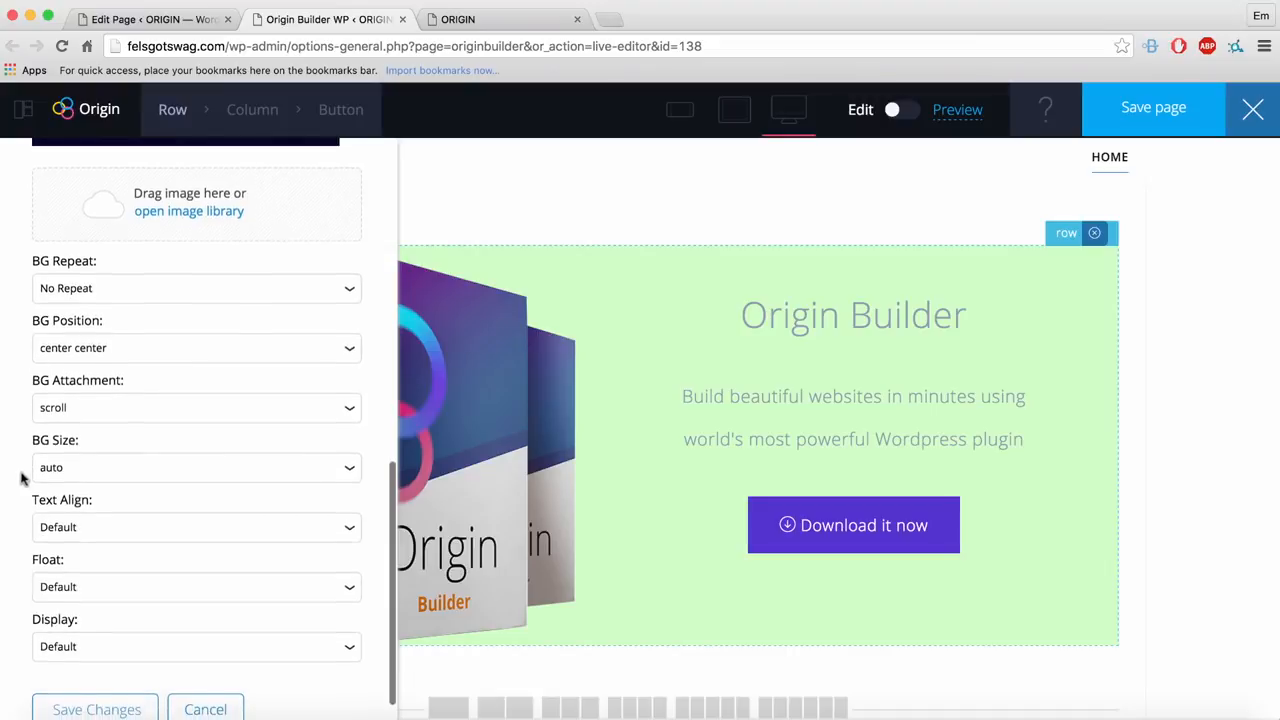
click(87, 442)
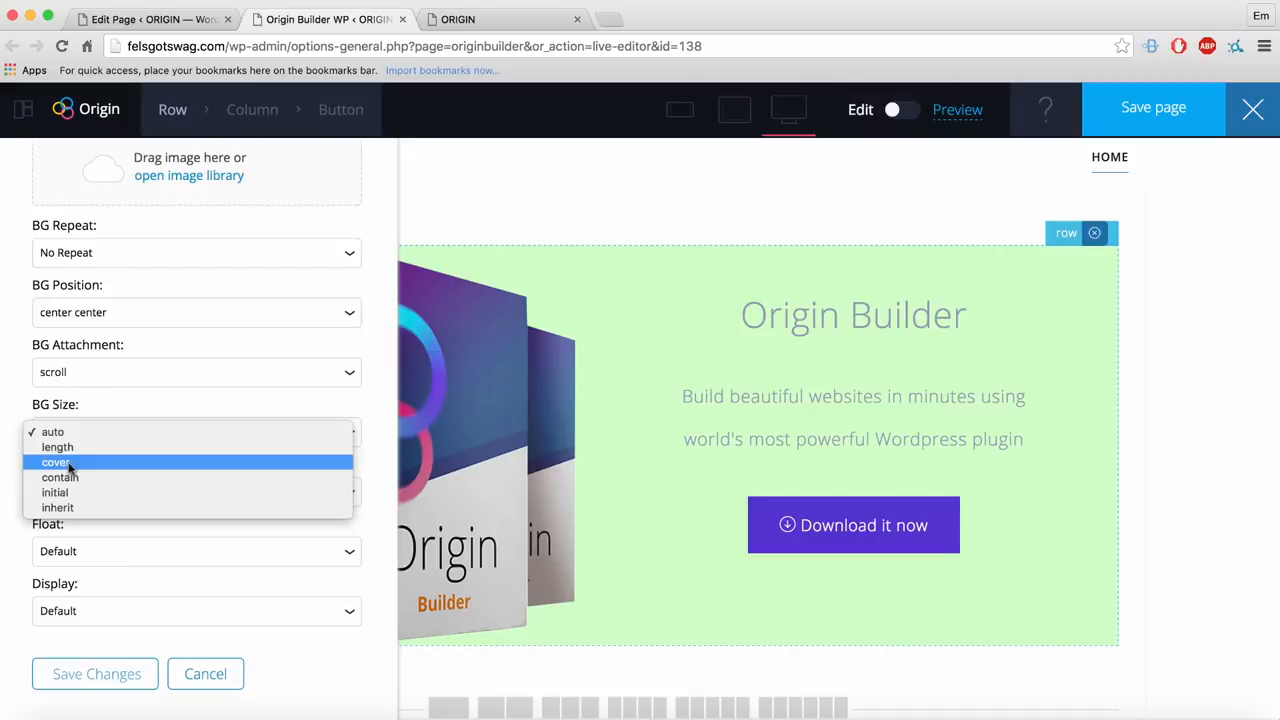
click(67, 465)
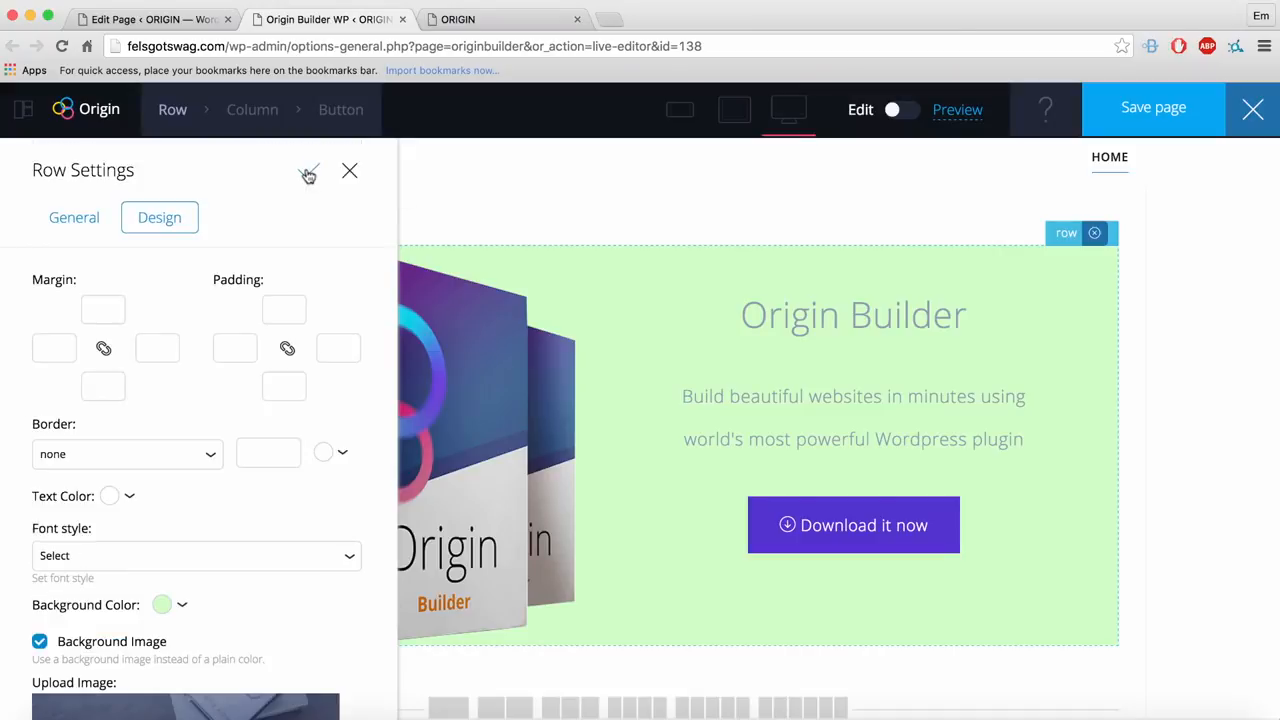
click(309, 175)
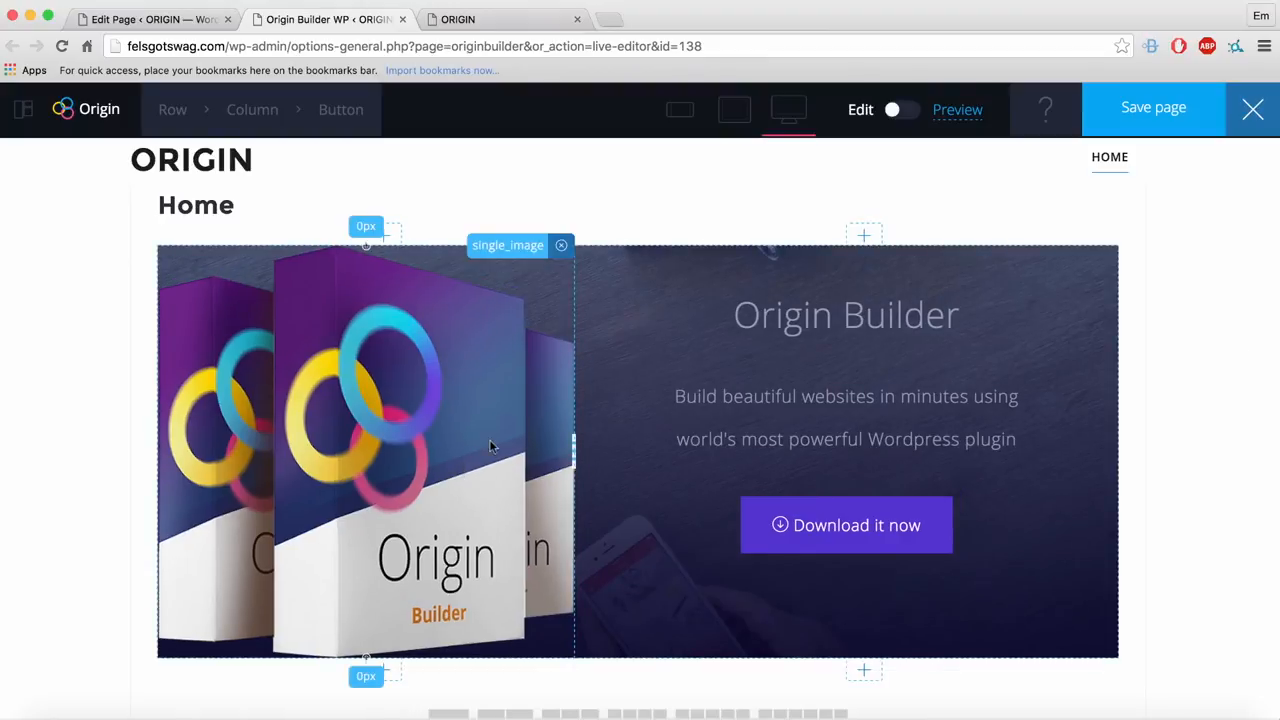
Step: Give the Origin box image a bottom margin of 45px, a left margin of 40px and a top margin of 40px
scroll(367, 661, up, 1)
drag(367, 661, 367, 708)
click(328, 412)
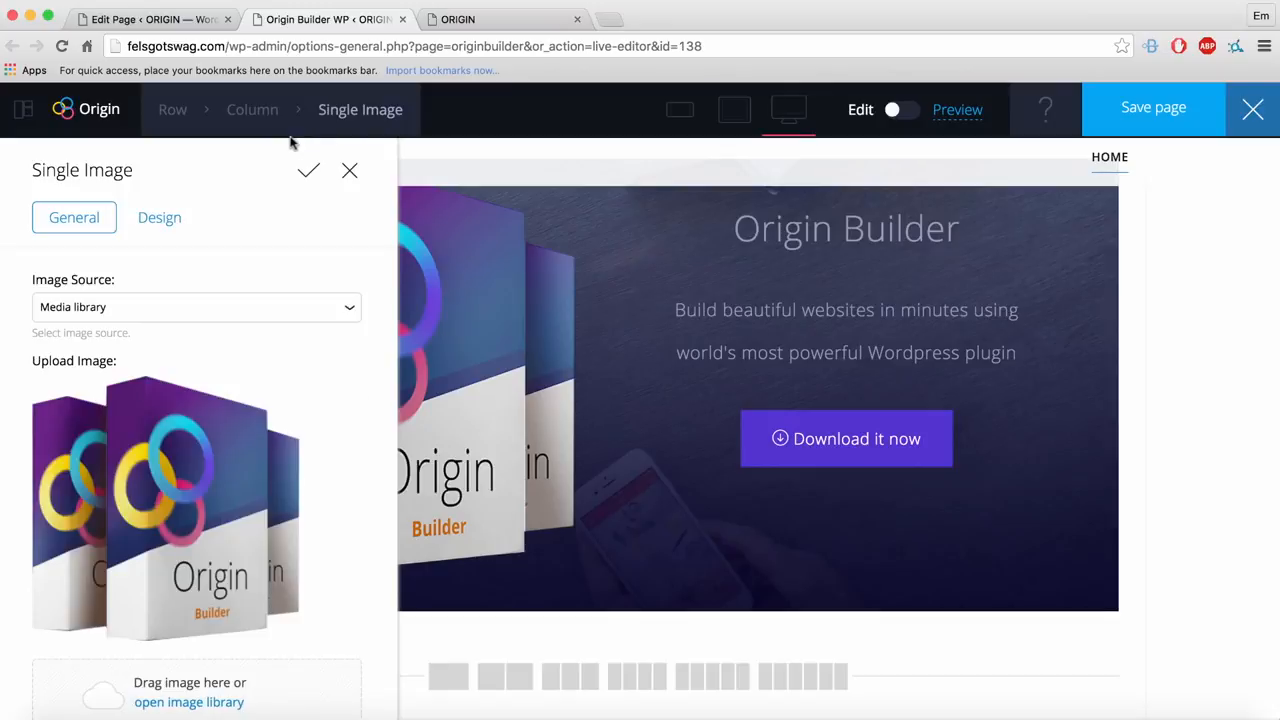
click(153, 224)
drag(222, 164, 1030, 180)
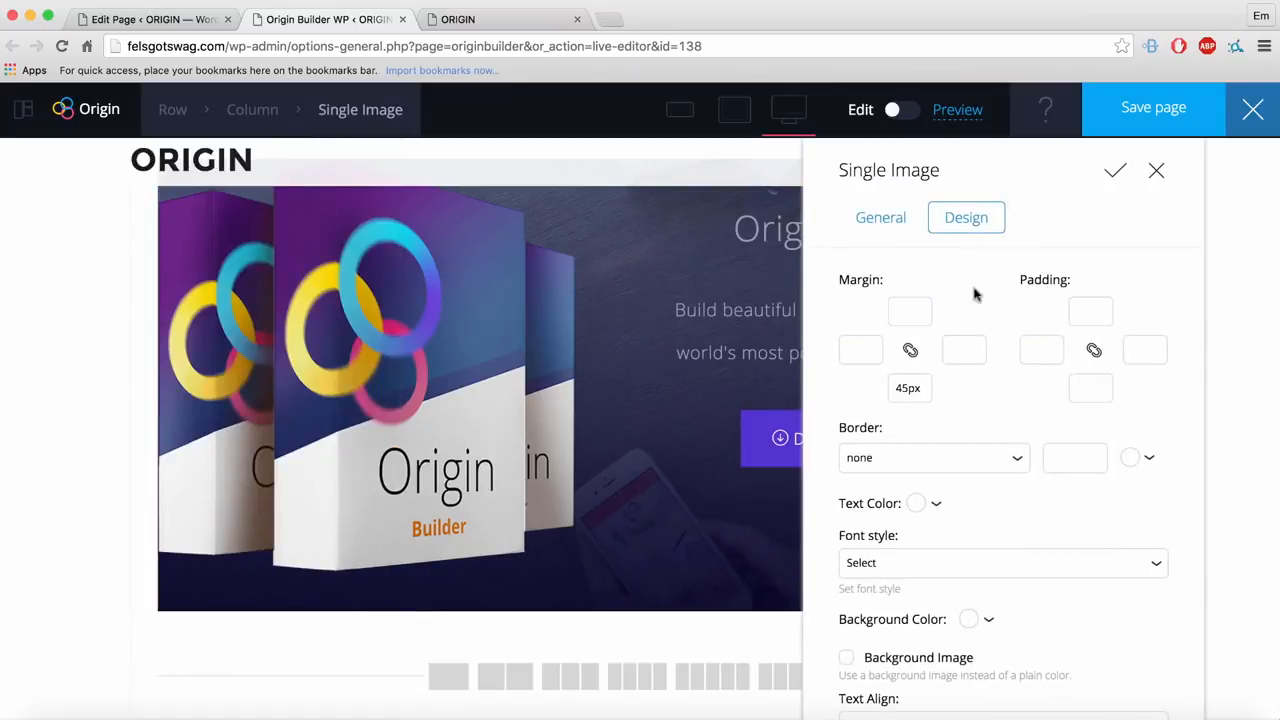
click(861, 345)
text(40)
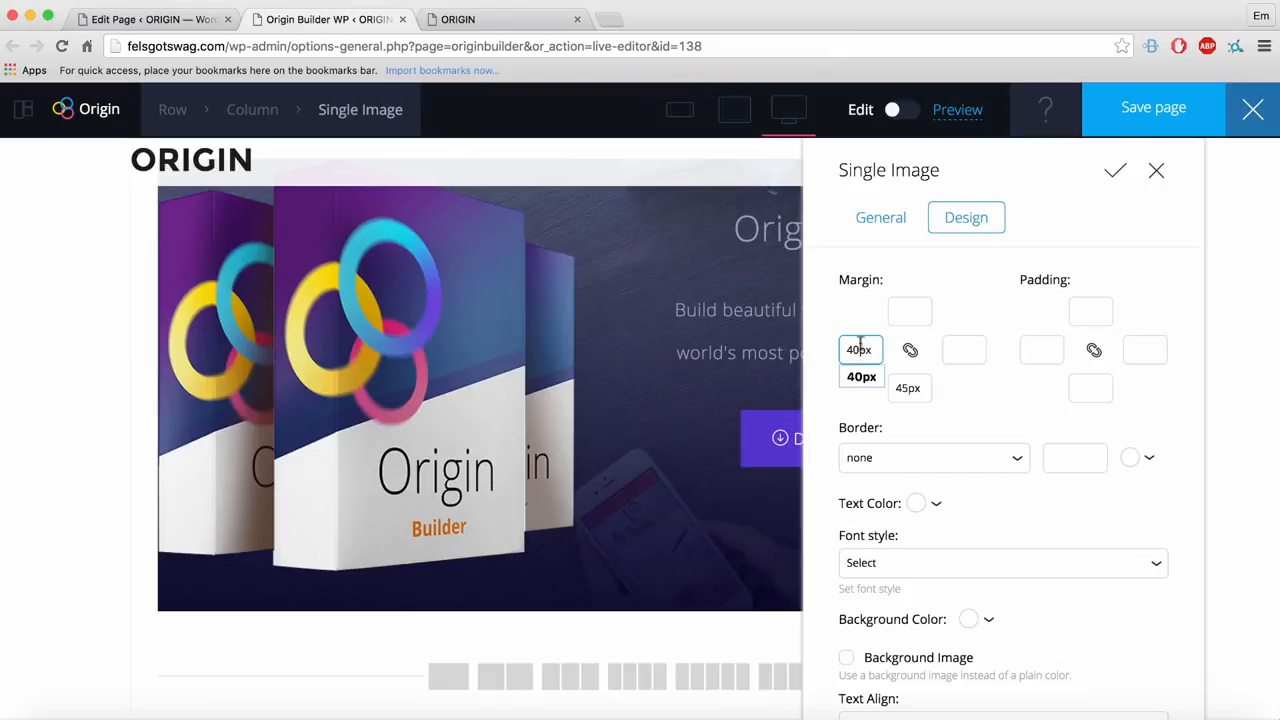
click(852, 317)
scroll(444, 411, up, 2)
click(910, 312)
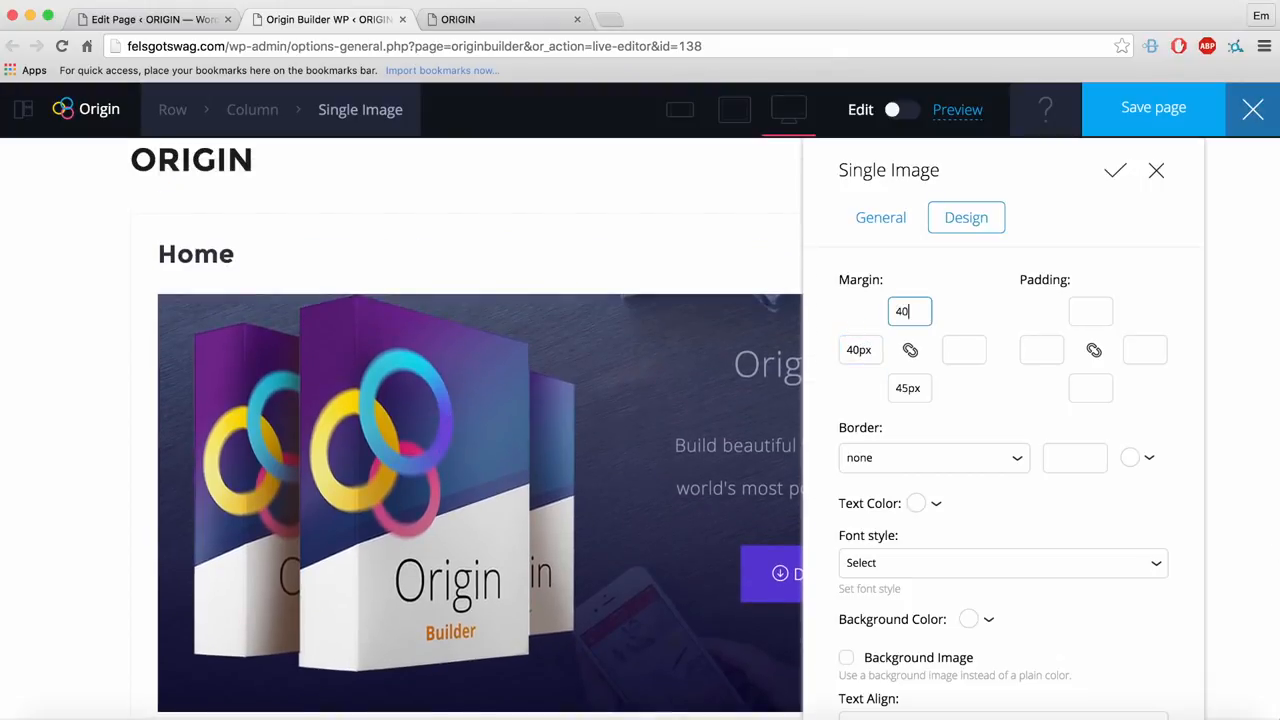
scroll(545, 386, down, 3)
click(545, 386)
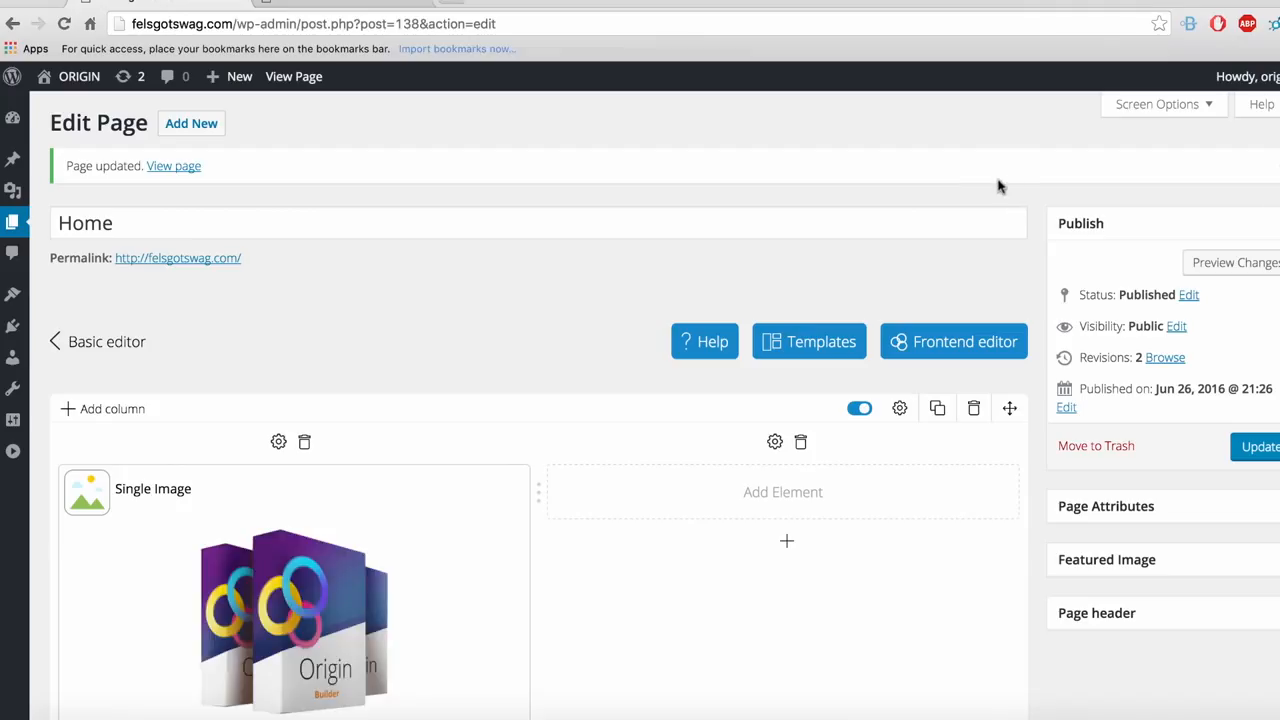
click(945, 354)
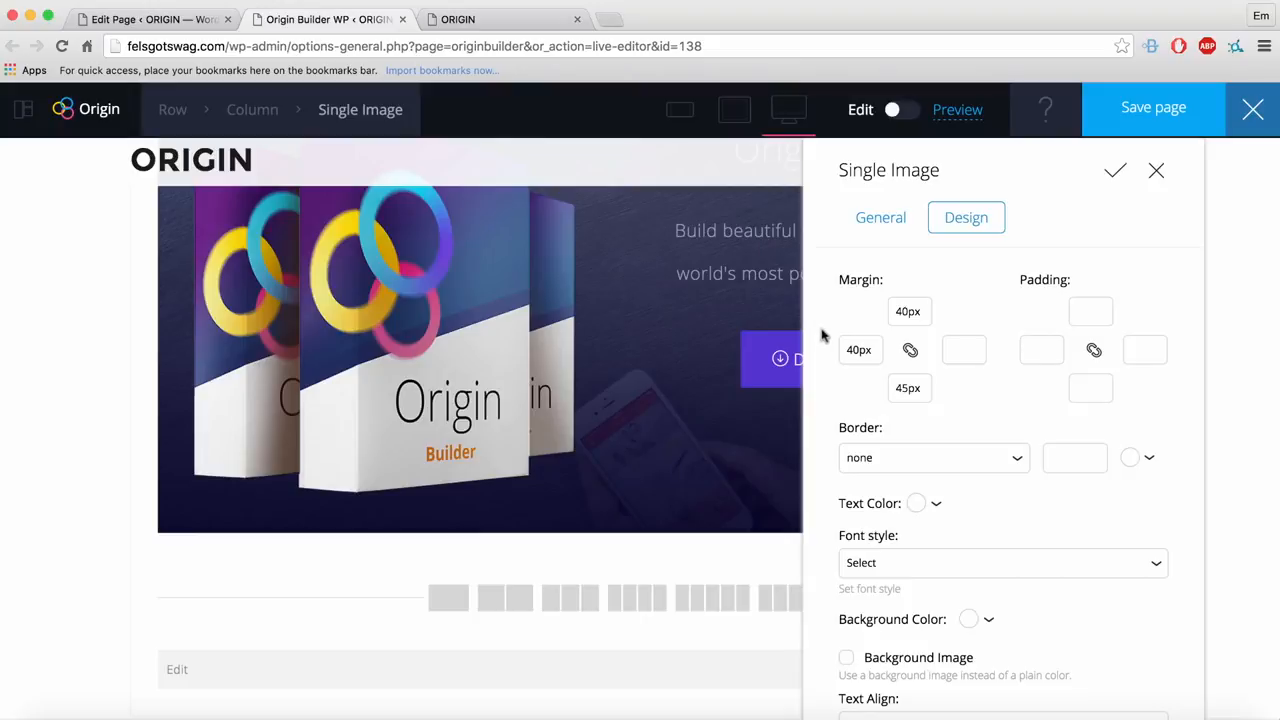
Step: Link the box image's four margins together and set them all to 30px
click(912, 352)
double_click(923, 314)
text(30)
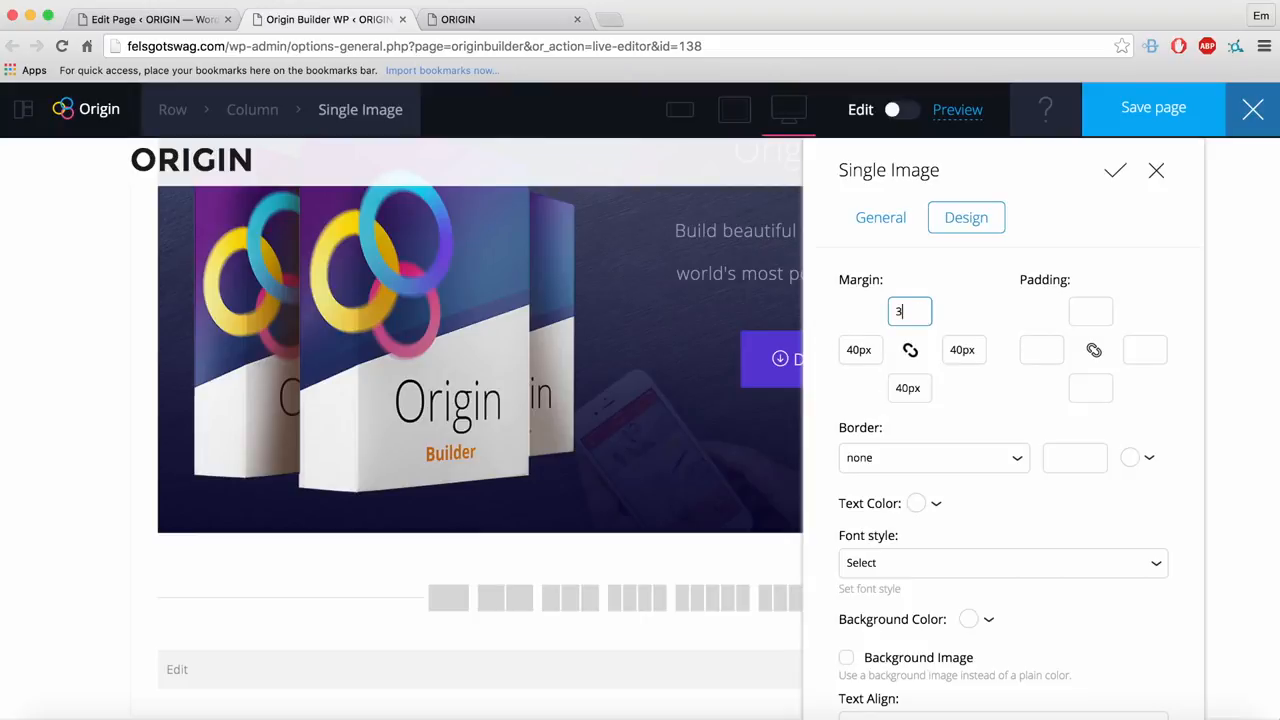
click(988, 310)
scroll(346, 426, up, 4)
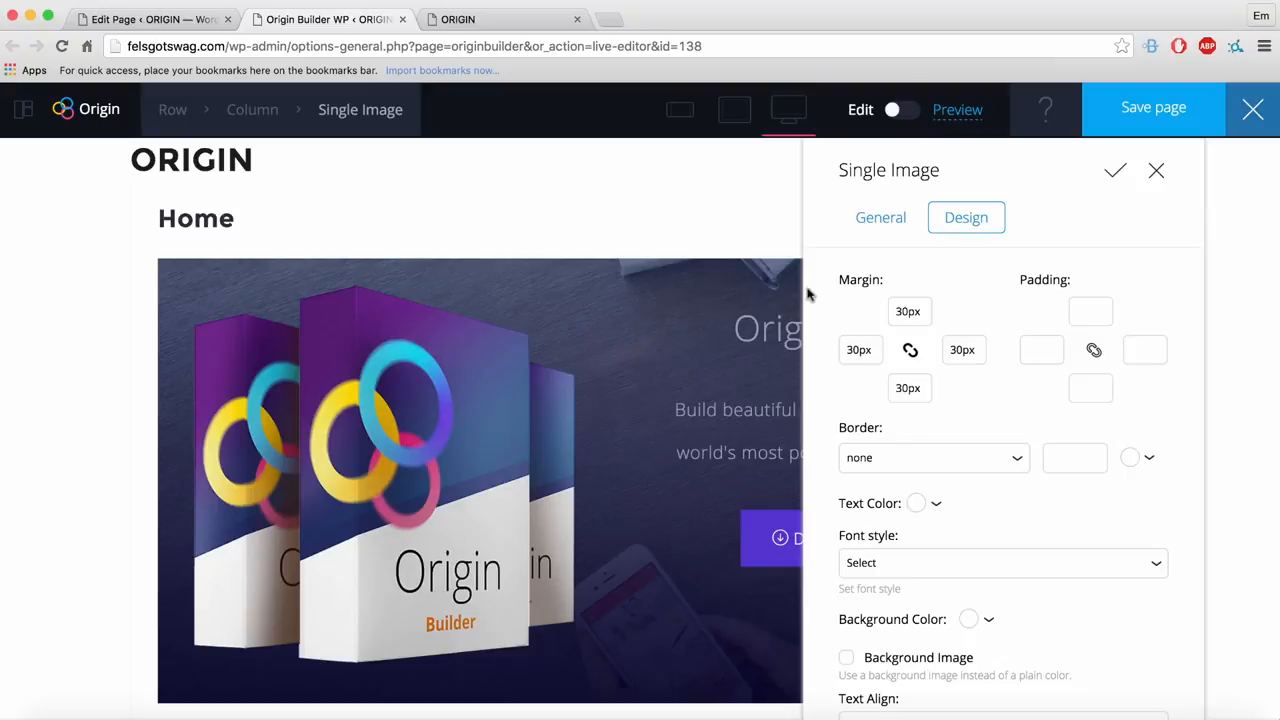
Step: Apply linked margins of 40px to the box image and make its column slightly narrower
double_click(905, 310)
text(4)
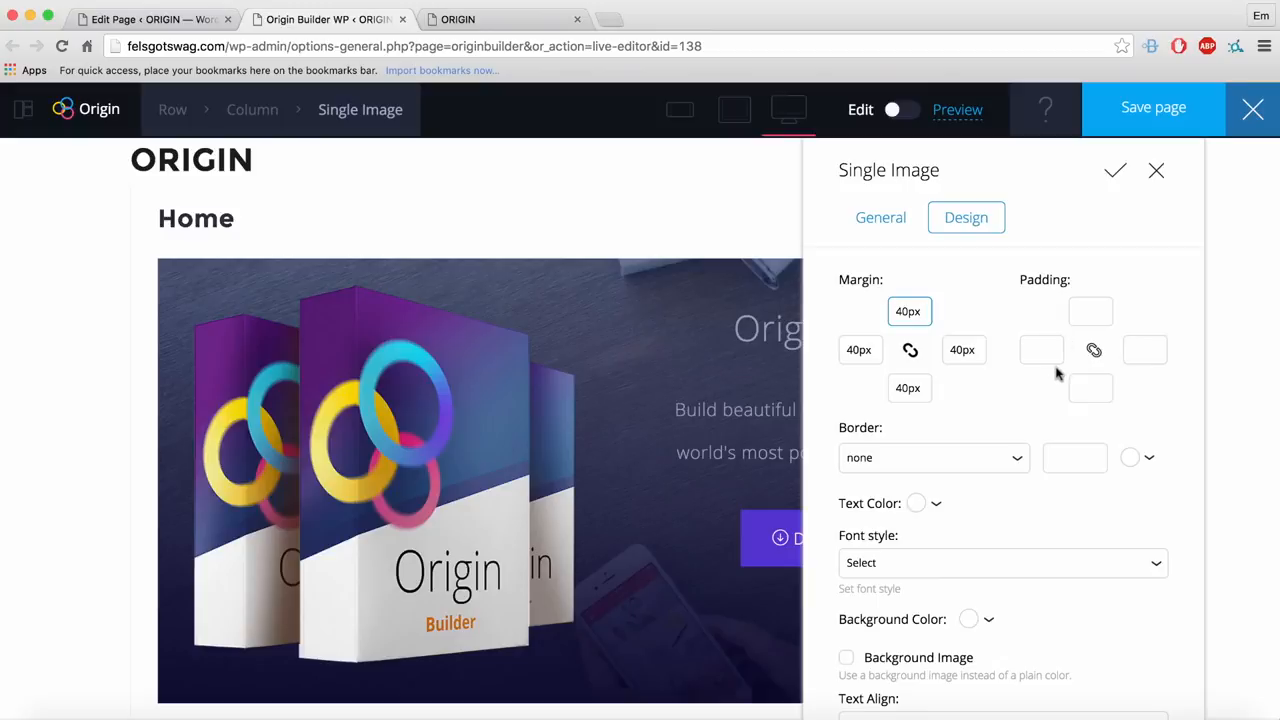
click(1117, 171)
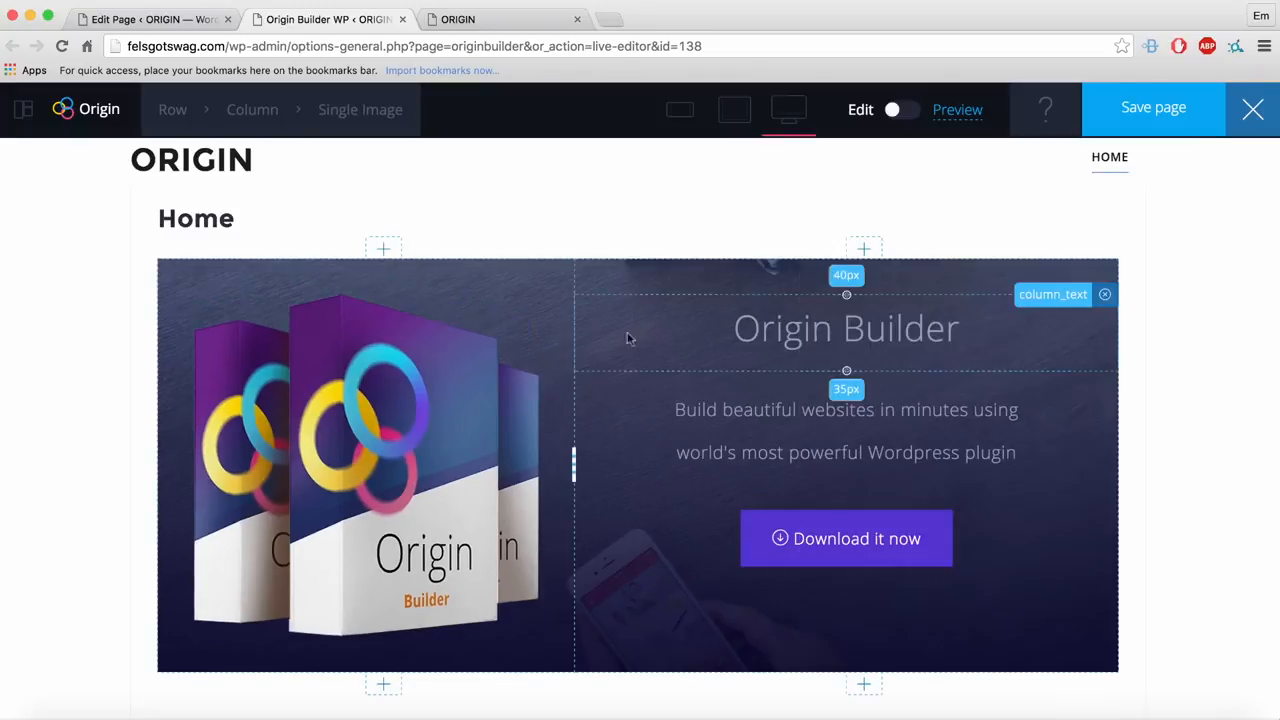
drag(574, 467, 559, 467)
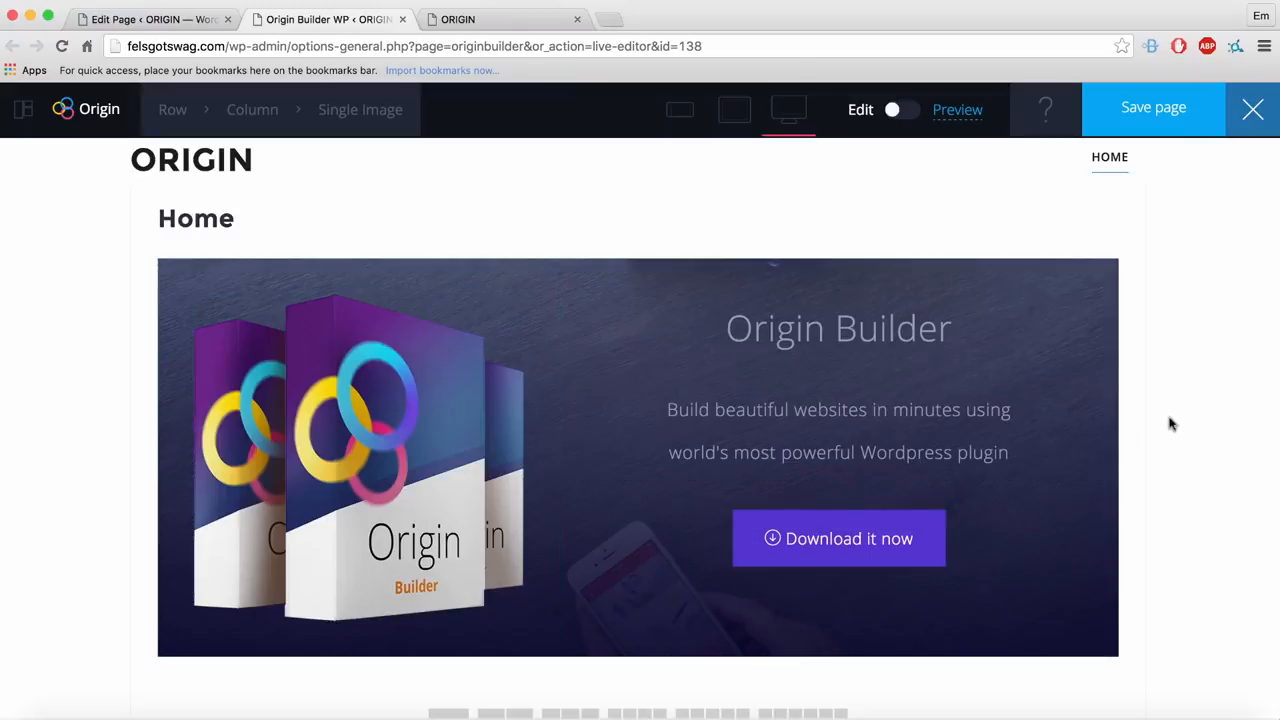
Step: Recolor the "Origin Builder" heading white and the "Download it now" button blue
click(910, 328)
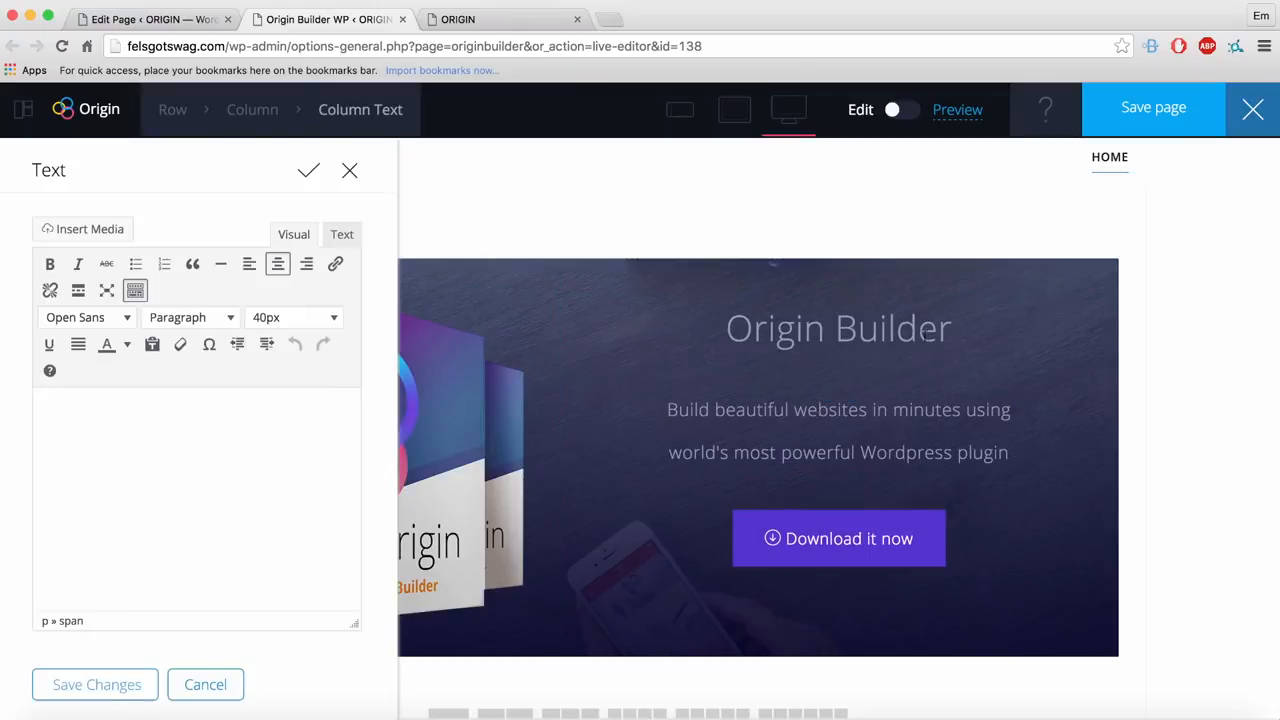
key(super+a)
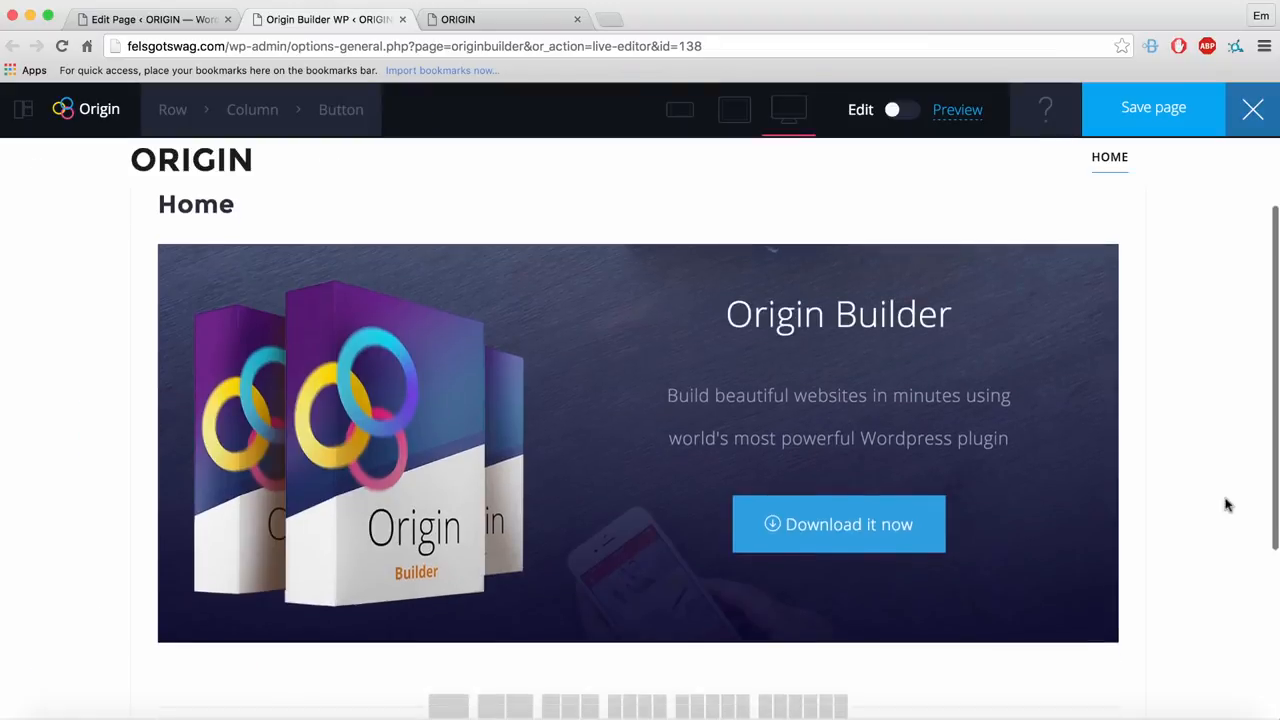
Step: Add a new two-column row below the row with the box image in the live editor
scroll(1229, 506, down, 3)
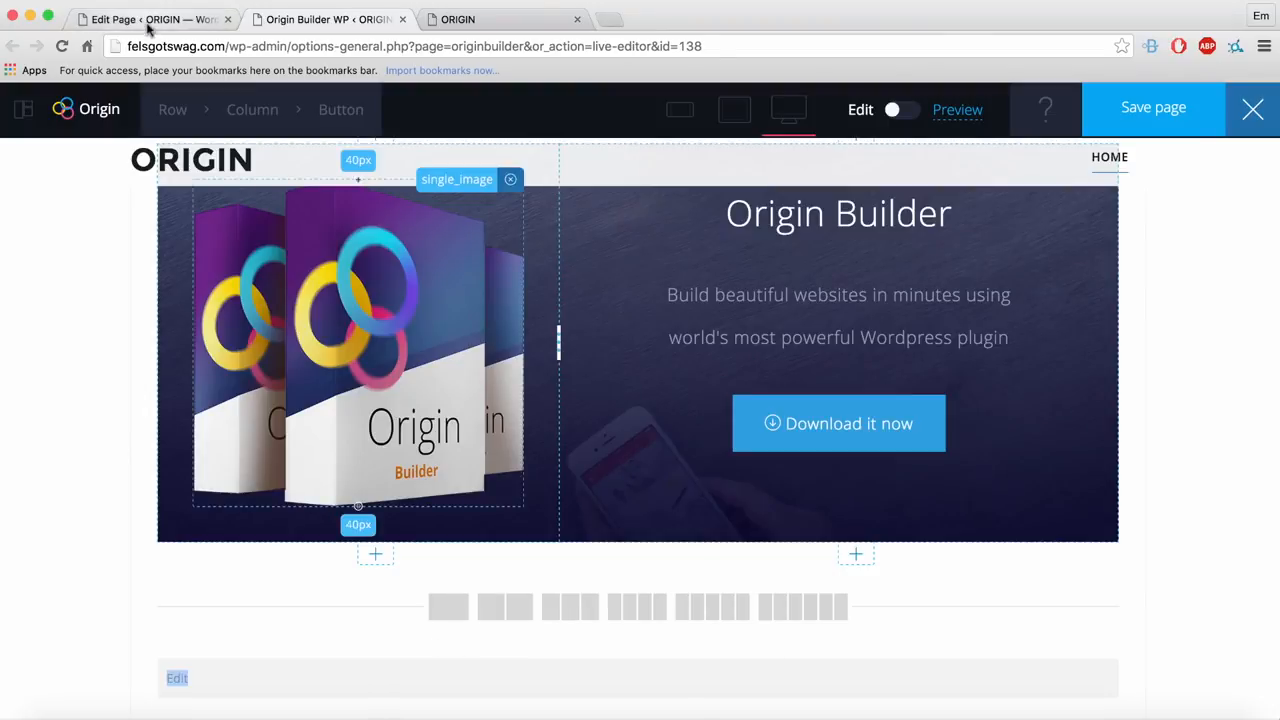
click(185, 20)
scroll(531, 397, down, 4)
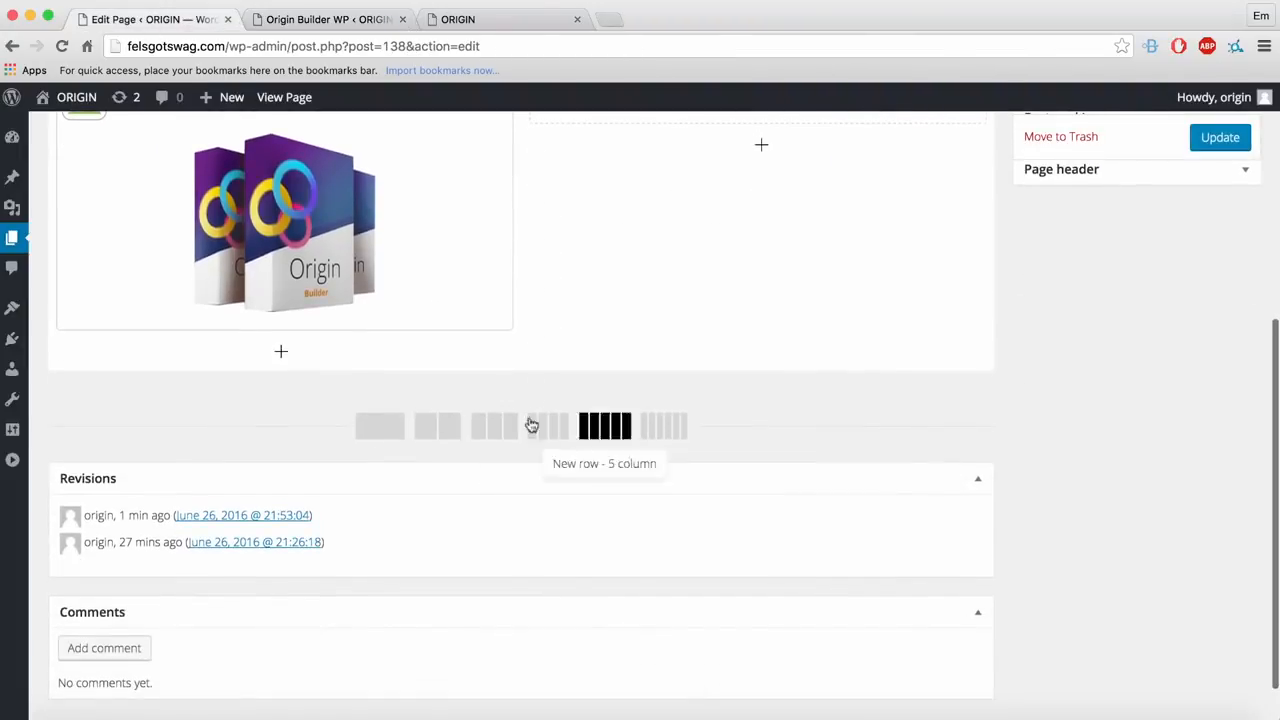
key(ctrl+Tab)
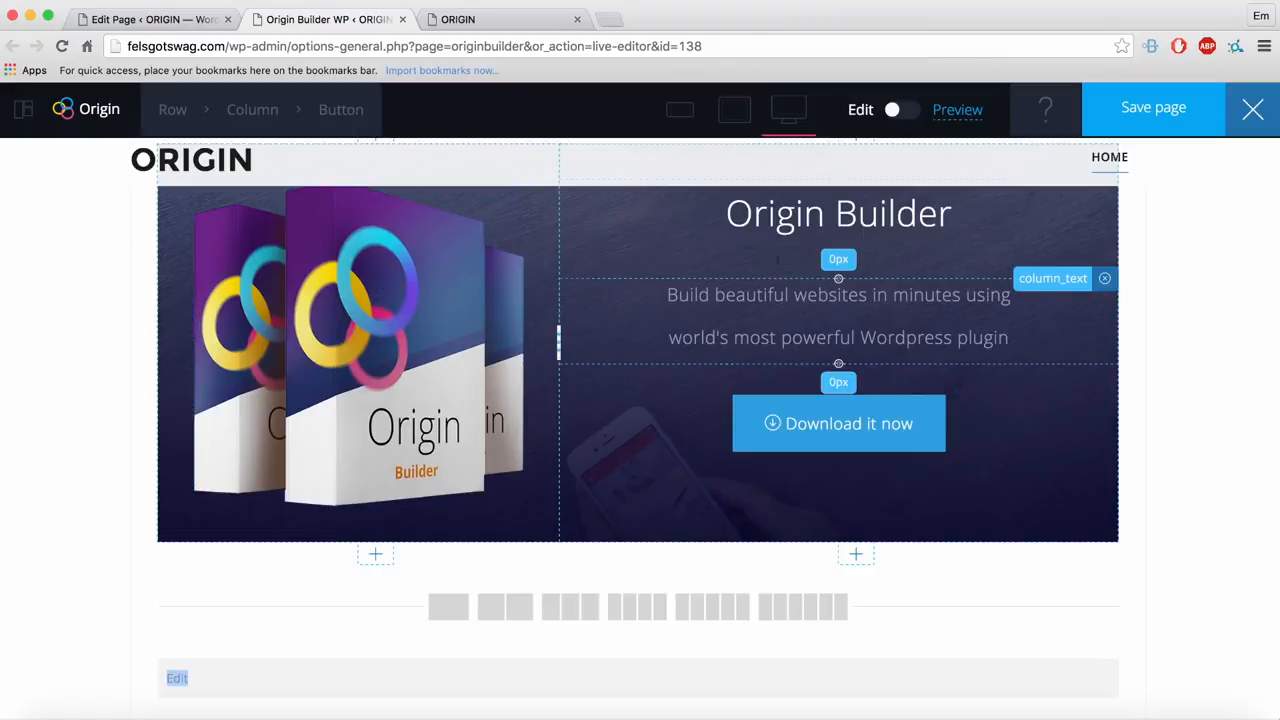
click(490, 612)
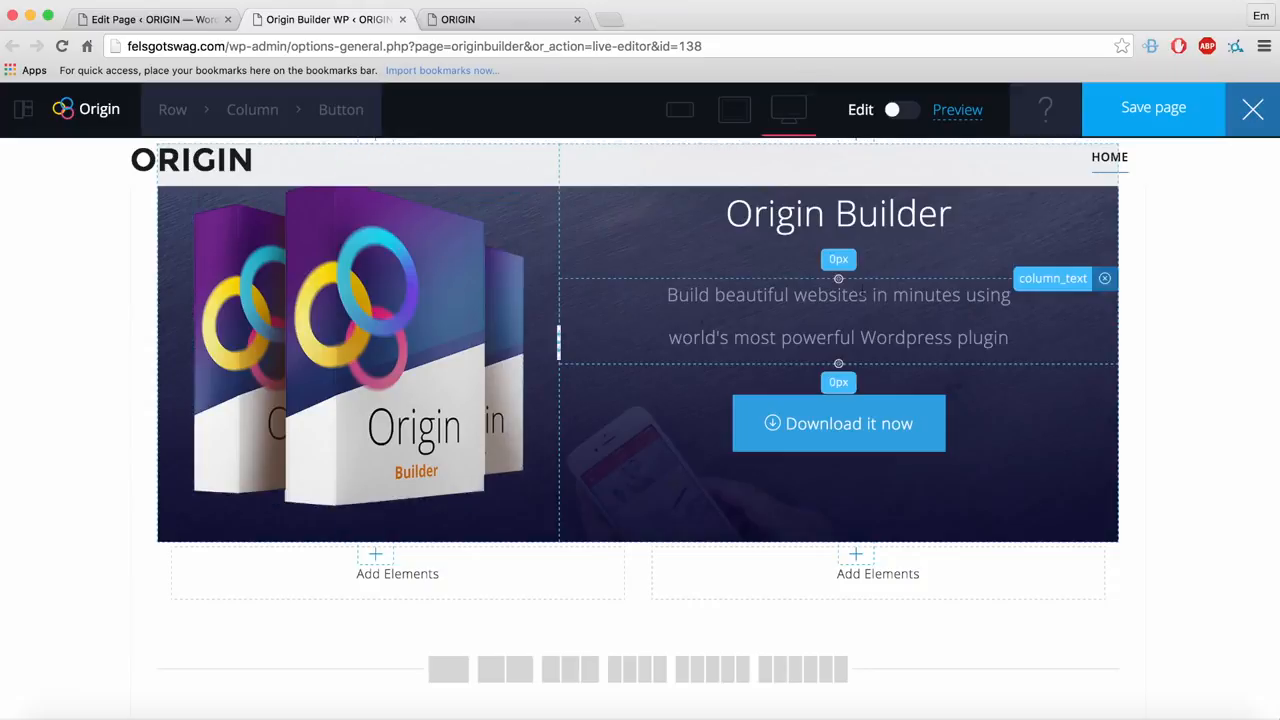
Step: Duplicate the "Origin Builder" heading and move the copy into the second column of the new row
click(862, 228)
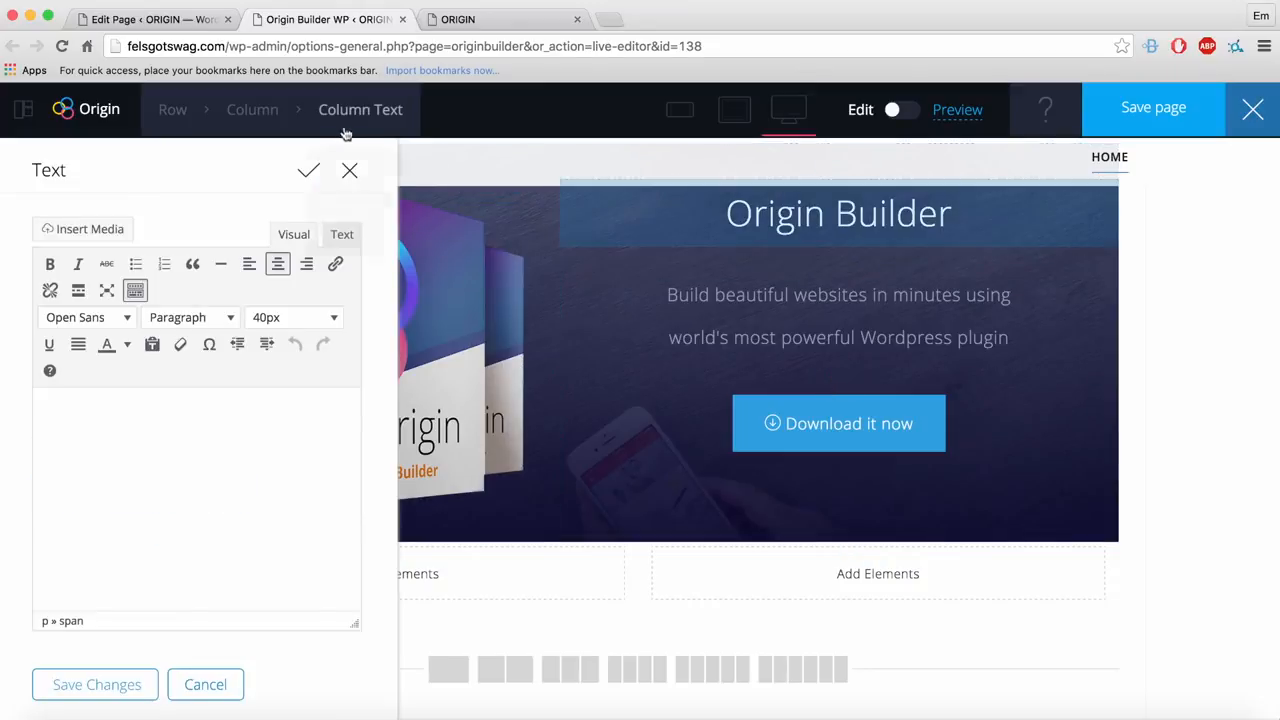
mouse_move(346, 130)
click(347, 216)
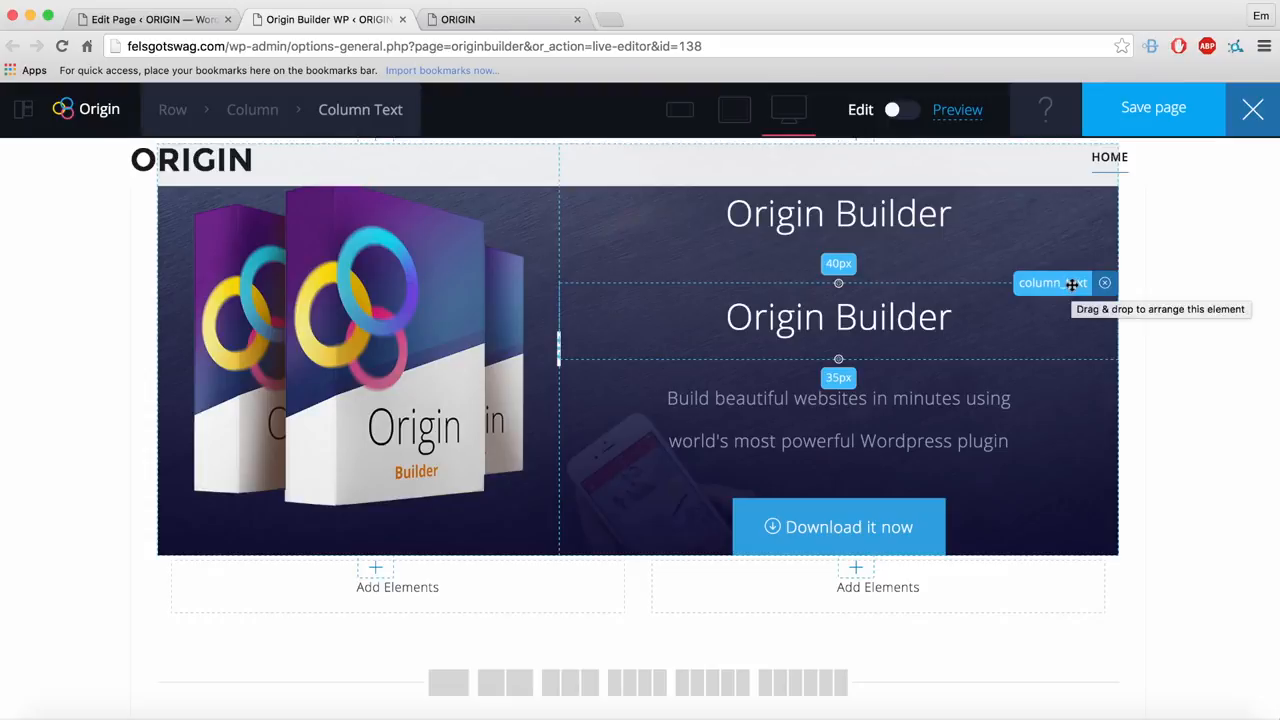
drag(1071, 284, 895, 615)
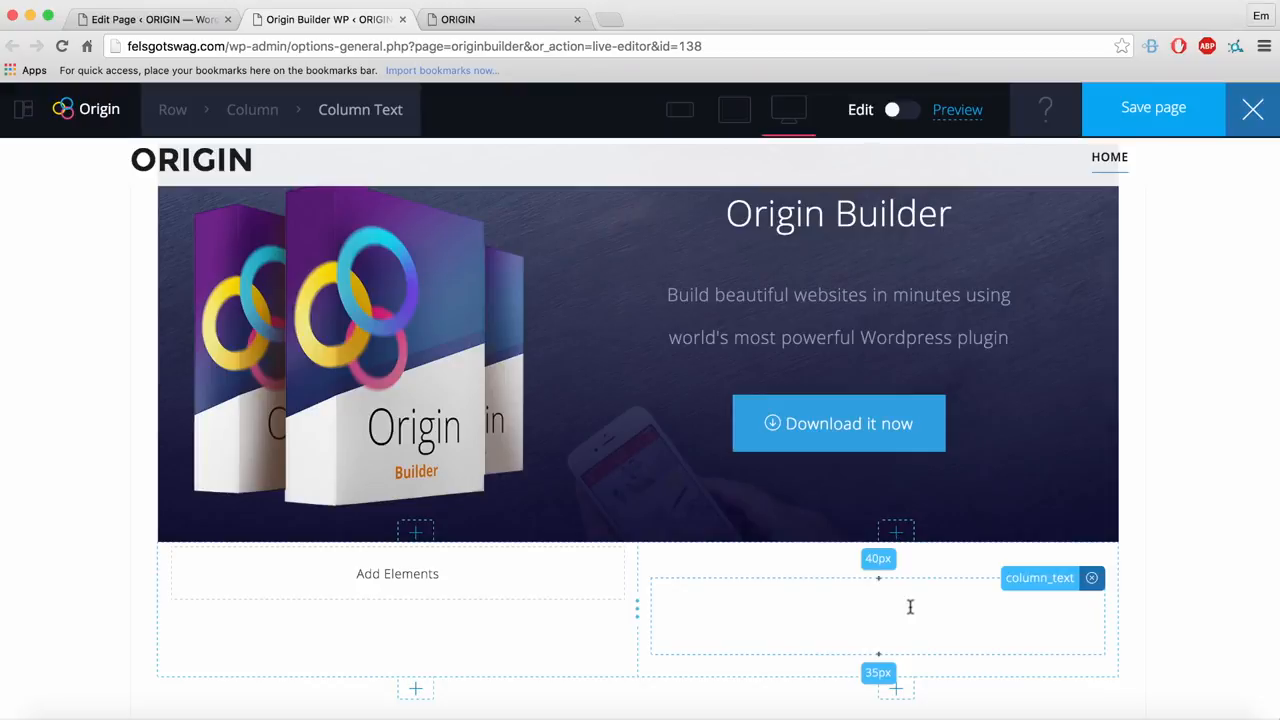
mouse_move(137, 250)
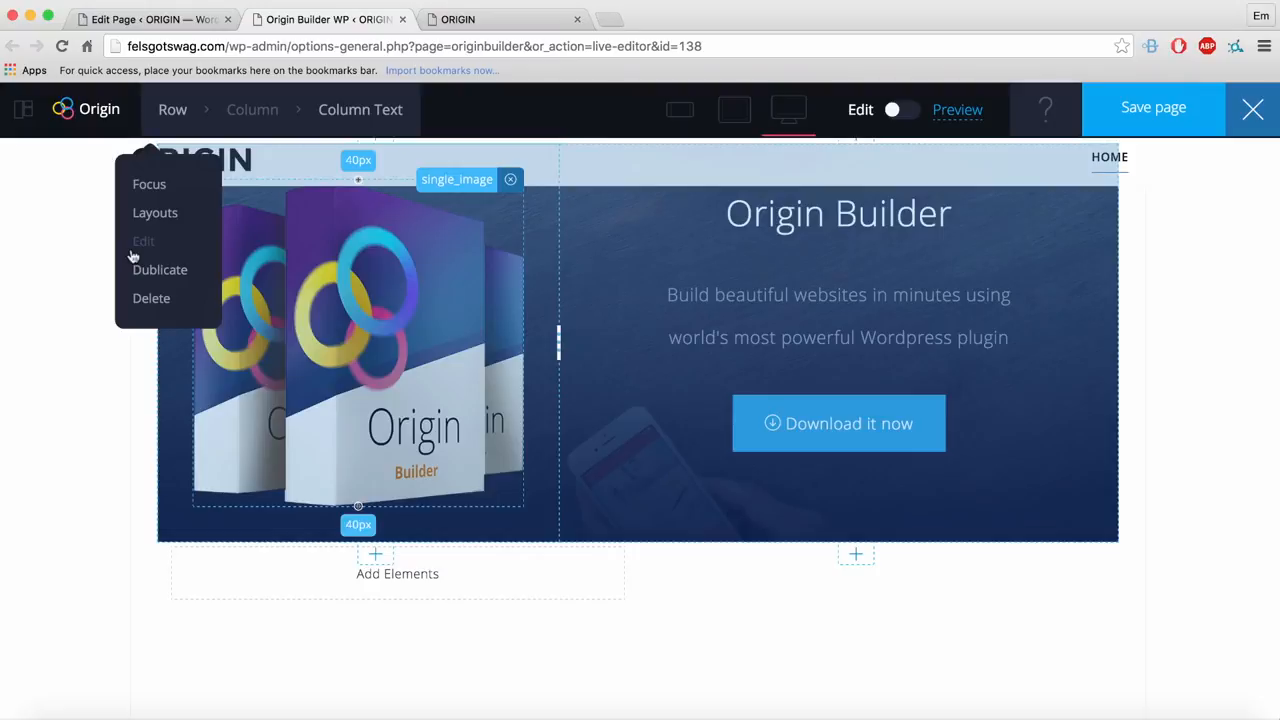
click(144, 244)
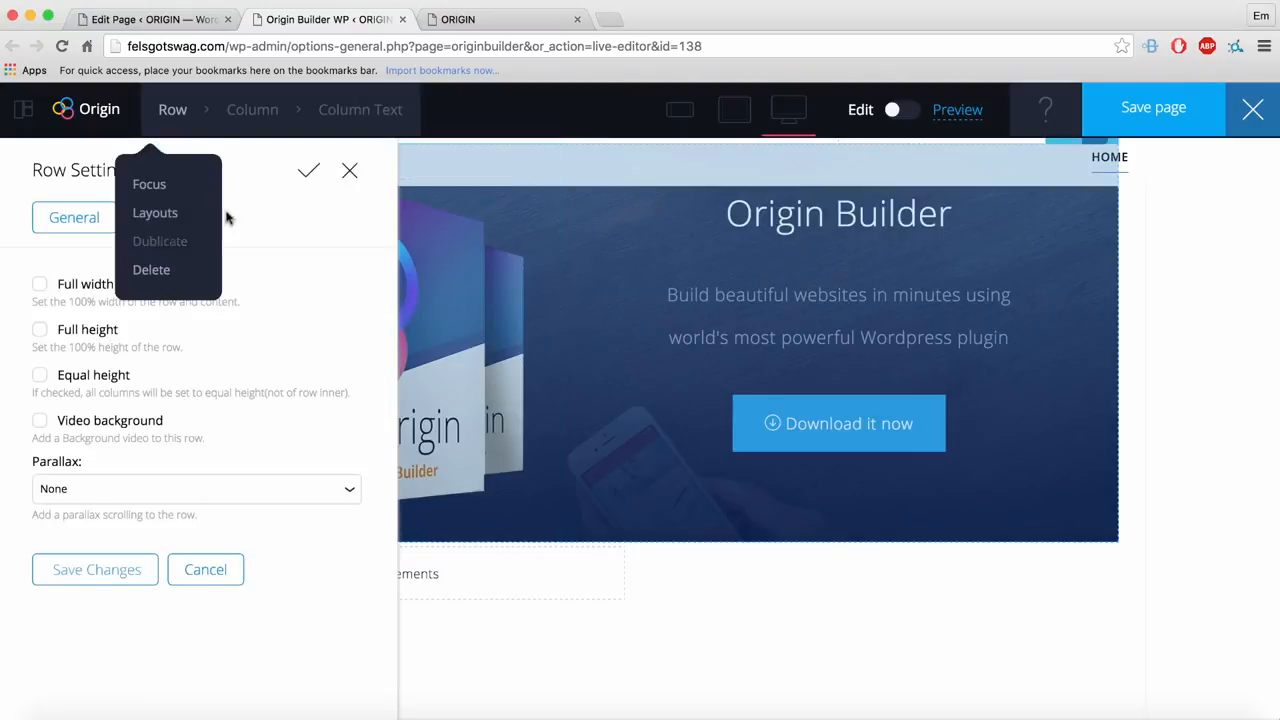
click(145, 222)
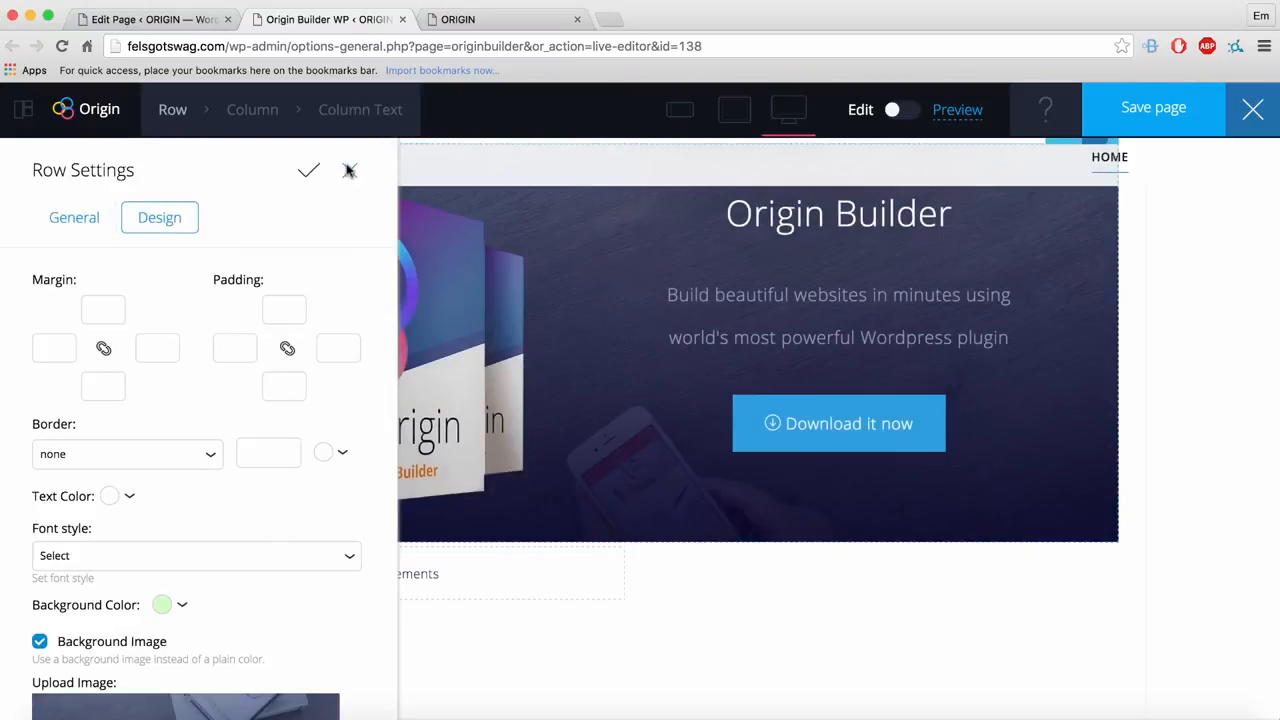
click(349, 171)
Step: Set the background color of the new two-column row to a very dark navy blue
click(877, 617)
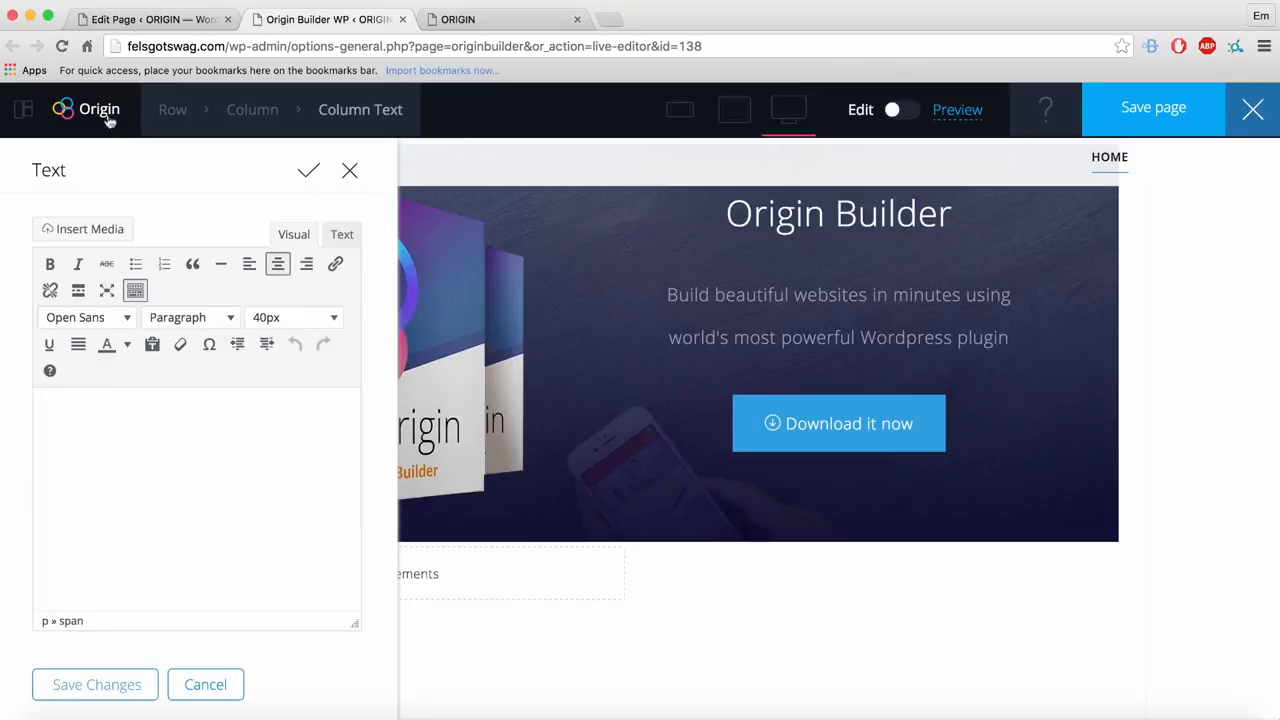
mouse_move(172, 110)
click(140, 243)
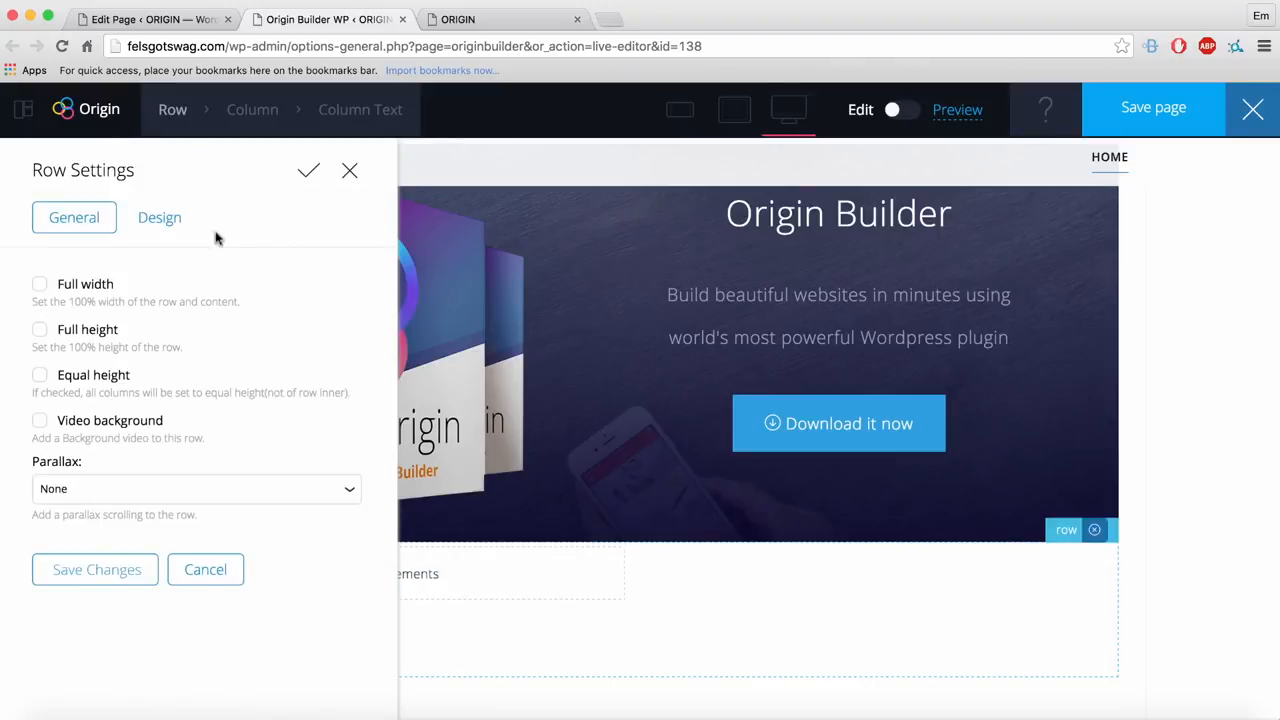
click(162, 220)
scroll(266, 620, down, 4)
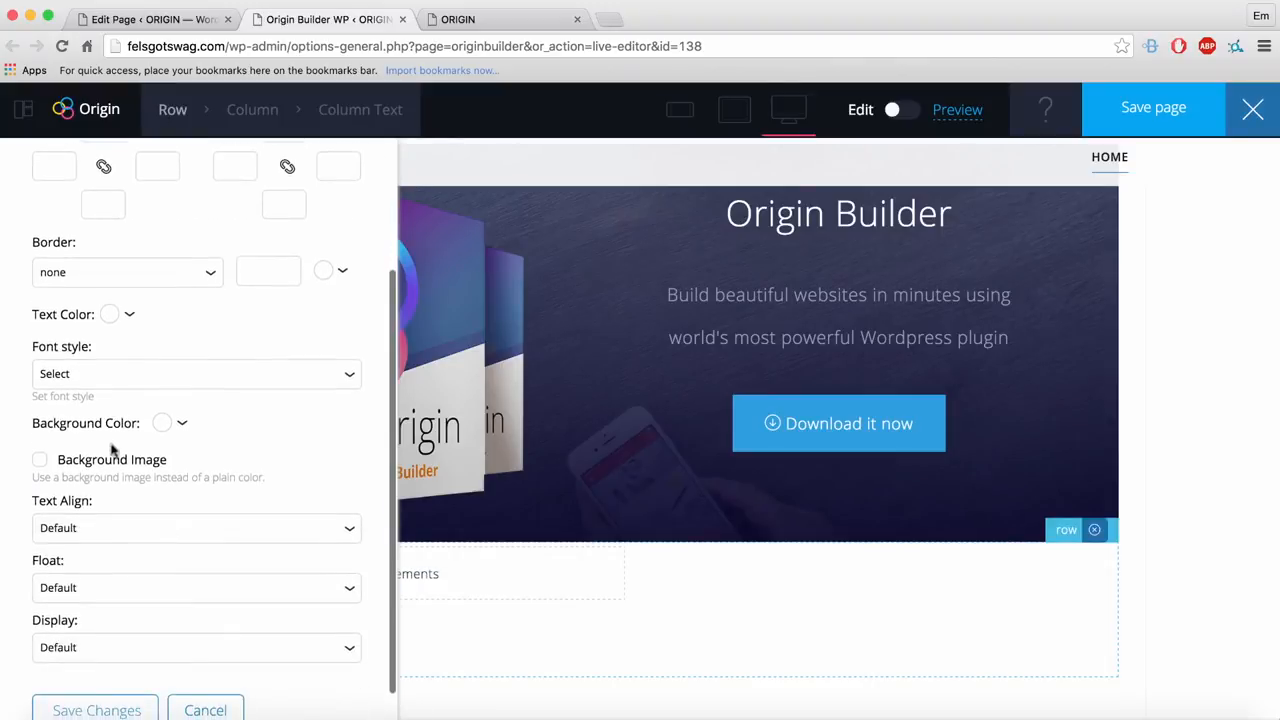
scroll(113, 450, down, 2)
click(162, 386)
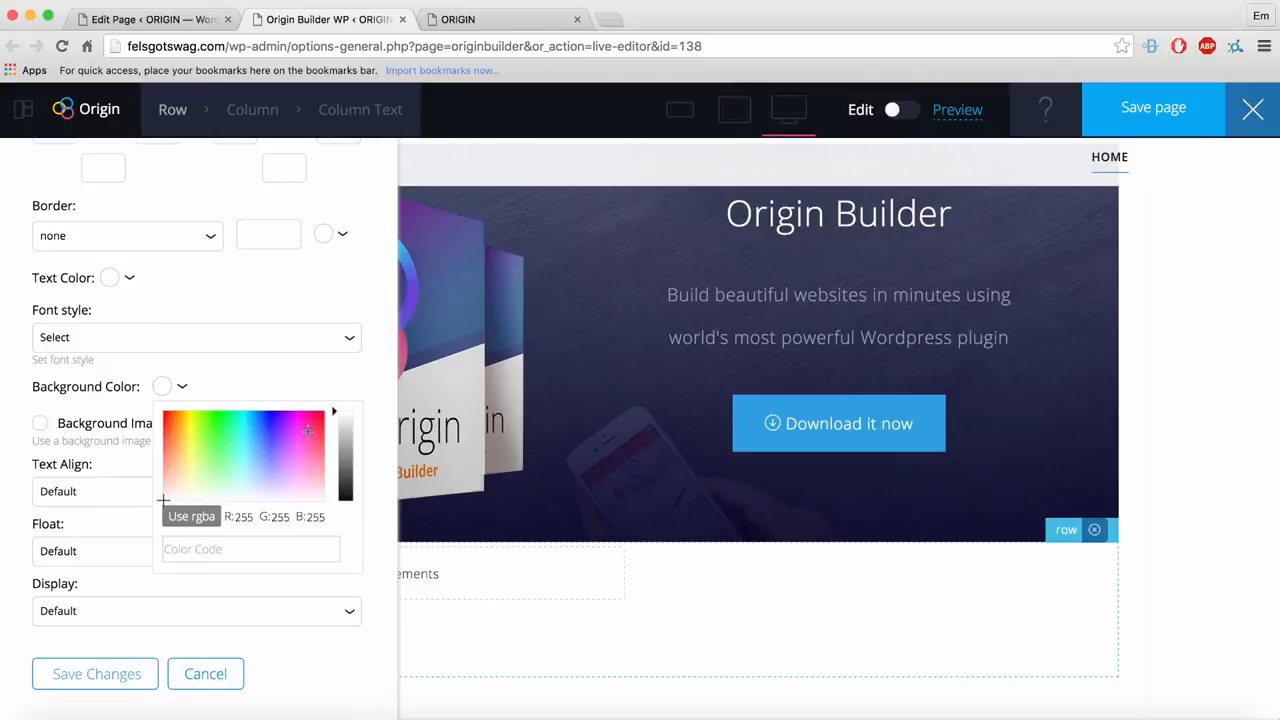
click(274, 428)
click(342, 490)
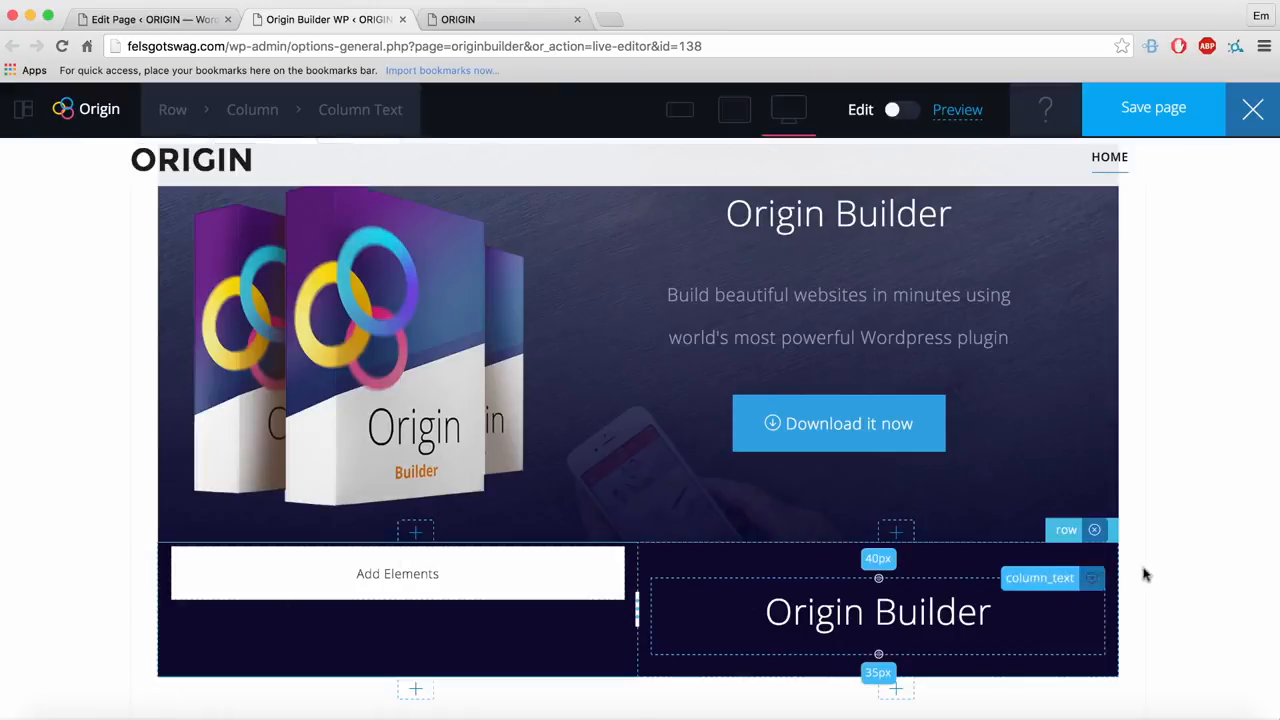
Step: Duplicate the "Build beautiful websites" tagline and place the copy below the heading in the new row's second column
scroll(1153, 566, down, 3)
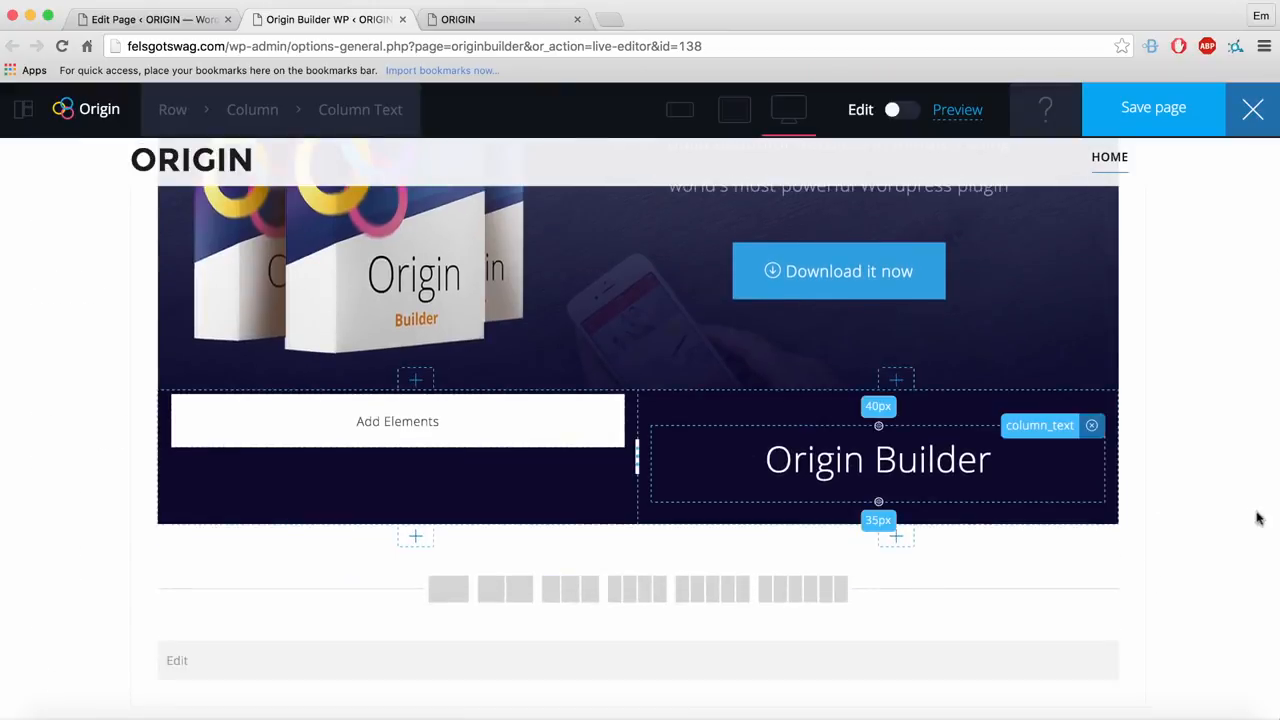
scroll(1222, 462, up, 3)
click(912, 315)
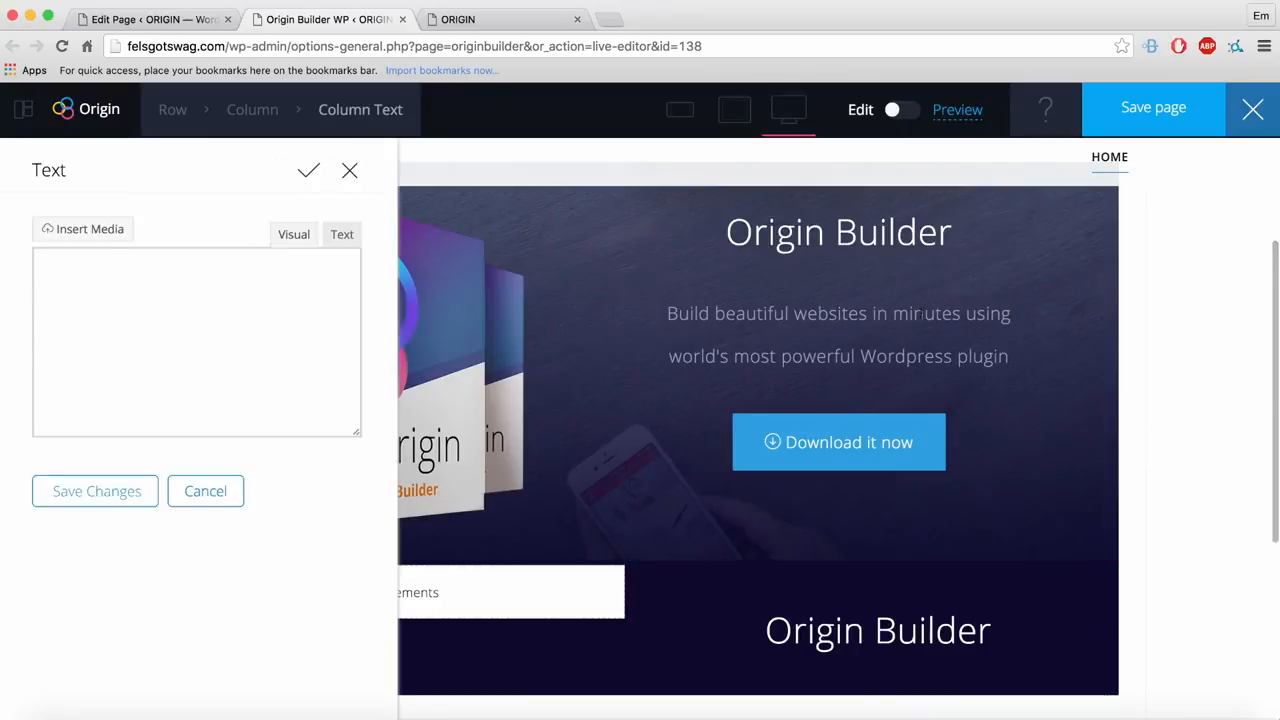
mouse_move(357, 120)
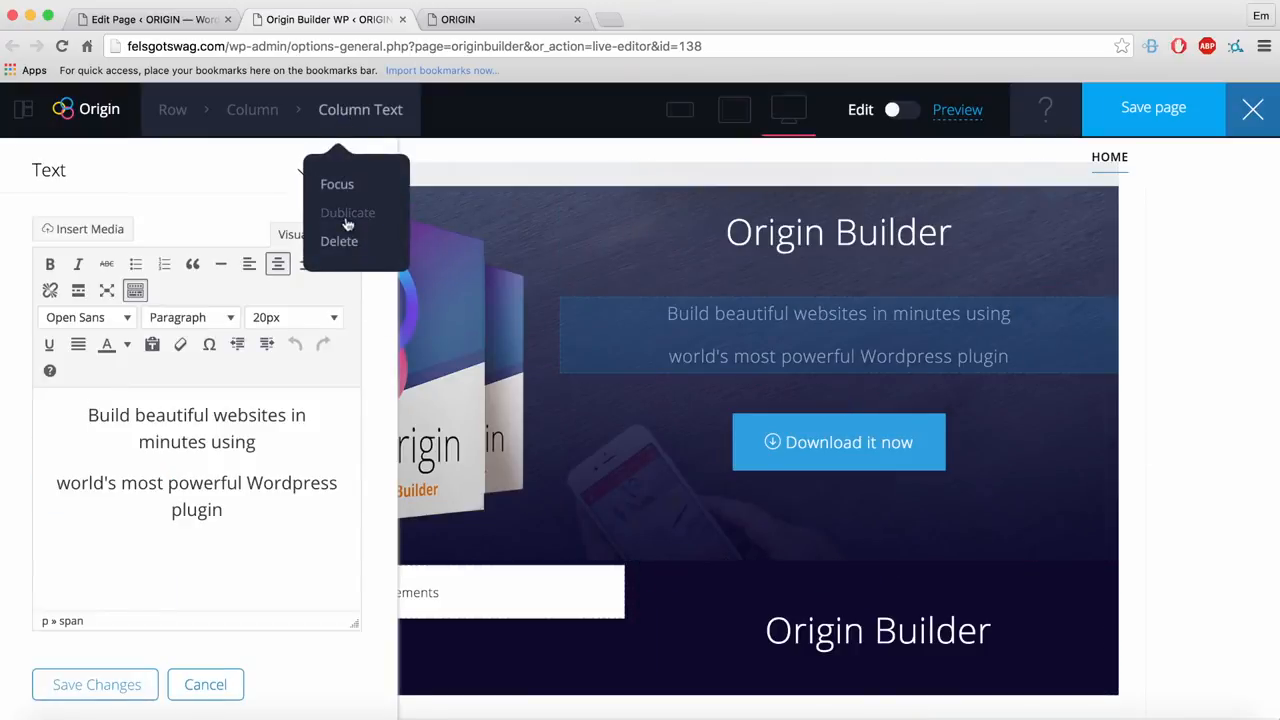
click(346, 212)
scroll(1109, 531, down, 1)
drag(1054, 307, 880, 648)
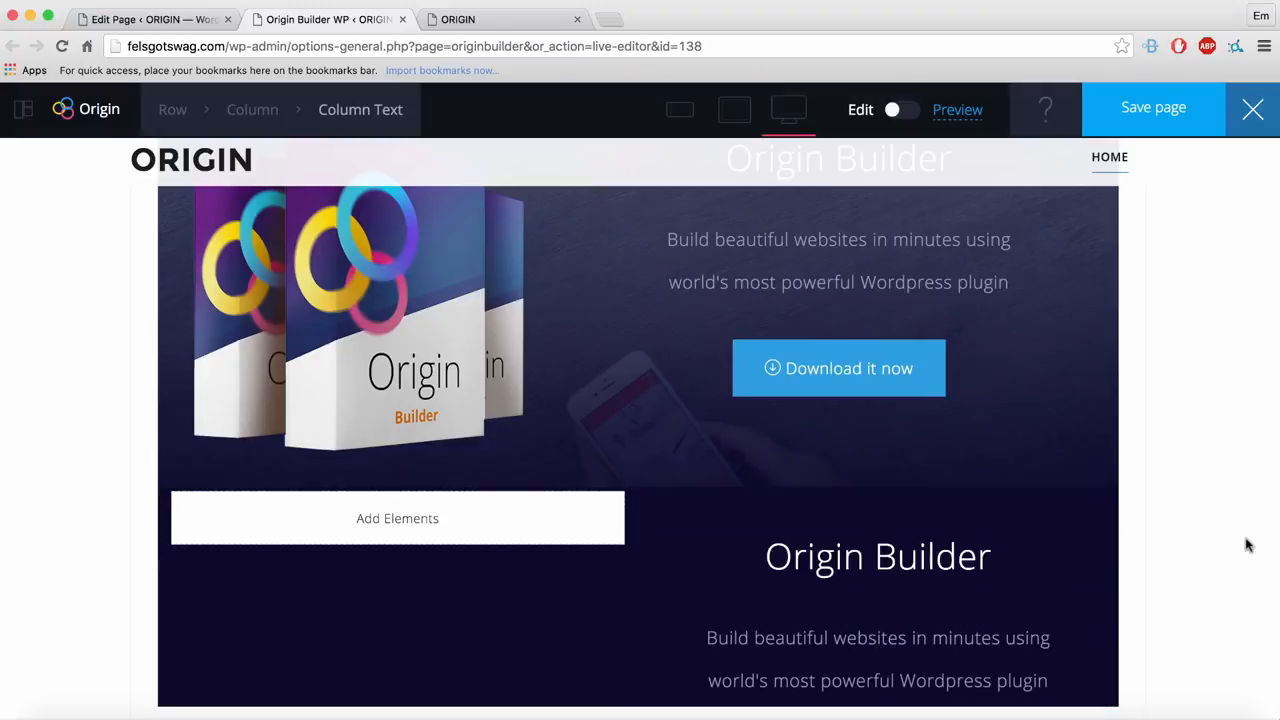
Step: Replace the duplicated "Origin Builder" heading in the second column with the text "Simple Drag n' Drop Interface"
scroll(1180, 540, down, 2)
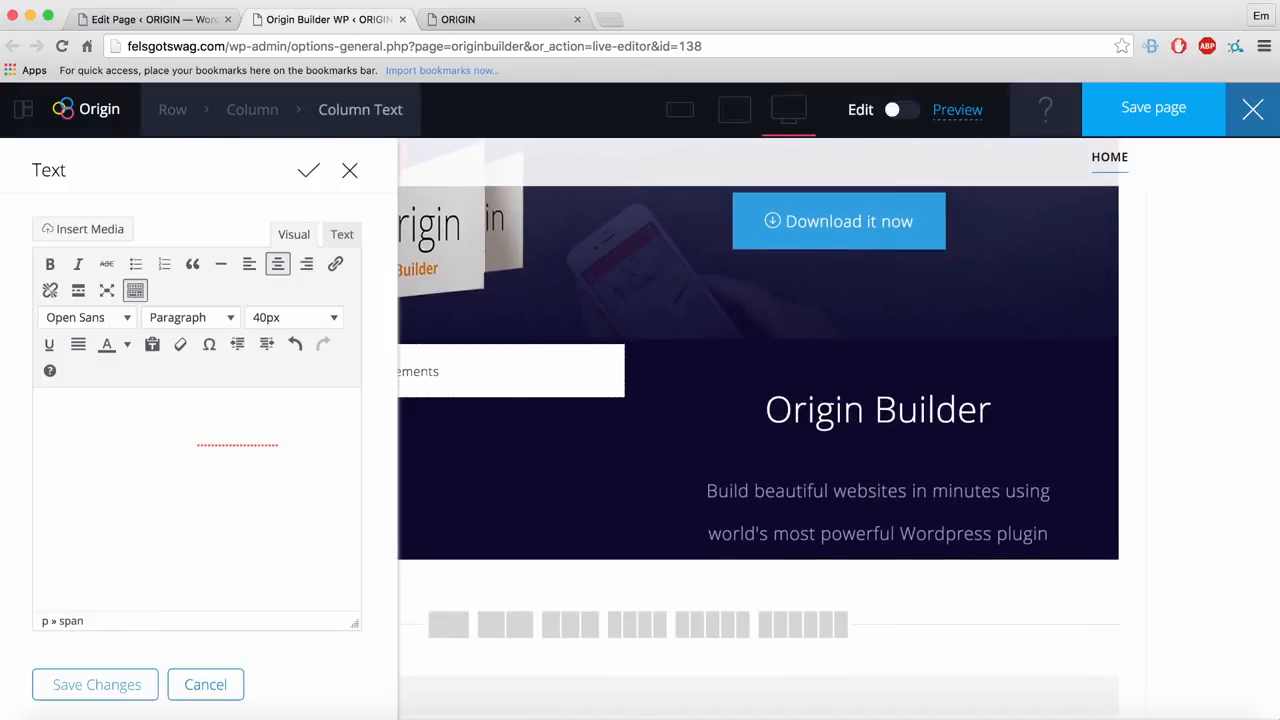
key(super+a)
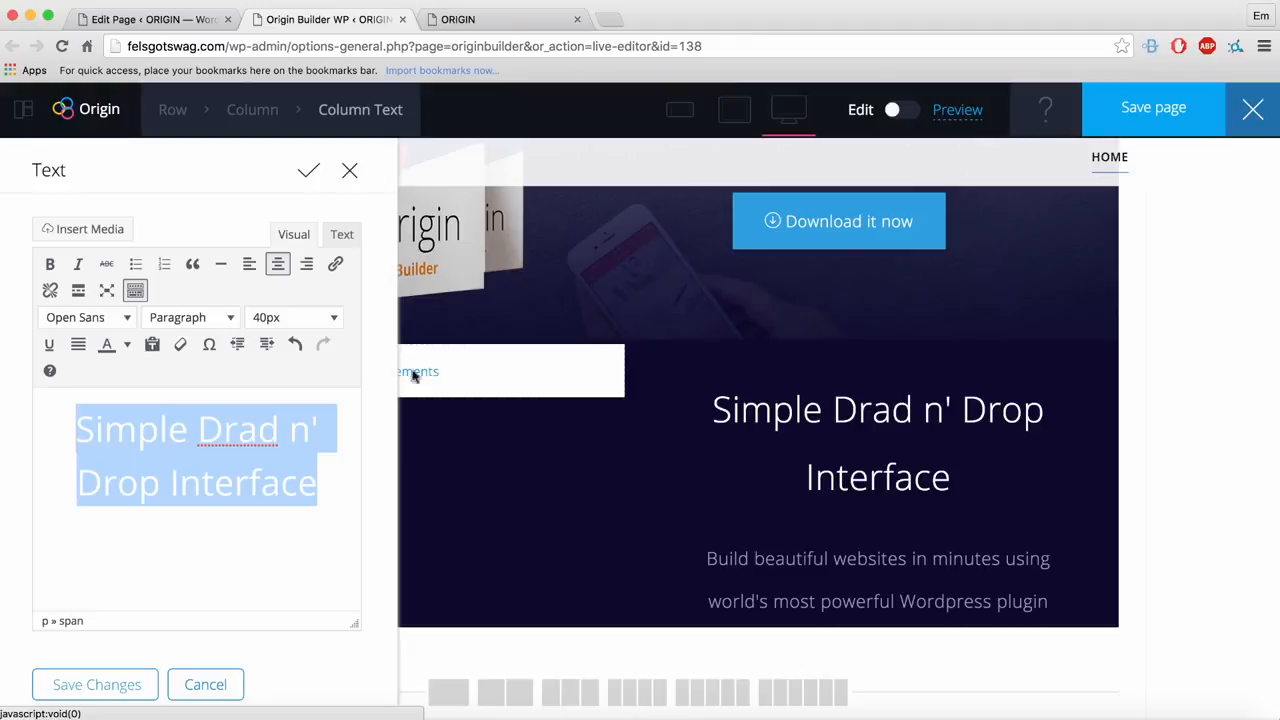
key(BackSpace)
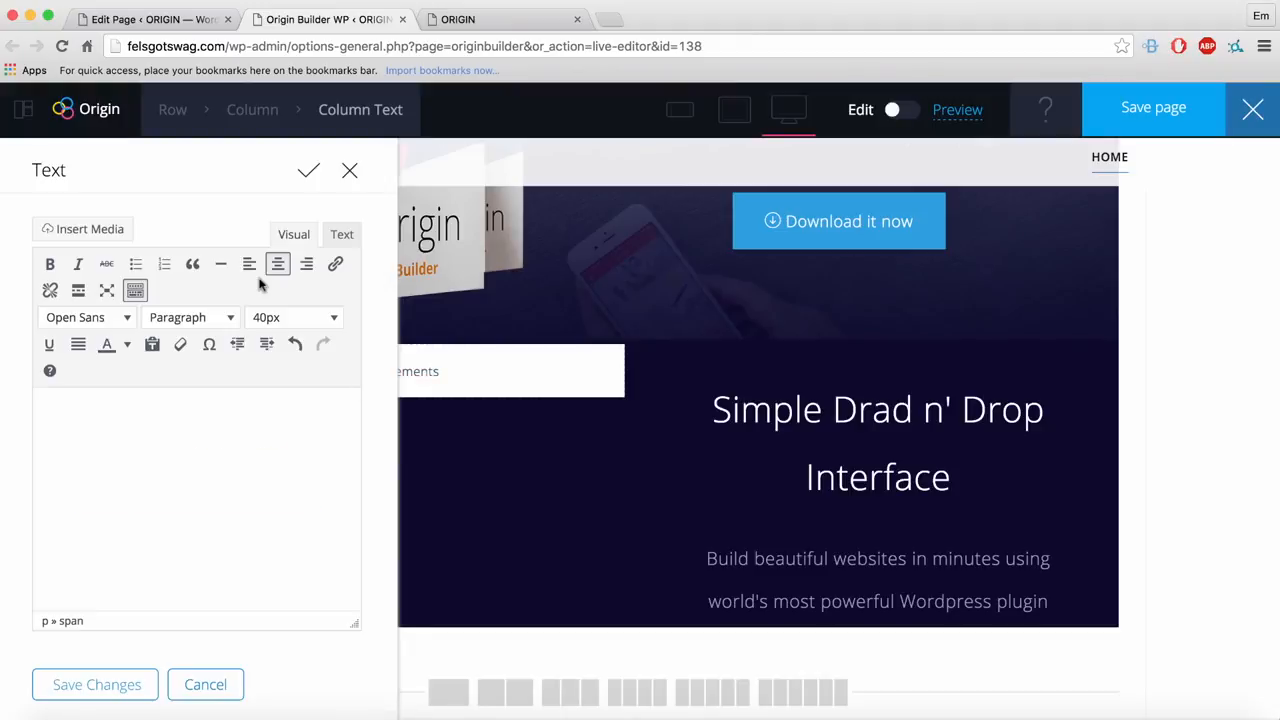
key(super+a)
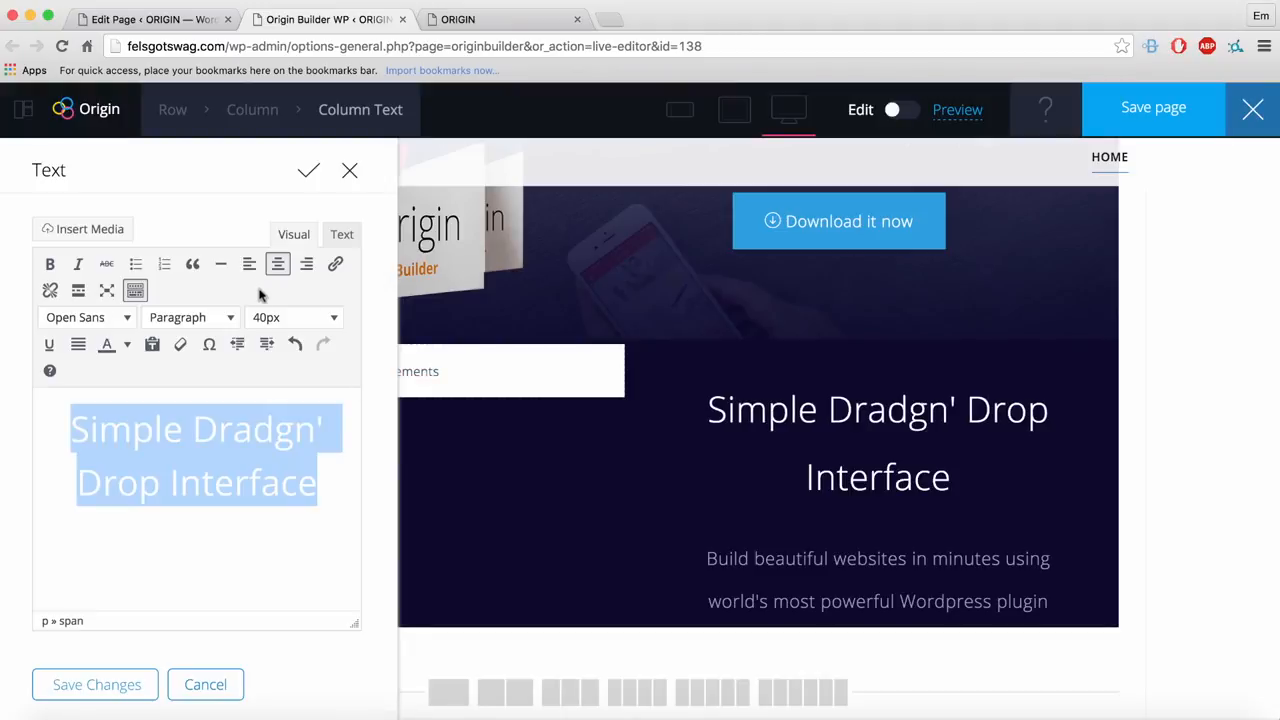
click(127, 345)
click(229, 388)
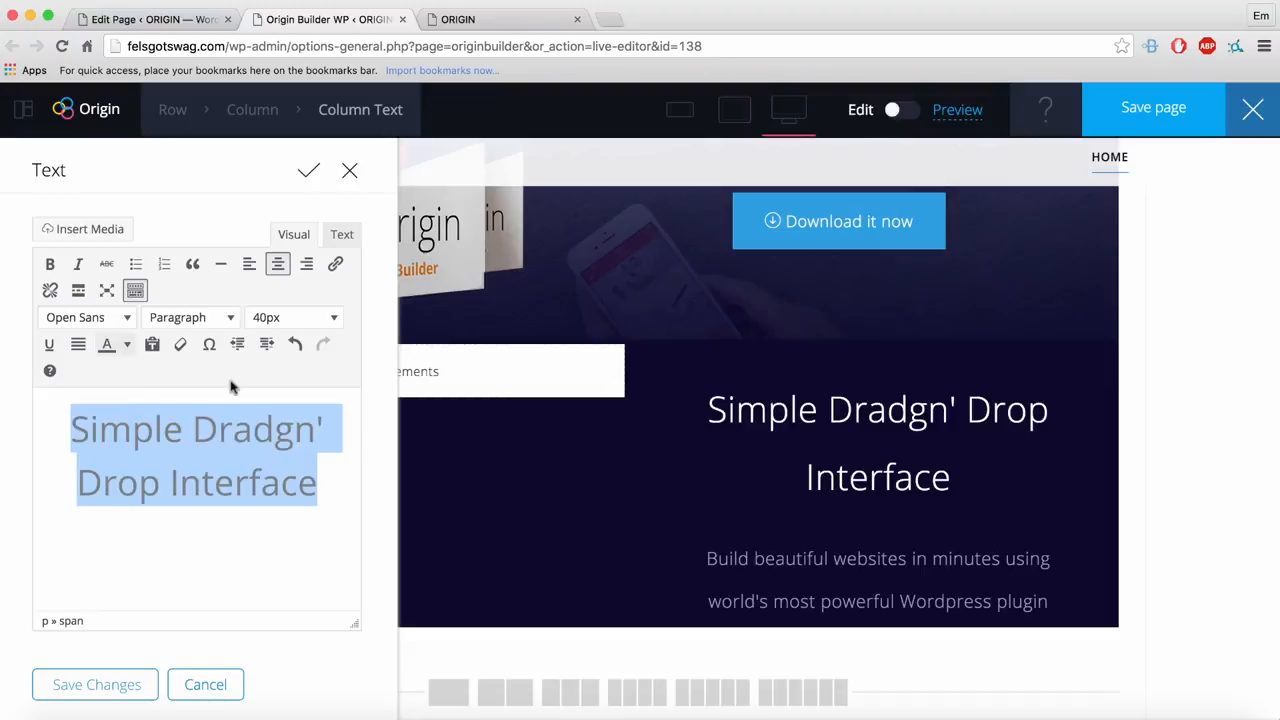
click(276, 432)
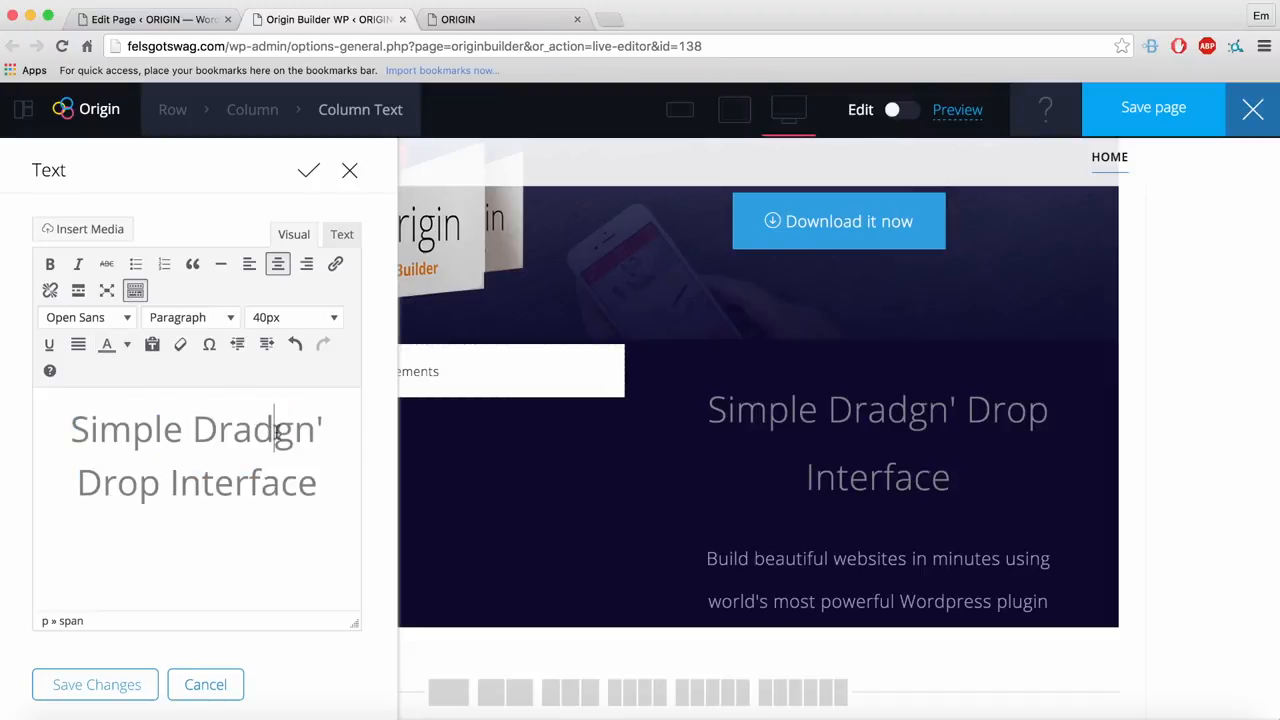
key(BackSpace)
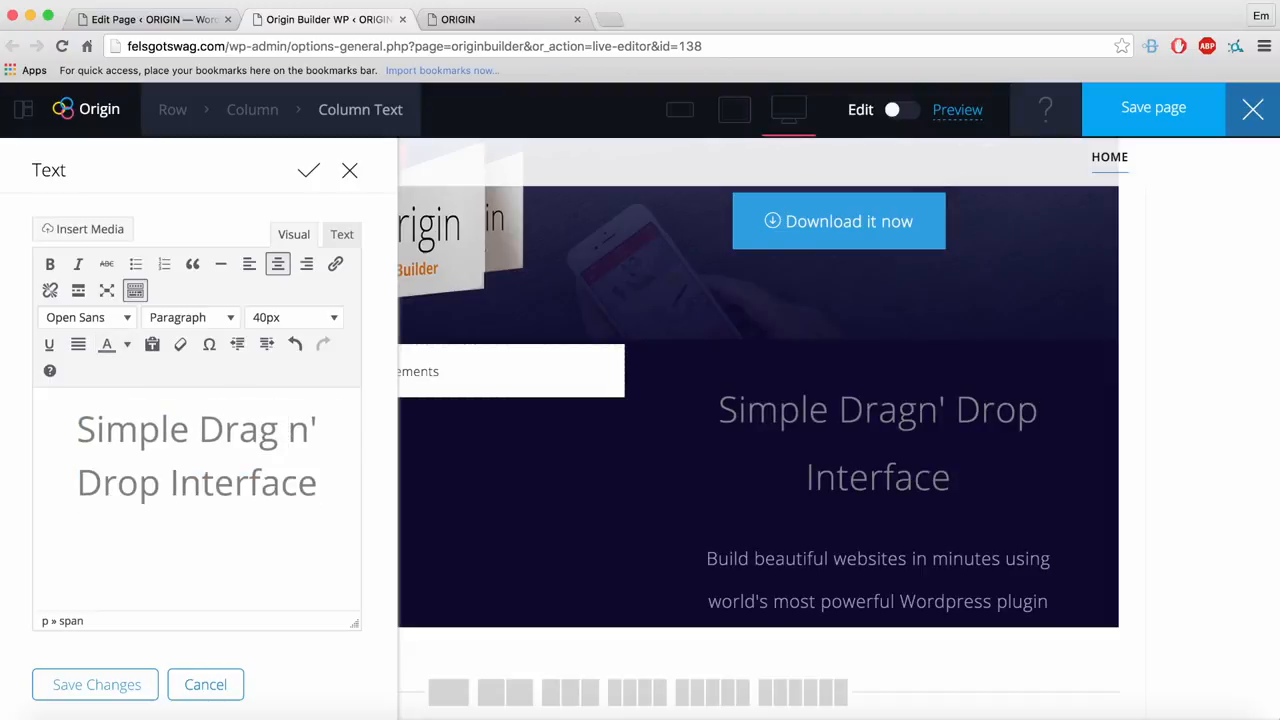
Step: Set the "Simple Drag n' Drop Interface" heading to 28px in white and save the text element
key(super+a)
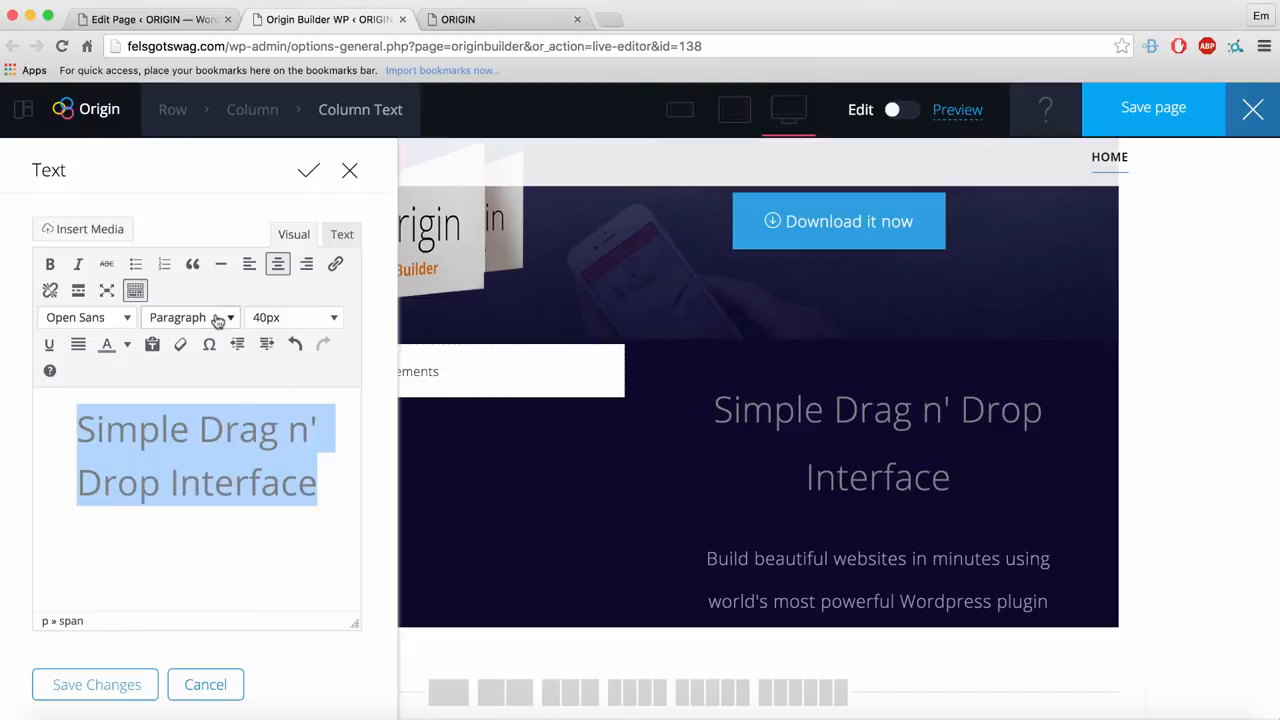
click(300, 320)
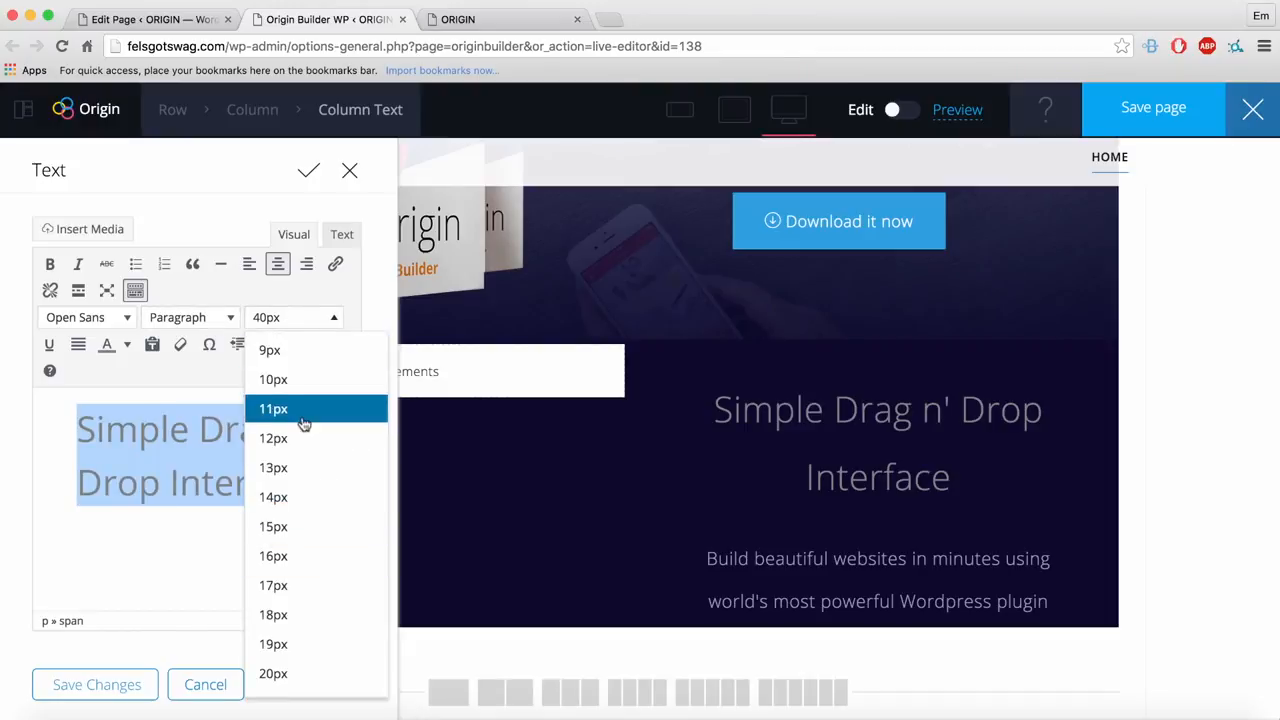
scroll(285, 420, down, 5)
click(281, 621)
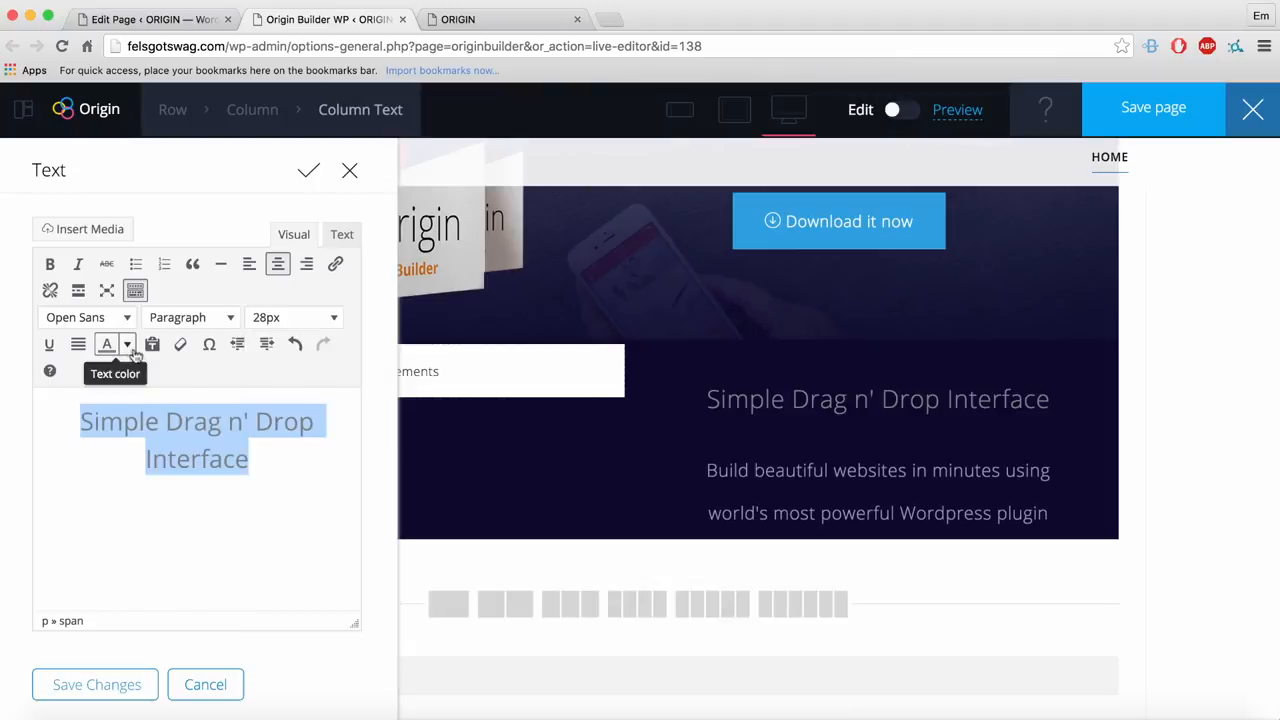
click(127, 344)
click(228, 428)
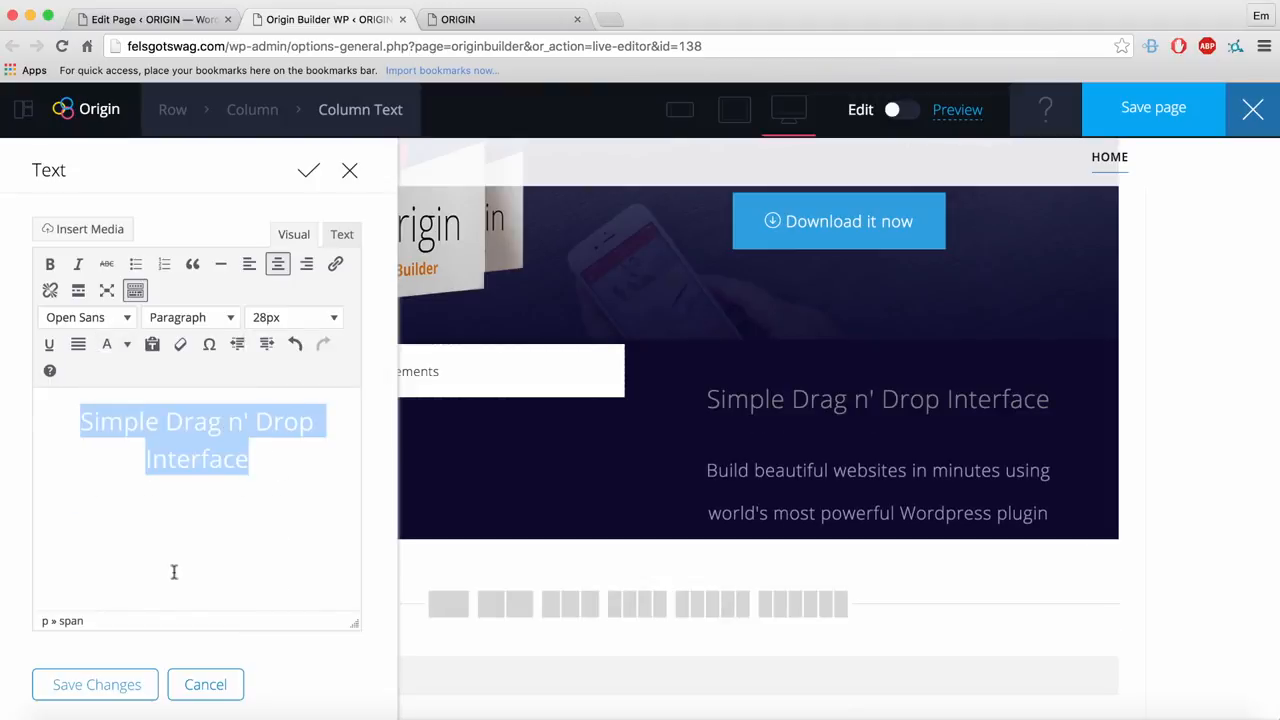
click(108, 686)
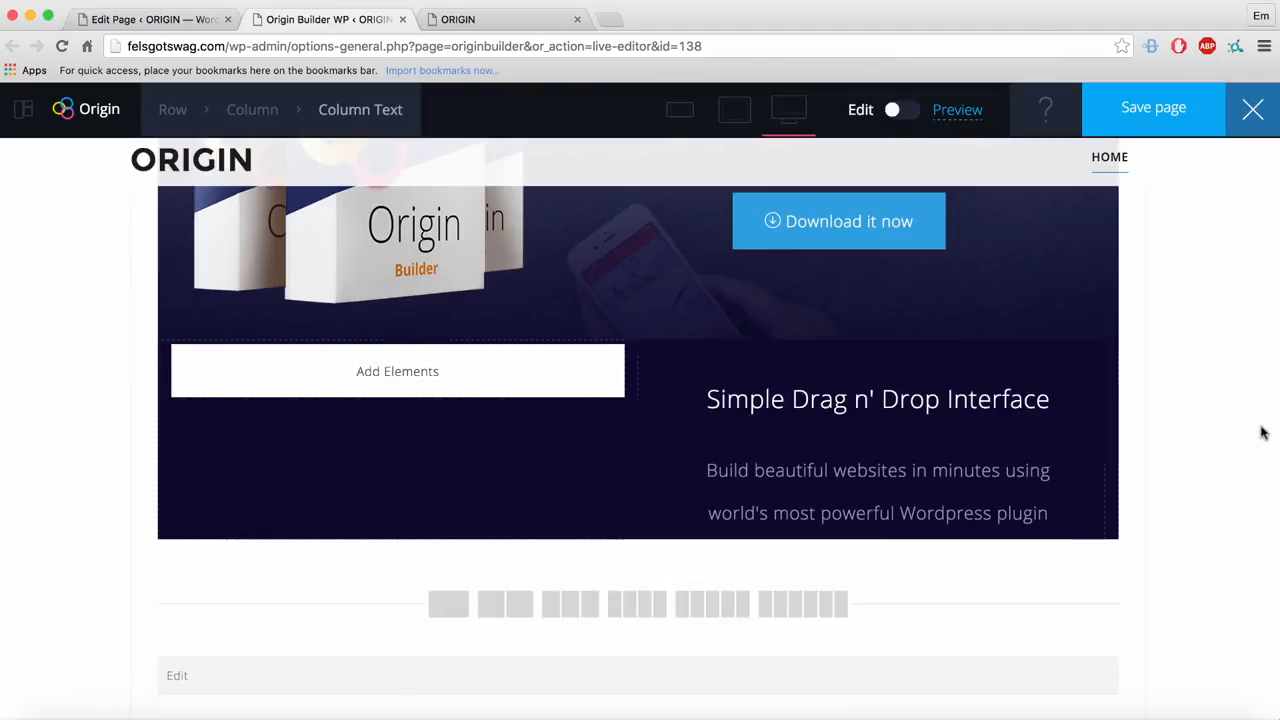
Step: Replace the duplicated tagline with a placeholder paragraph running from "Non lacinia odio sodales" to "senectus et netus et malesuada"
click(908, 503)
key(super+a)
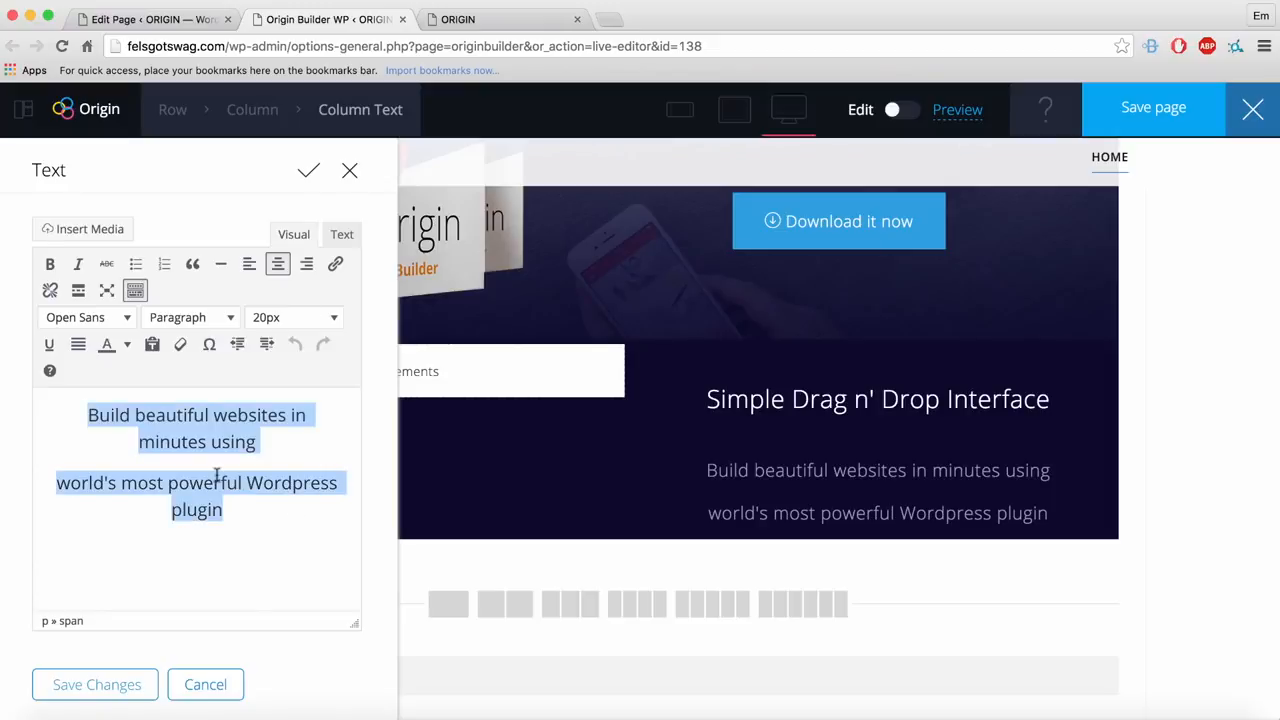
text(Non lacinia odio sodales. Praesent fermentum porta dictum. Morbi laoreet ultrices neque a vulputate. Maecenas vitae tristique mauris. Pellentesque habitant morbi tristique senectus et netus et malesuada)
key(super+a)
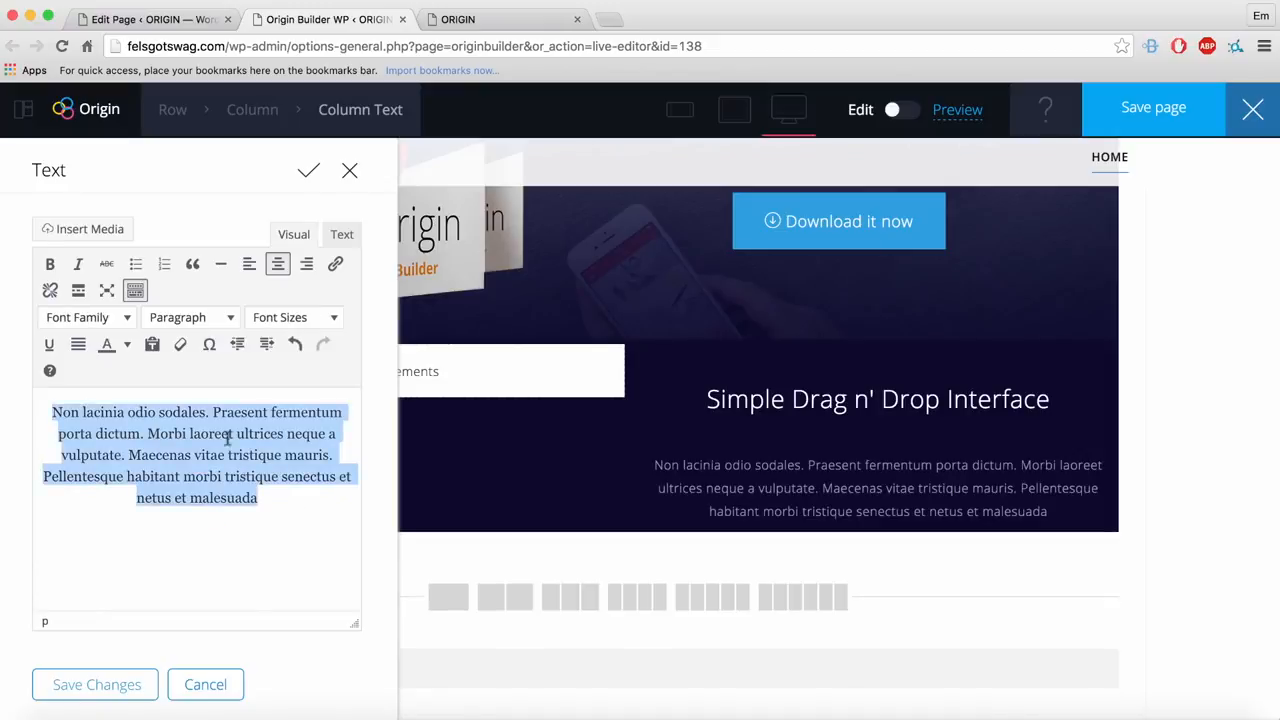
Step: Format the placeholder paragraph as Open Sans, 16px and left-aligned, and save the text element
click(82, 317)
scroll(133, 607, down, 10)
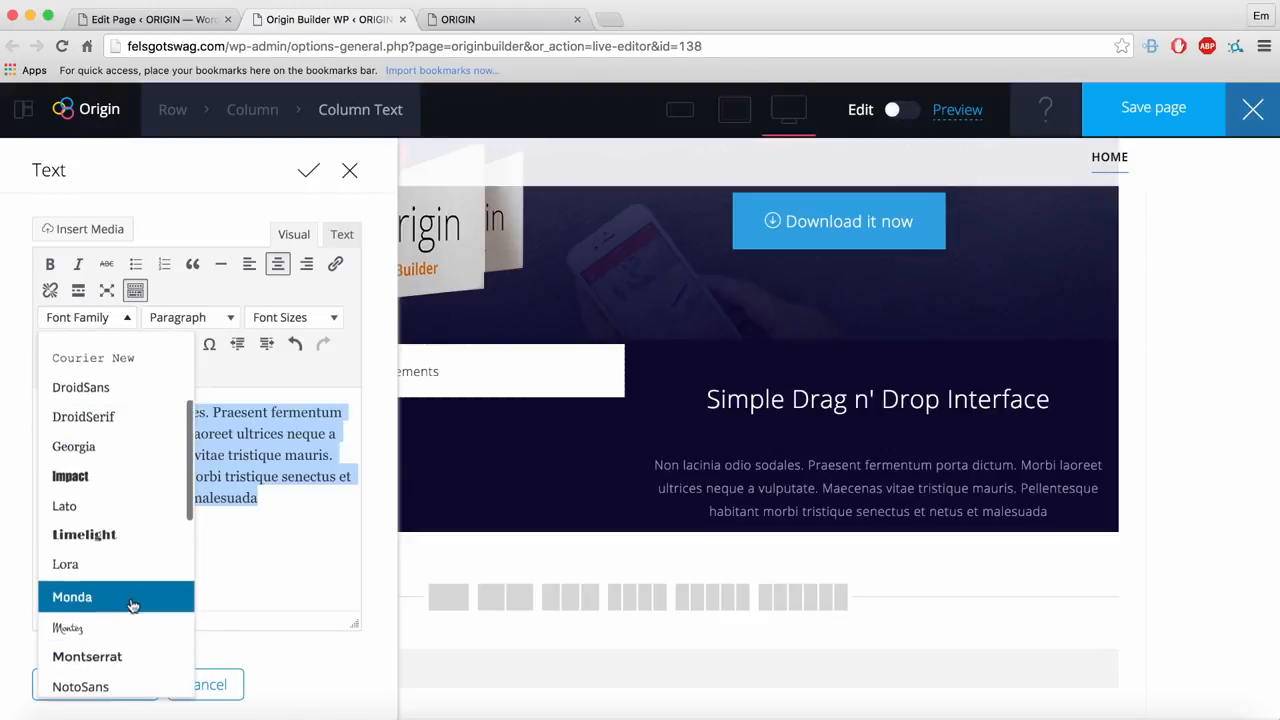
click(98, 345)
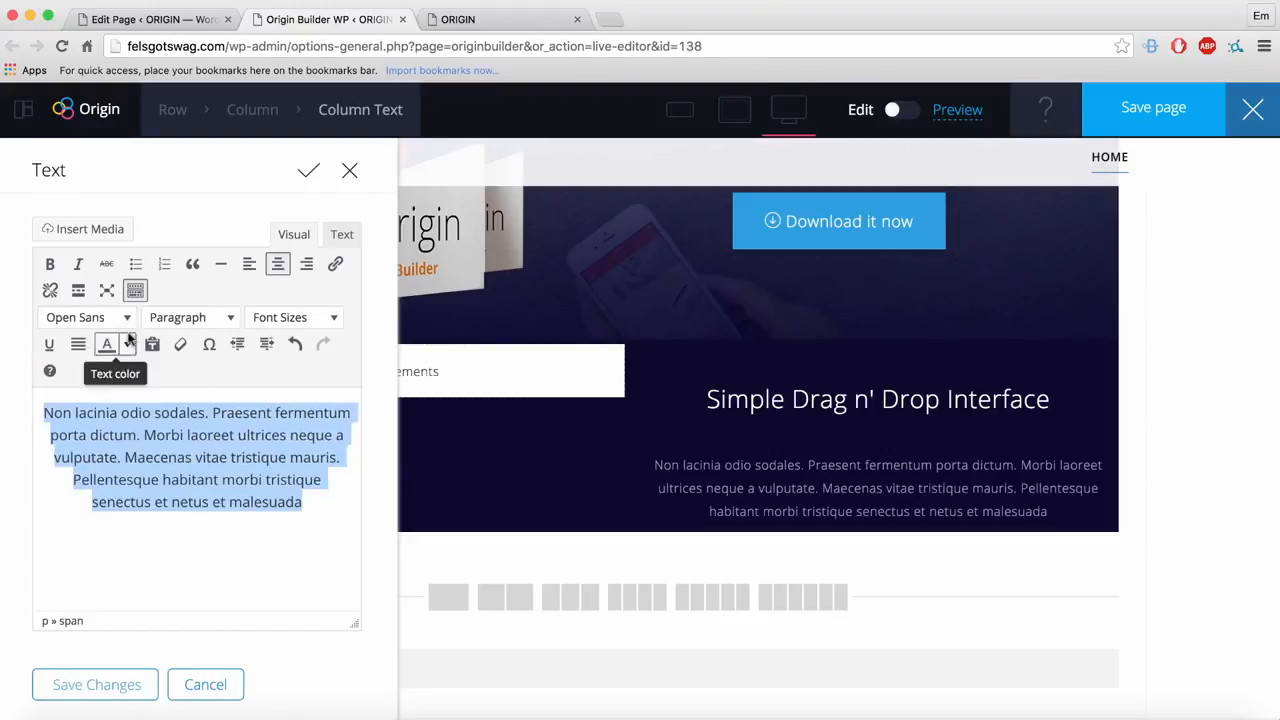
click(280, 318)
scroll(280, 622, down, 3)
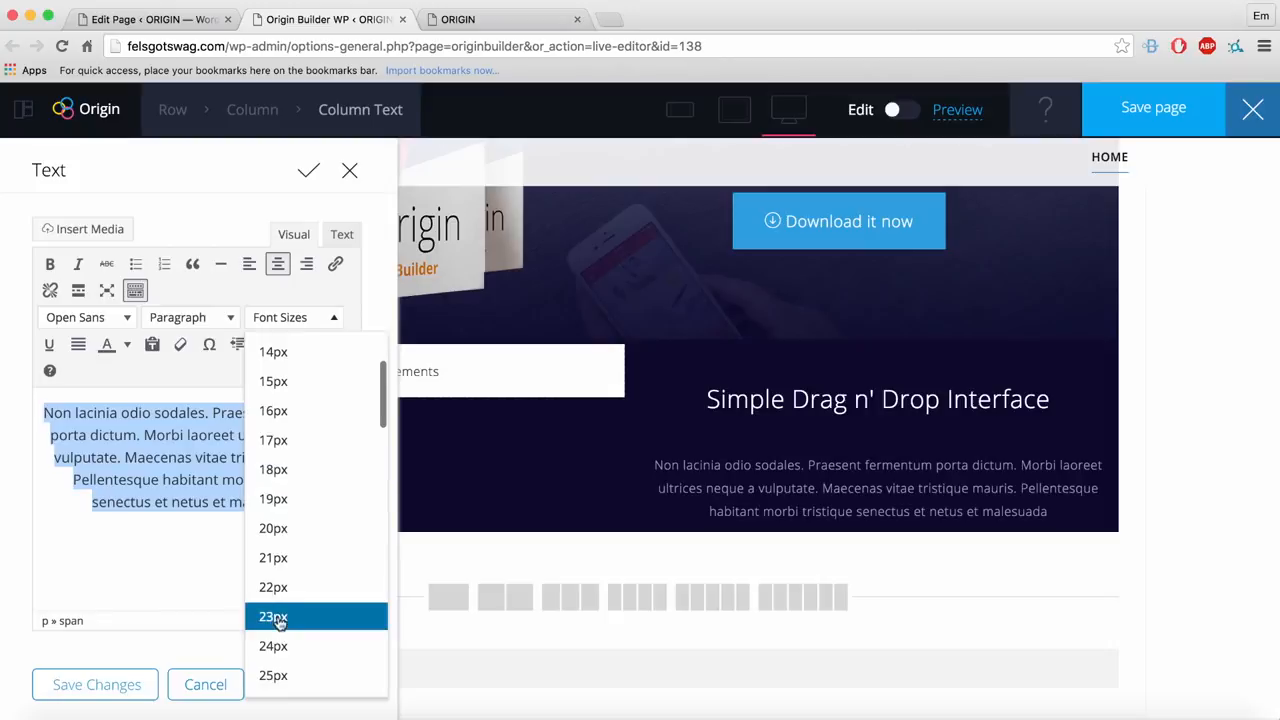
click(273, 410)
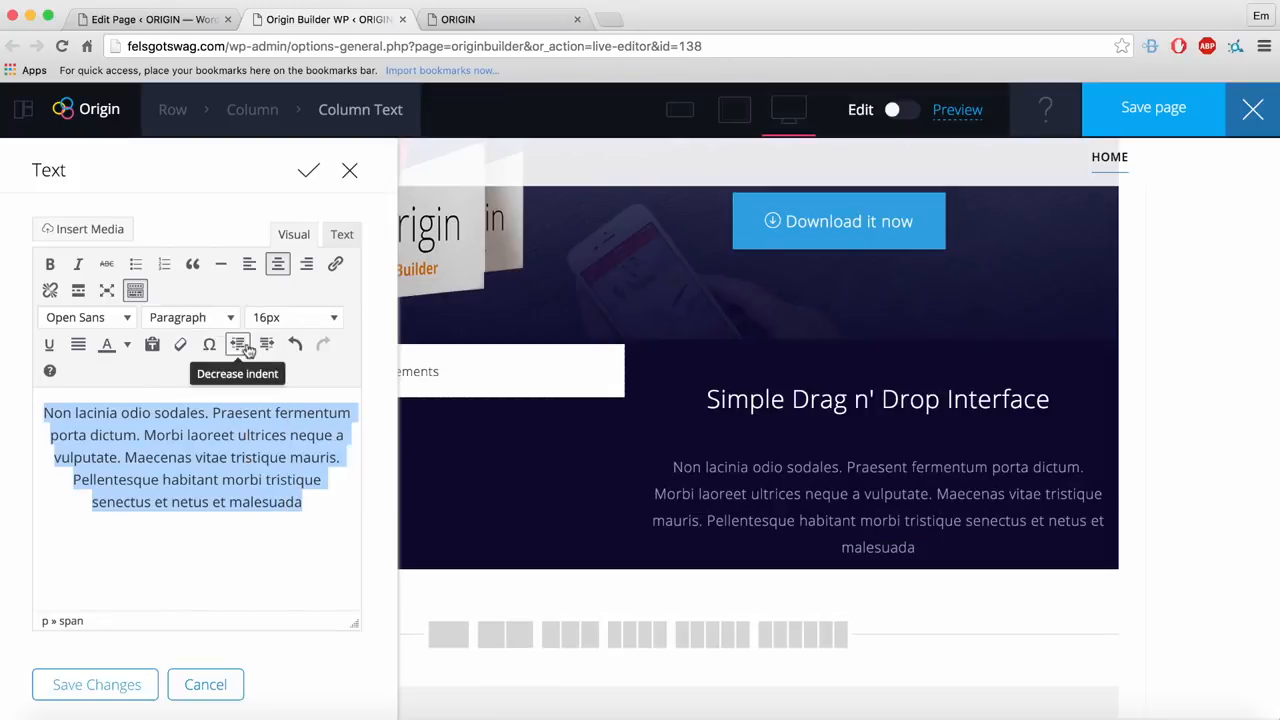
click(250, 264)
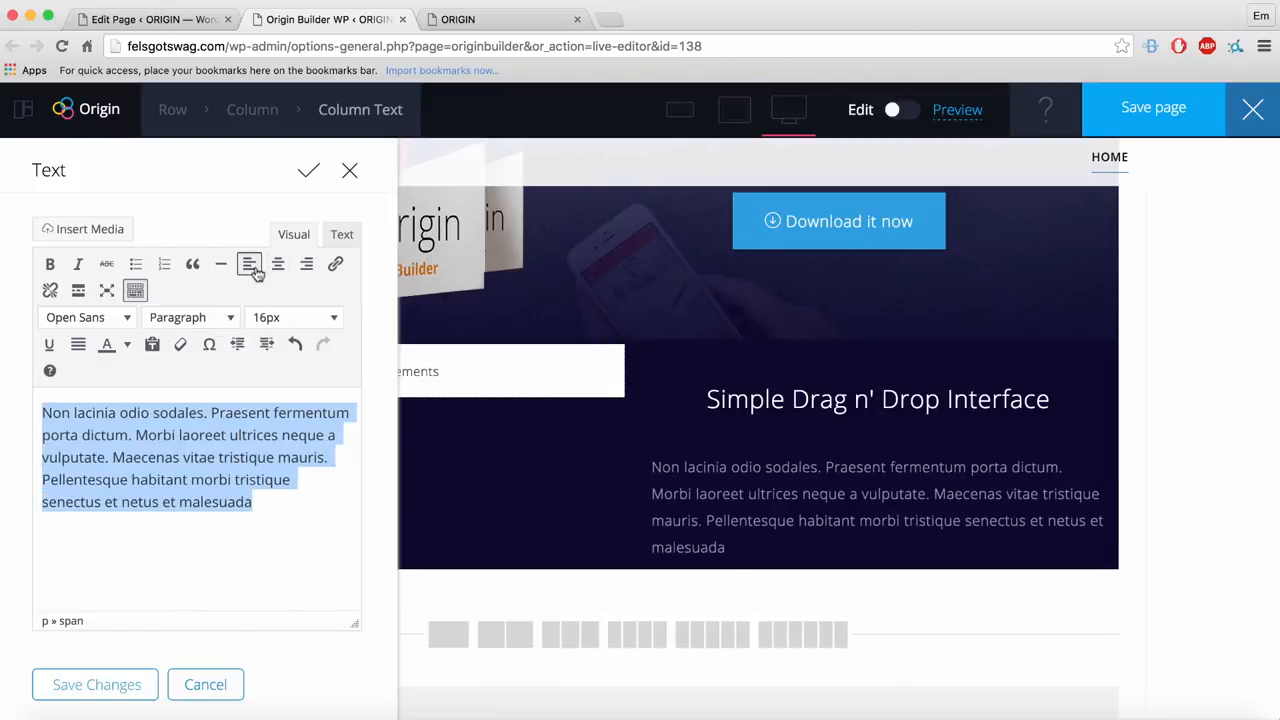
click(96, 684)
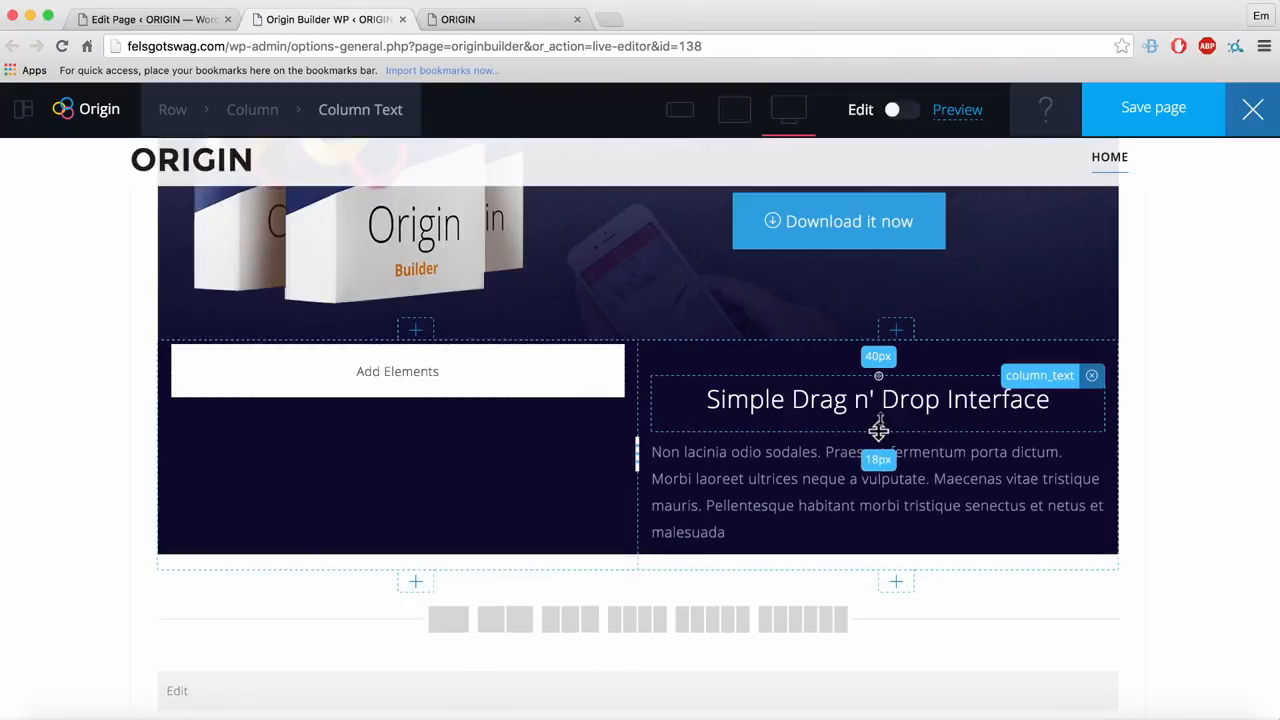
Step: Widen the dark row's empty first column and add a Single Image element to it using image-19.png from the media library
drag(634, 454, 700, 452)
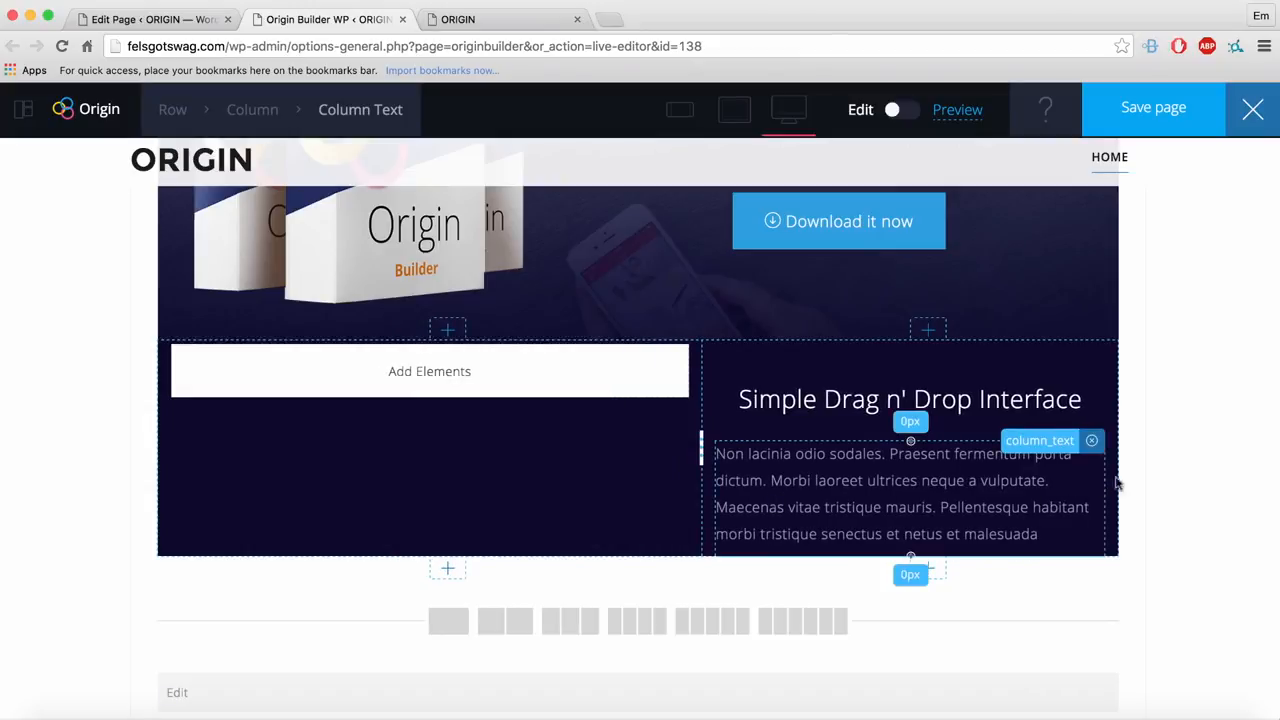
scroll(1000, 470, up, 2)
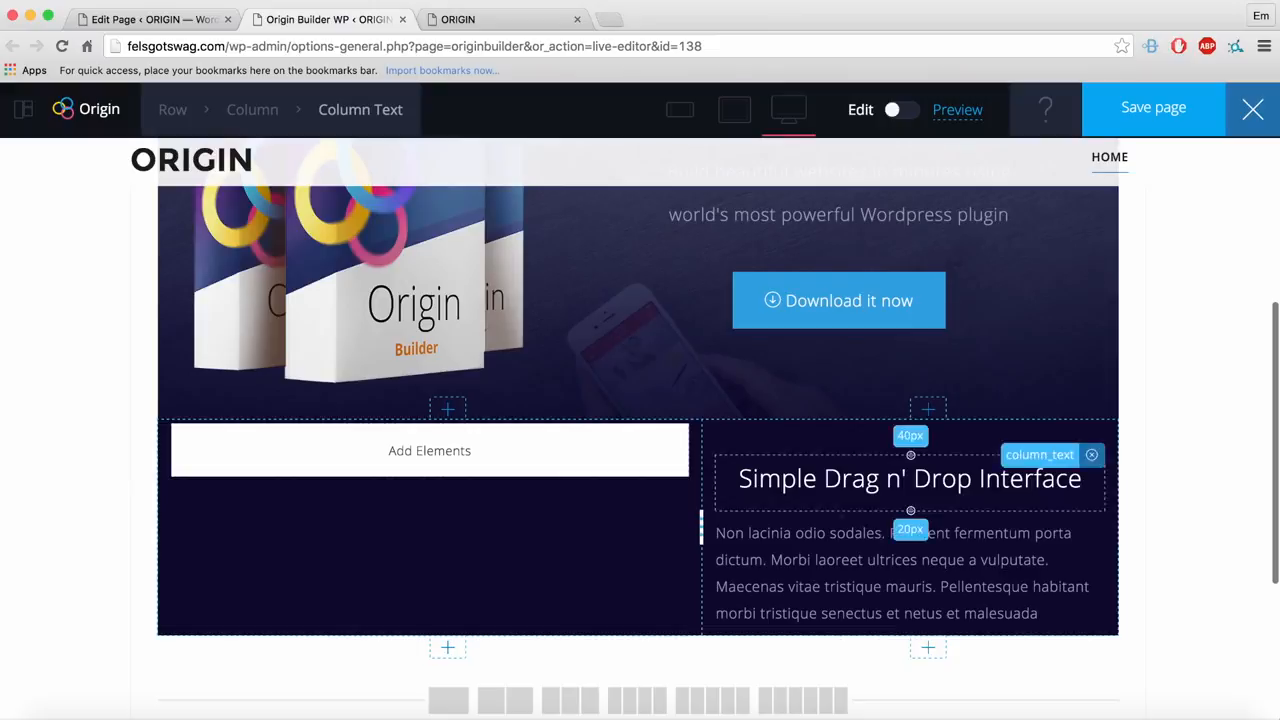
click(427, 452)
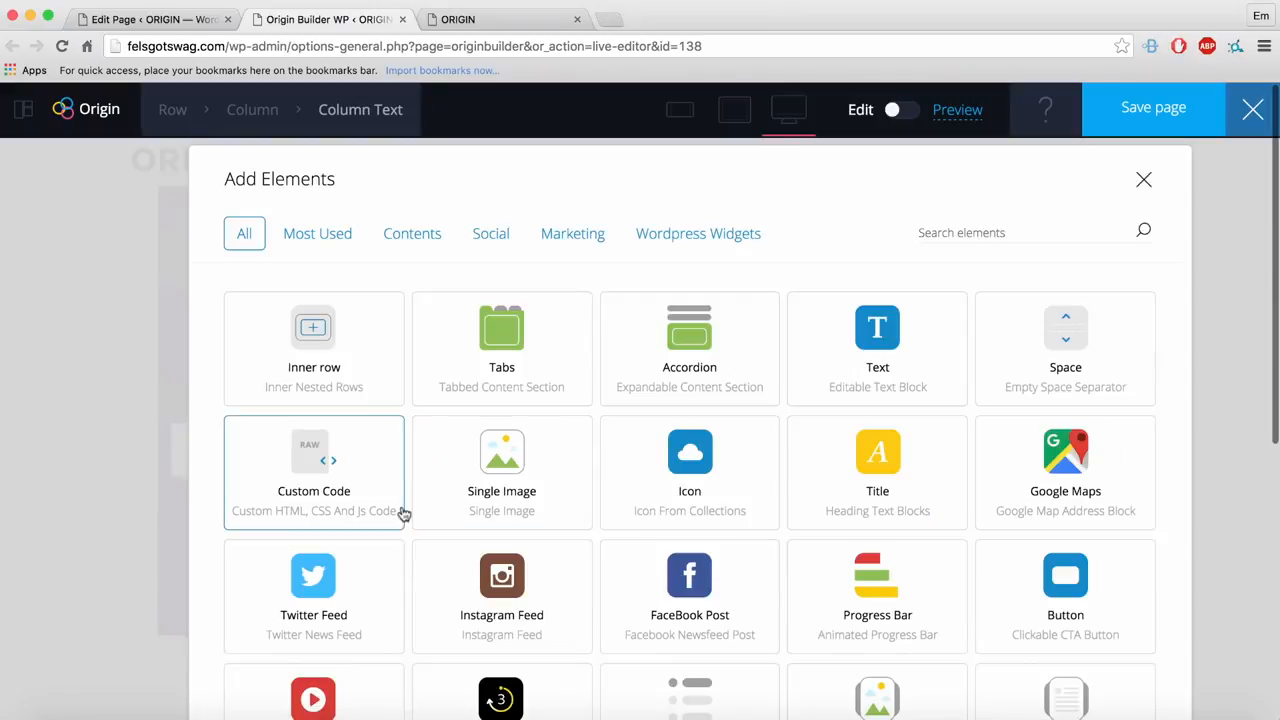
click(510, 497)
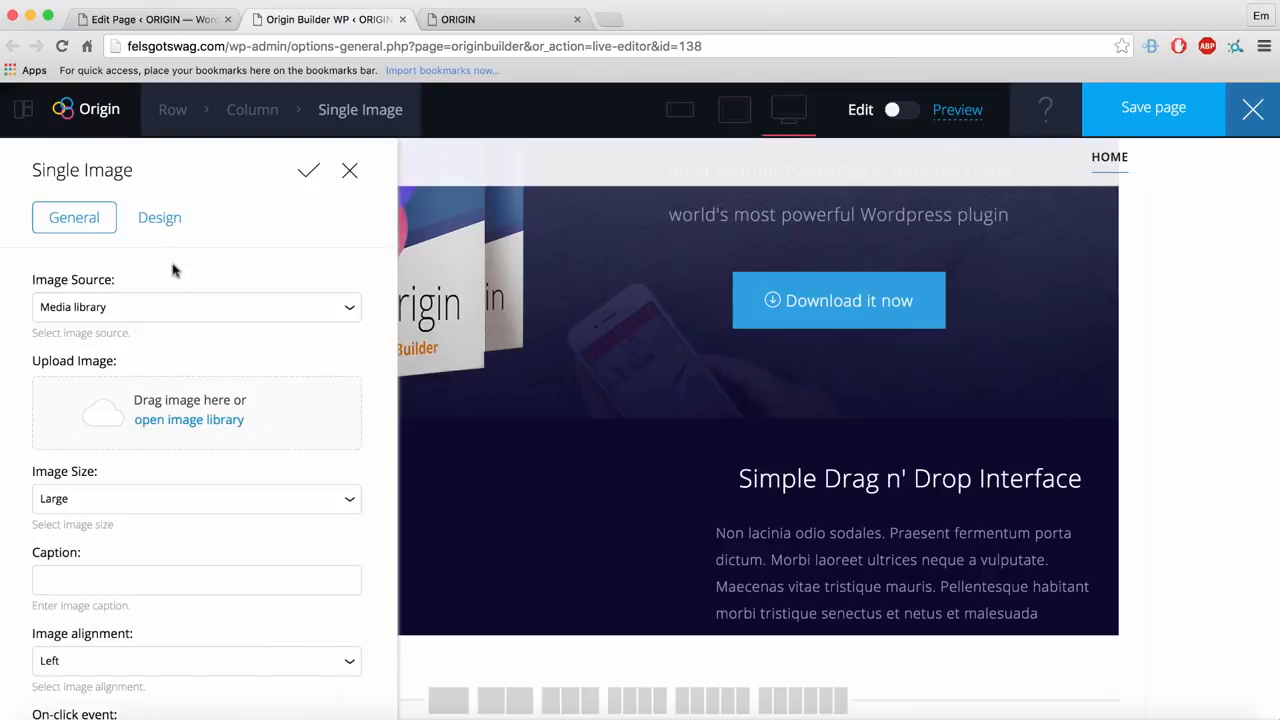
click(161, 423)
scroll(624, 350, up, 5)
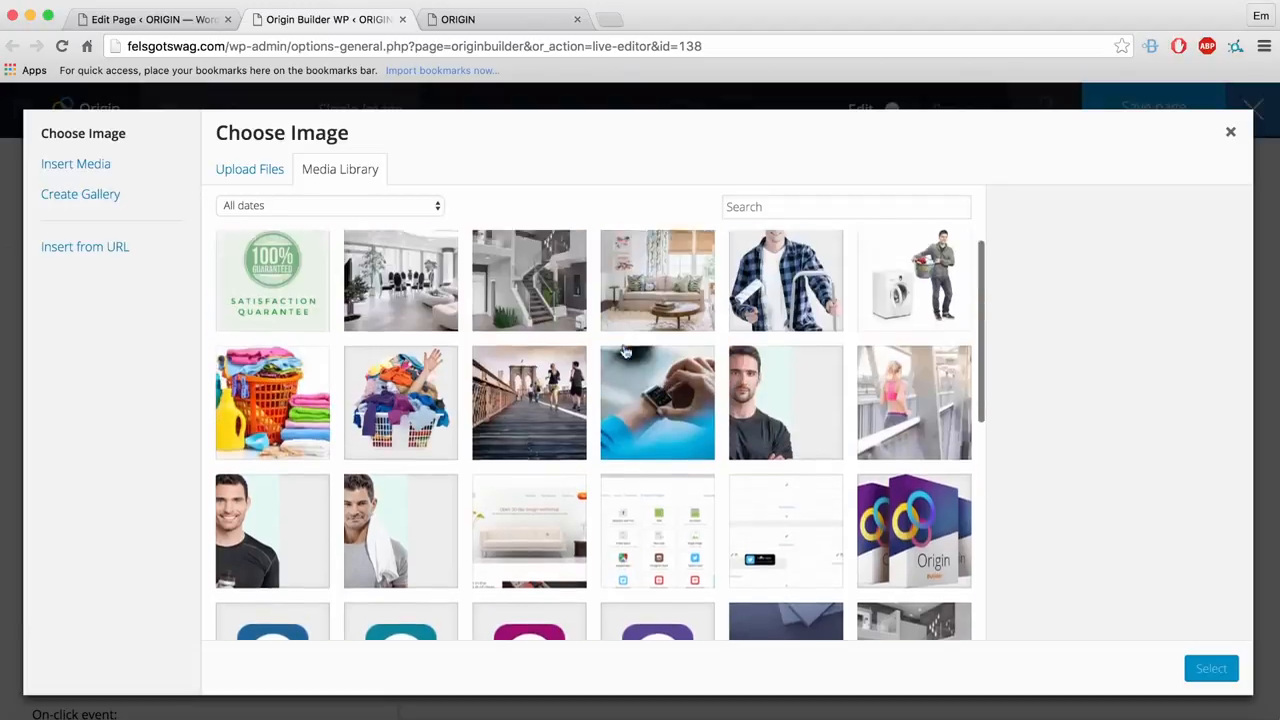
click(806, 560)
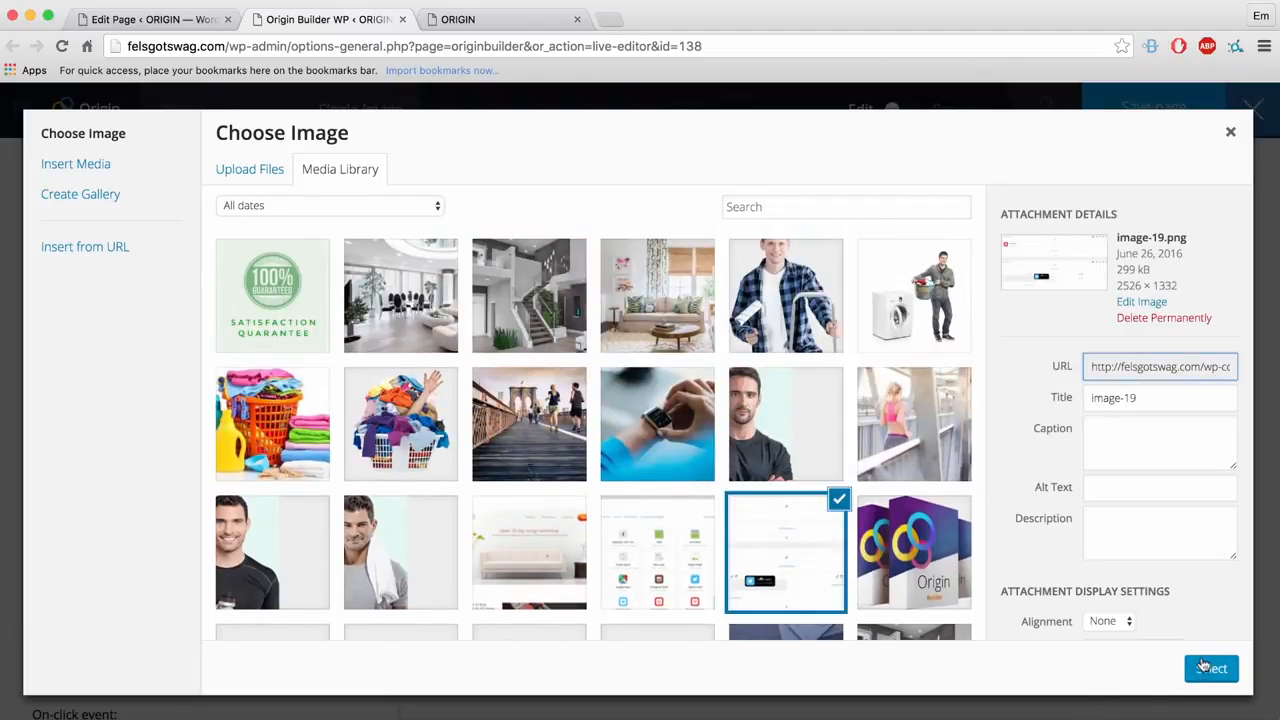
click(1208, 668)
scroll(100, 553, down, 4)
scroll(100, 550, down, 2)
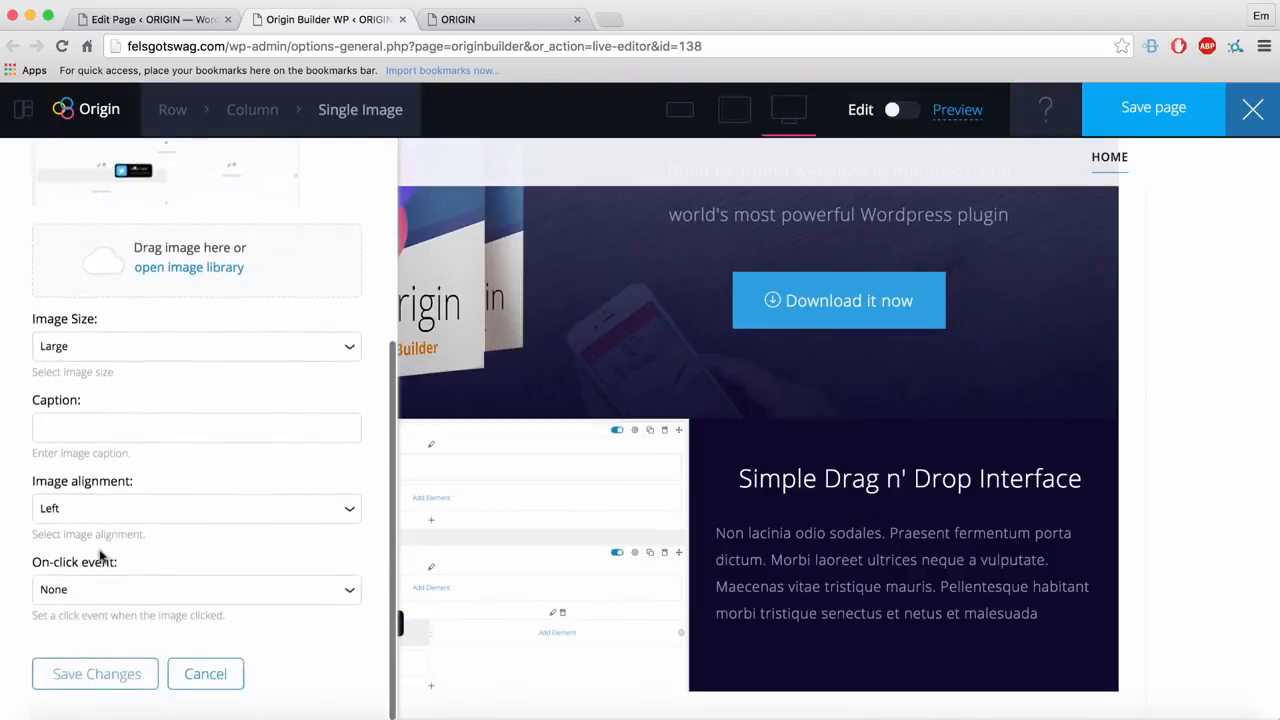
click(58, 682)
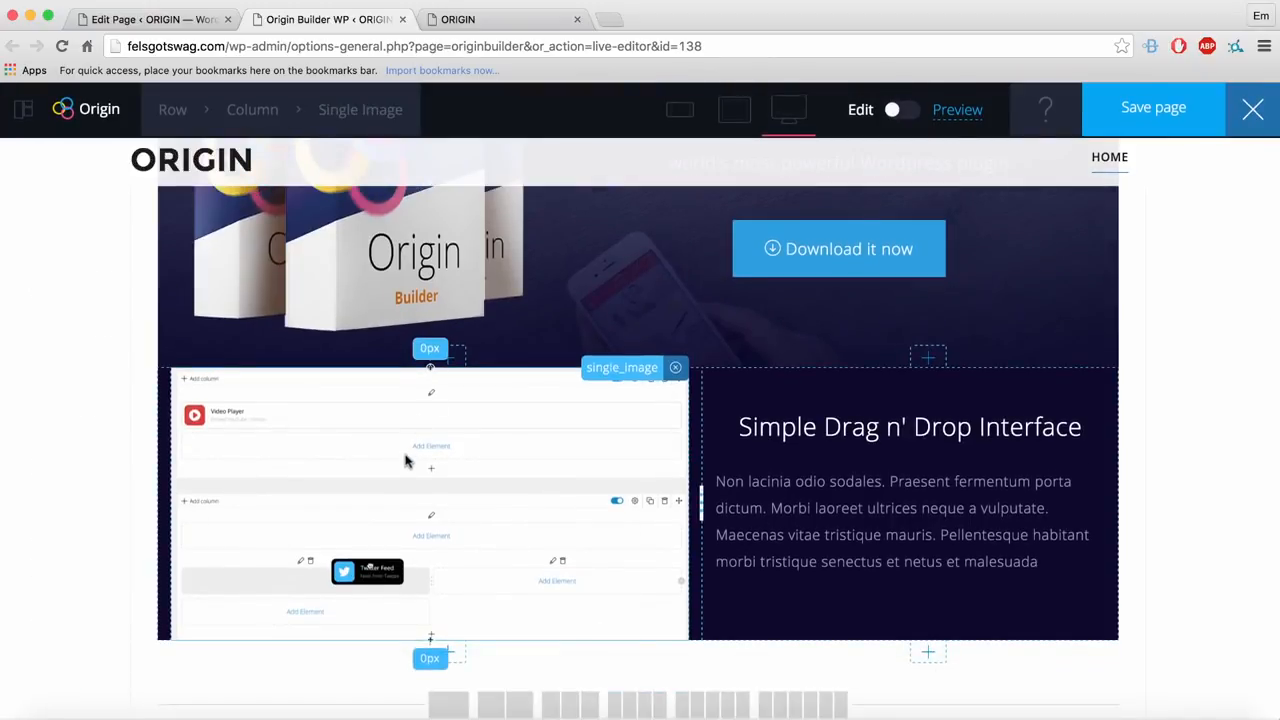
Step: Add spacing around all sides of the image in the dark row's first column and save the page
click(405, 460)
click(157, 217)
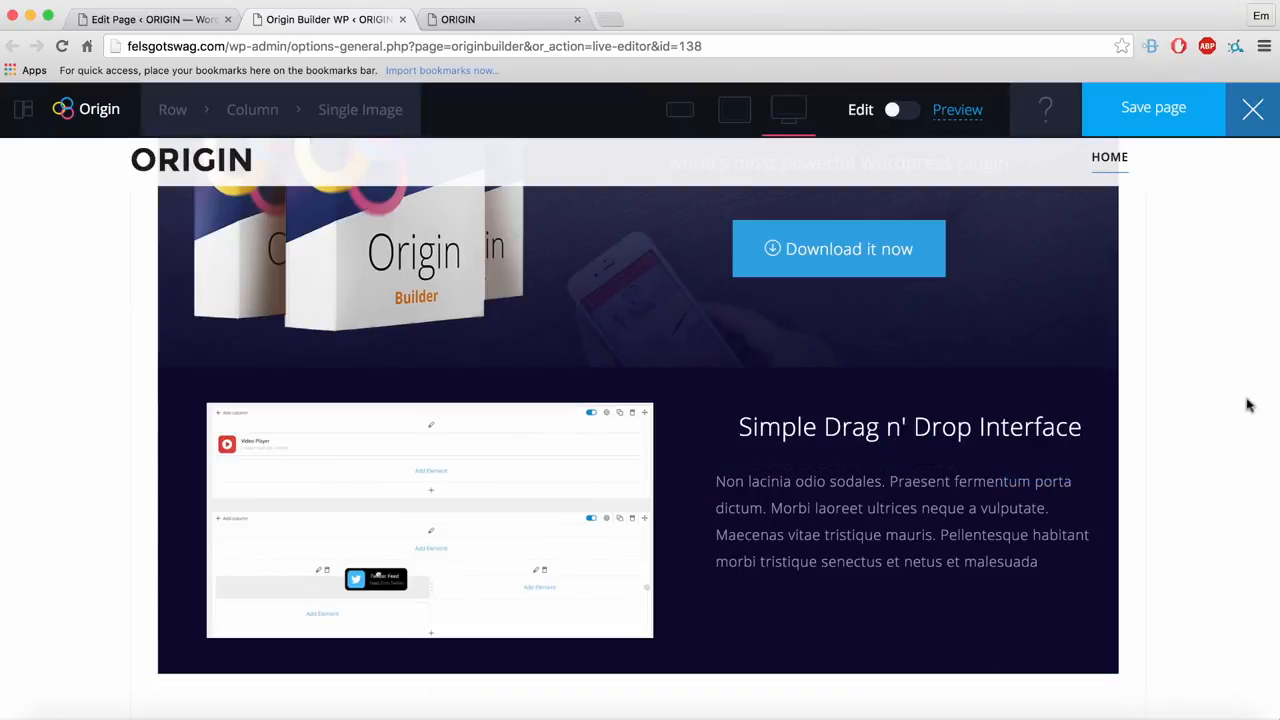
scroll(1218, 343, up, 3)
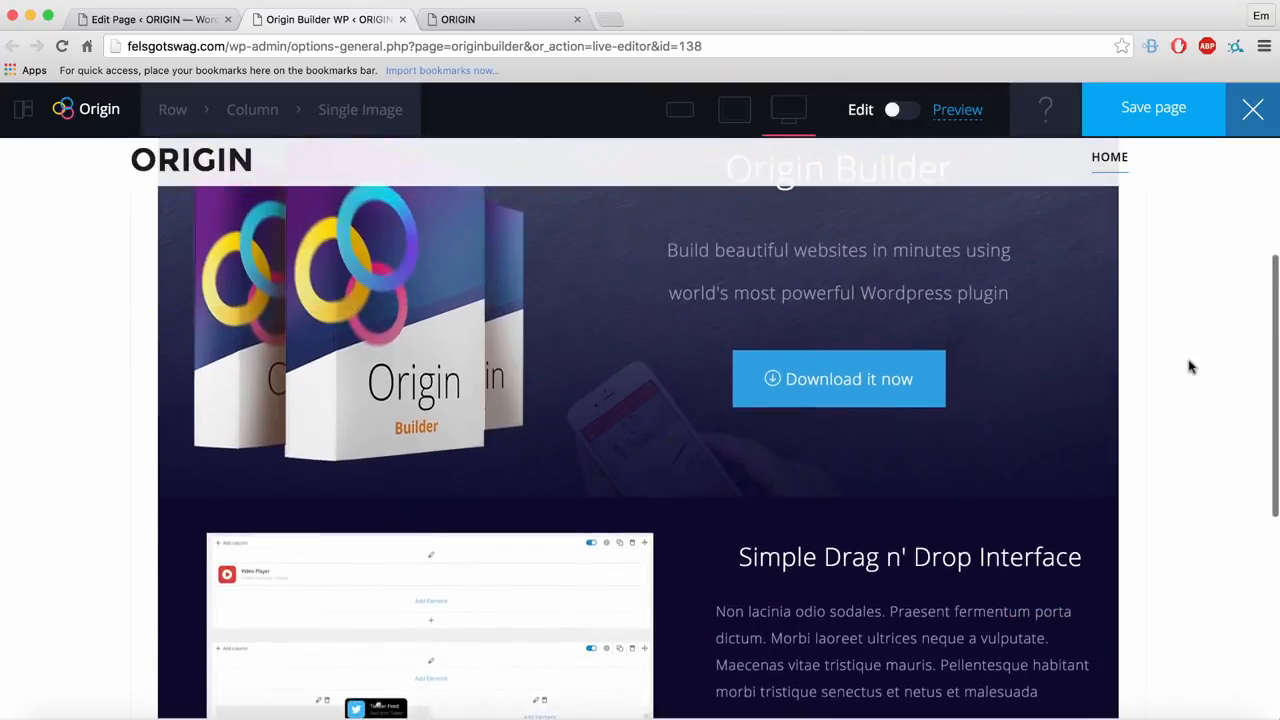
click(1169, 121)
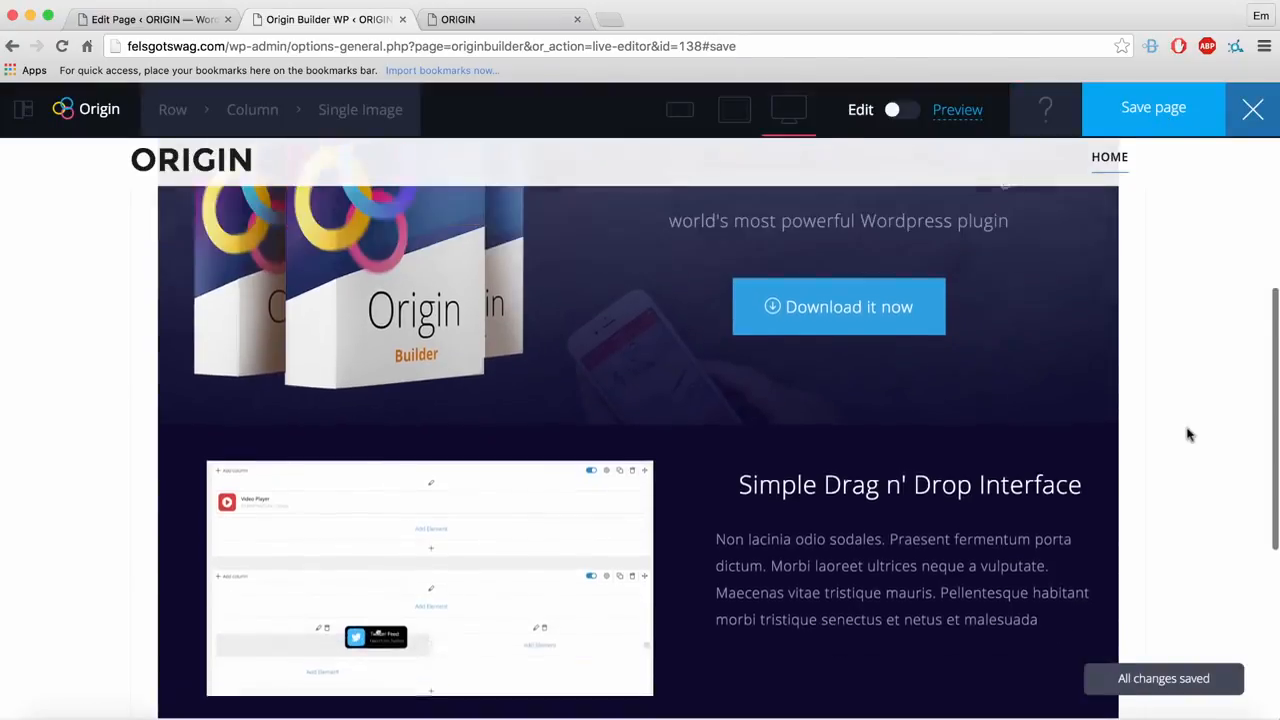
Step: Open the Home page's permalink in a new browser tab and review the hero row and the drag-and-drop row on the live site
click(148, 19)
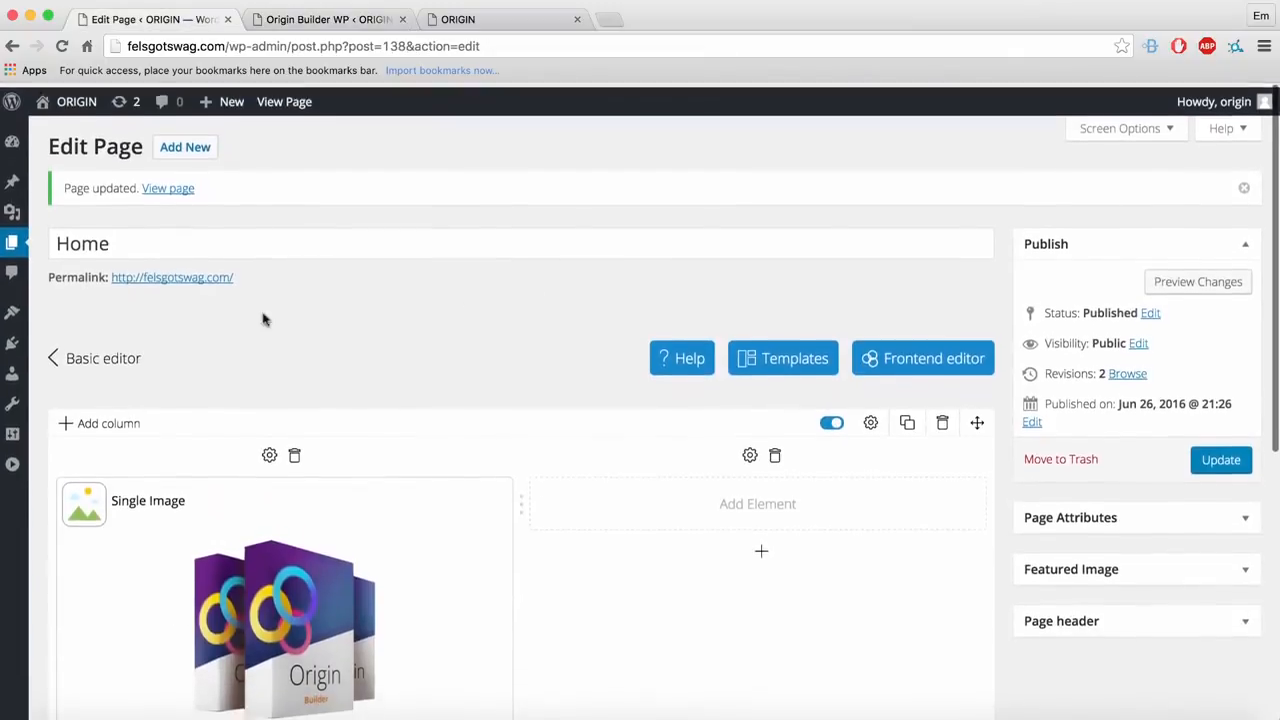
right_click(162, 275)
click(194, 282)
click(326, 21)
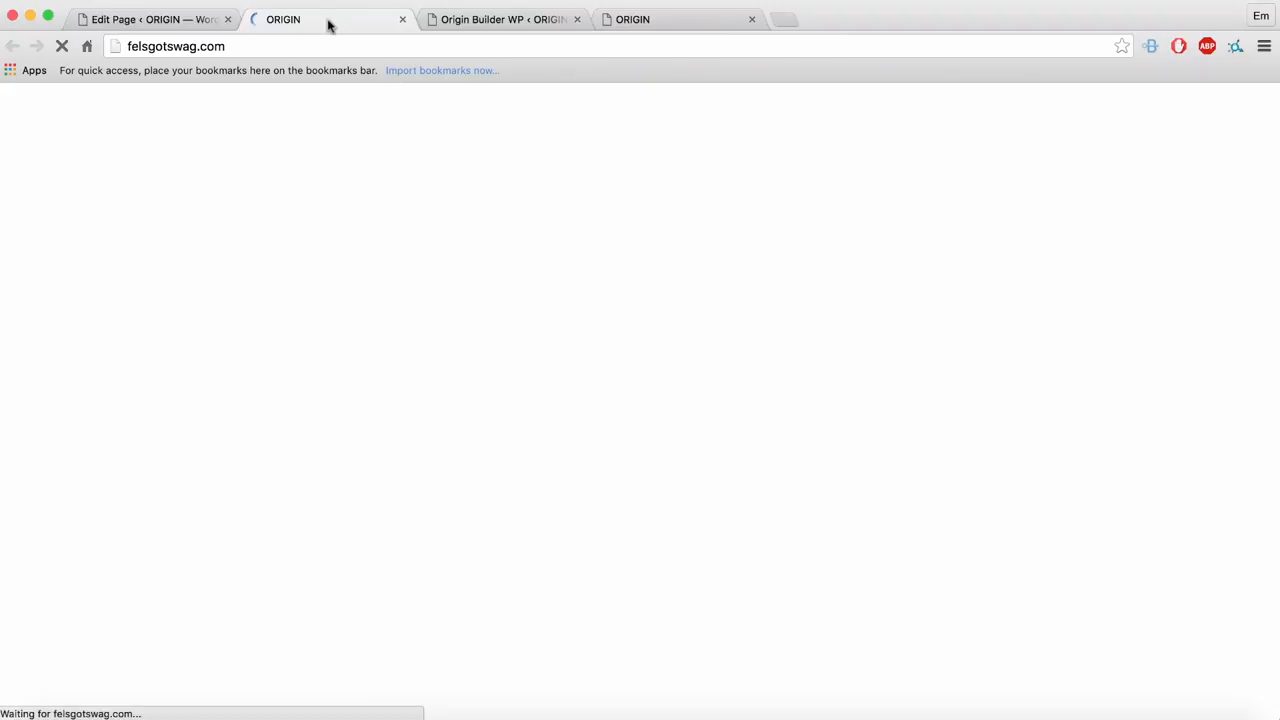
scroll(1074, 411, down, 5)
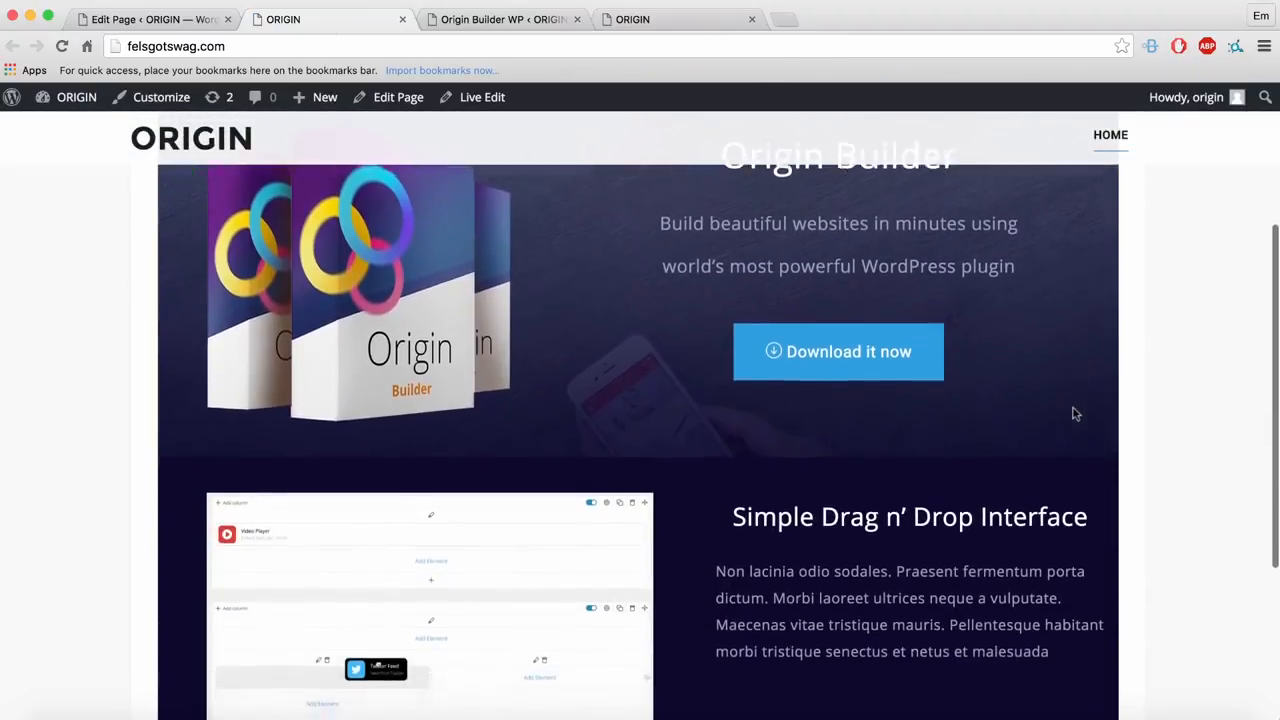
scroll(1074, 411, up, 4)
scroll(1074, 412, down, 1)
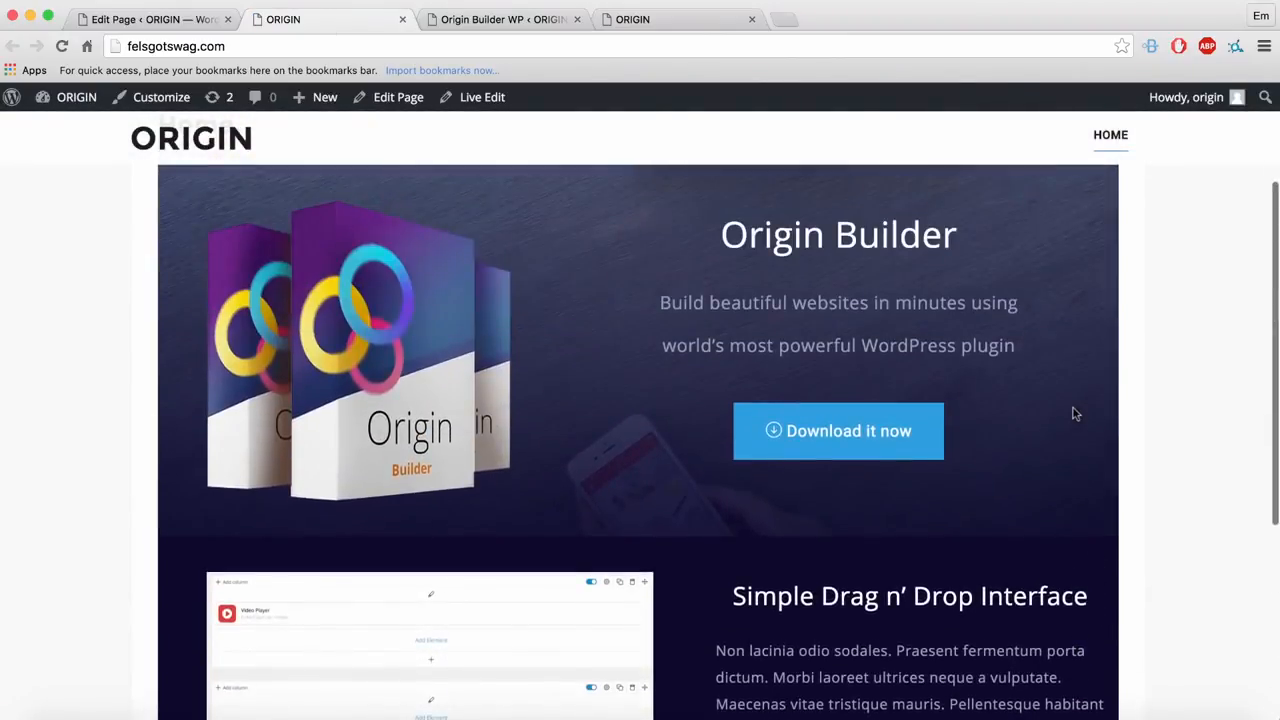
Step: Close the live site preview, return to the Home page editor and reload it
key(super+w)
click(140, 19)
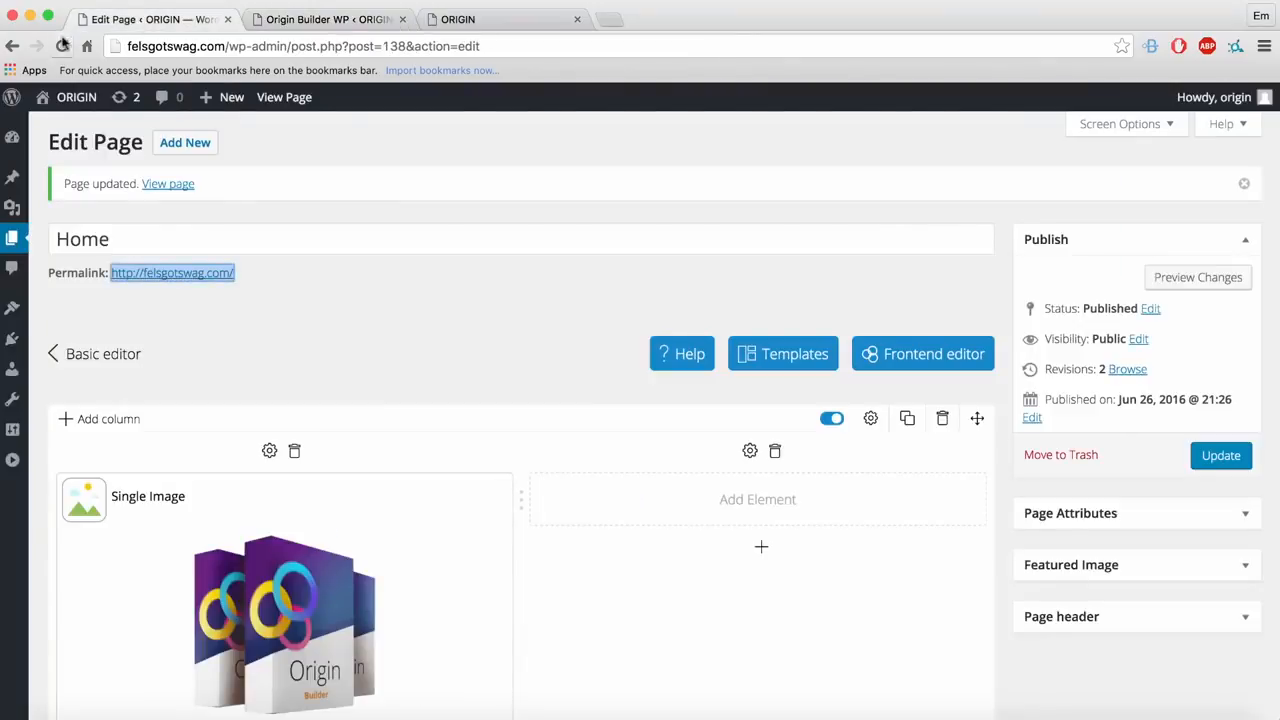
scroll(774, 541, down, 10)
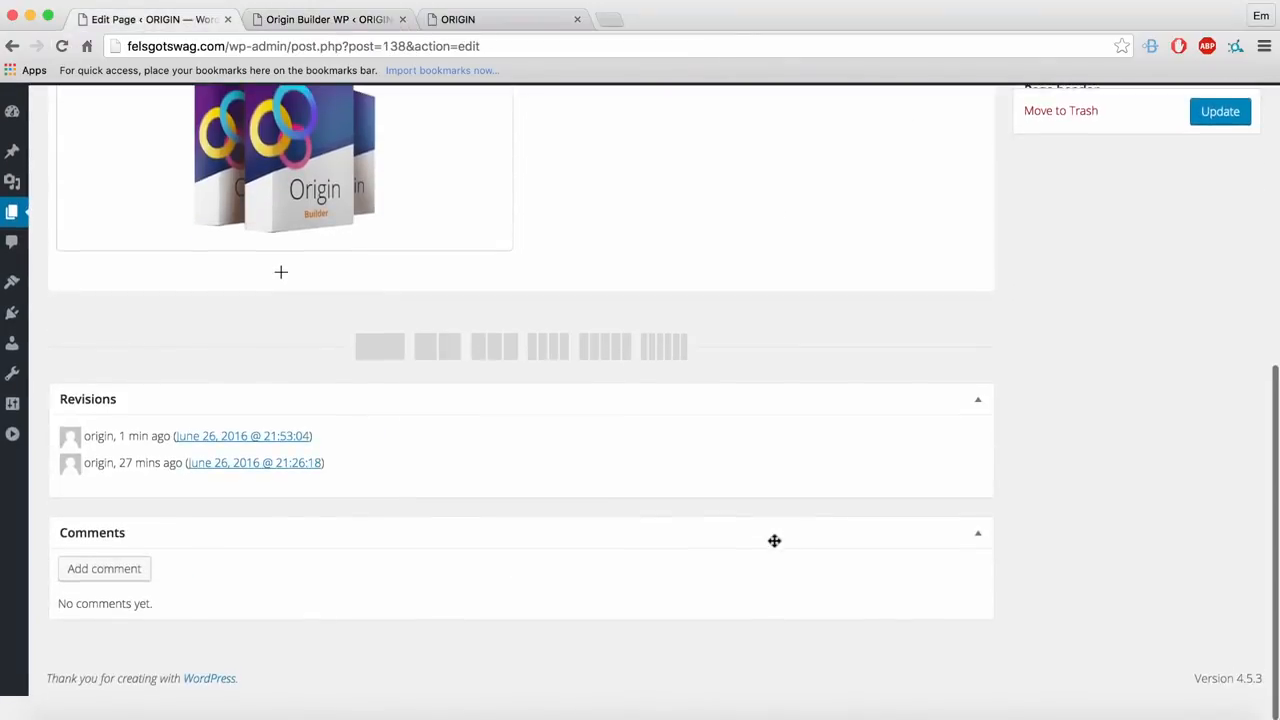
scroll(774, 541, up, 9)
scroll(689, 508, down, 2)
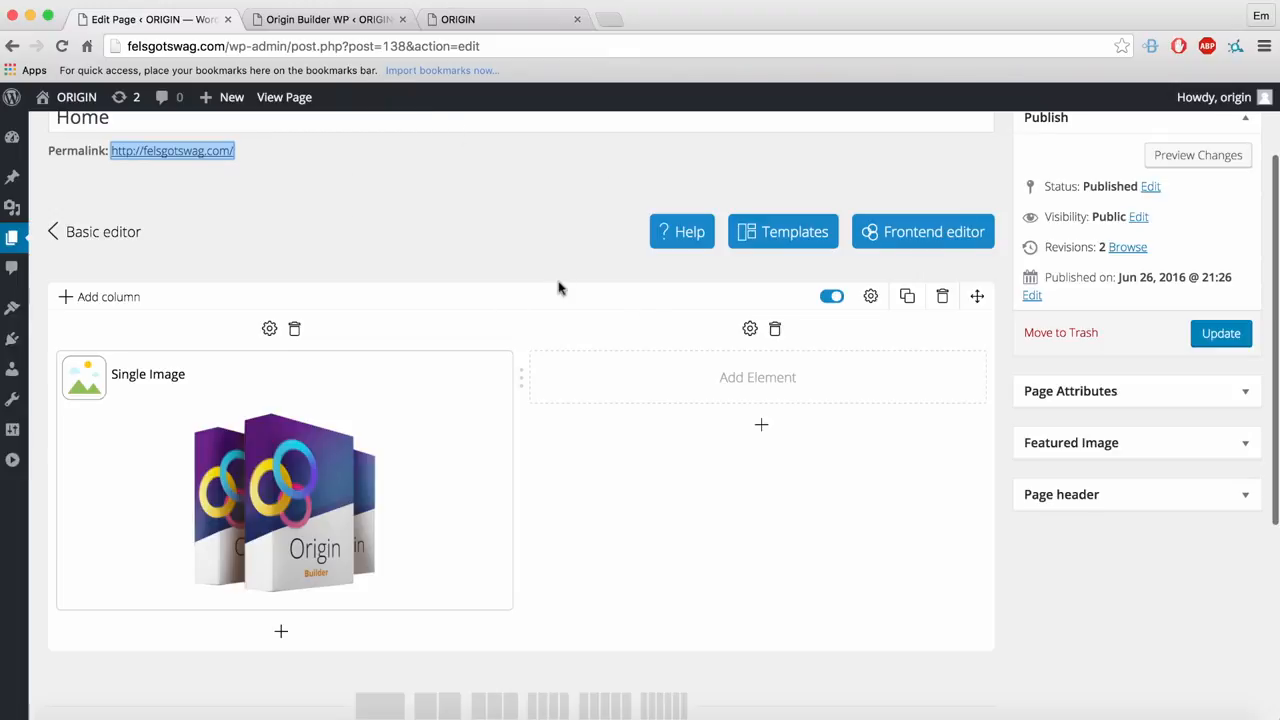
click(61, 46)
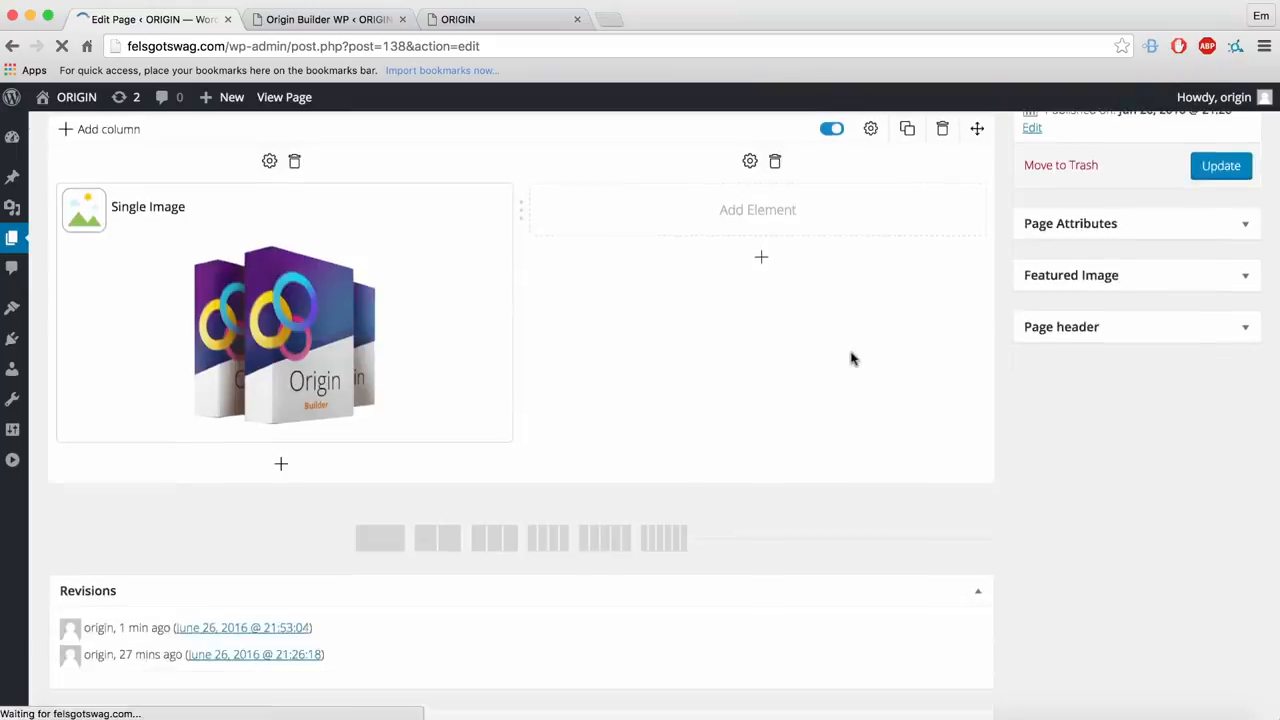
Step: Add a two-column row below the dark image-and-text feature row
scroll(852, 359, down, 5)
scroll(852, 359, up, 1)
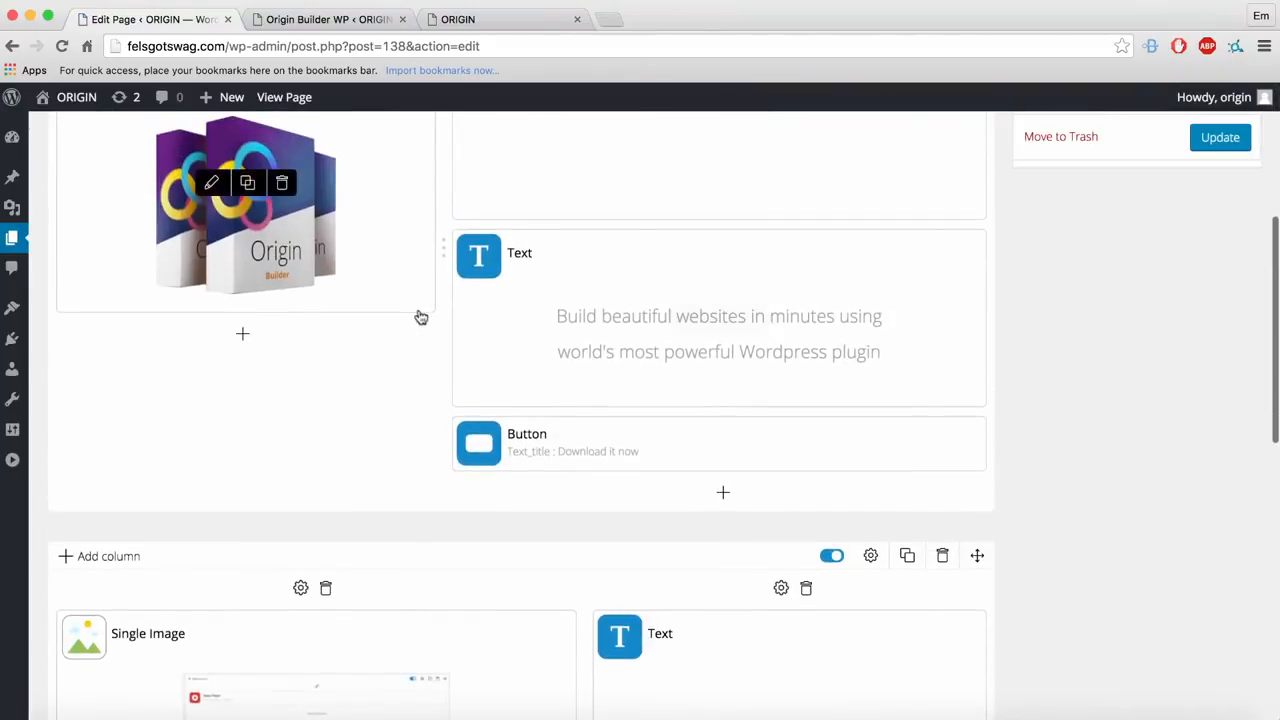
scroll(420, 317, down, 5)
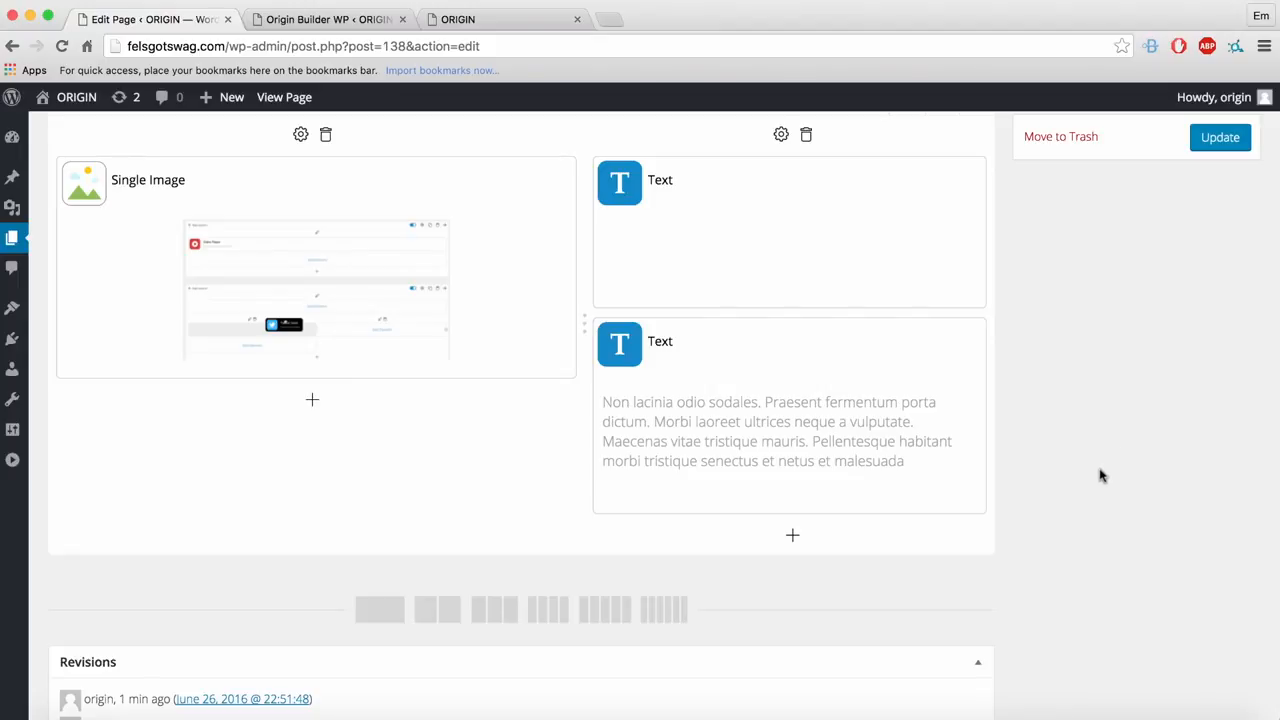
click(437, 609)
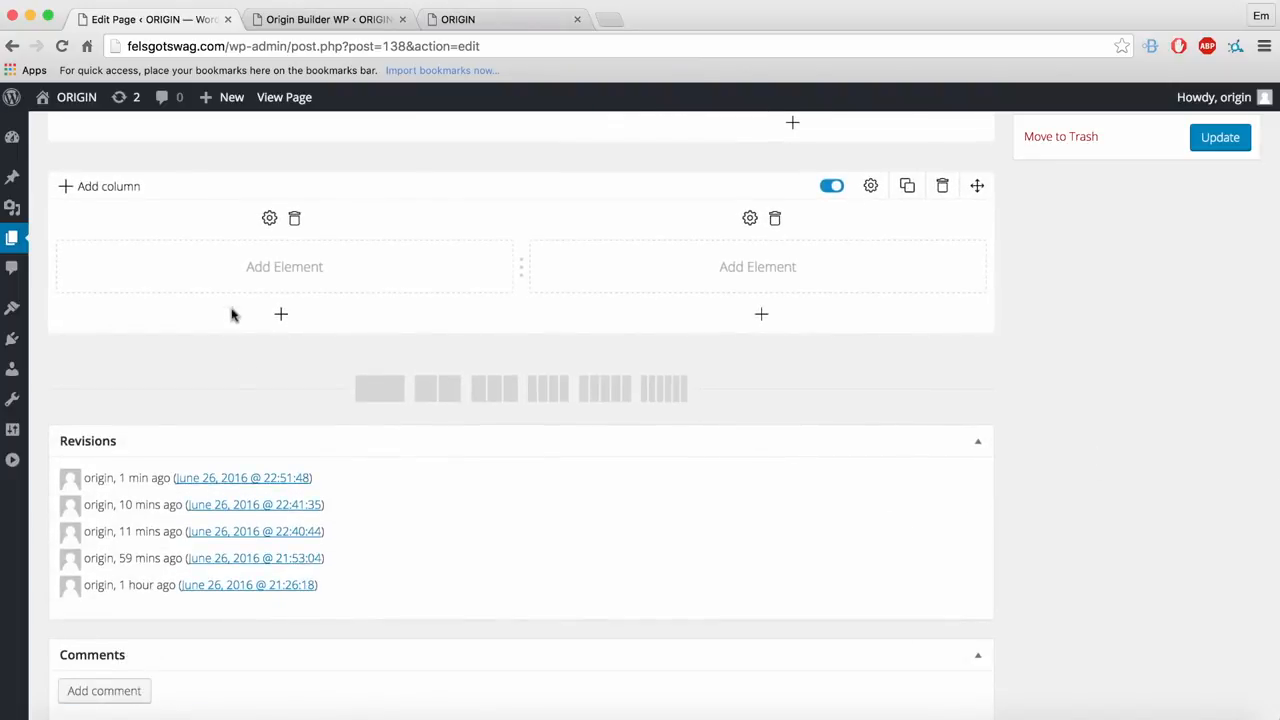
Step: Set up two inner rows of two columns each in the new row's first column
click(255, 280)
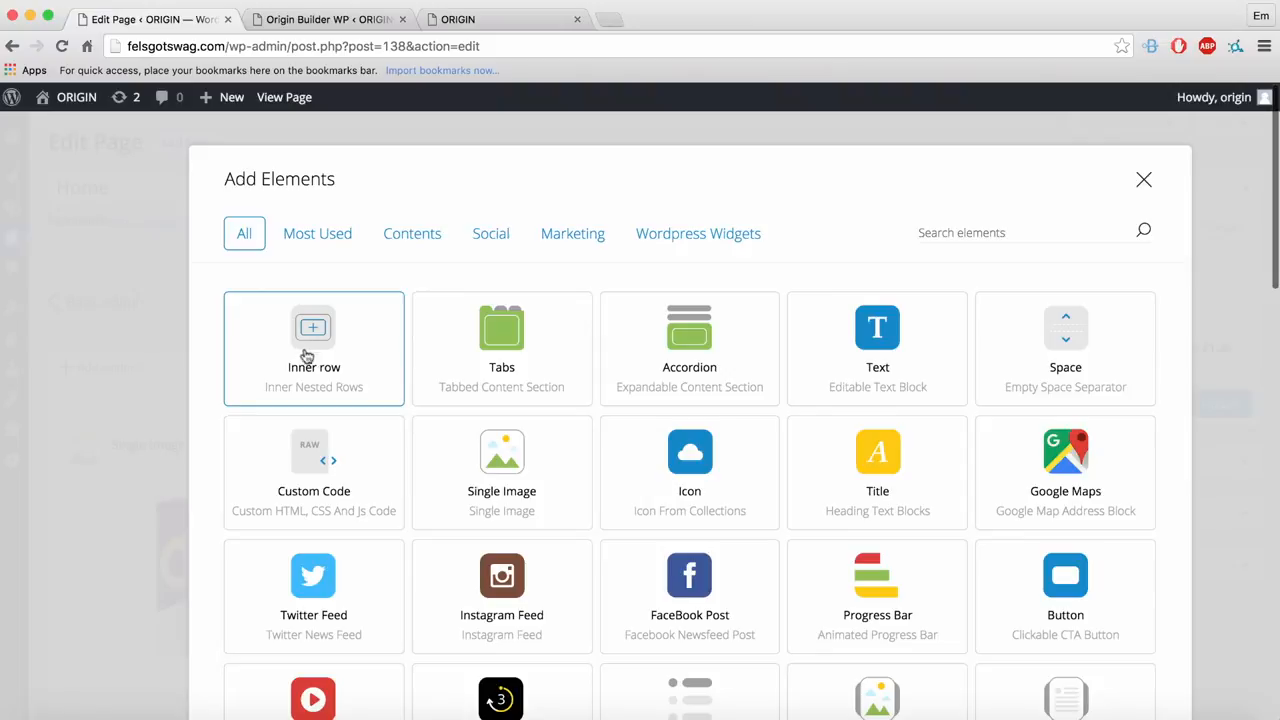
click(305, 350)
scroll(778, 407, up, 2)
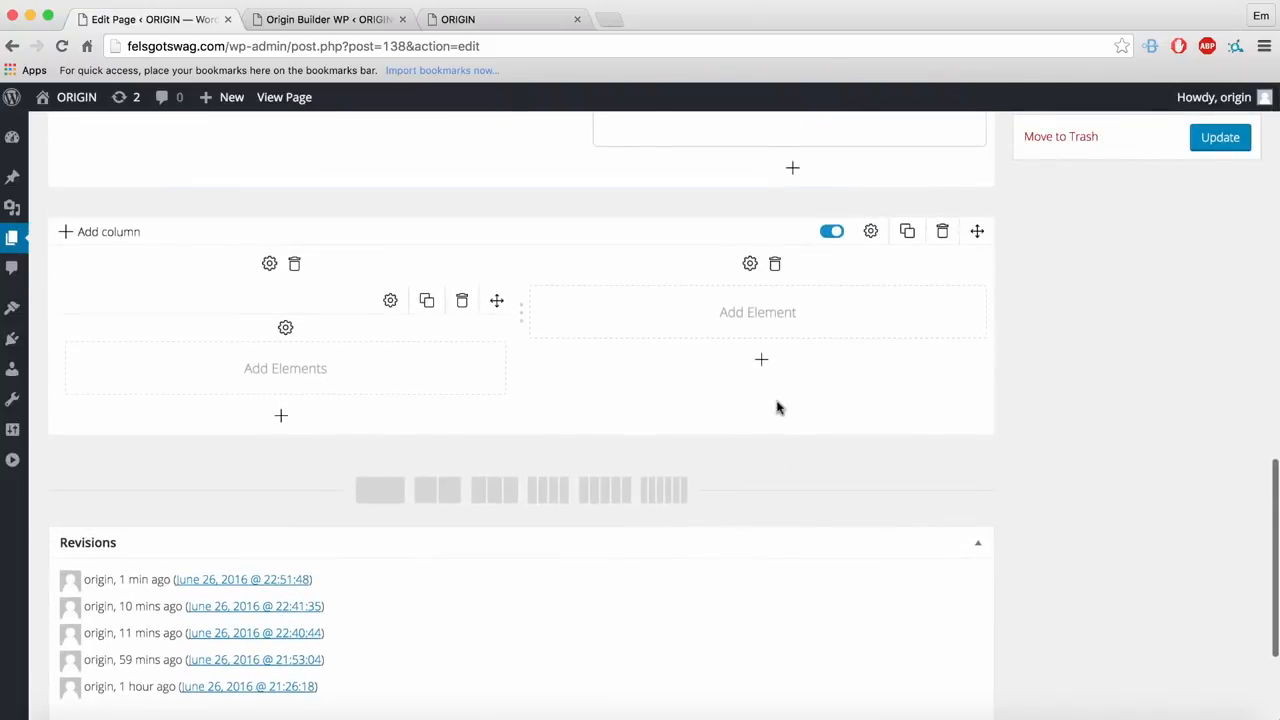
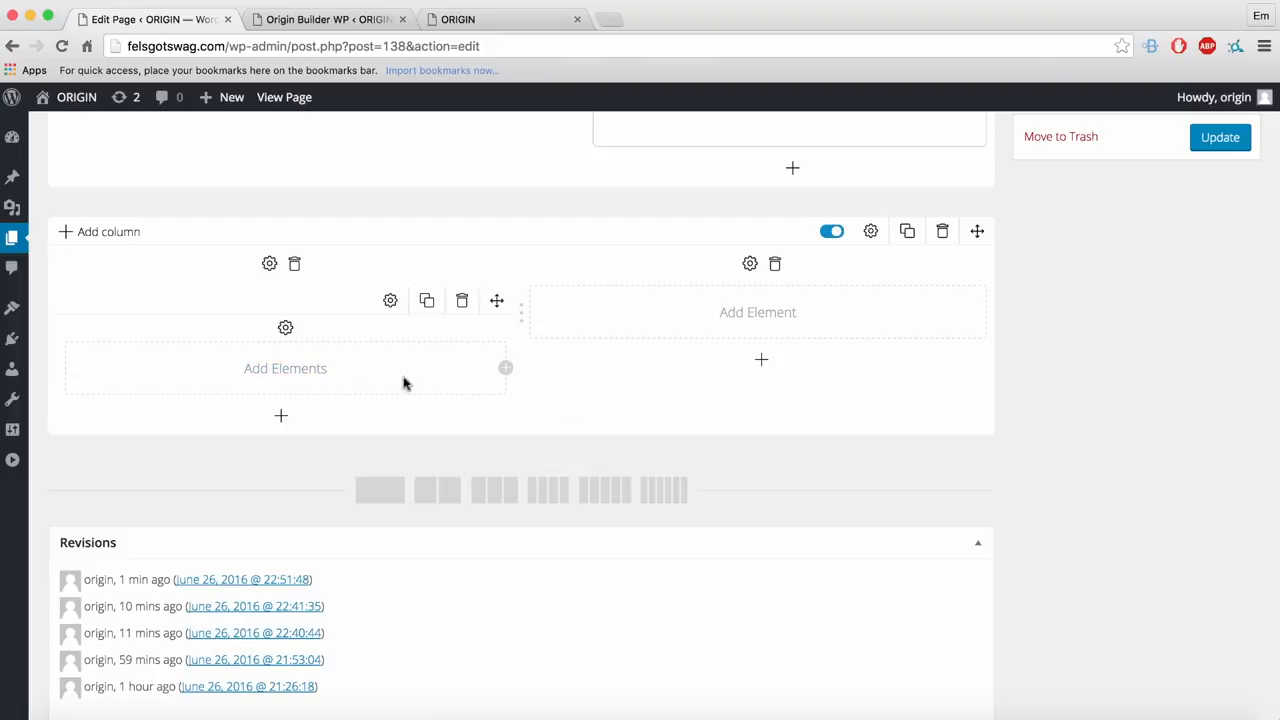
click(505, 368)
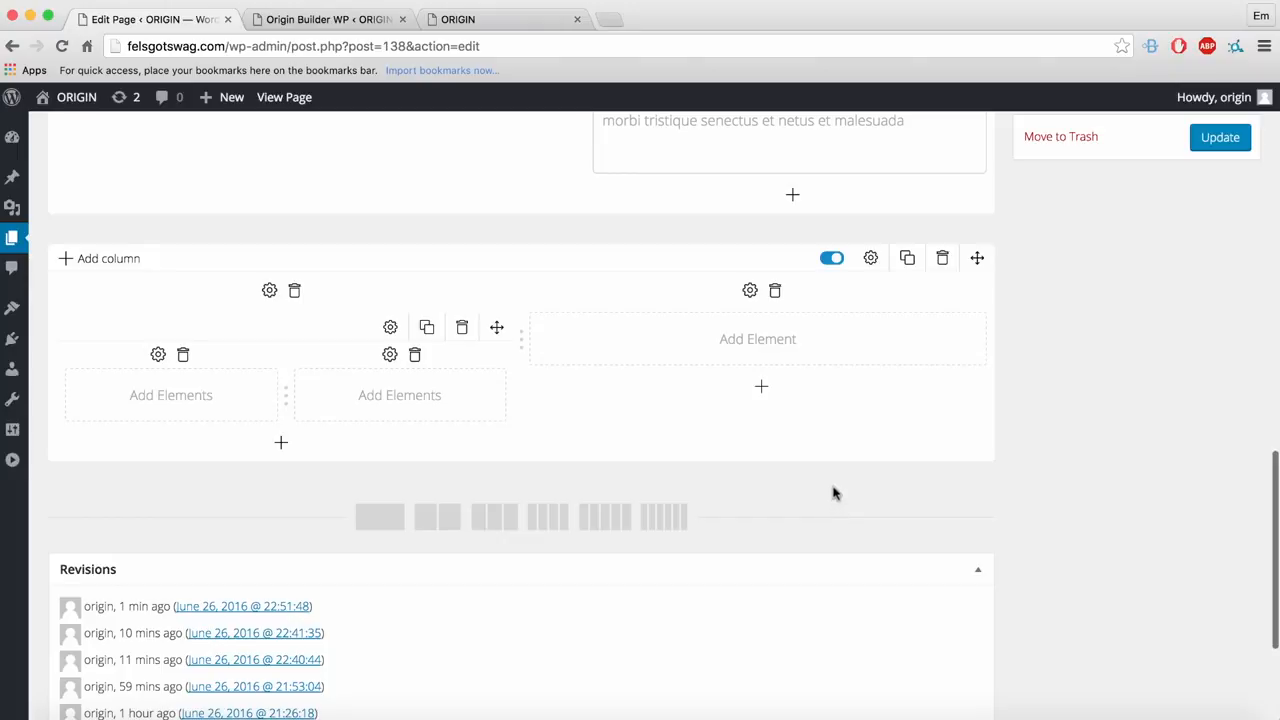
click(426, 327)
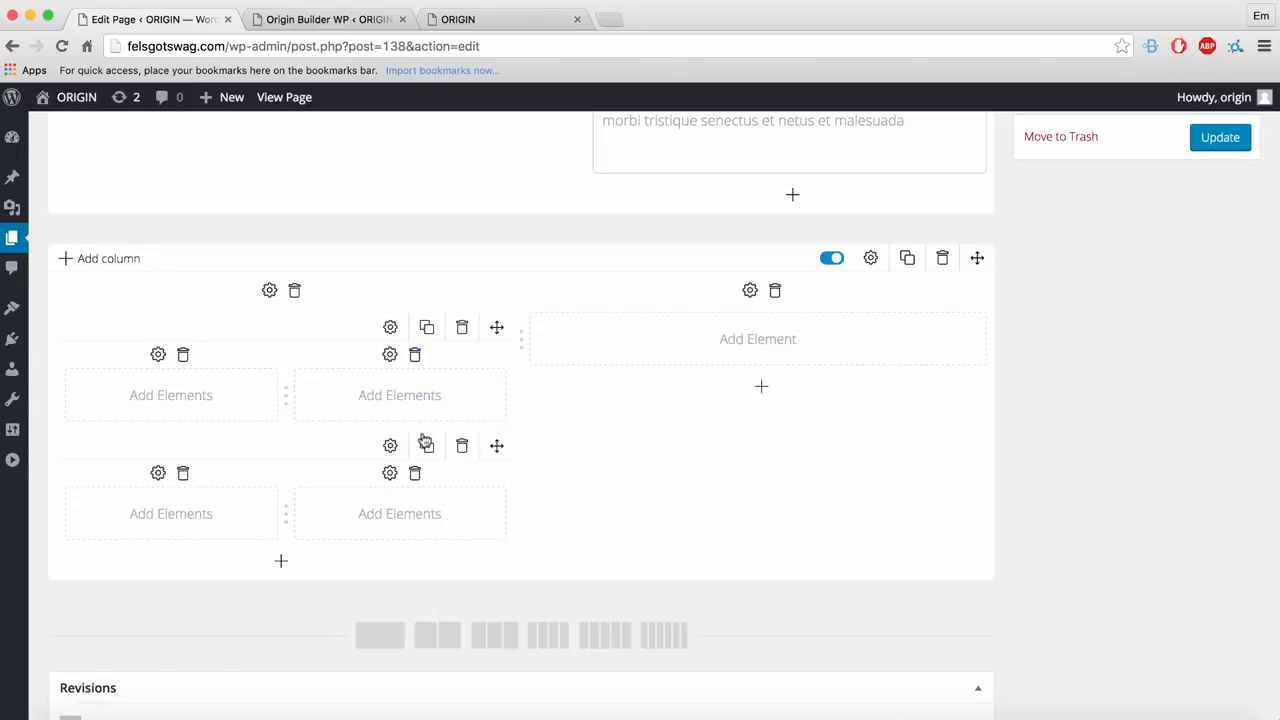
Step: Build two inner rows in the new row's second column, each split into two columns
click(755, 345)
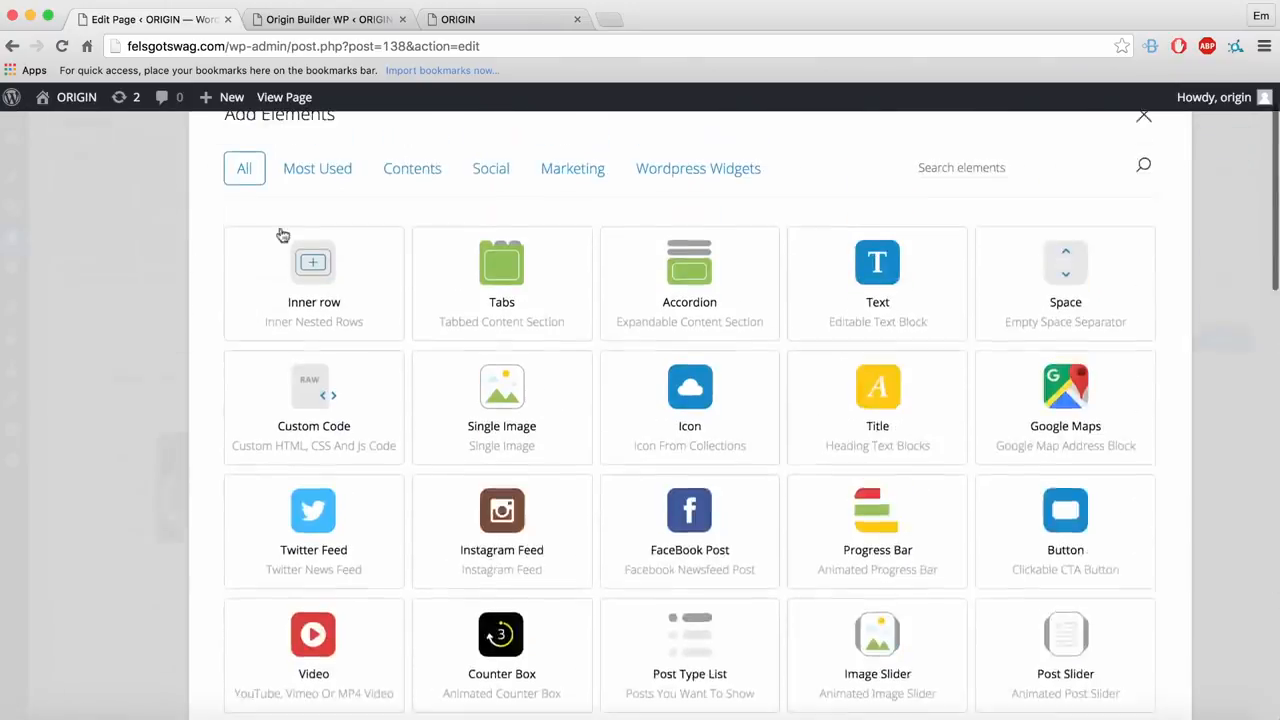
click(314, 340)
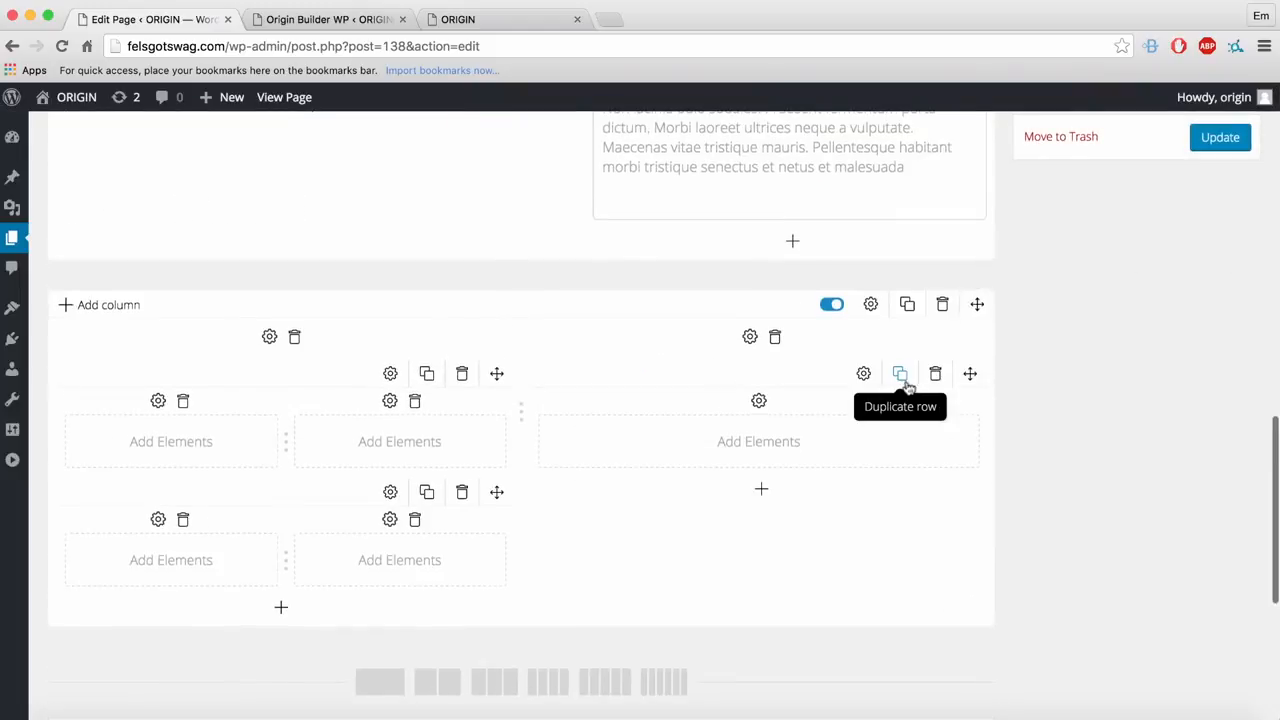
click(903, 380)
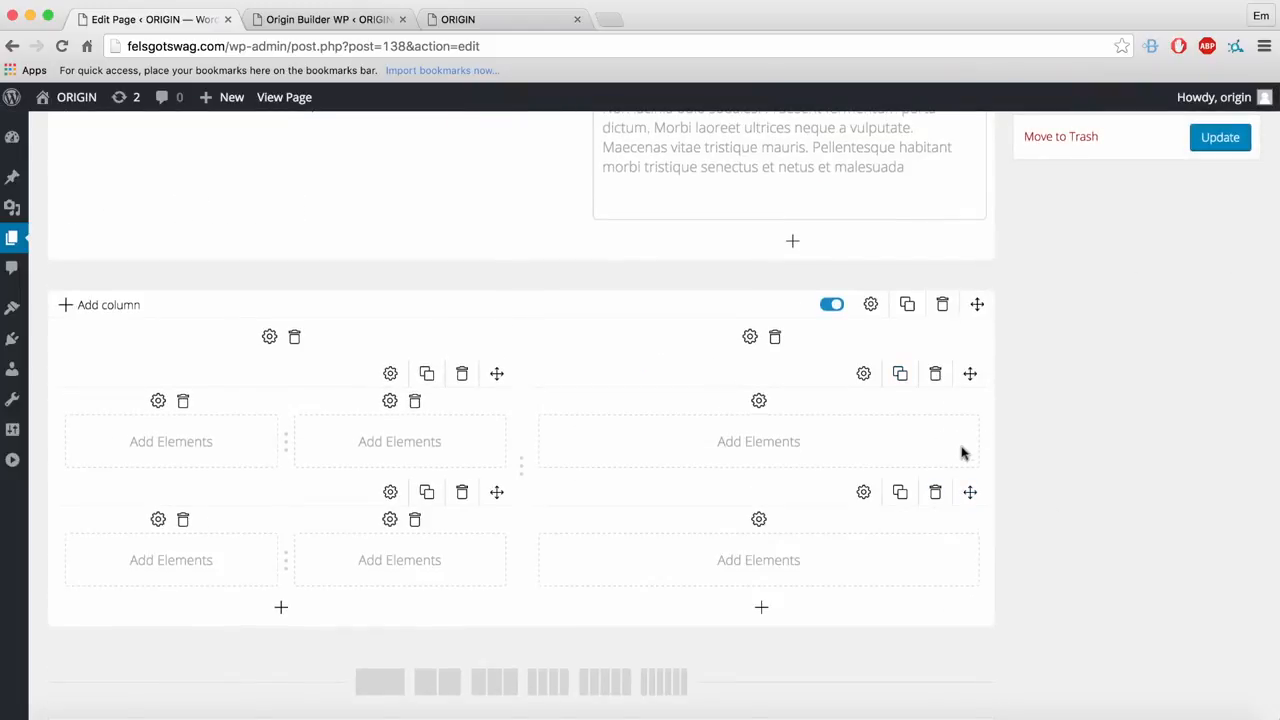
click(976, 438)
scroll(977, 437, down, 1)
click(977, 514)
Step: Add a Single Image element using icon-3.png from the media library to the first cell of the upper inner row
scroll(972, 511, down, 3)
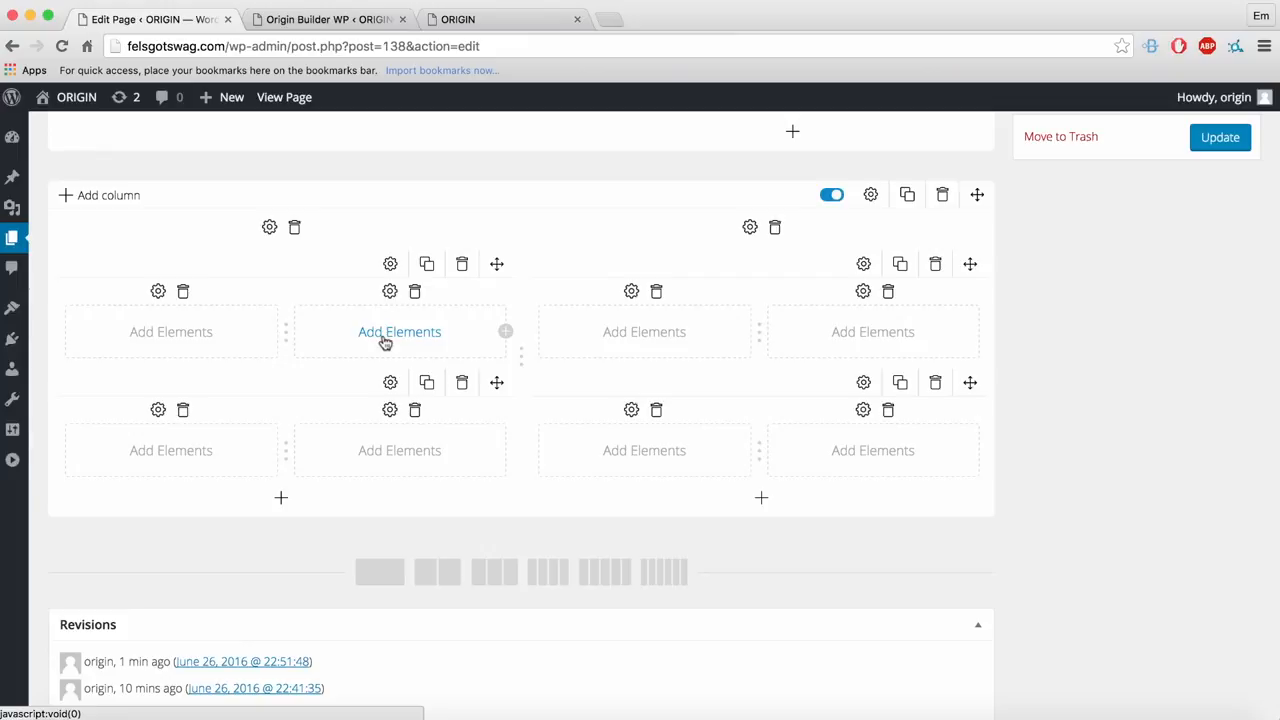
click(179, 342)
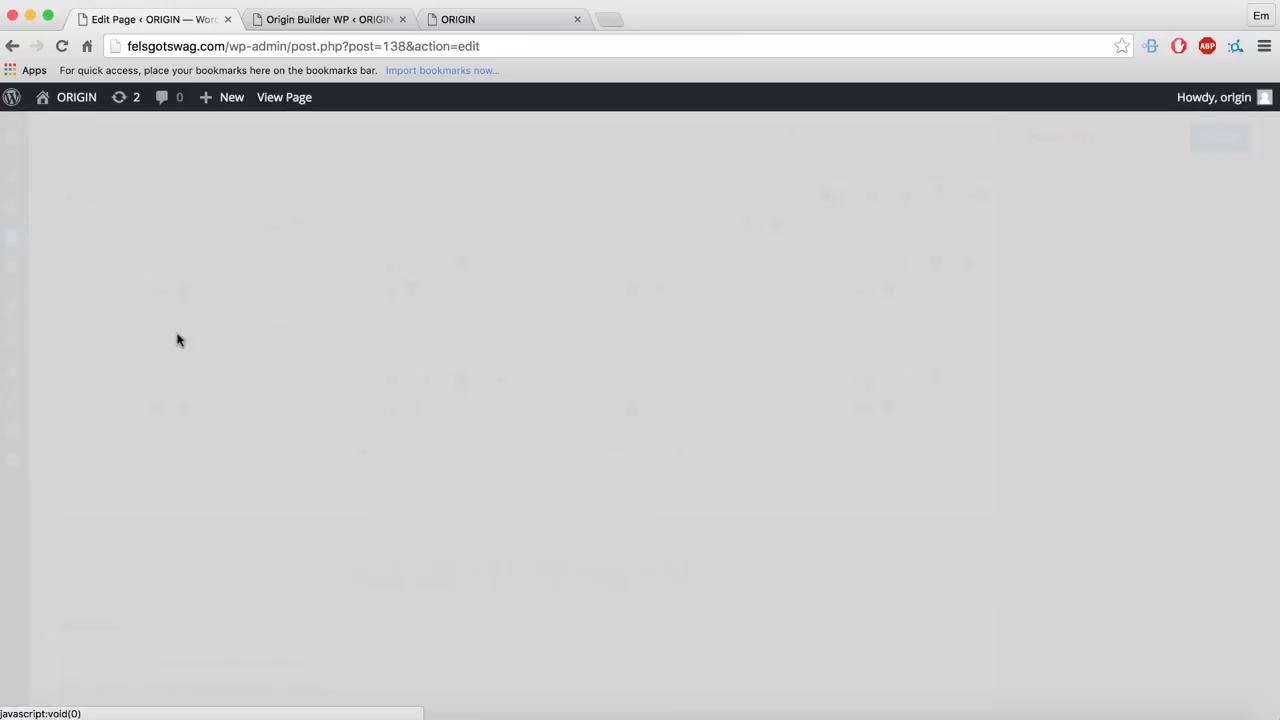
scroll(886, 443, down, 1)
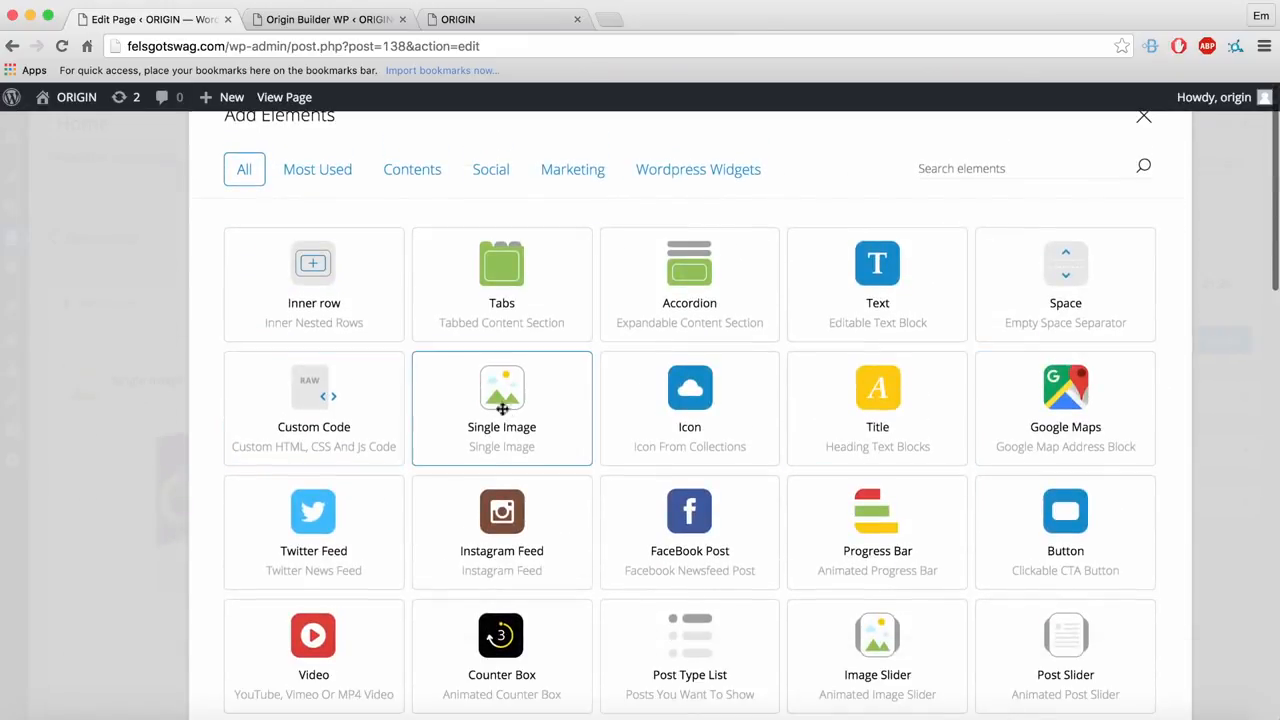
click(512, 362)
scroll(263, 408, down, 3)
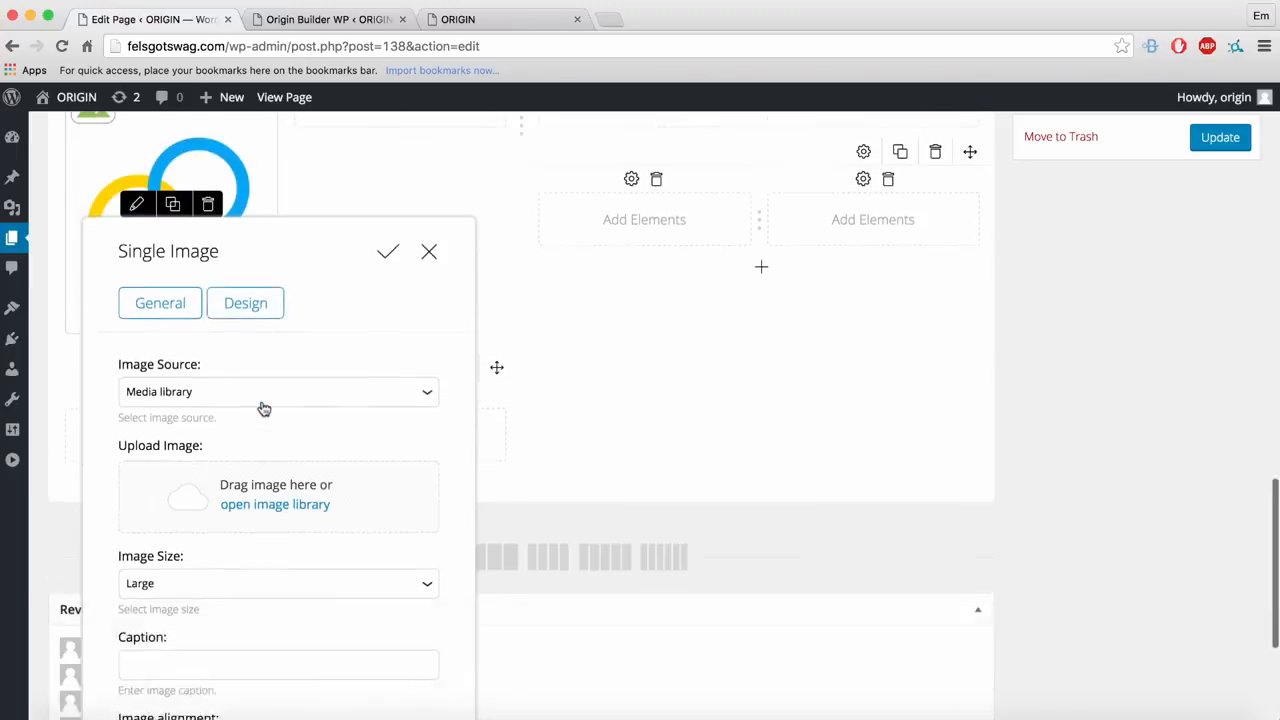
click(253, 455)
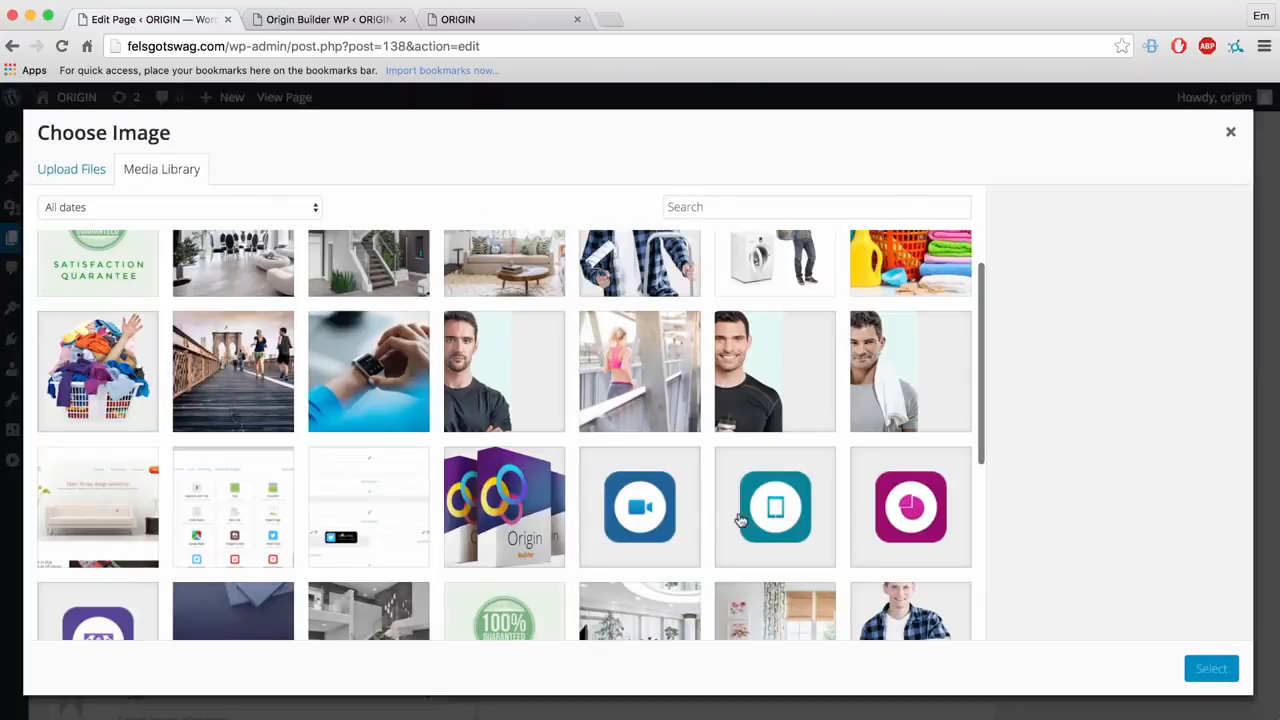
click(645, 522)
scroll(645, 522, down, 2)
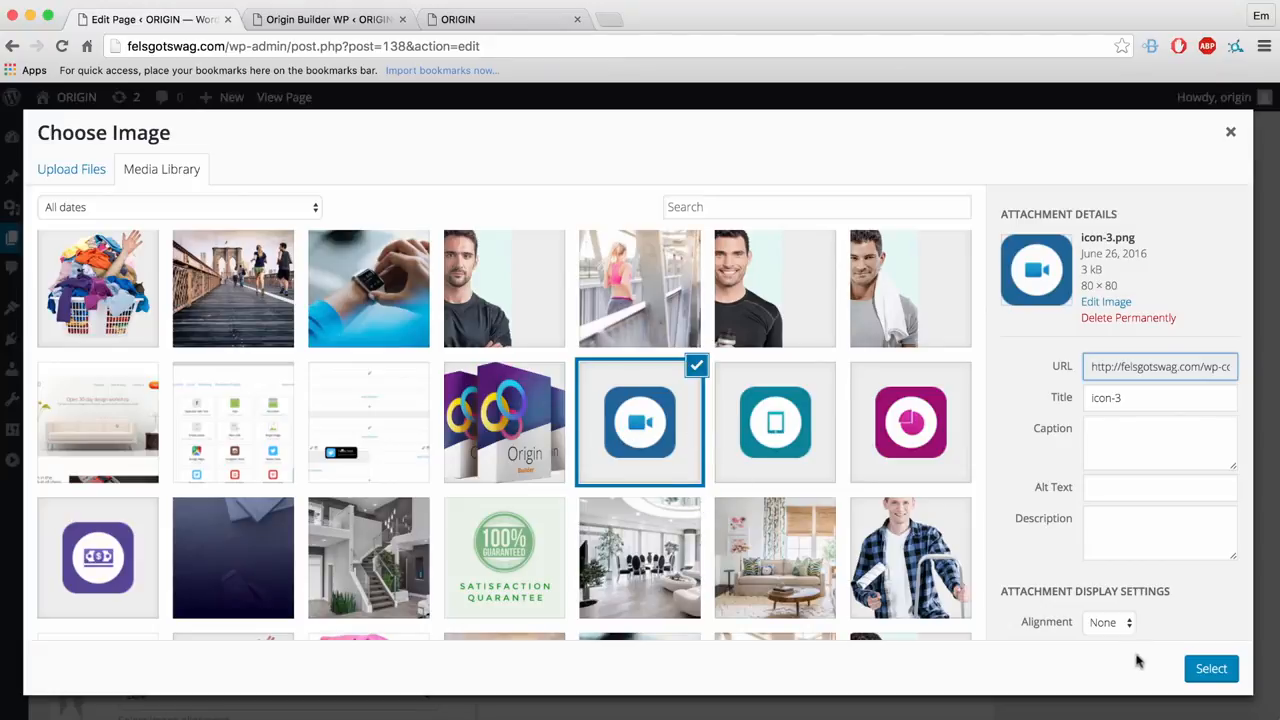
click(1208, 669)
Step: Set the icon's image alignment to Center and save the image element
scroll(811, 563, down, 5)
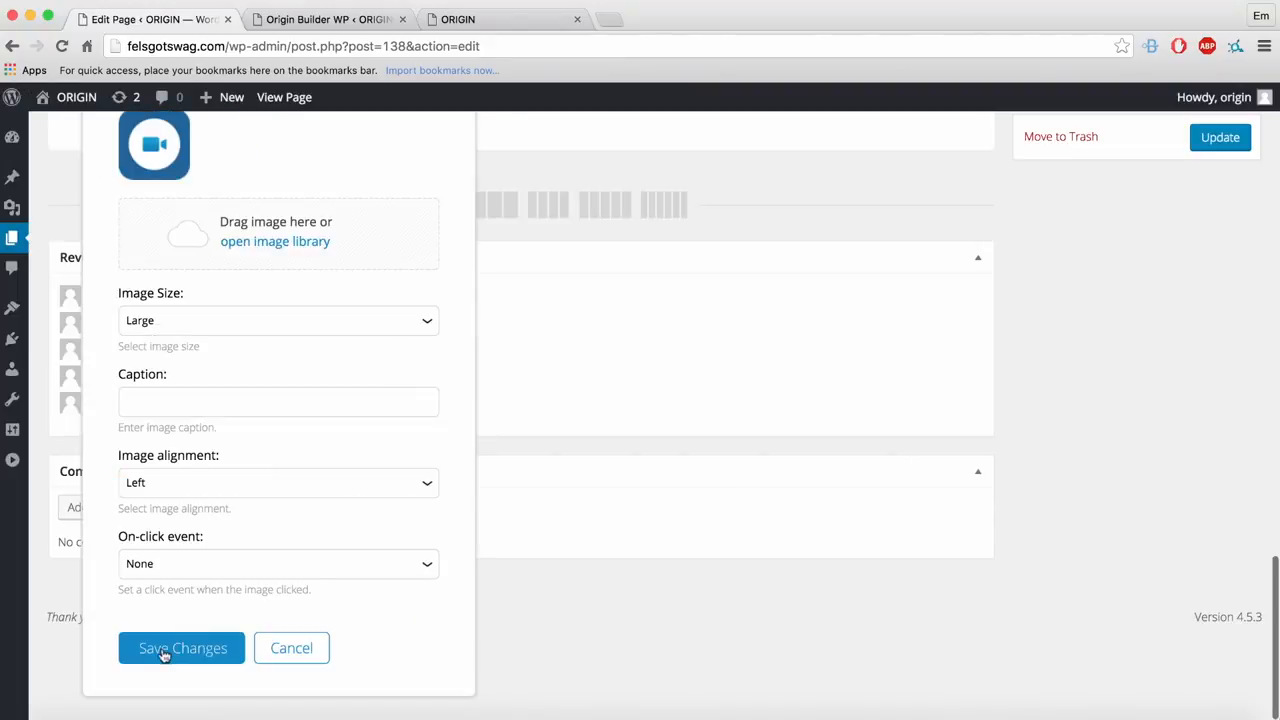
click(251, 489)
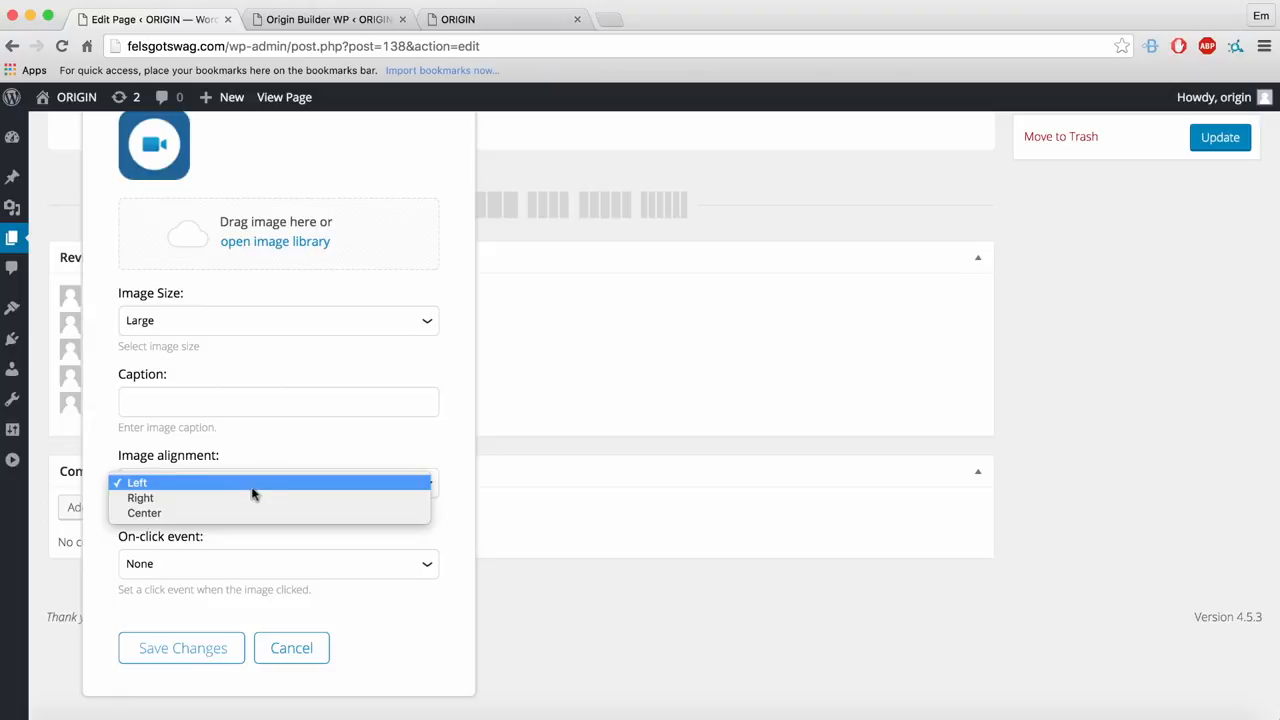
click(180, 512)
click(186, 650)
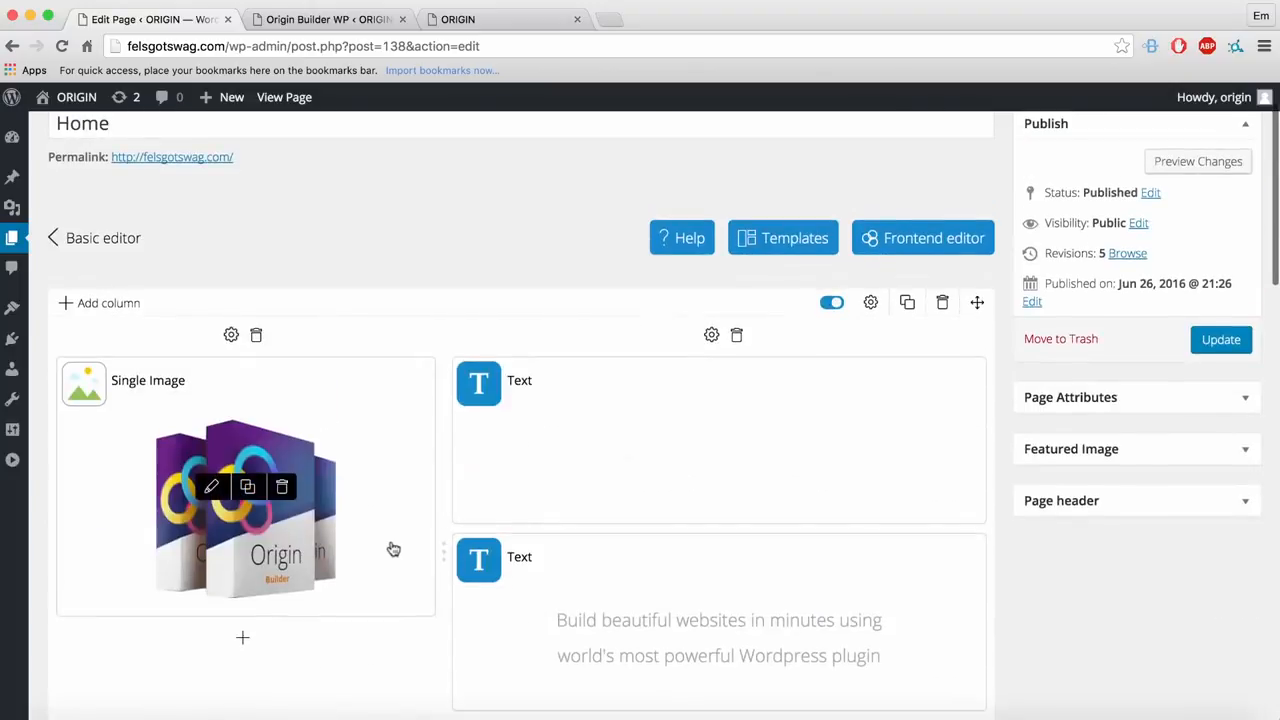
Step: Add a Text element beside the icon with the heading "Flexible and Versatile design" above the "Non lacinia odio sodales" placeholder paragraph, and save it
scroll(393, 549, down, 6)
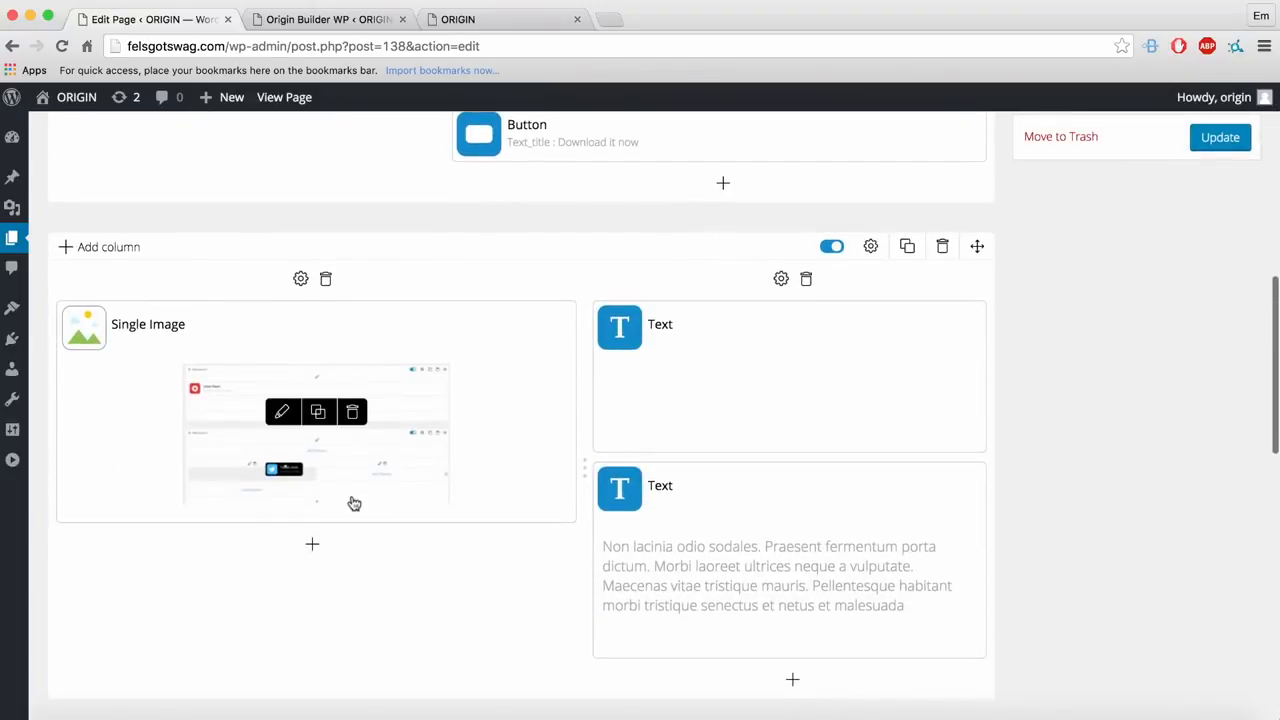
scroll(354, 503, down, 5)
mouse_move(147, 511)
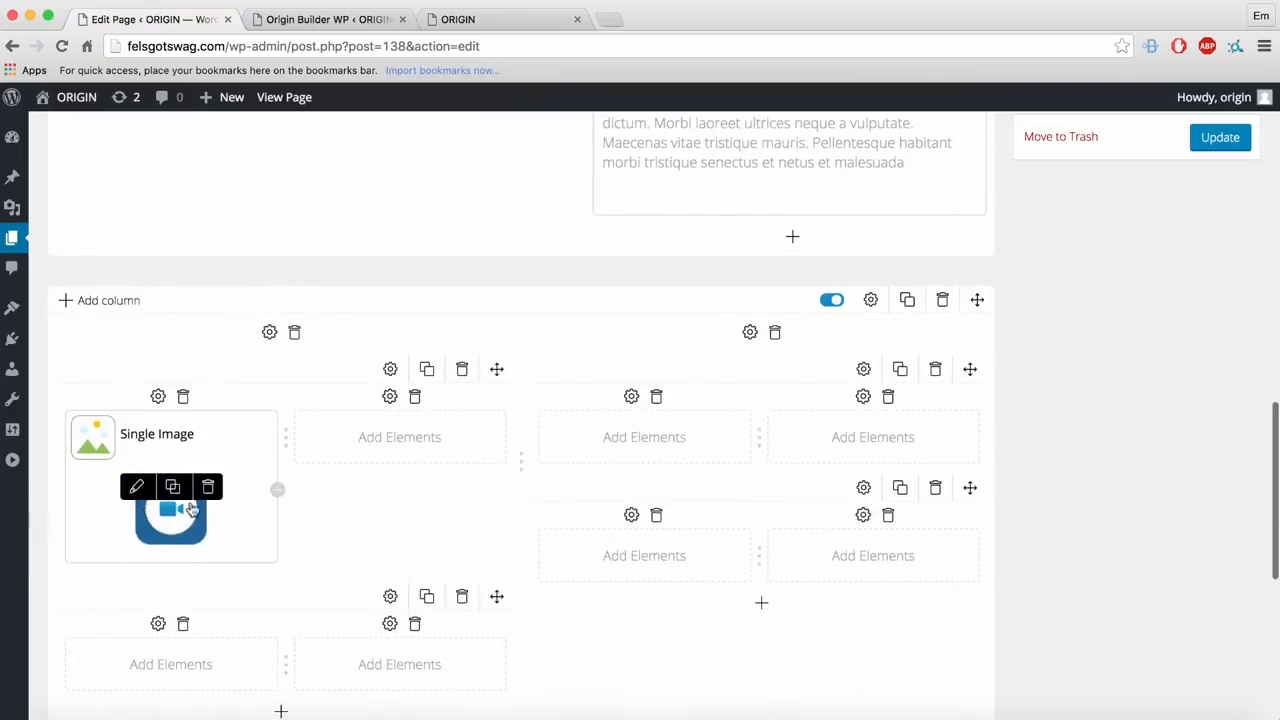
click(420, 440)
click(940, 354)
drag(355, 434, 514, 452)
text(Non lacinia odio sodales. Praesent fermentum porta dictum. Morbi laoreet ultrices neque a vulputate. Maecenas vitae tristique mauris. Pellentesque habitant)
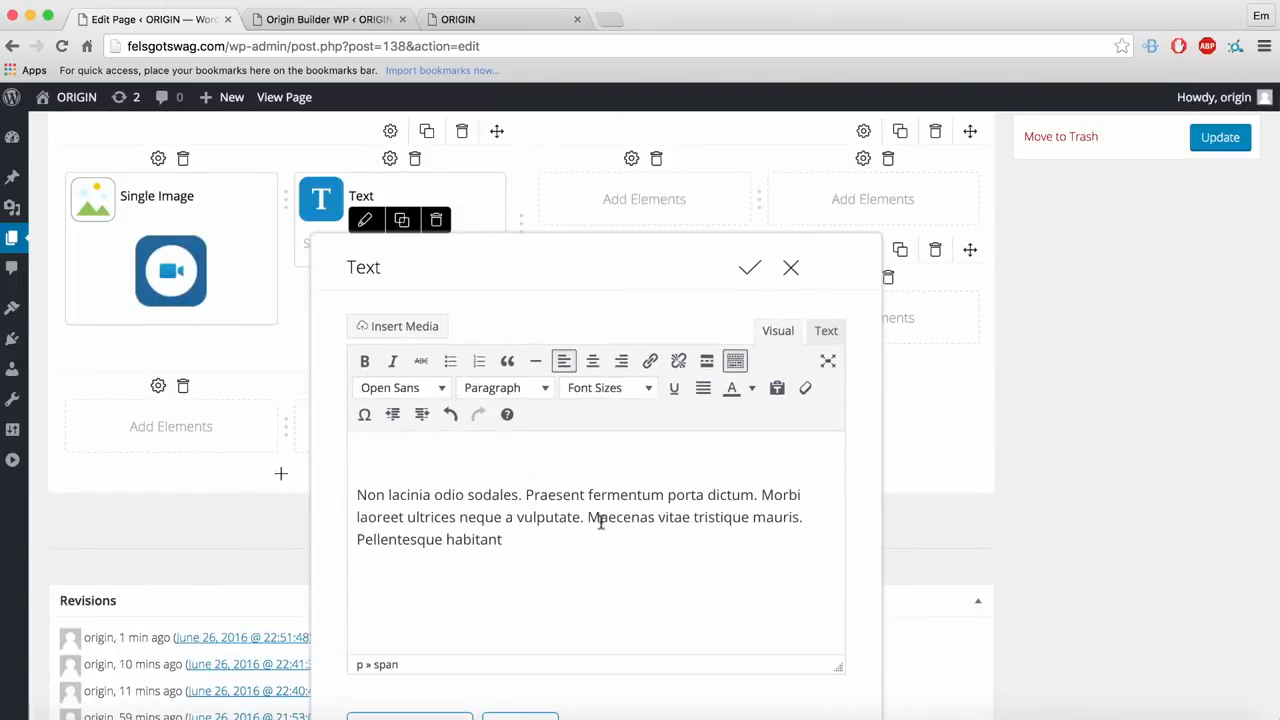
key(super+a)
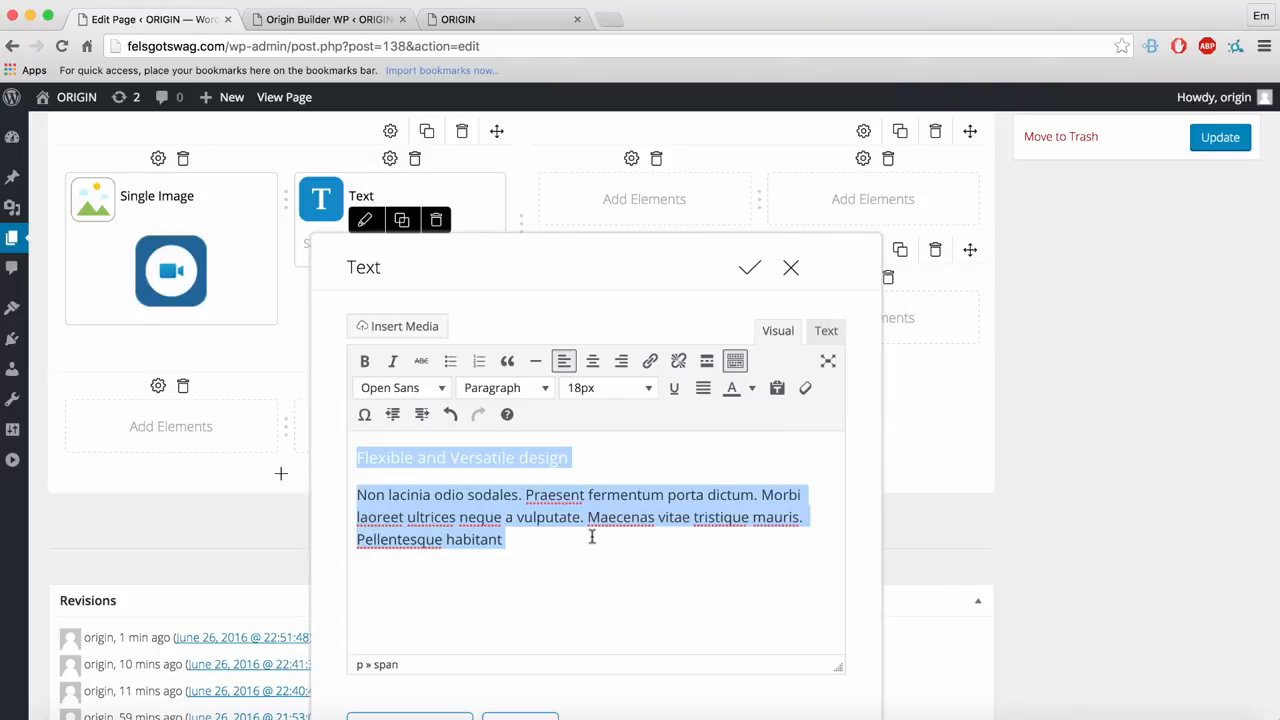
click(749, 273)
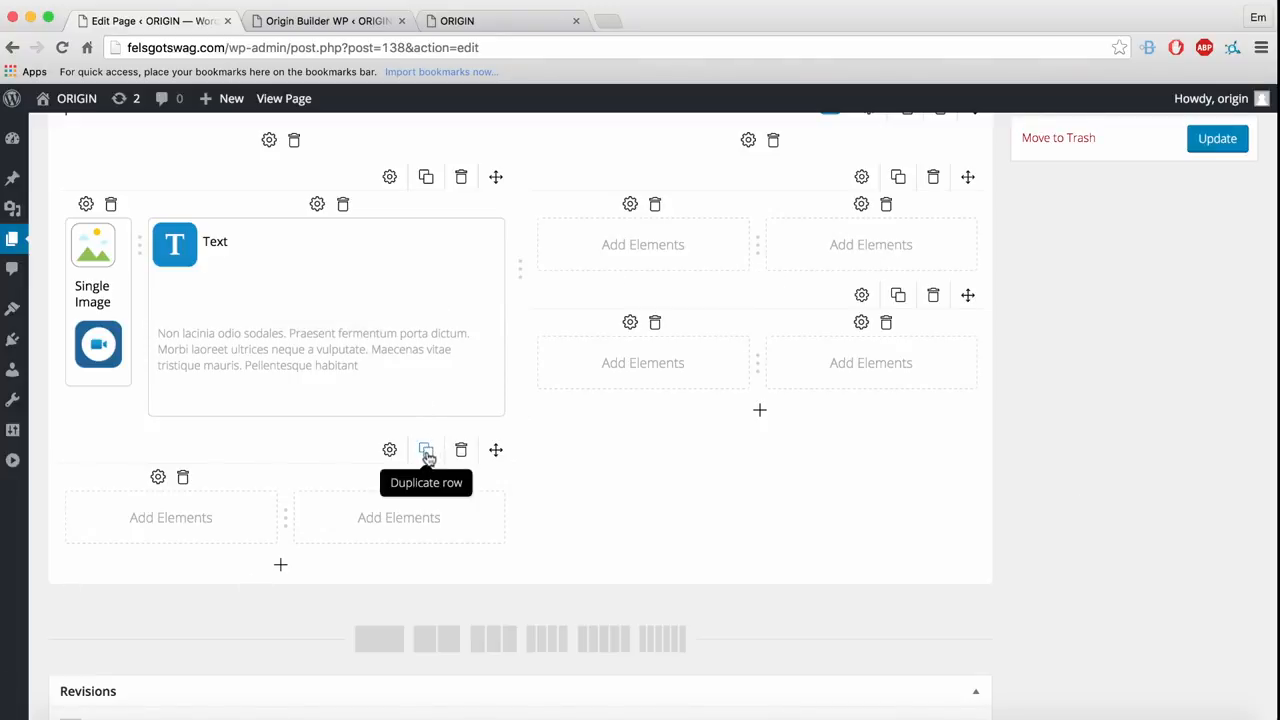
Step: Delete the empty inner row in the first column and duplicate the icon-and-text inner row in its place
click(461, 450)
click(772, 257)
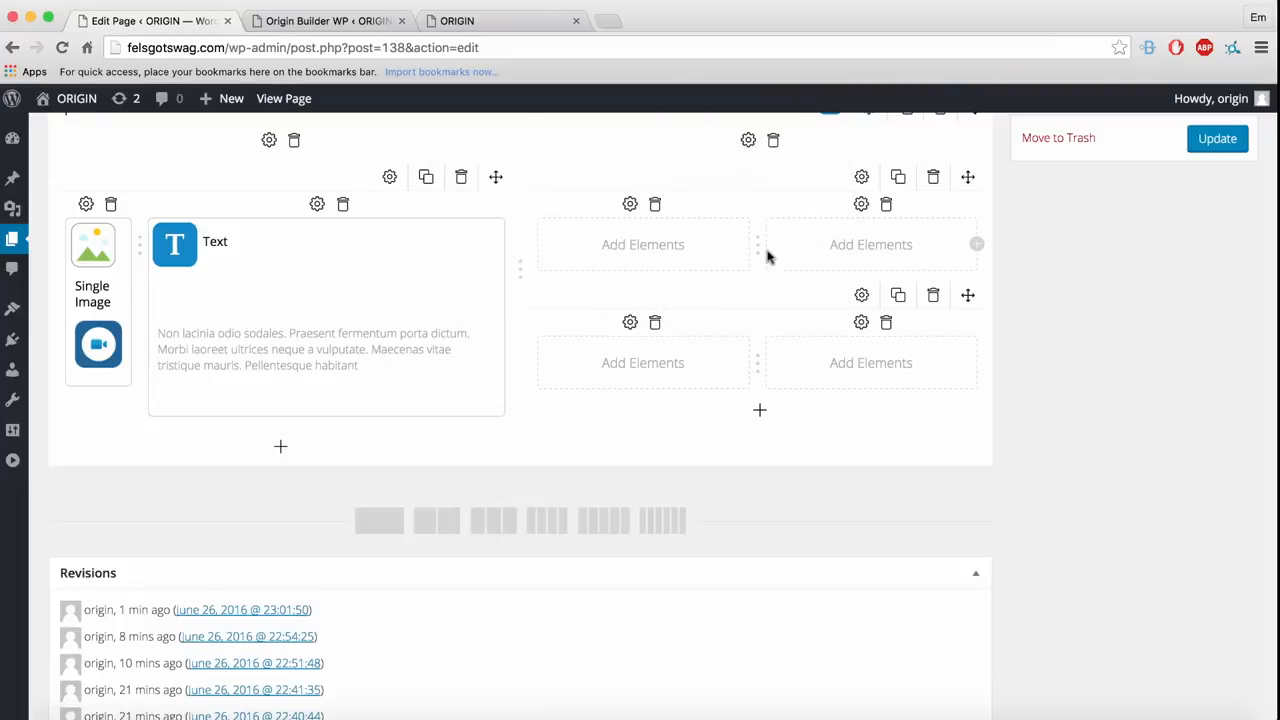
click(427, 177)
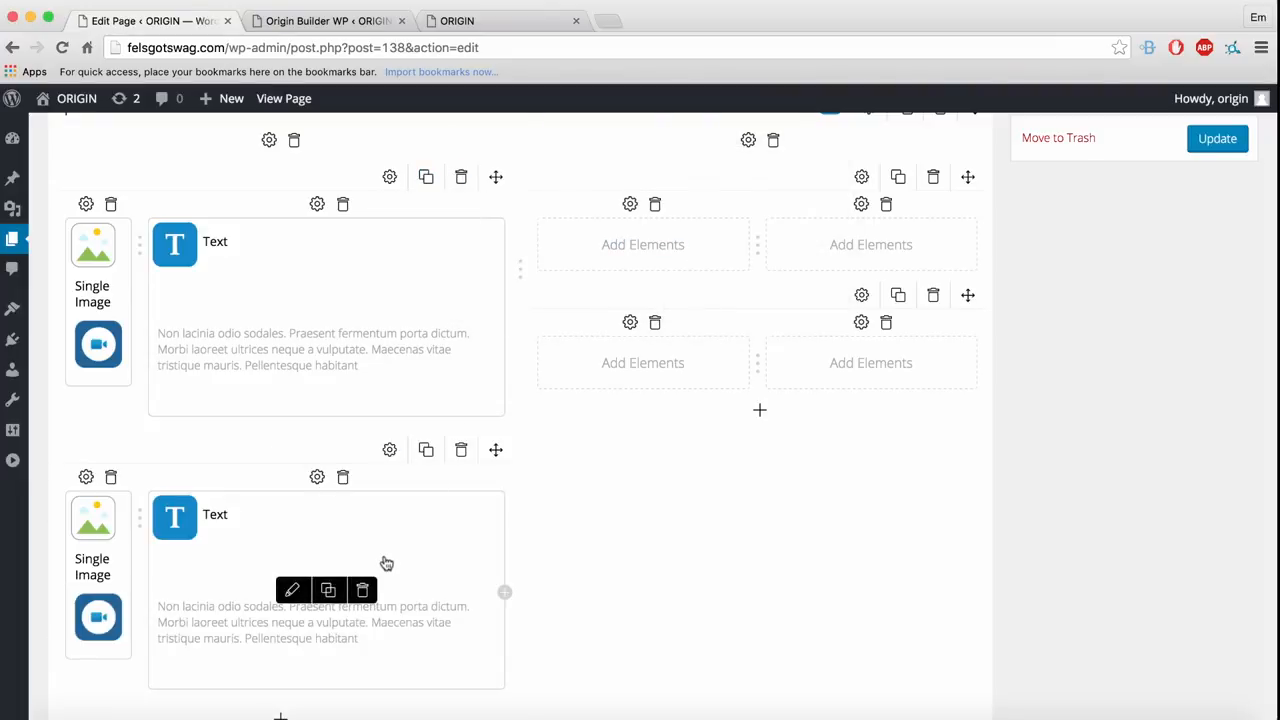
Step: Clear the empty inner rows from the second column, leaving a single inner row split into two columns
click(936, 296)
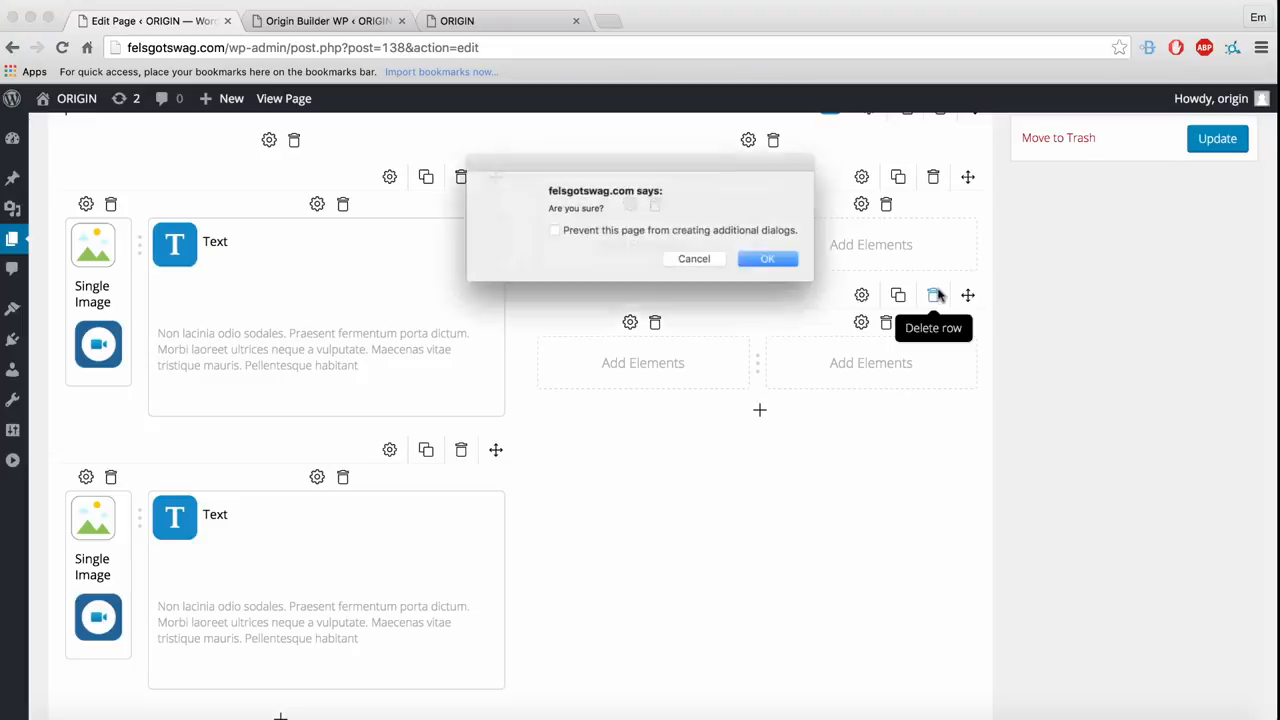
click(787, 264)
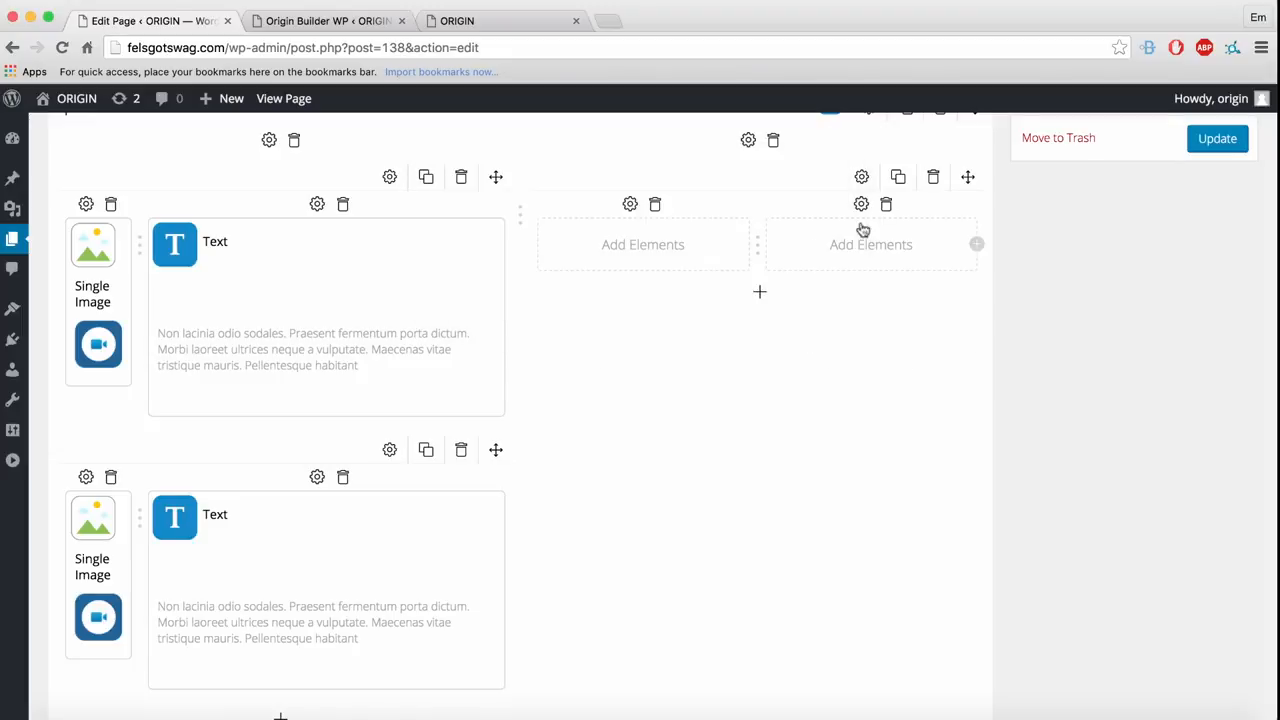
click(931, 177)
scroll(1017, 430, up, 3)
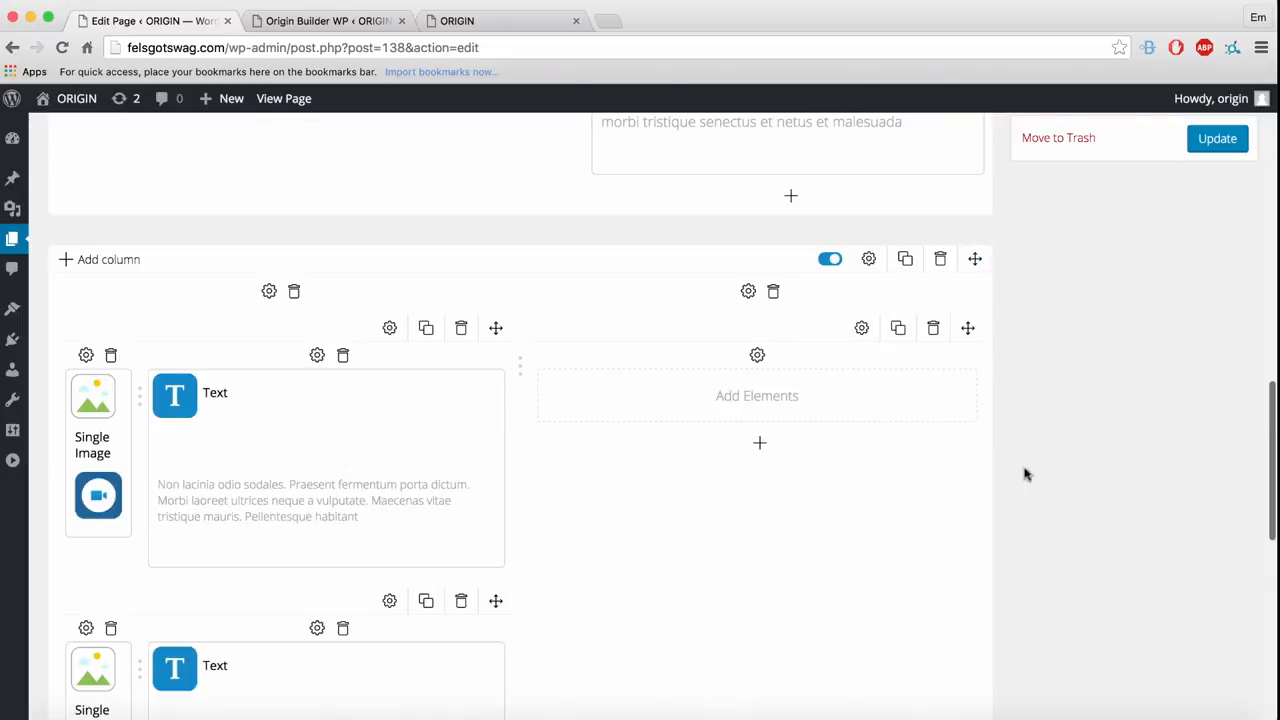
click(977, 397)
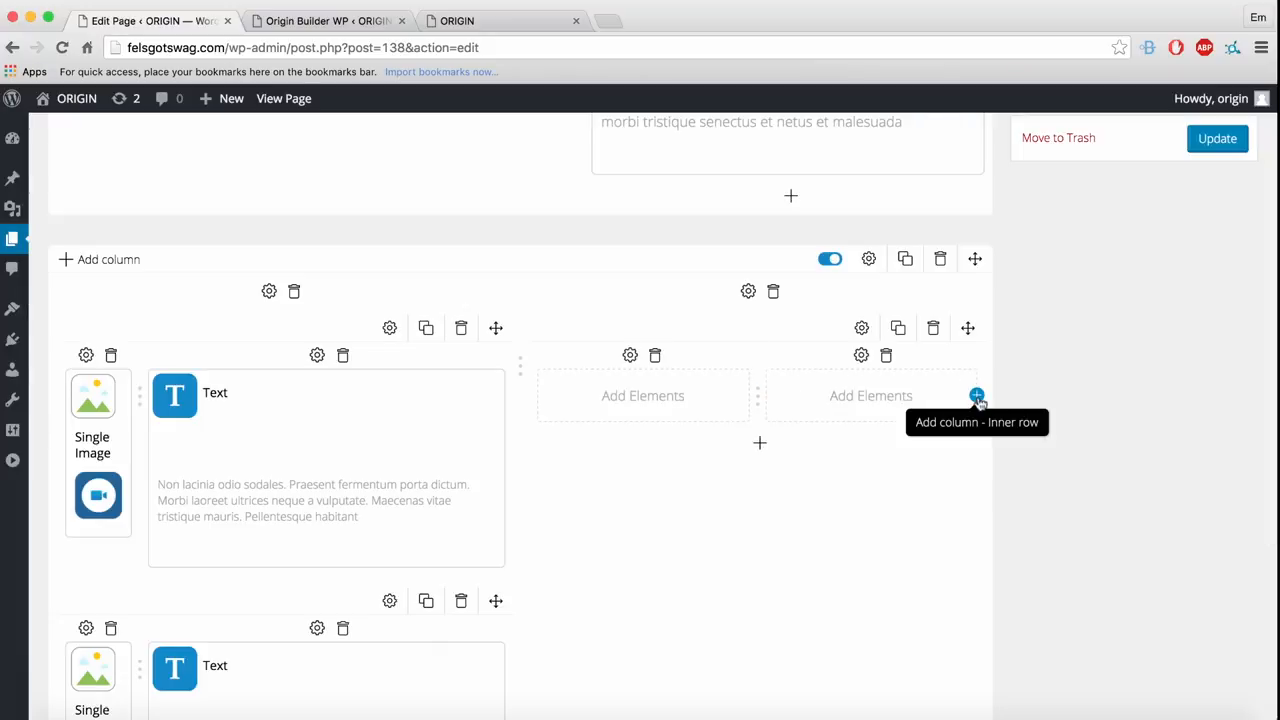
Step: Copy the Single Image icon and the Text element from the first column into the second column's two-part inner row
scroll(350, 344, down, 1)
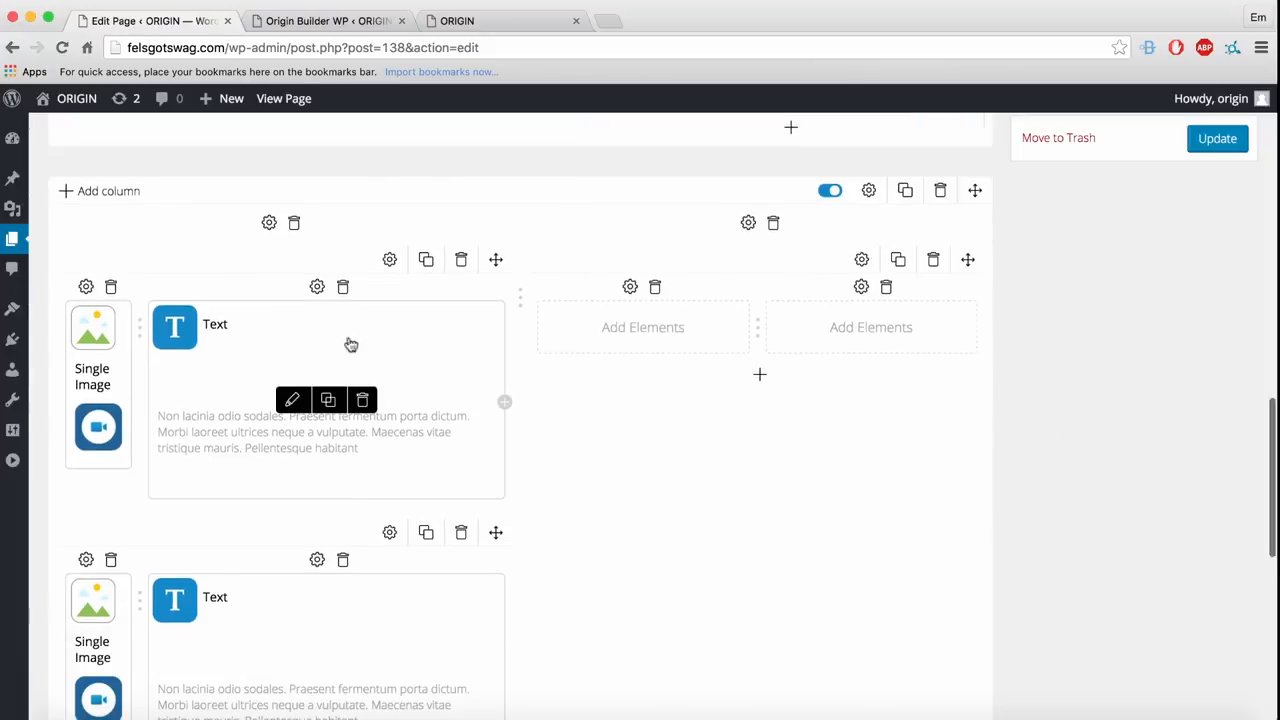
click(341, 403)
drag(374, 549, 840, 318)
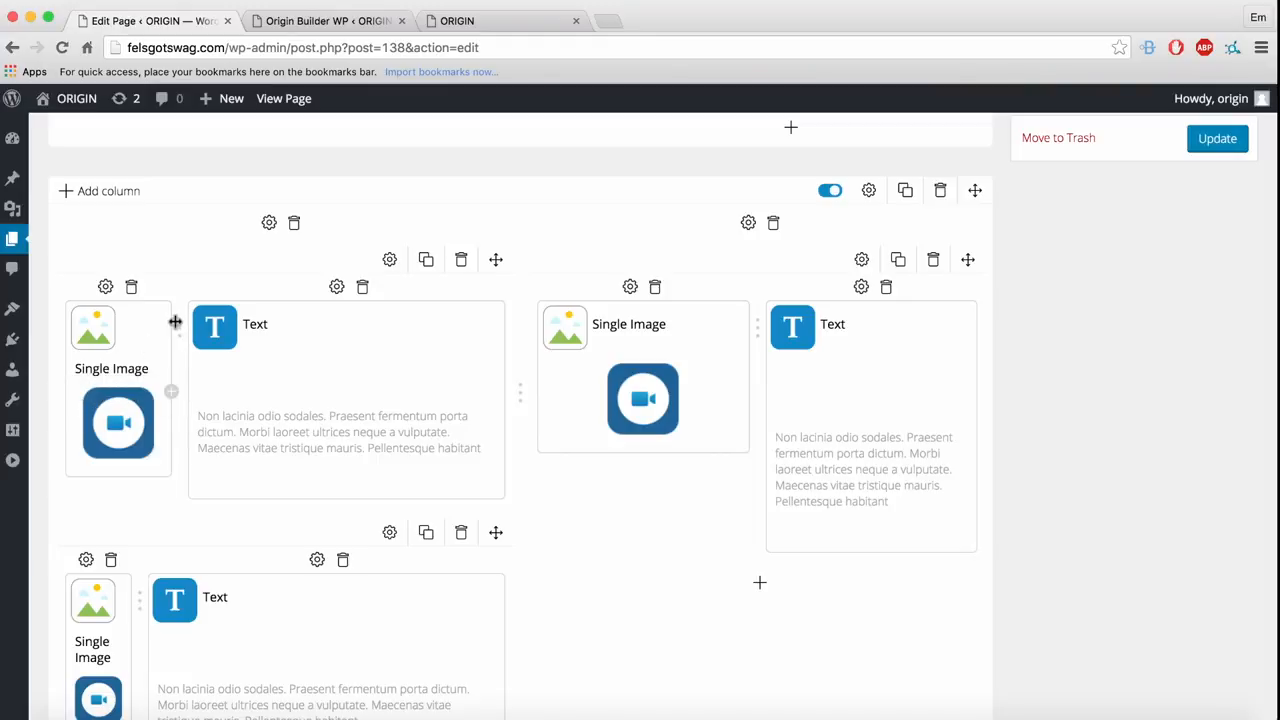
Step: Narrow the icon columns in both upper inner rows to match the lower one, and duplicate the second column's inner row
drag(176, 321, 137, 321)
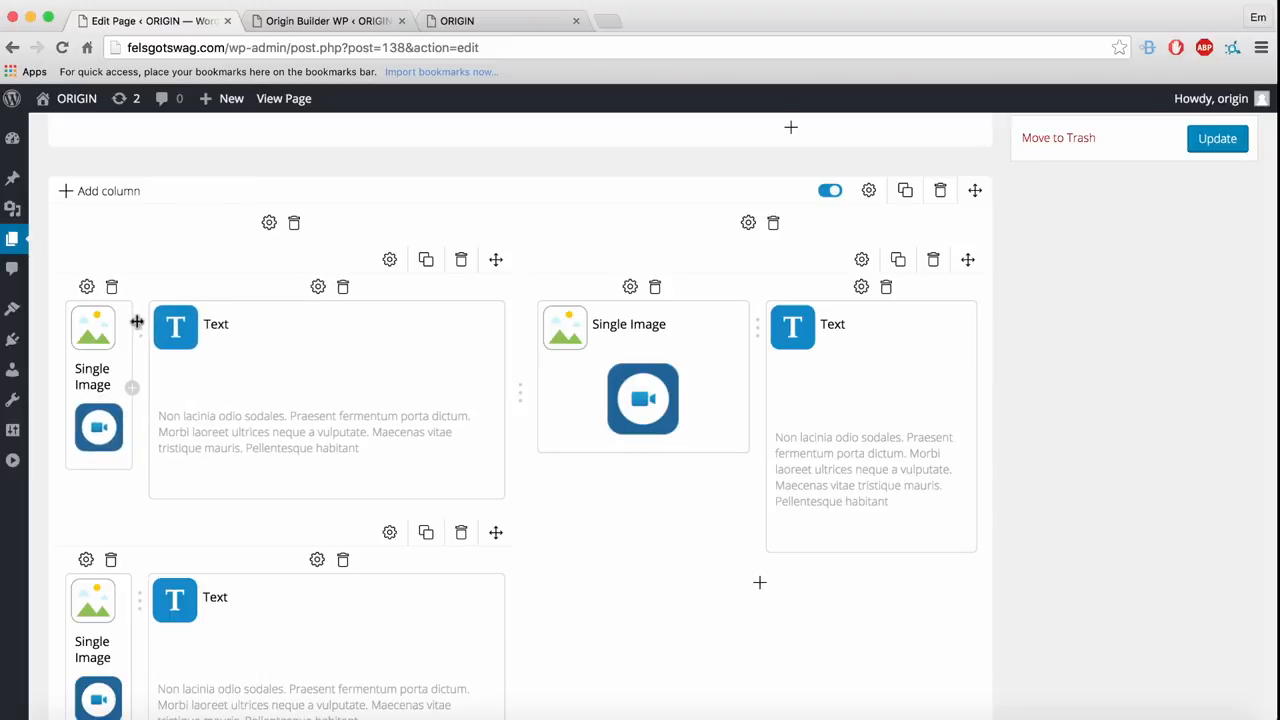
drag(755, 331, 614, 330)
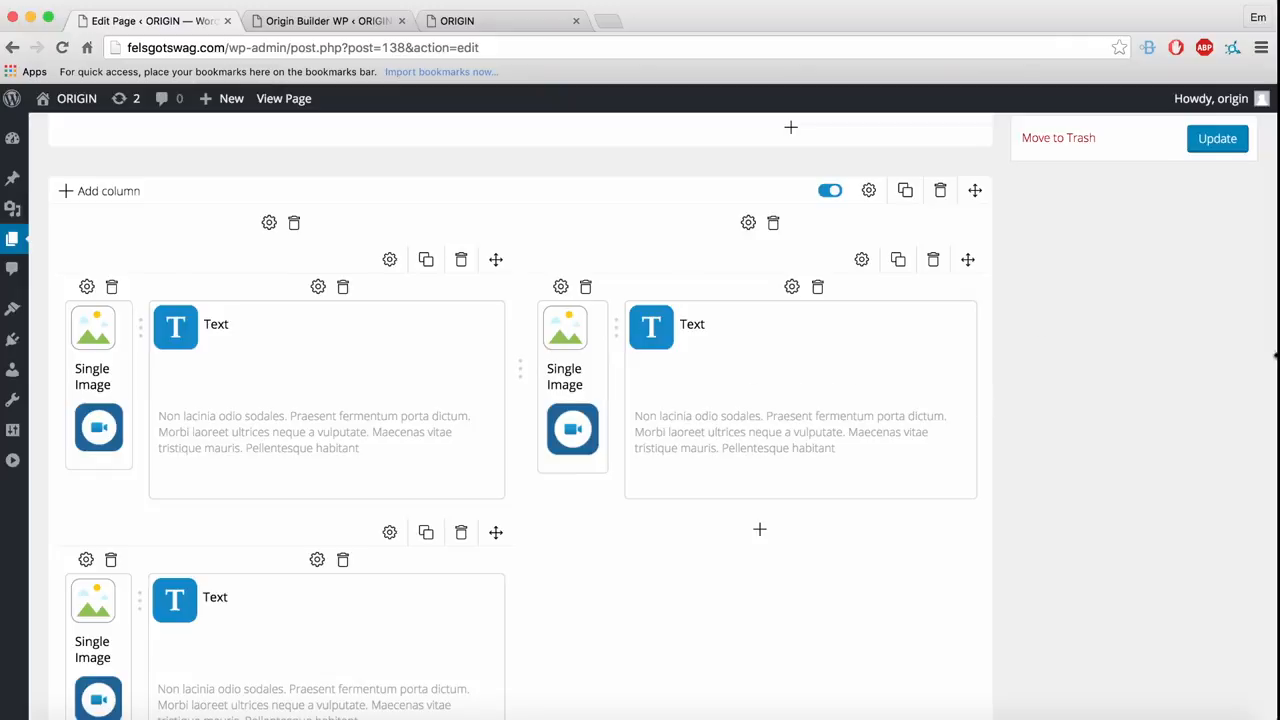
click(896, 262)
scroll(1150, 585, down, 3)
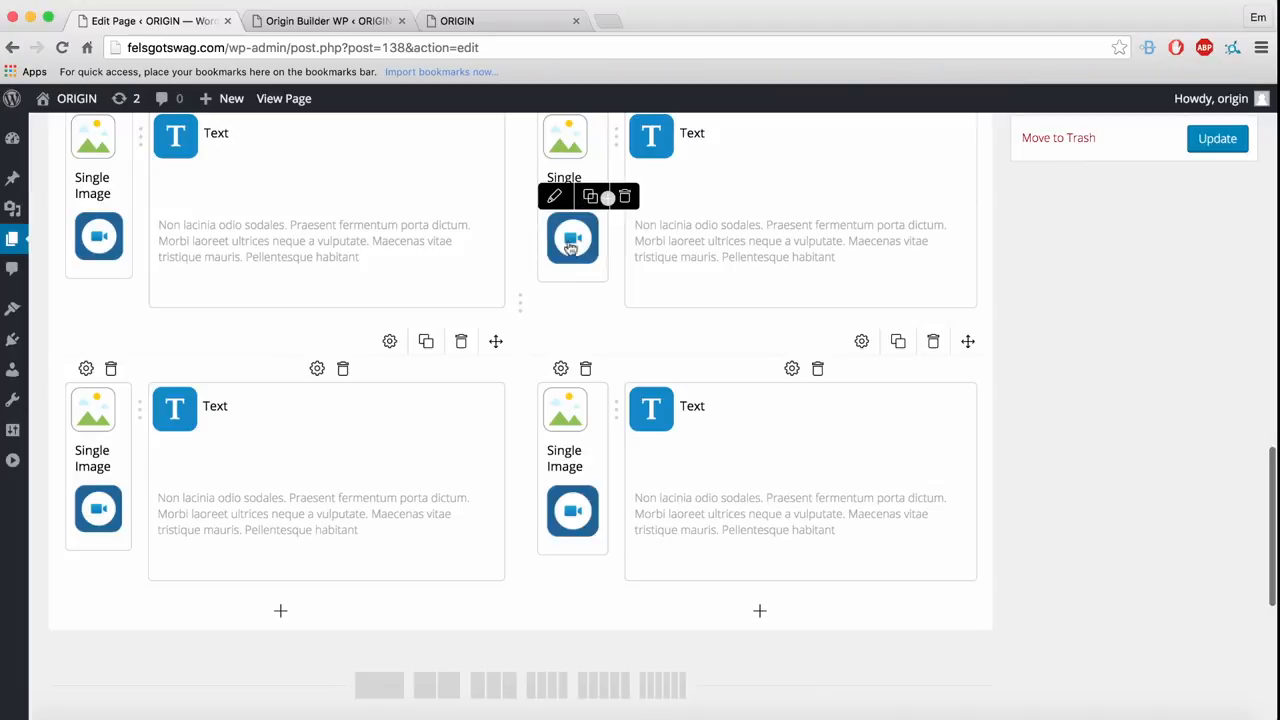
Step: Replace the three duplicated video icons with the teal tablet, magenta pie-chart and purple banknote icons from the media library, saving each image element
click(549, 195)
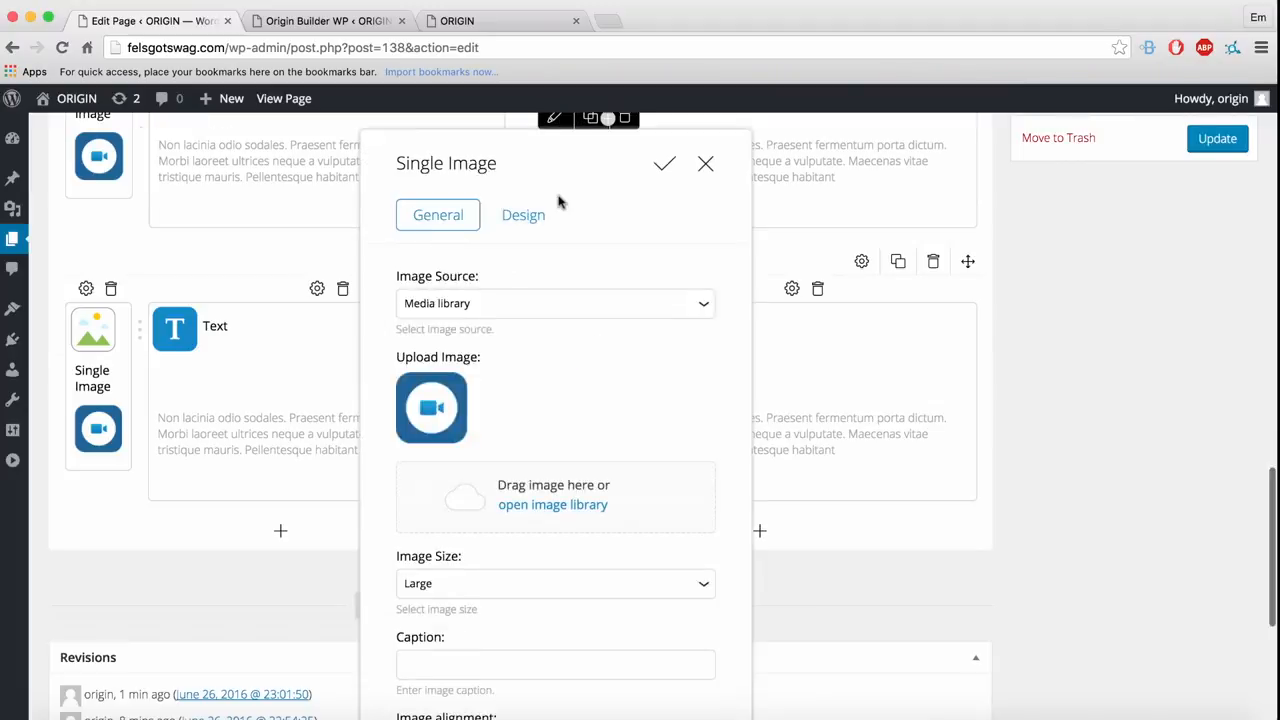
click(535, 506)
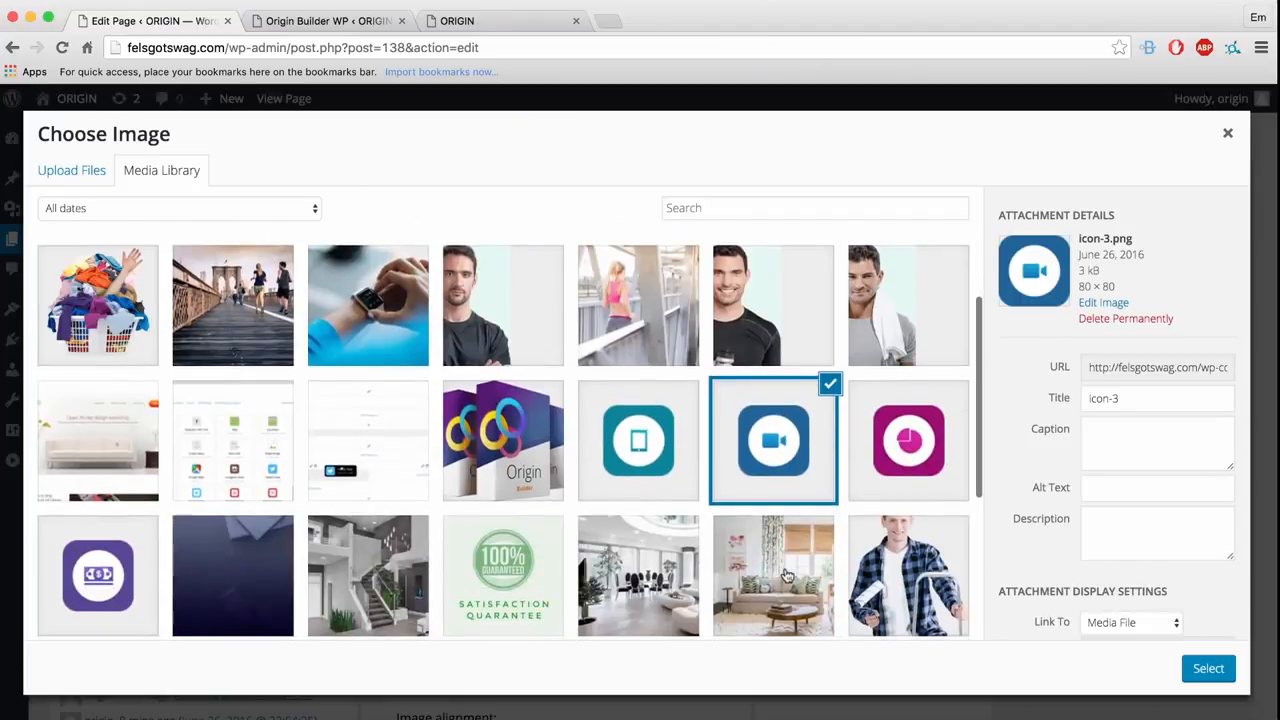
click(630, 450)
click(1208, 668)
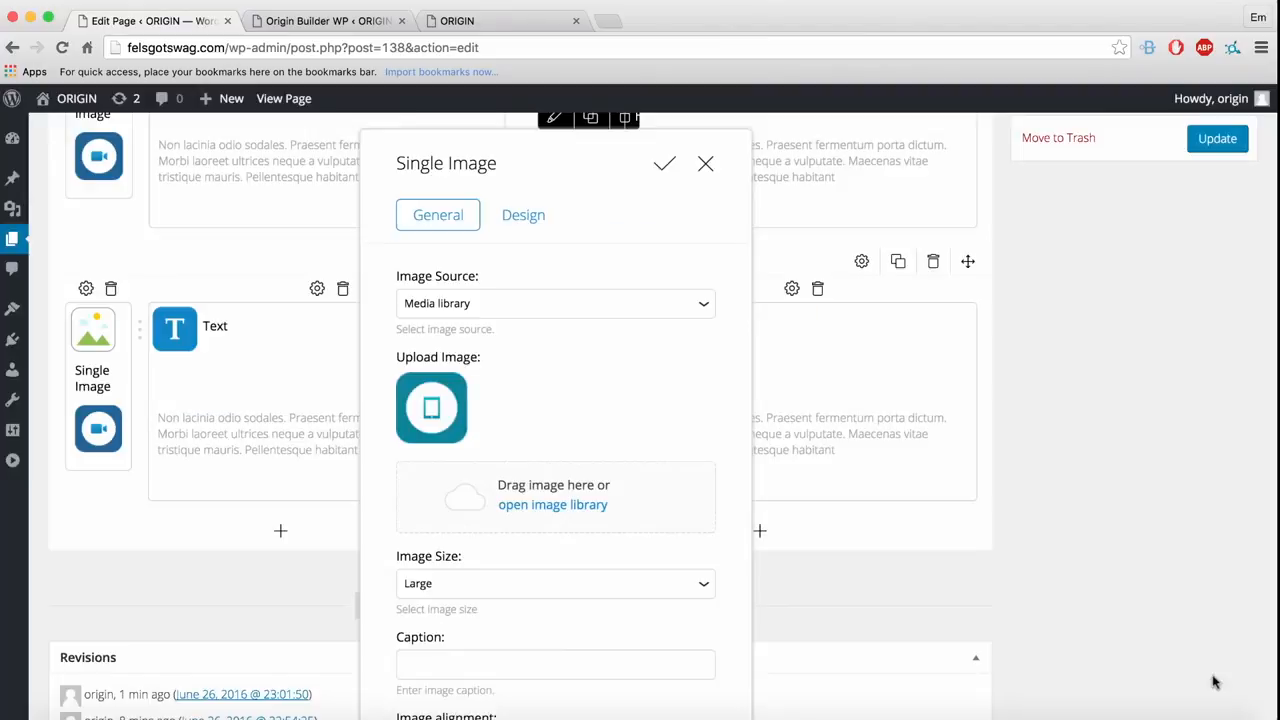
click(663, 172)
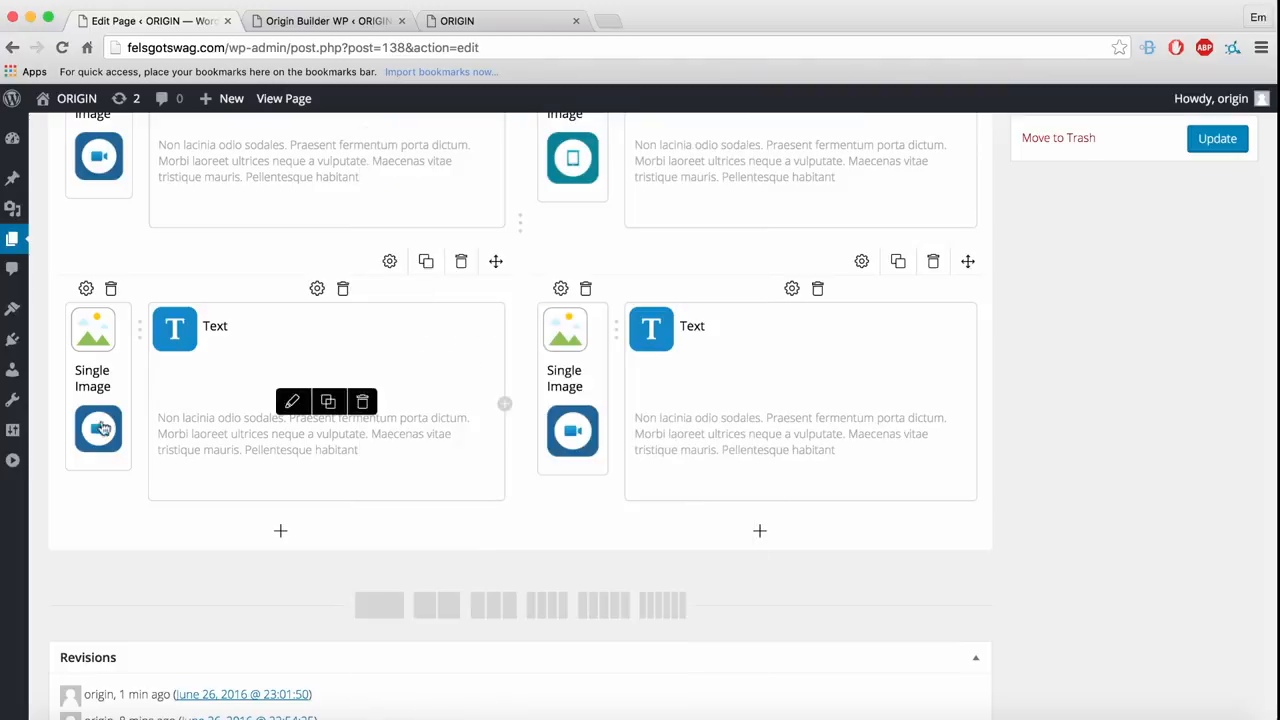
click(85, 386)
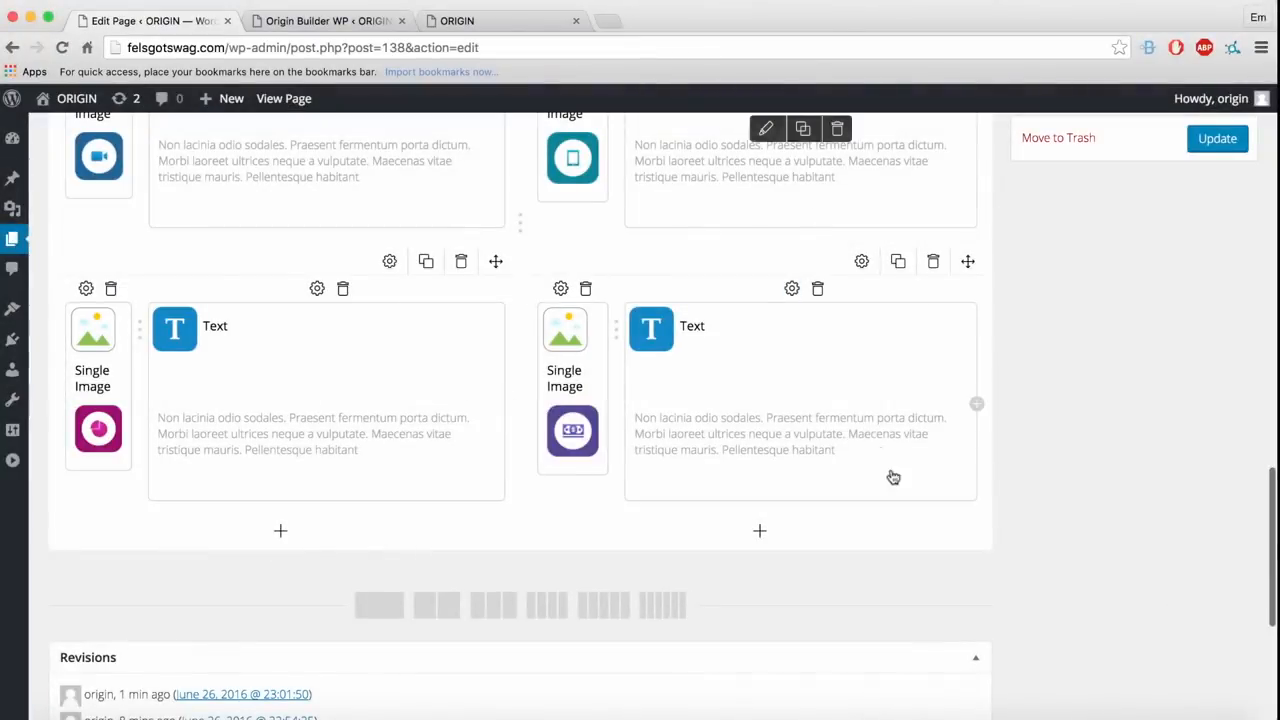
Step: Set the features row's background color to a very dark navy blue and save the row settings
scroll(720, 452, up, 3)
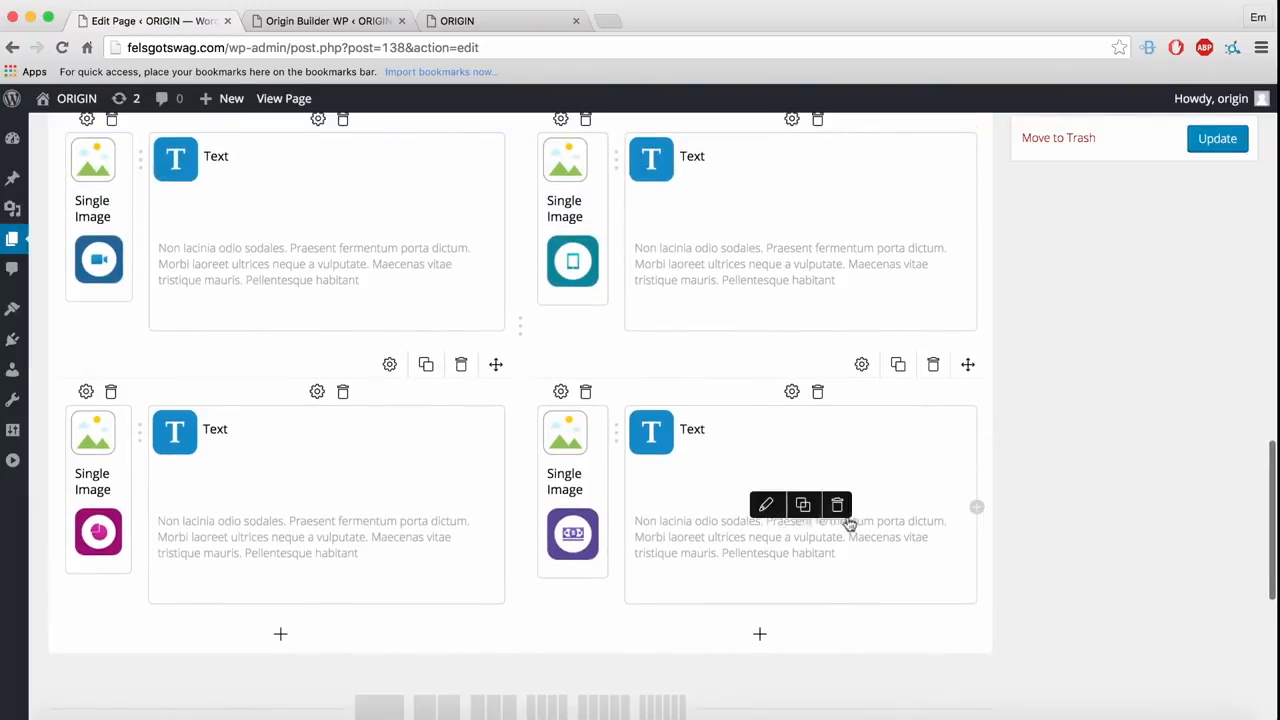
scroll(1000, 470, up, 2)
scroll(570, 270, up, 2)
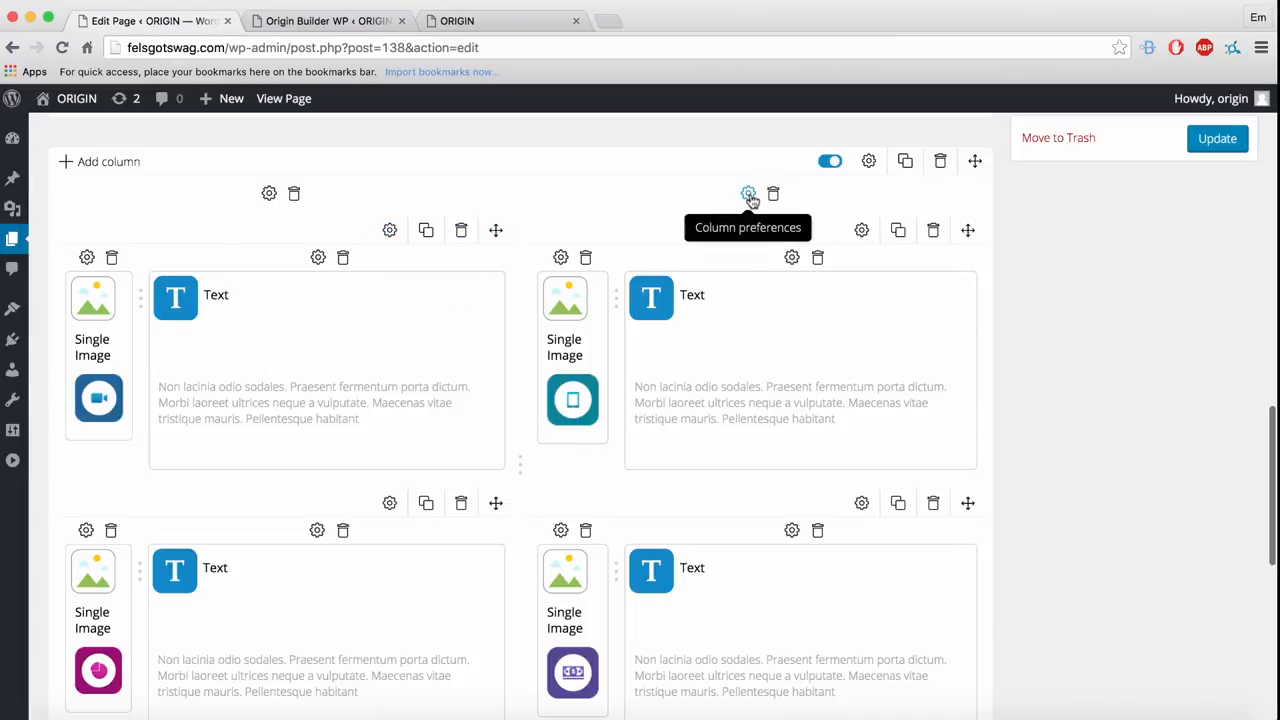
click(868, 164)
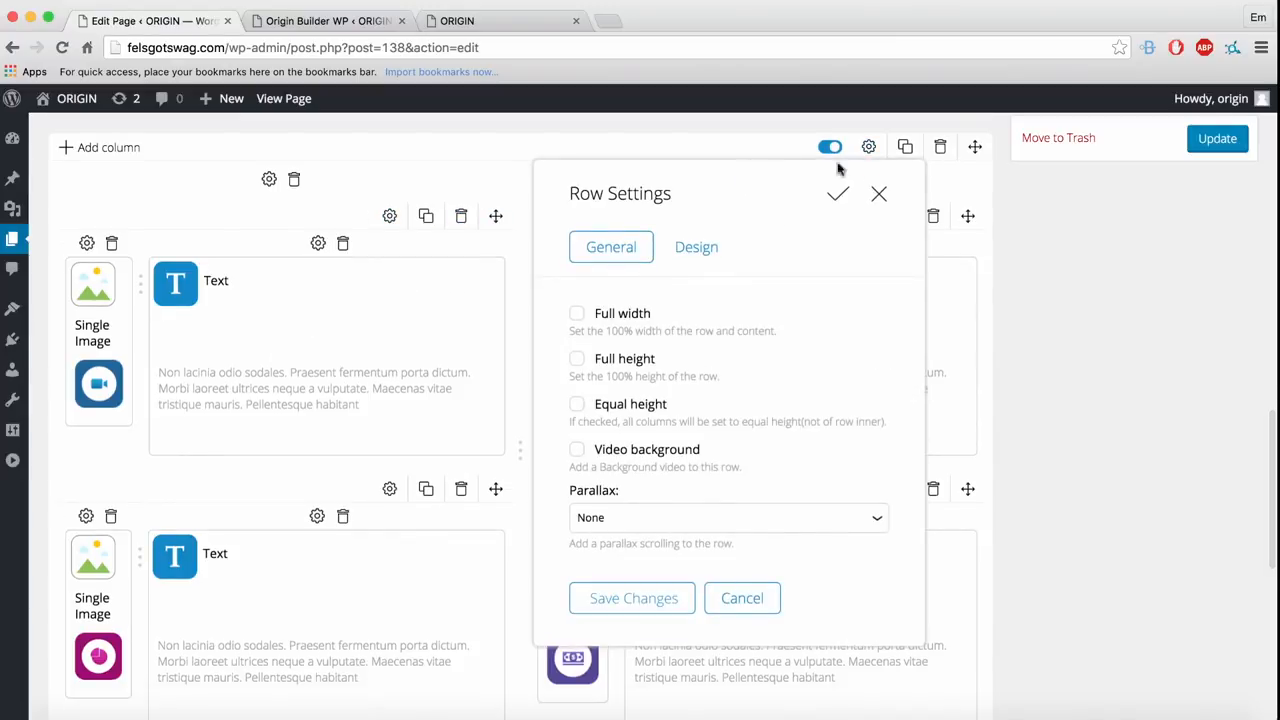
click(706, 257)
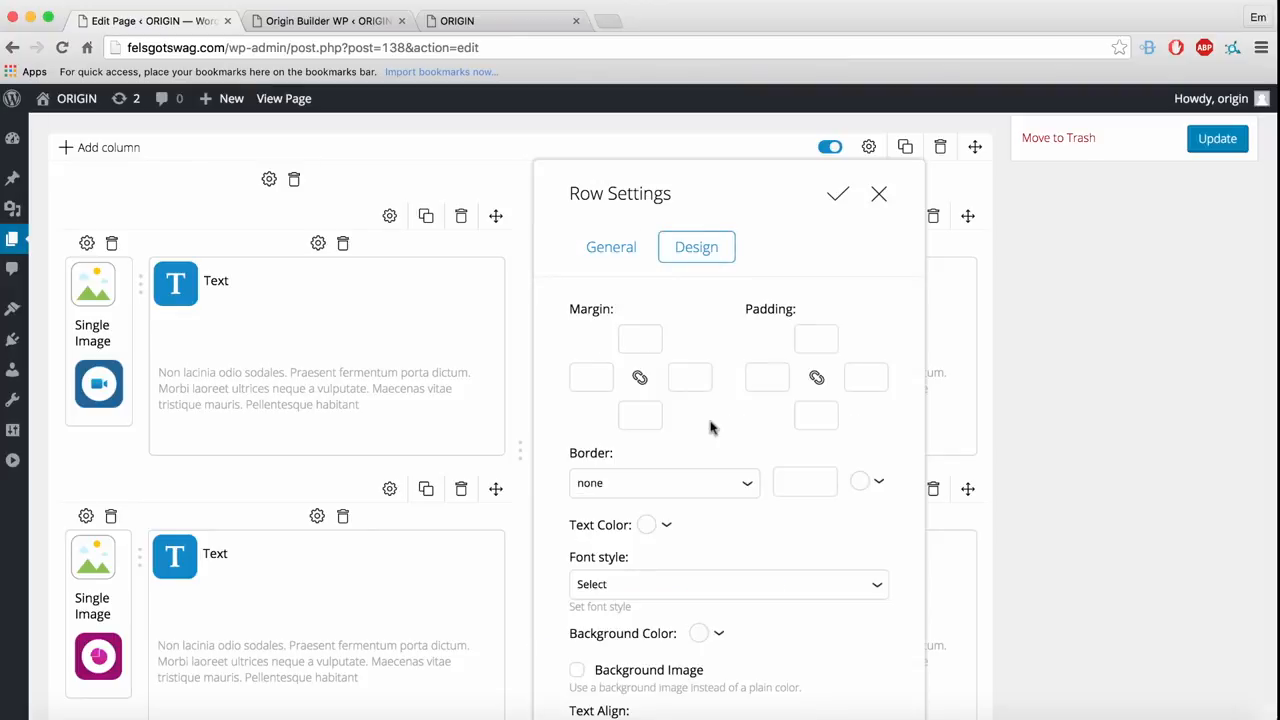
scroll(718, 530, down, 5)
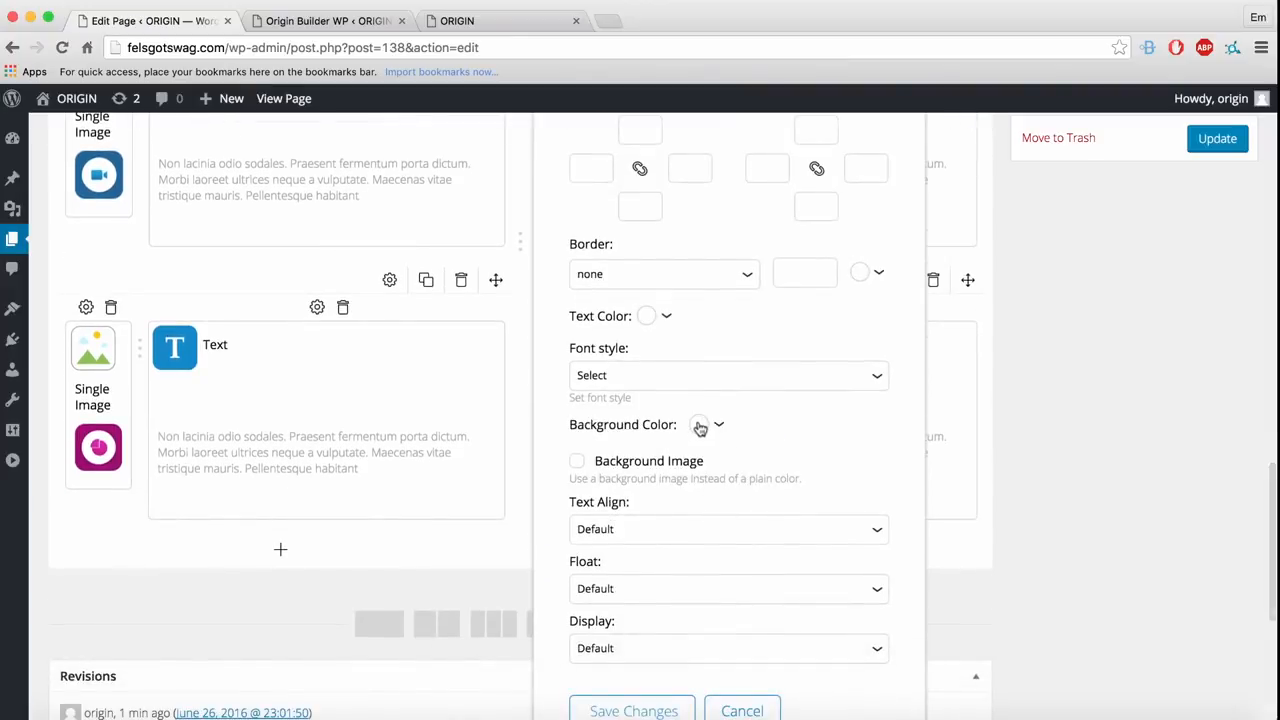
click(704, 427)
drag(881, 463, 883, 522)
drag(809, 459, 807, 480)
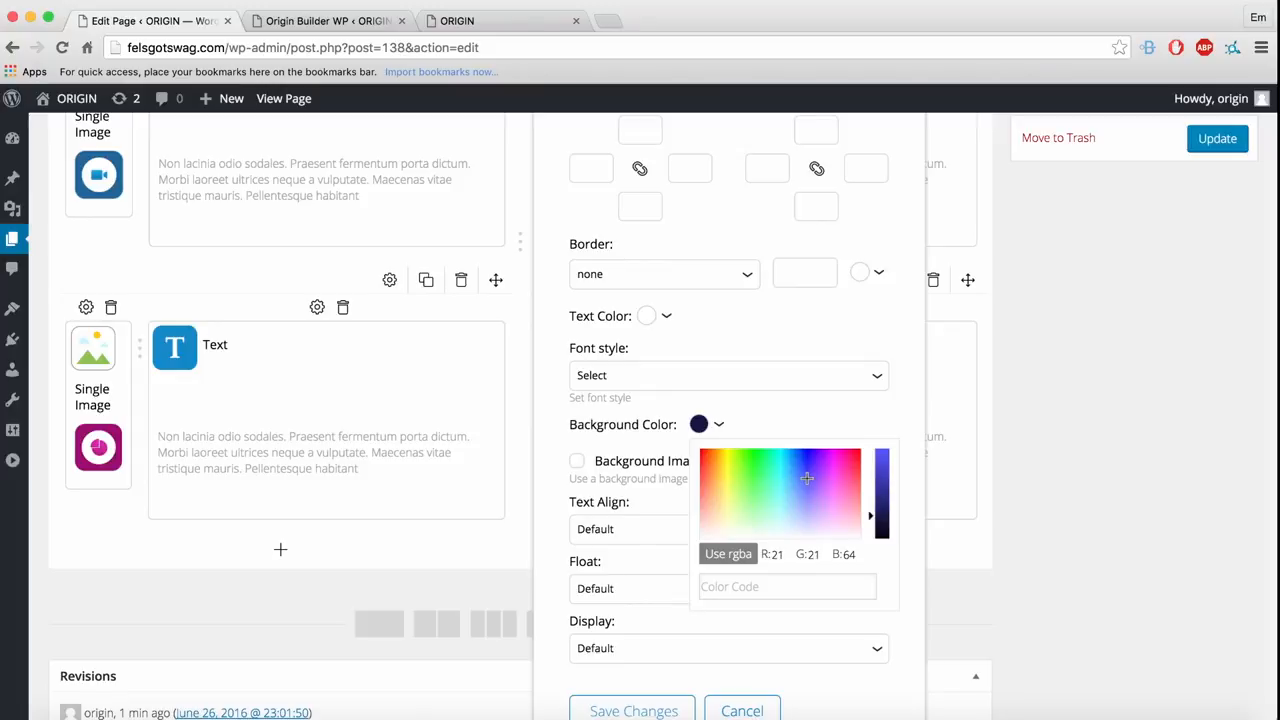
click(882, 523)
click(648, 710)
scroll(1146, 397, up, 3)
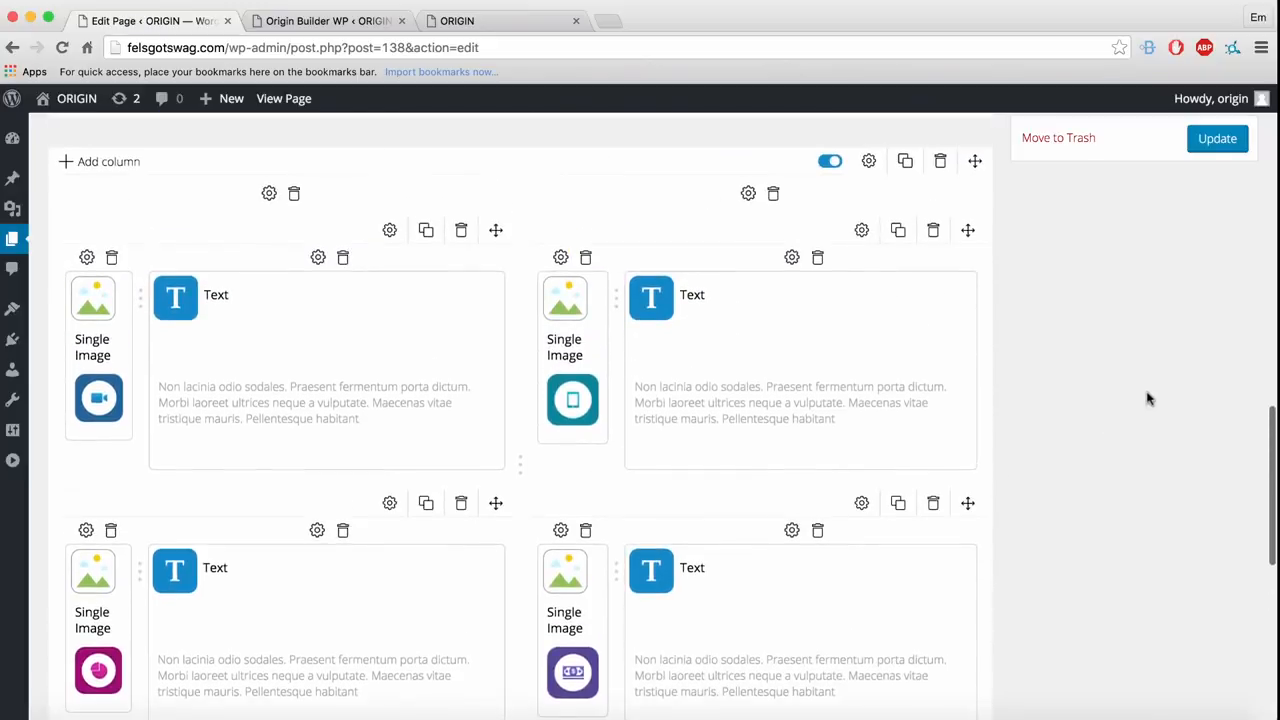
Step: Update the Home page and view it in the Origin Builder live editor's browser tab
click(1220, 137)
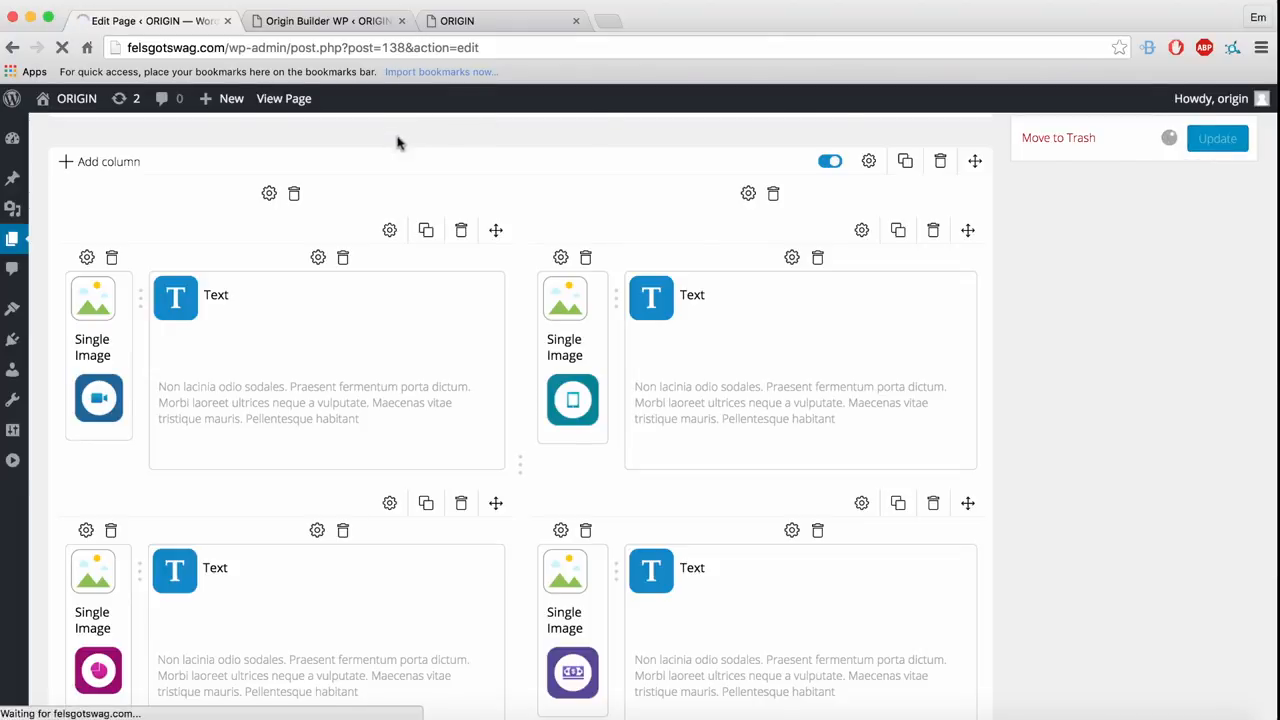
click(330, 20)
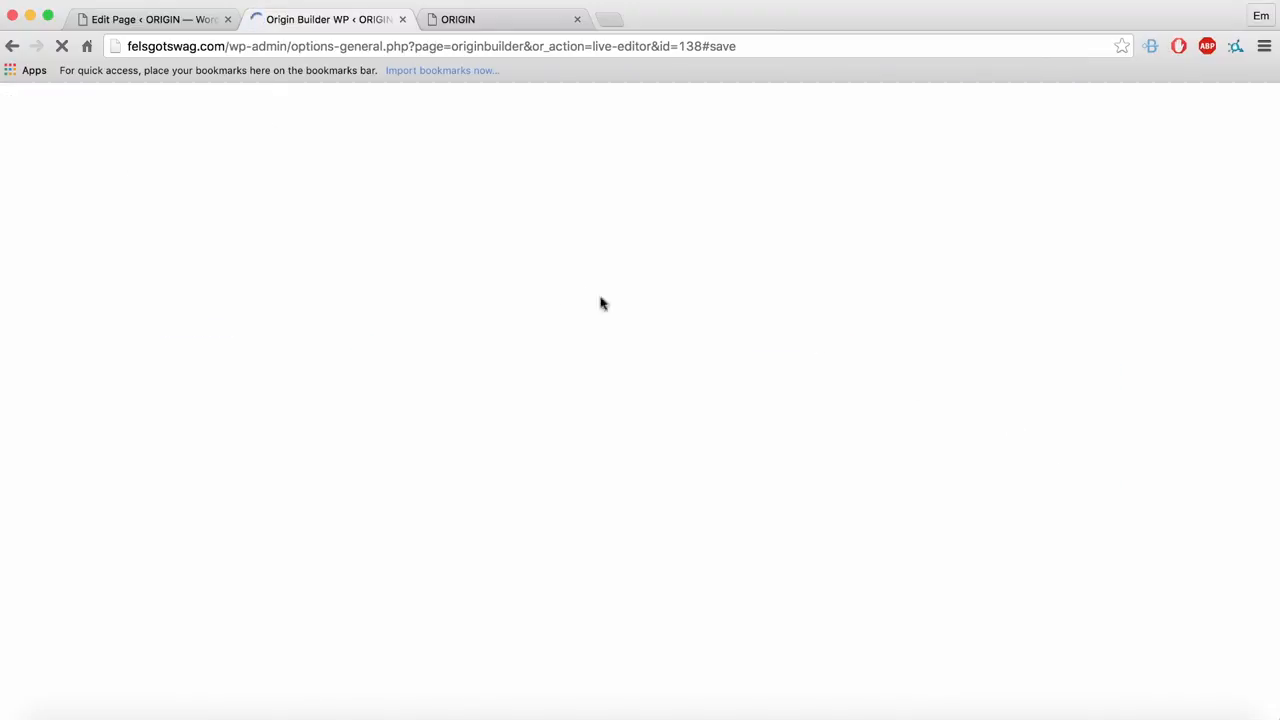
click(170, 18)
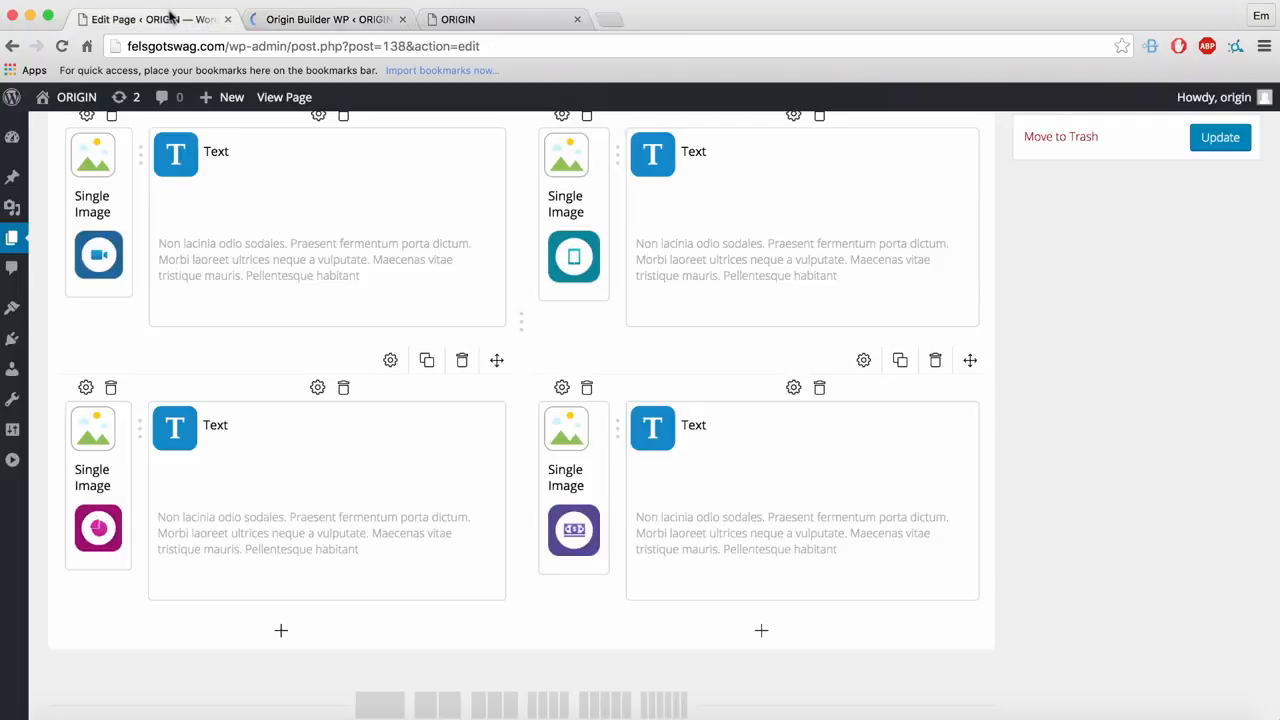
click(306, 19)
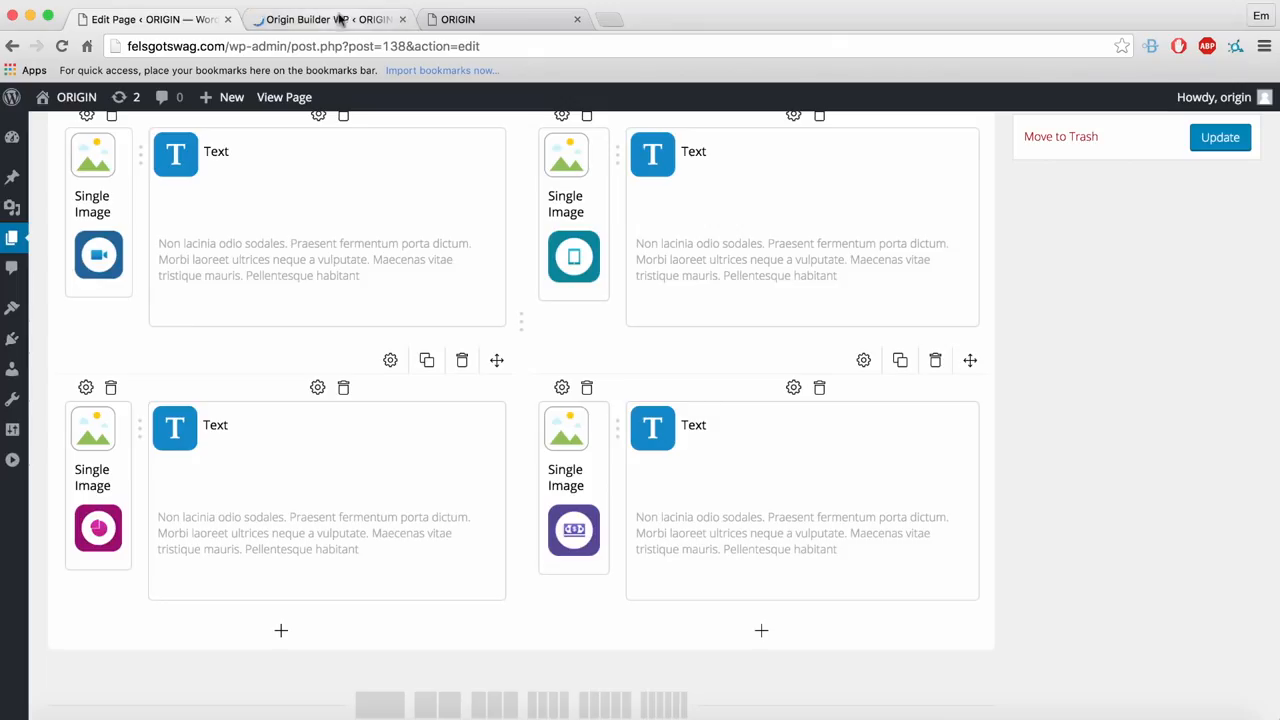
click(317, 20)
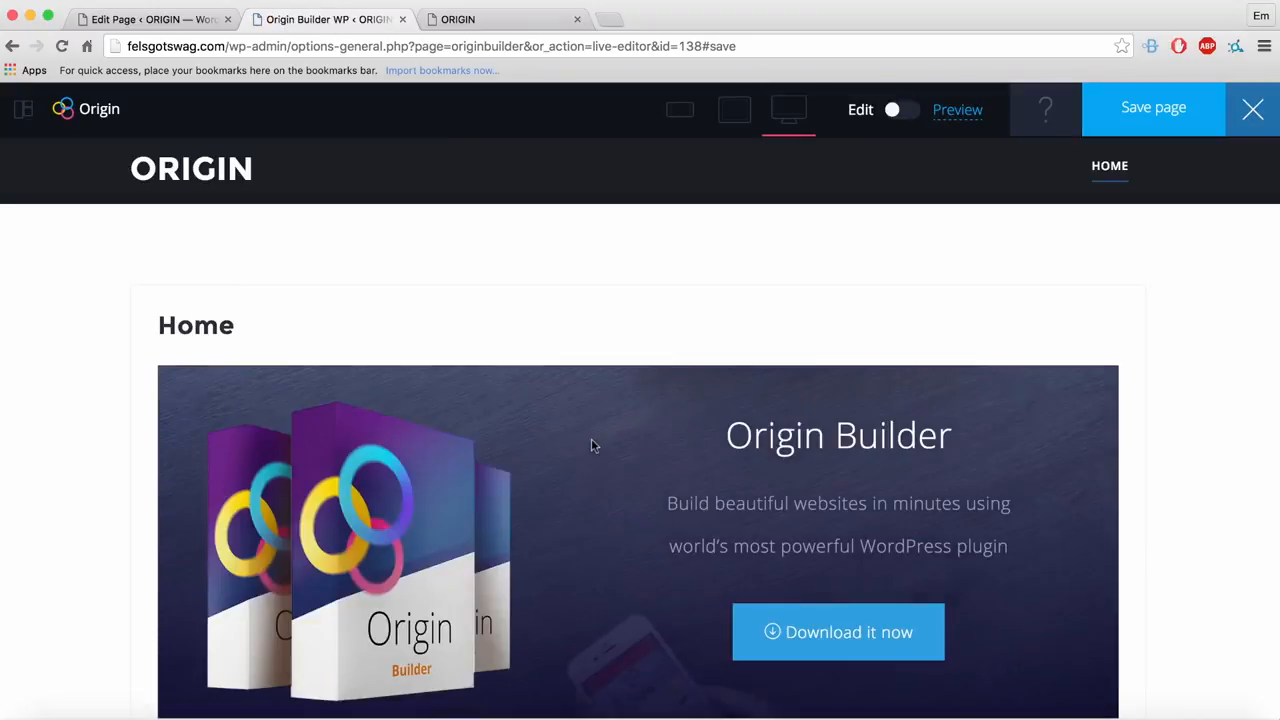
scroll(1240, 529, down, 10)
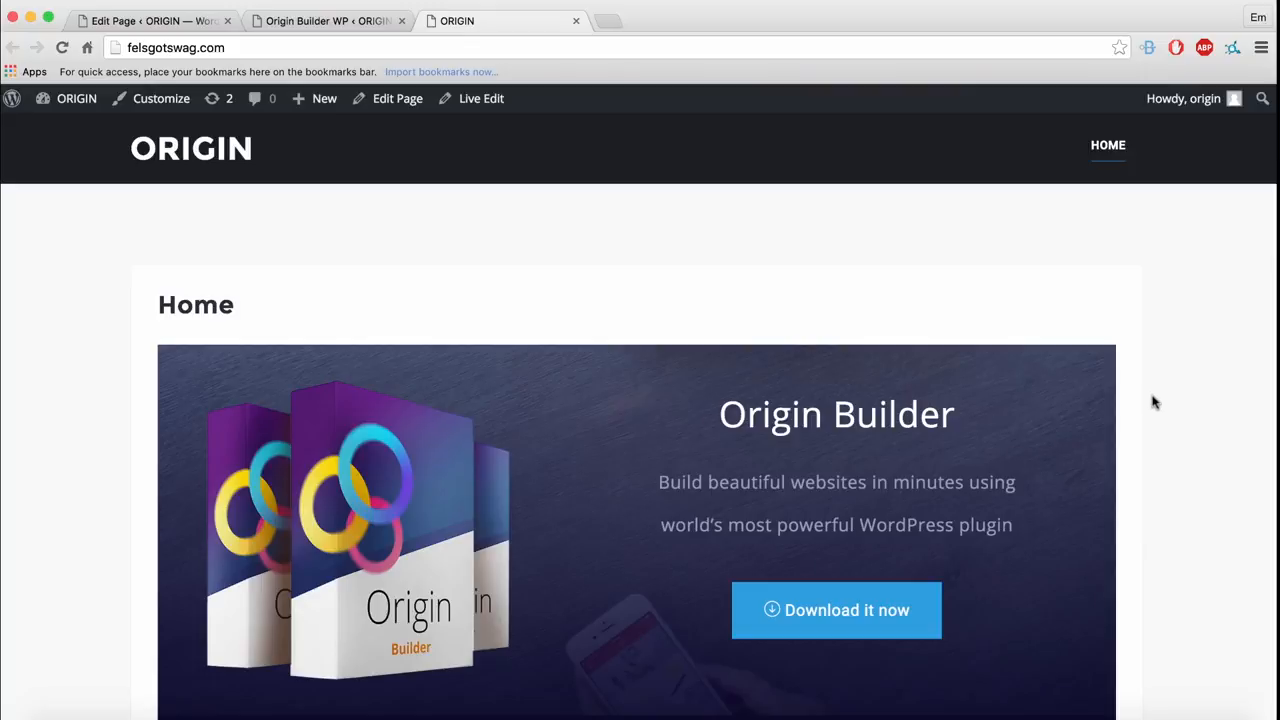
Step: Review the published Home page from the hero row down through the drag-and-drop row to the icon-and-text features row
scroll(1155, 403, down, 2)
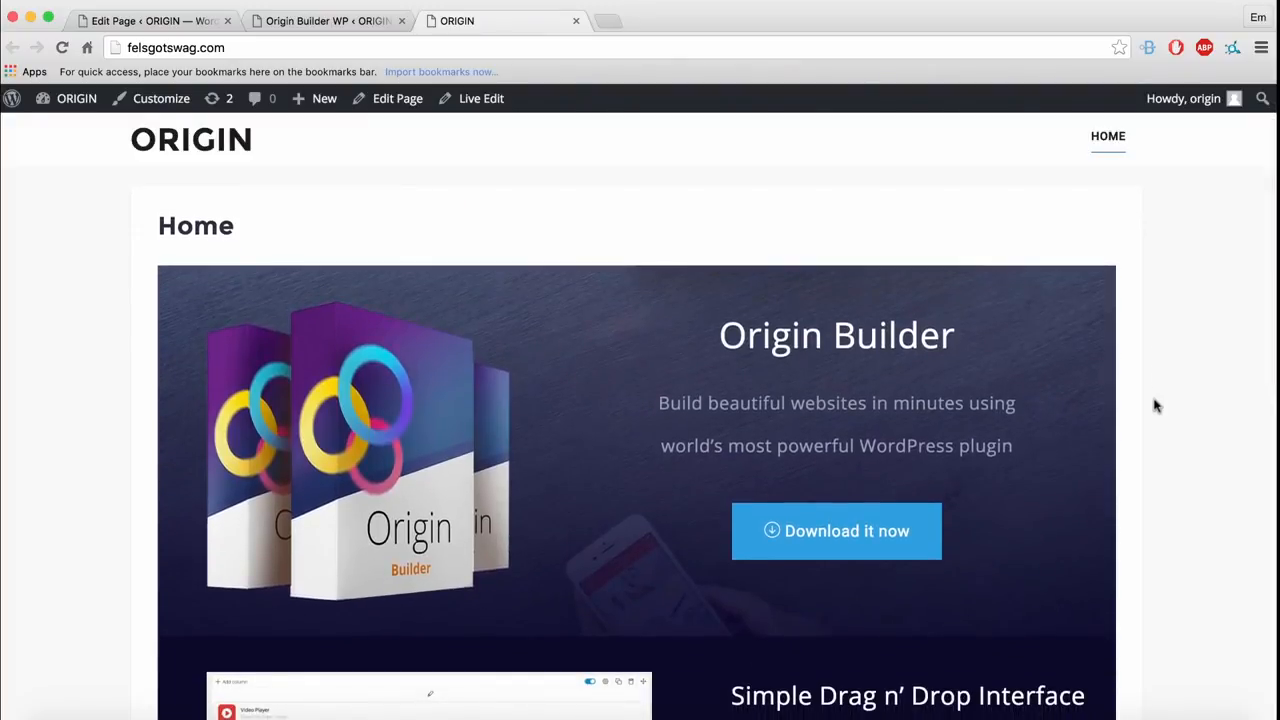
scroll(1155, 405, down, 1)
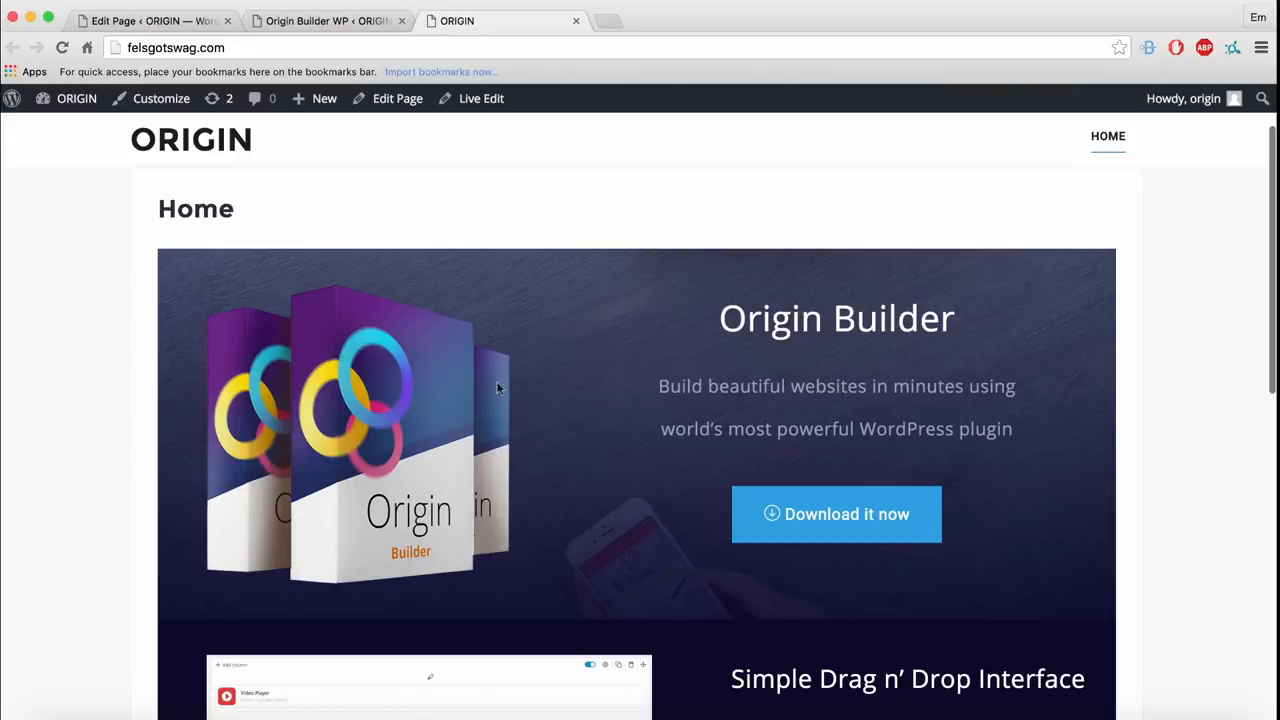
scroll(1068, 391, down, 5)
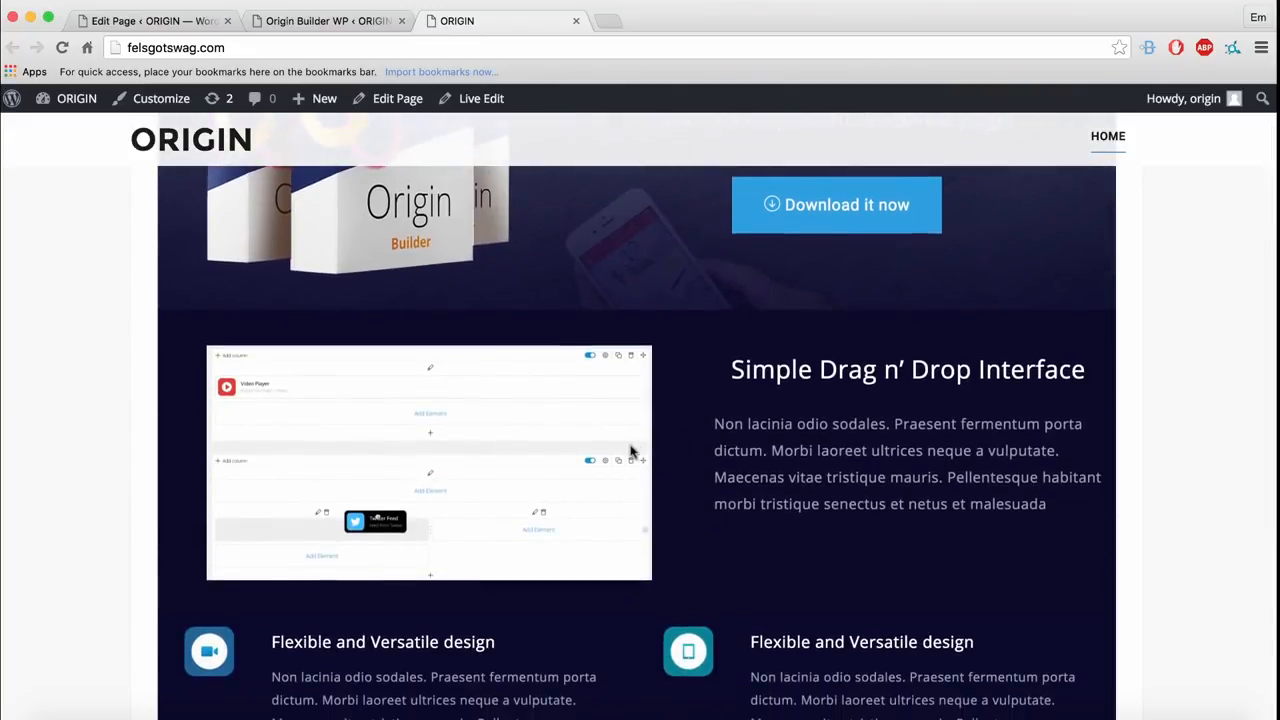
scroll(755, 500, down, 4)
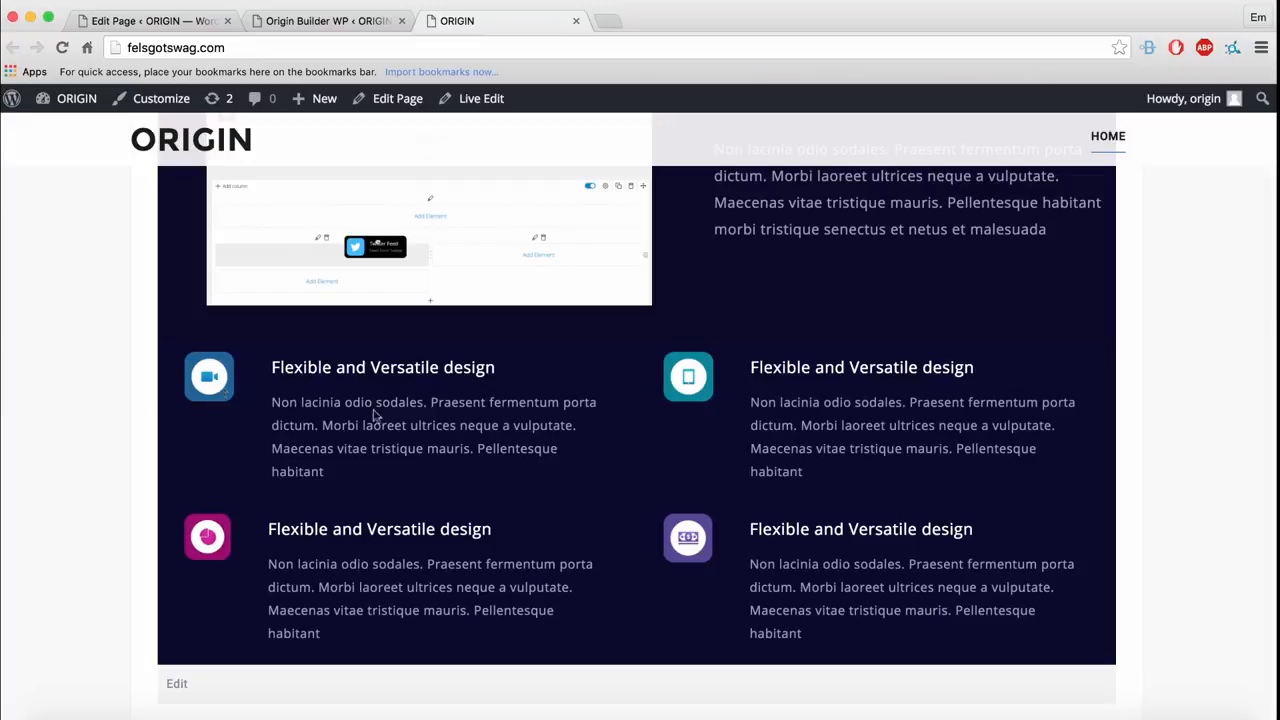
scroll(766, 420, up, 3)
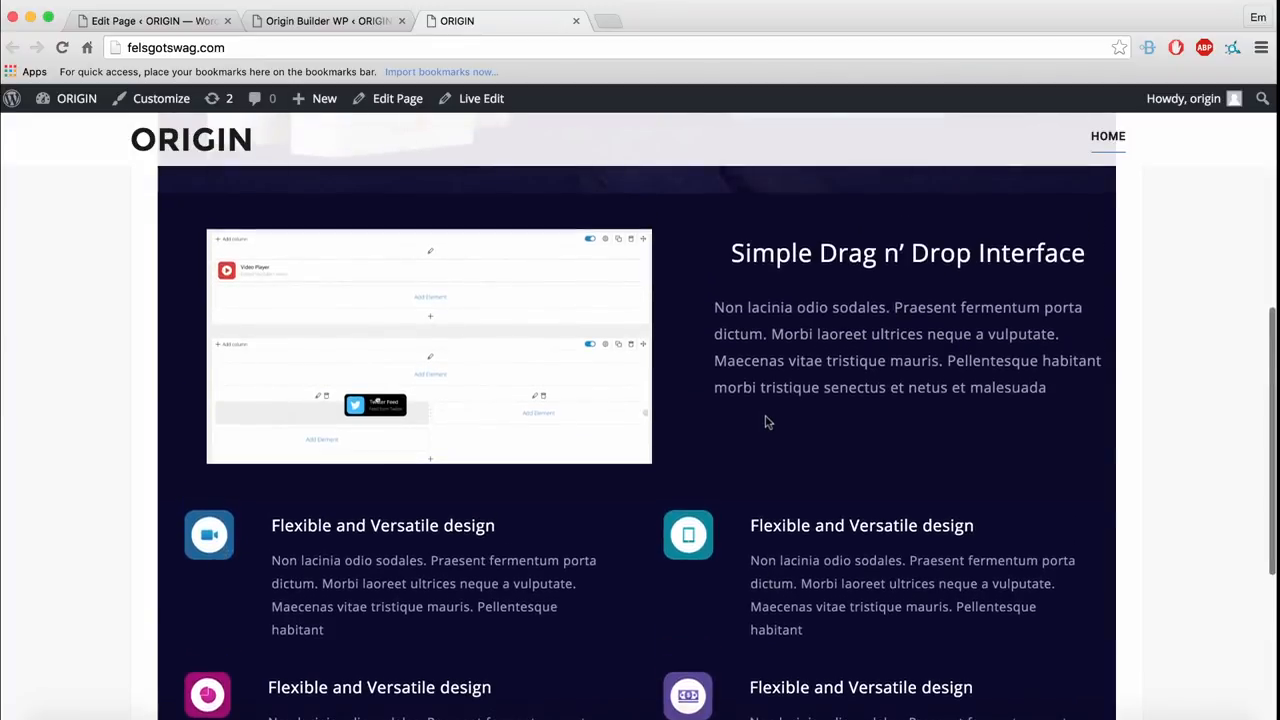
scroll(1128, 420, up, 1)
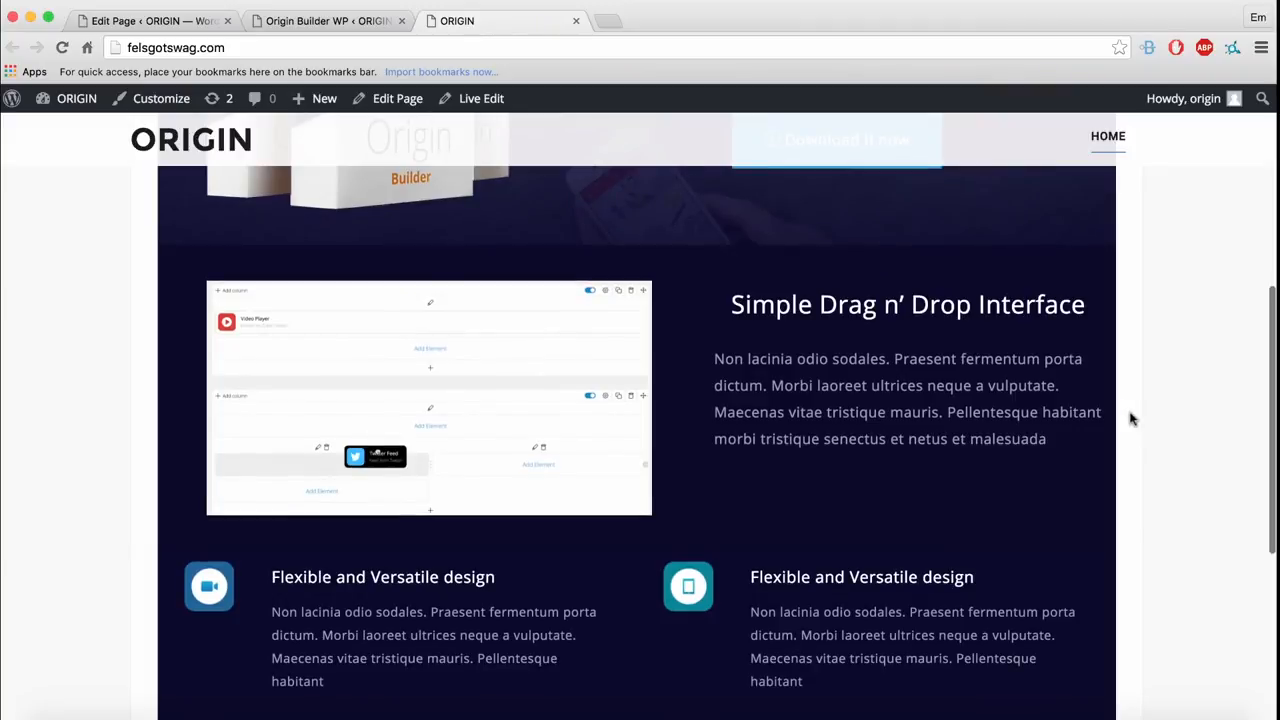
scroll(1128, 420, up, 2)
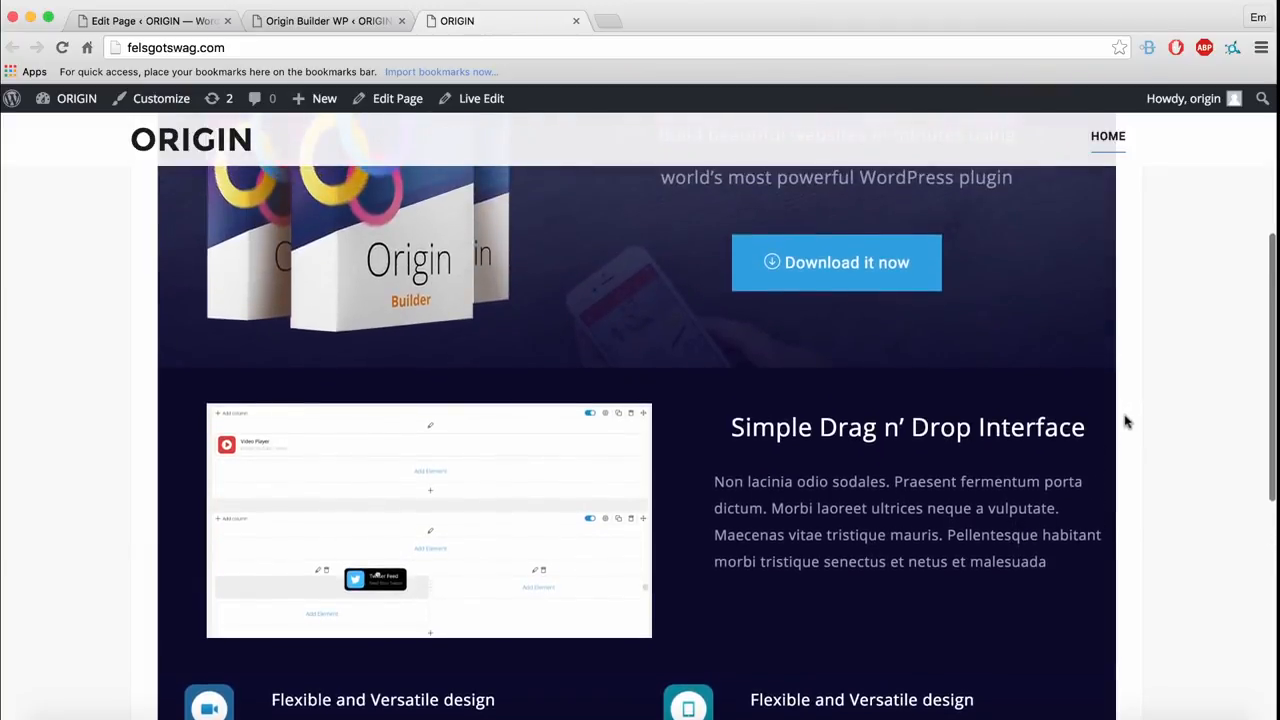
scroll(1169, 443, up, 5)
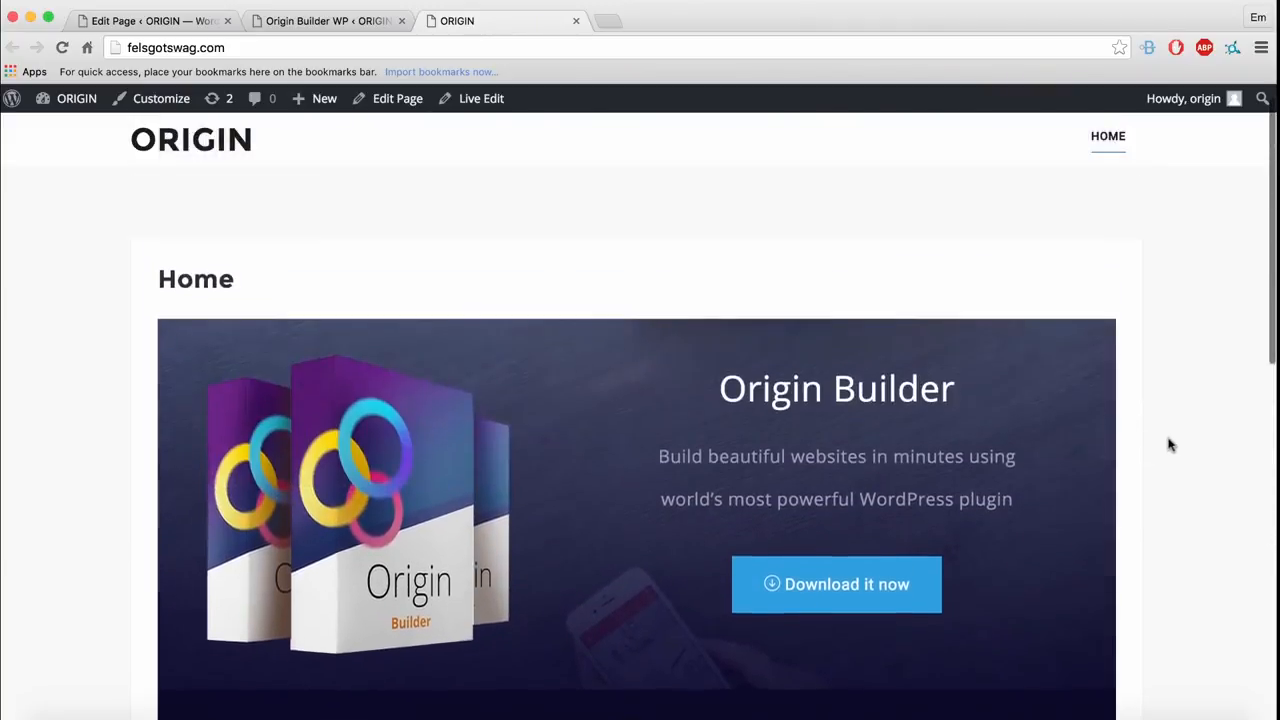